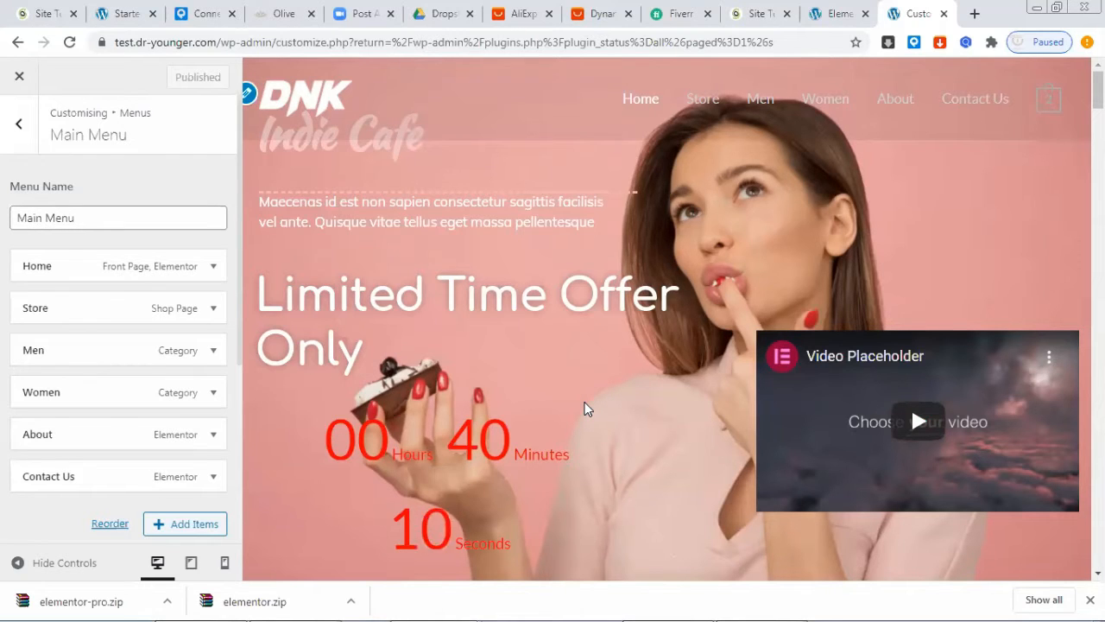
# Step: Dismiss the chat popup on the olive oil sprayer product page and look over the Ezusy guide on connecting a WooCommerce store
pyautogui.moveTo(1016, 599)
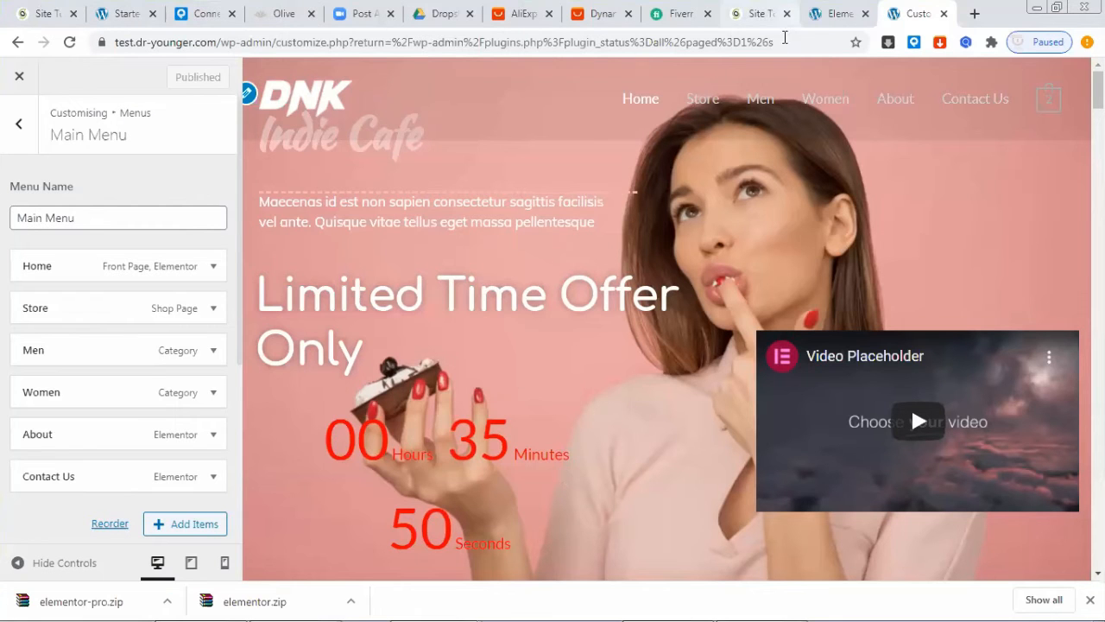
pyautogui.click(273, 17)
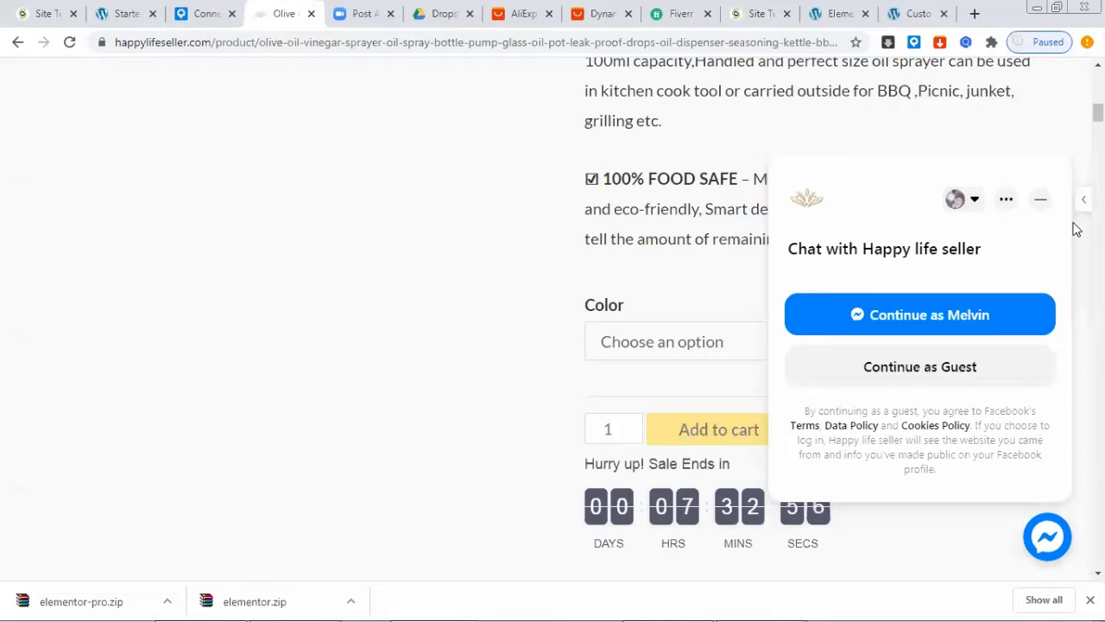
pyautogui.click(1041, 199)
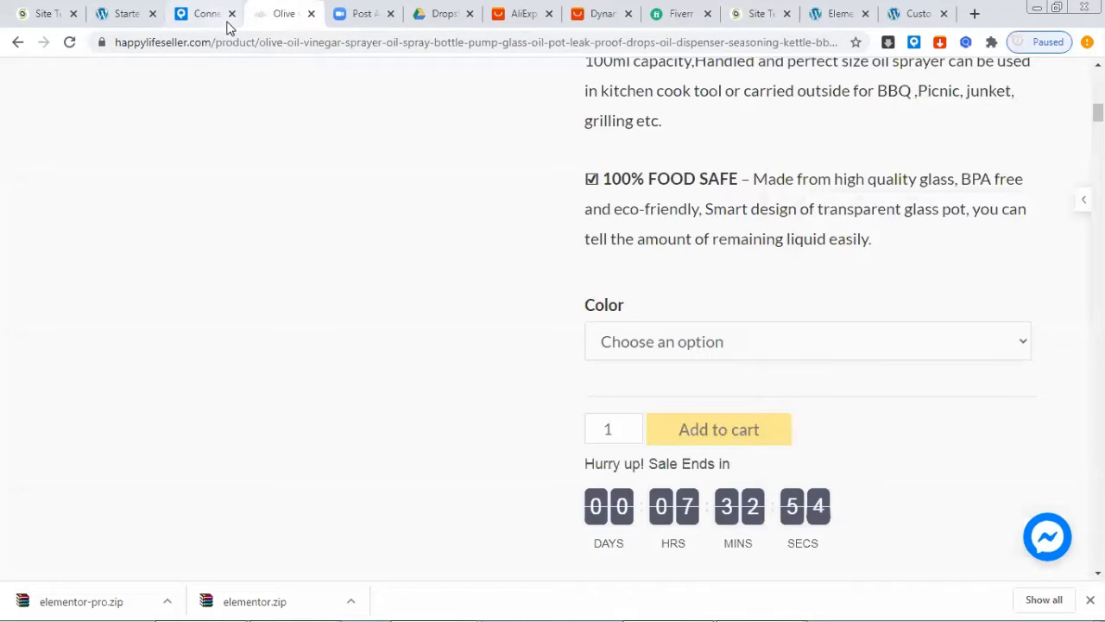
pyautogui.click(195, 18)
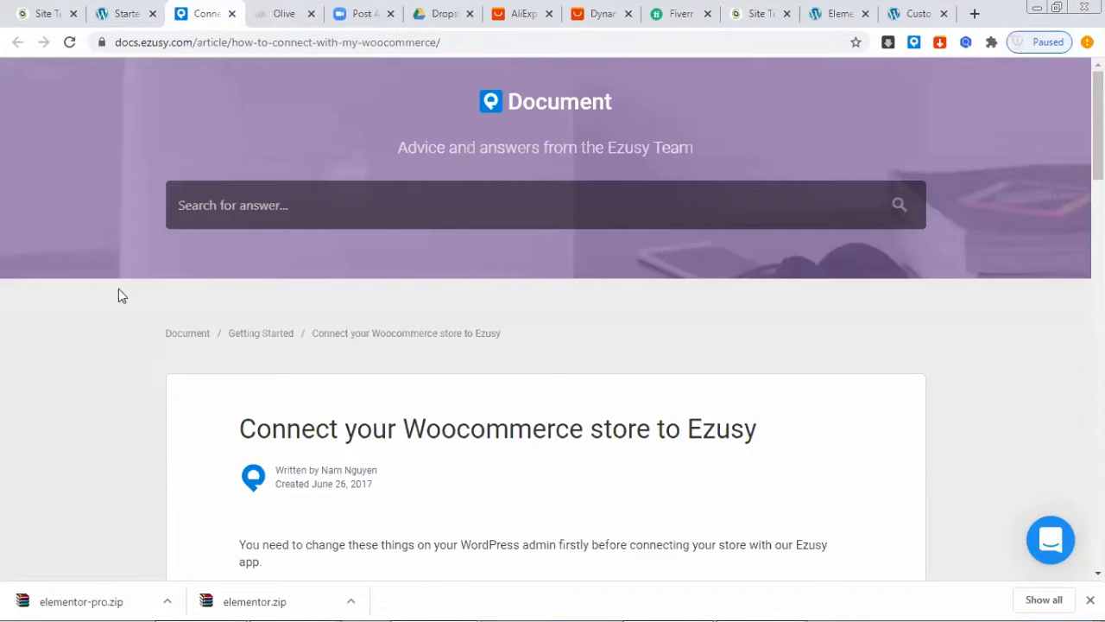
pyautogui.scroll(-6, 81, 283)
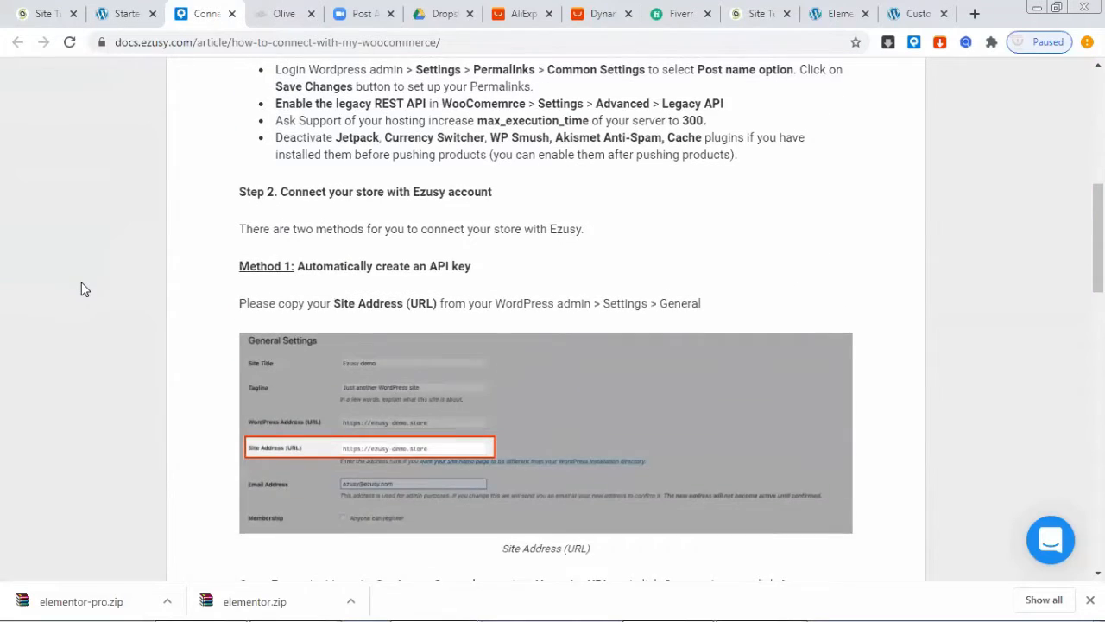
pyautogui.scroll(6, 81, 283)
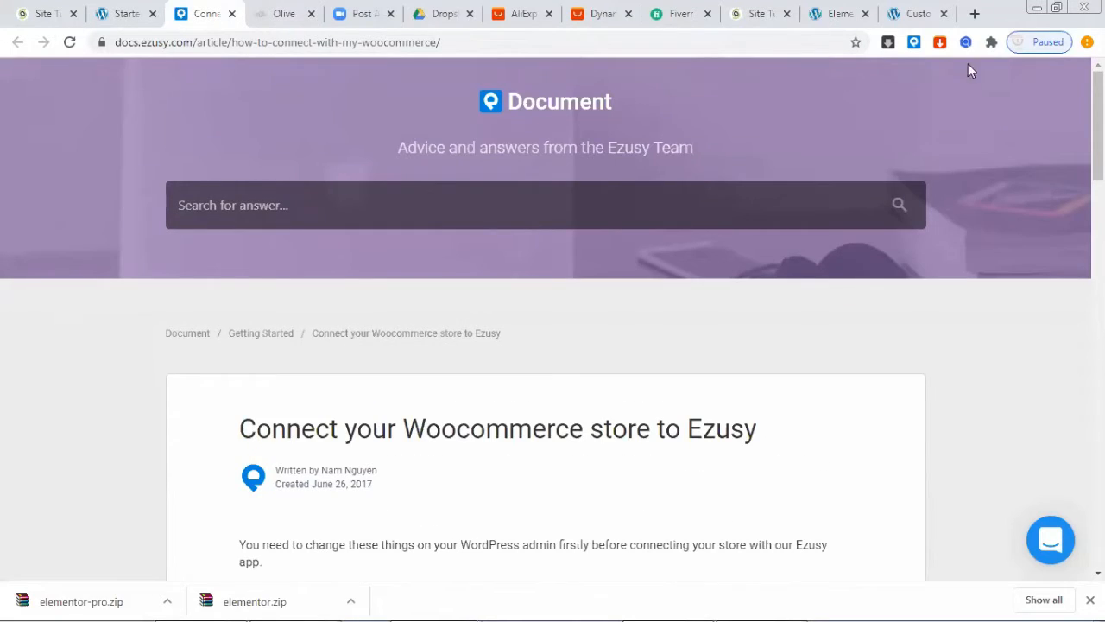
# Step: Open the Ezusy website, ezusy.com, in a new browser tab and go to the account page
pyautogui.click(974, 13)
pyautogui.write('ez')
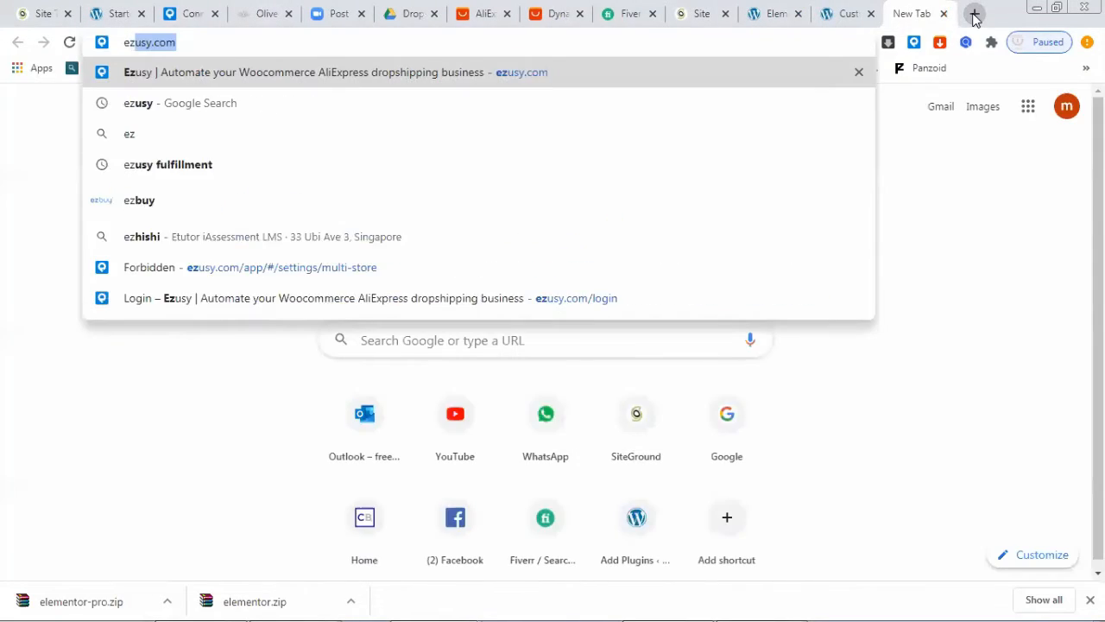
pyautogui.write('usy')
pyautogui.press('Return')
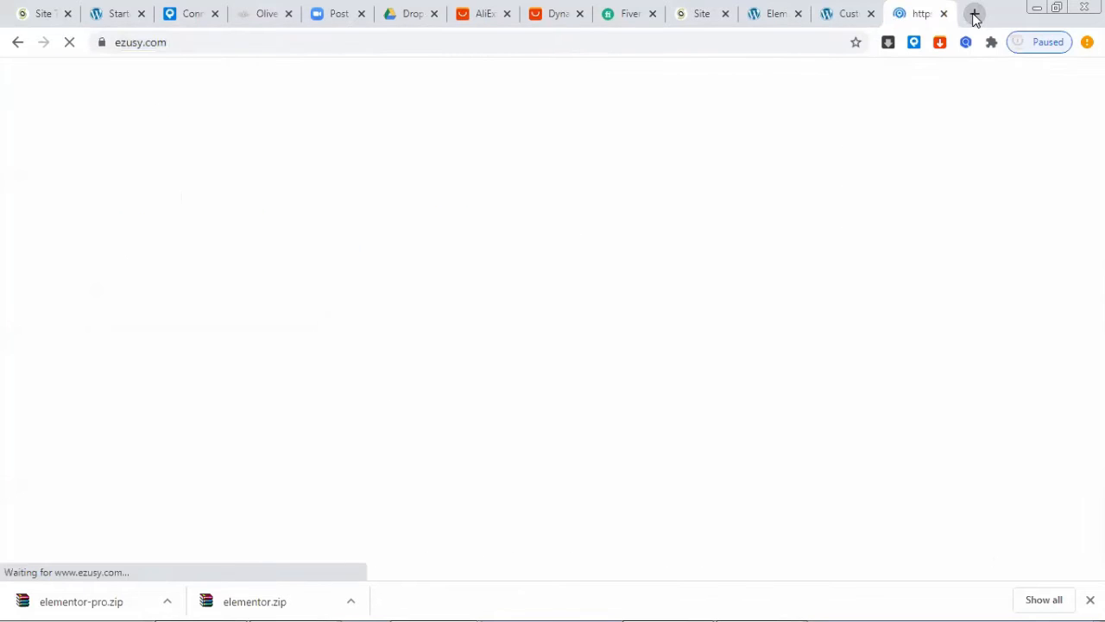
pyautogui.click(654, 41)
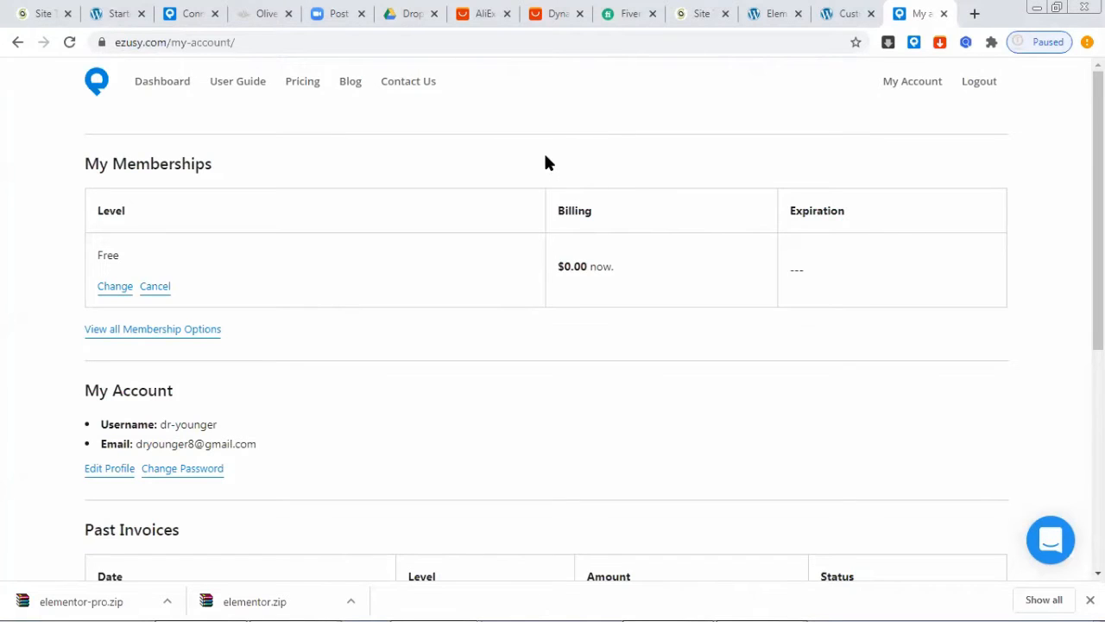
# Step: Close the browser tabs holding the Elementor editor and the WordPress Customizer
pyautogui.click(758, 17)
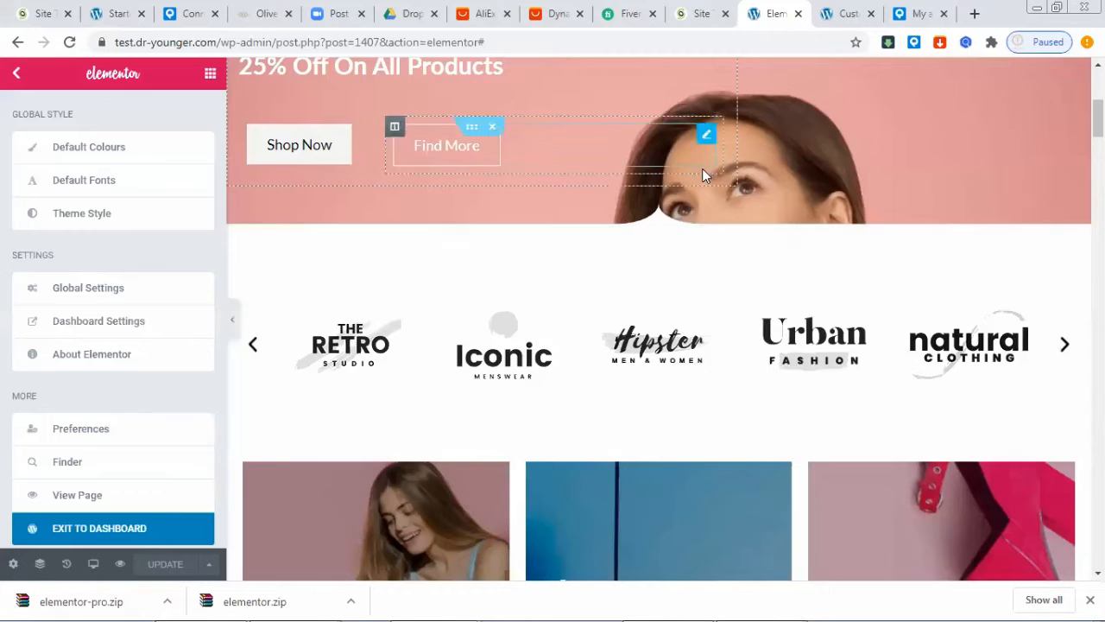
pyautogui.click(798, 14)
pyautogui.click(798, 13)
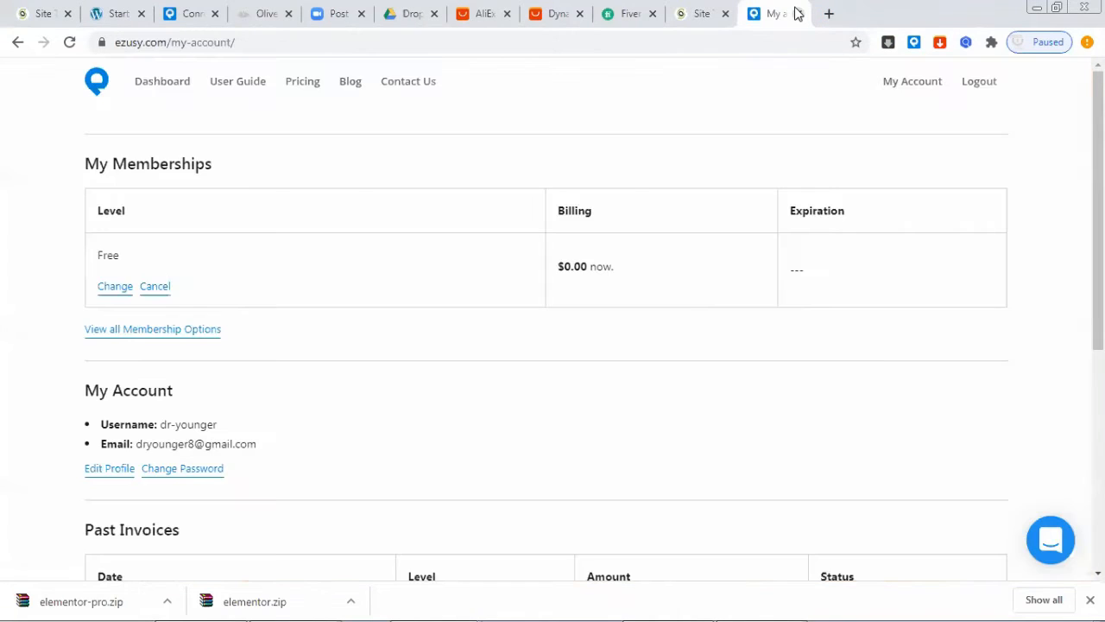
# Step: Open the dr-younger.com/wp-admin dashboard in a new browser tab and display the list of all WooCommerce products
pyautogui.hotkey('ctrl', 't')
pyautogui.write('d')
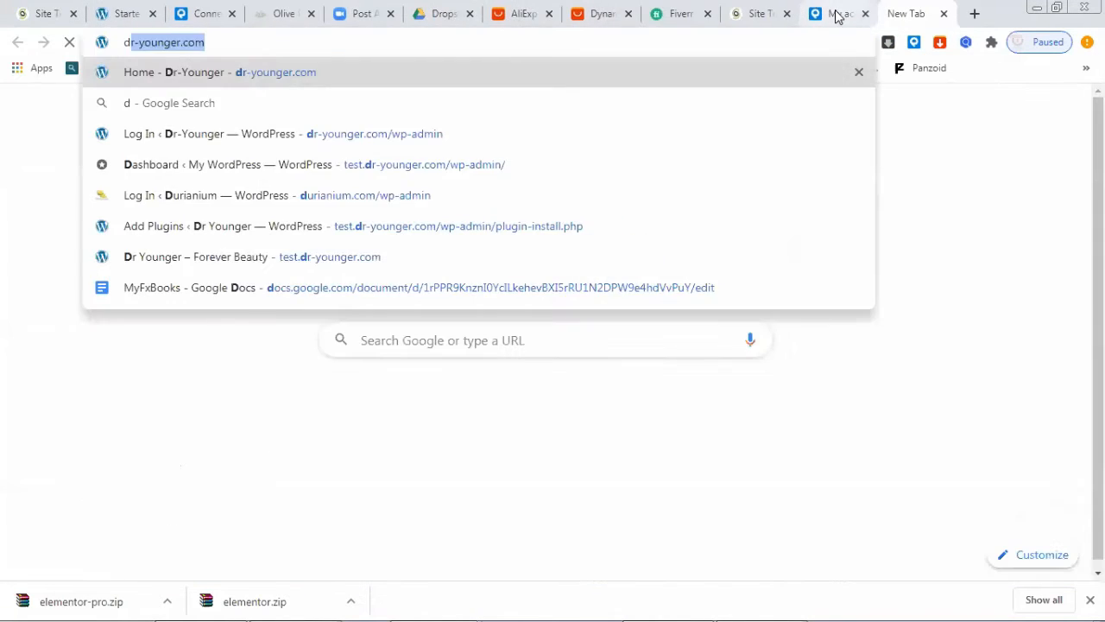
pyautogui.write('r-younger')
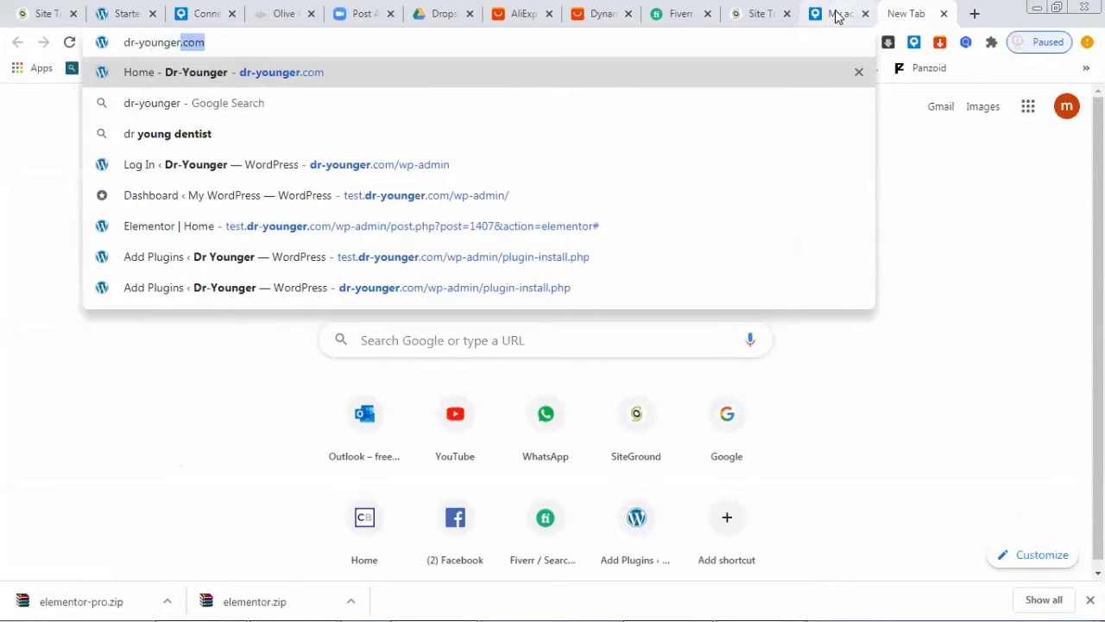
pyautogui.click(437, 164)
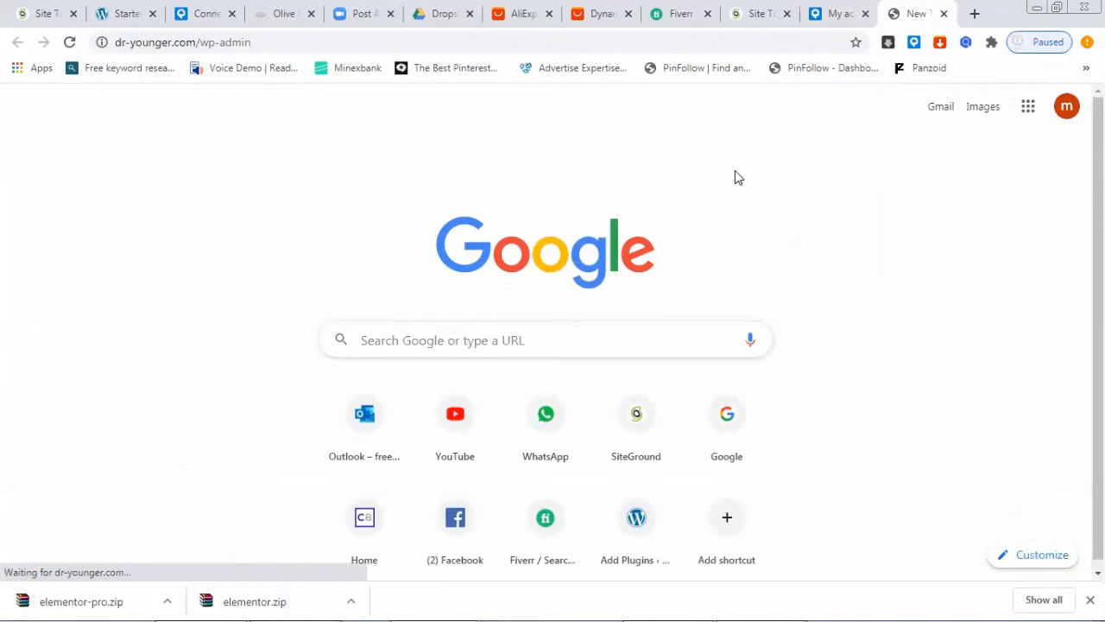
pyautogui.click(625, 43)
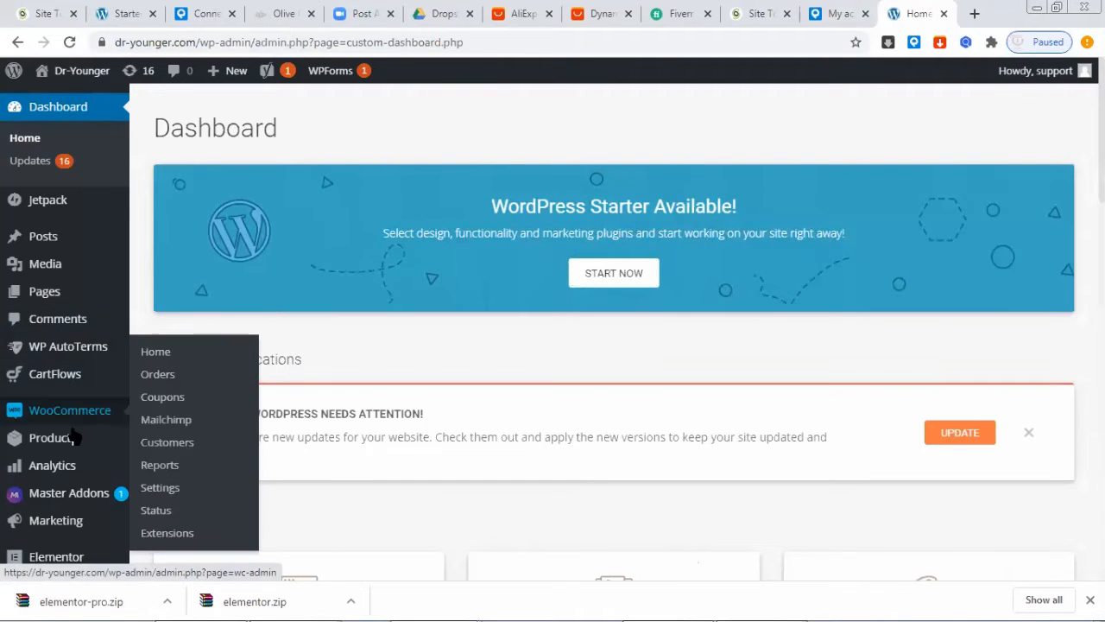
pyautogui.moveTo(103, 440)
pyautogui.click(160, 440)
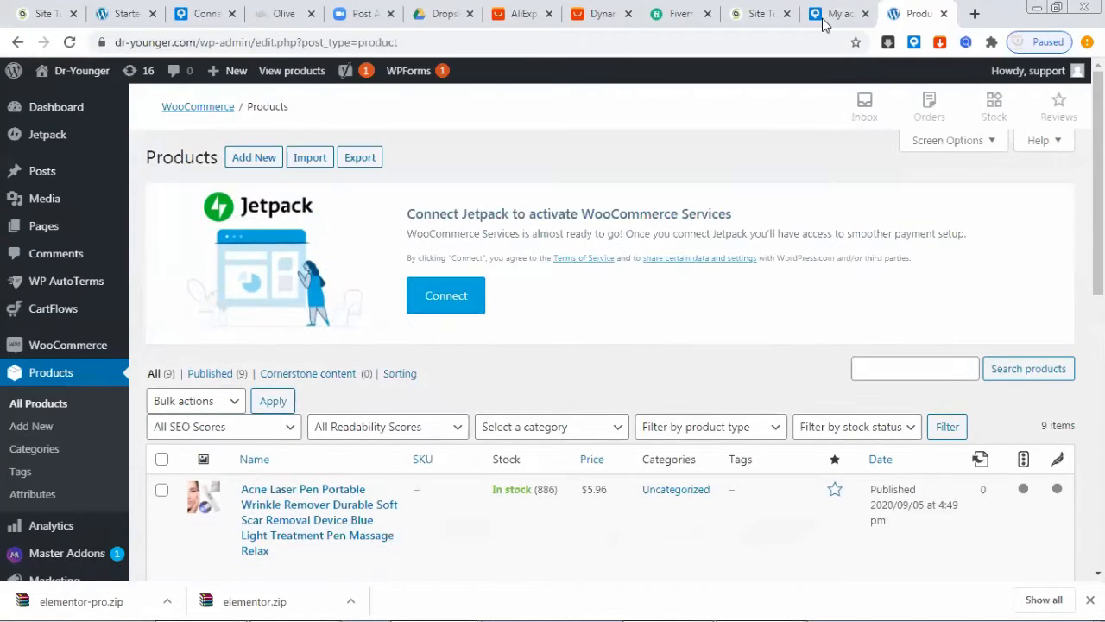
# Step: Switch to the Ezusy account page and open the Ezusy app dashboard
pyautogui.click(831, 16)
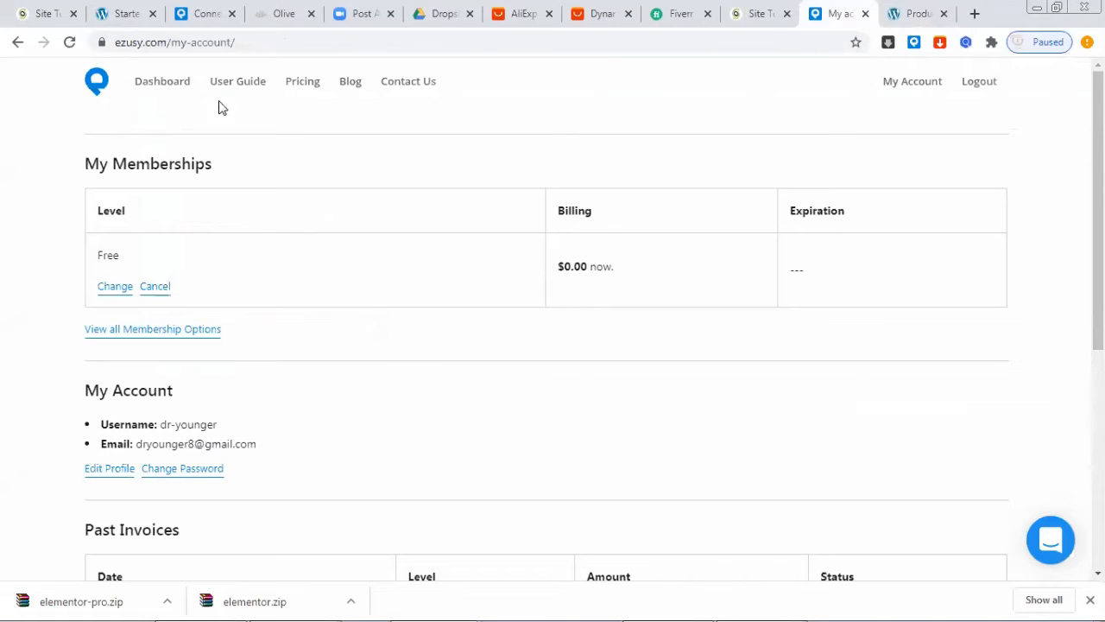
pyautogui.click(156, 83)
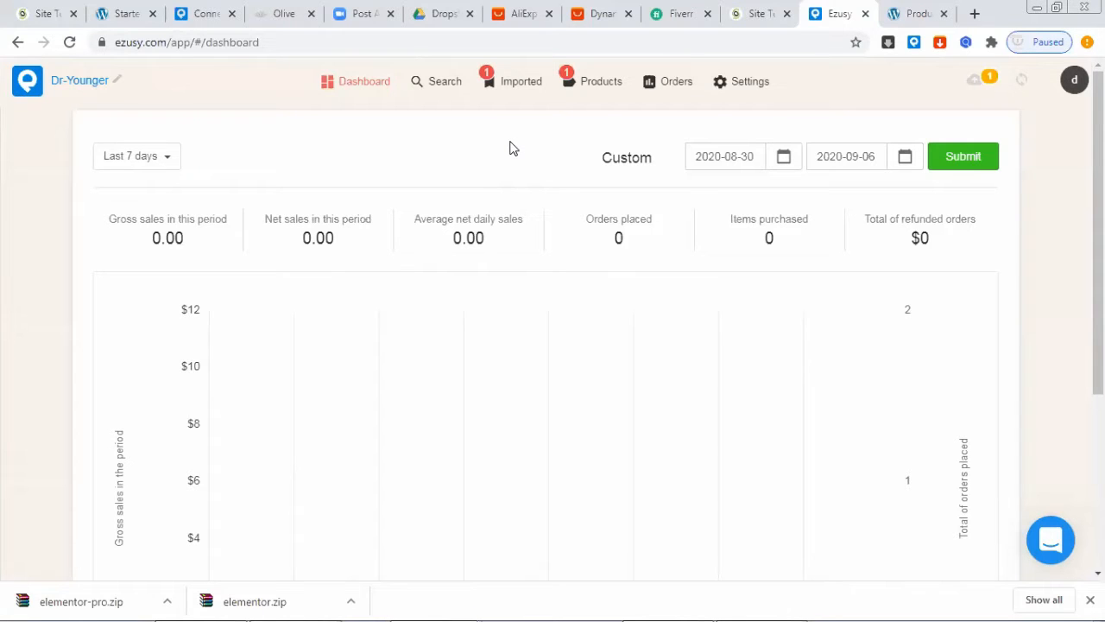
# Step: Look over the AliExpress Dropshipper Center product listings and the AirPods liquid case product page, and return to the Ezusy dashboard
pyautogui.click(522, 13)
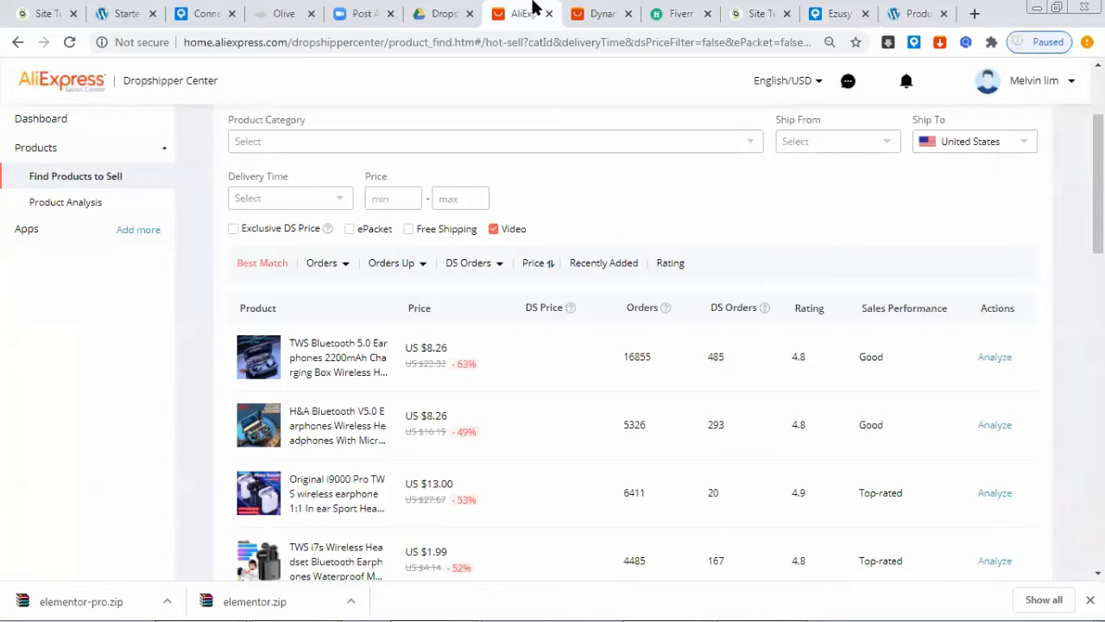
pyautogui.click(586, 15)
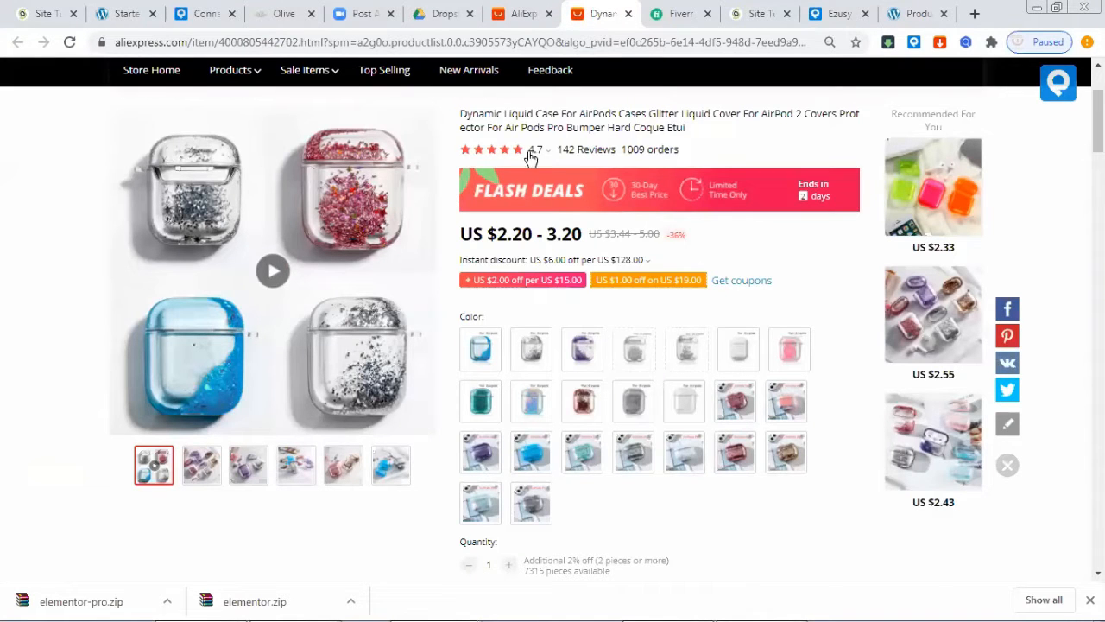
pyautogui.moveTo(518, 150)
pyautogui.click(510, 14)
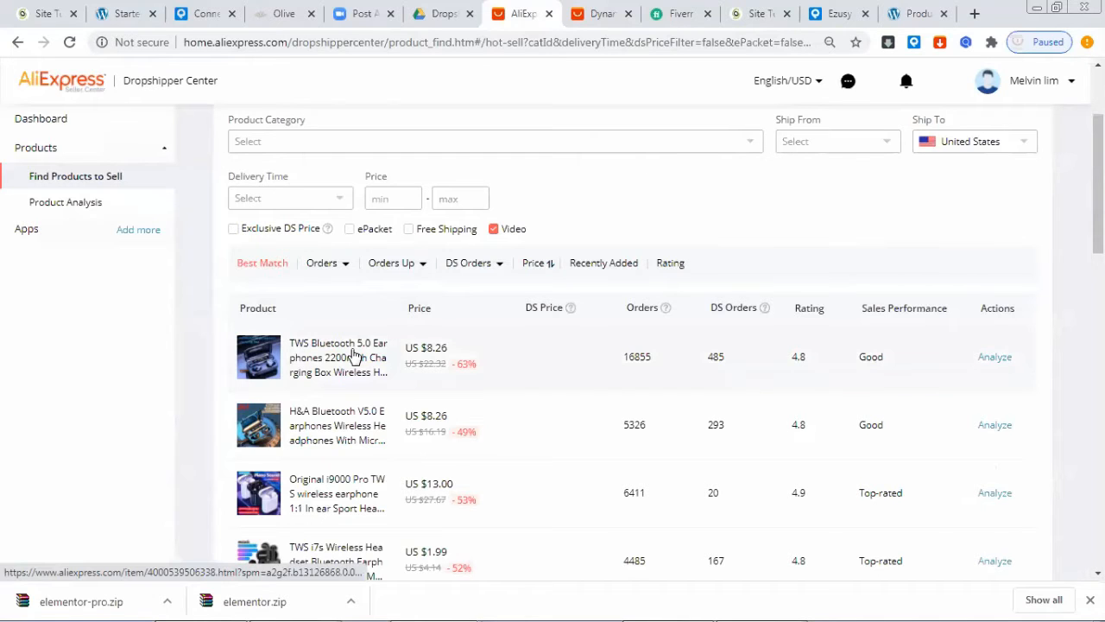
pyautogui.click(833, 14)
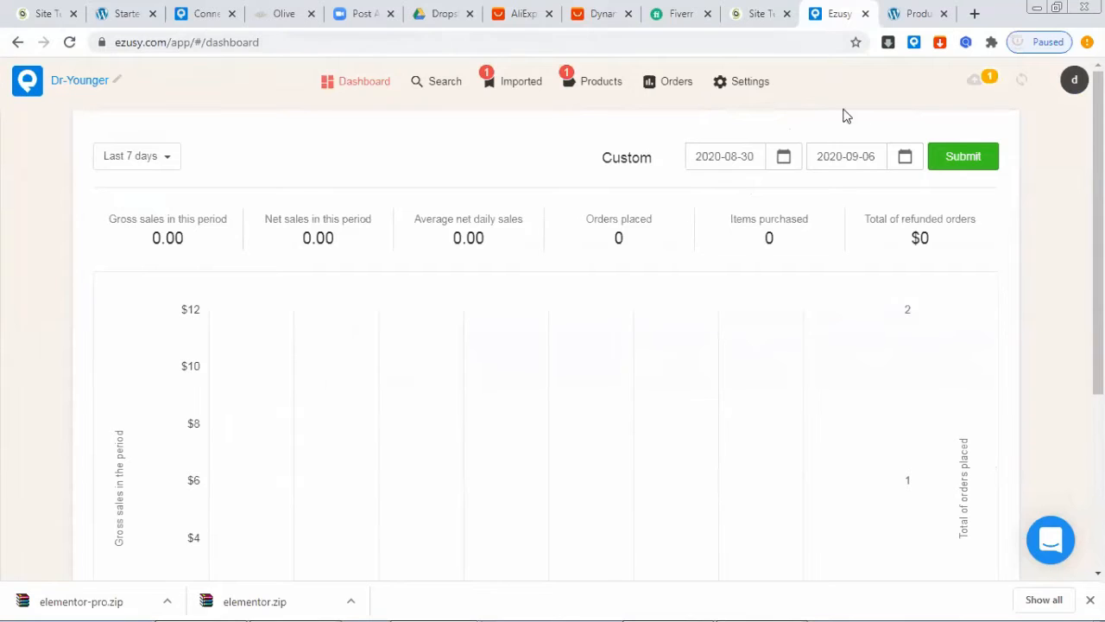
# Step: View the account options and the store's Orders page in Ezusy
pyautogui.click(1073, 79)
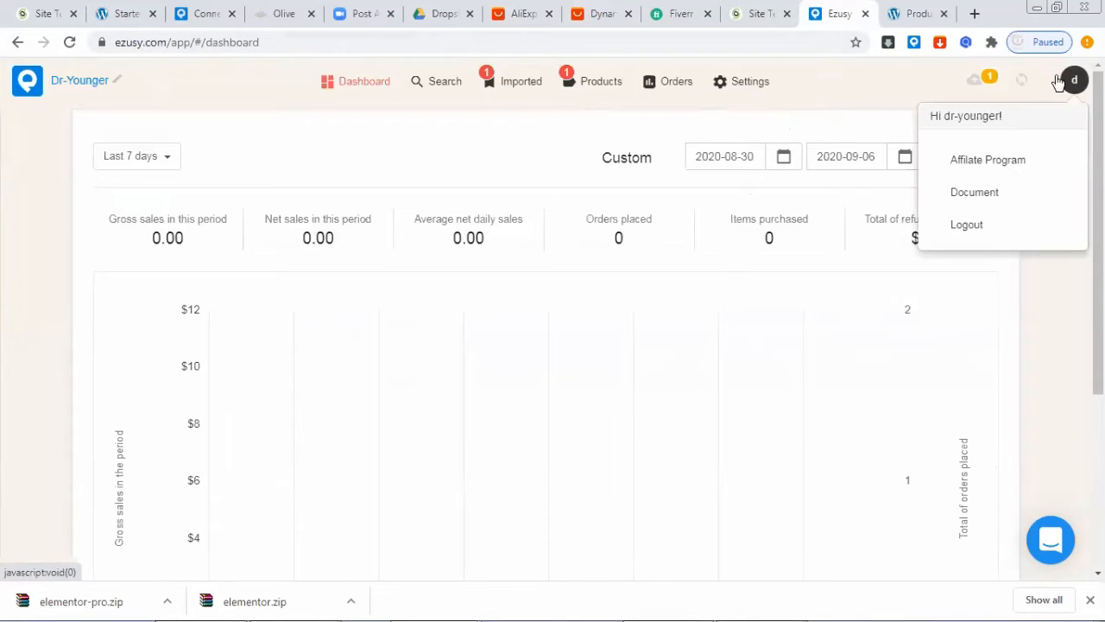
pyautogui.click(691, 97)
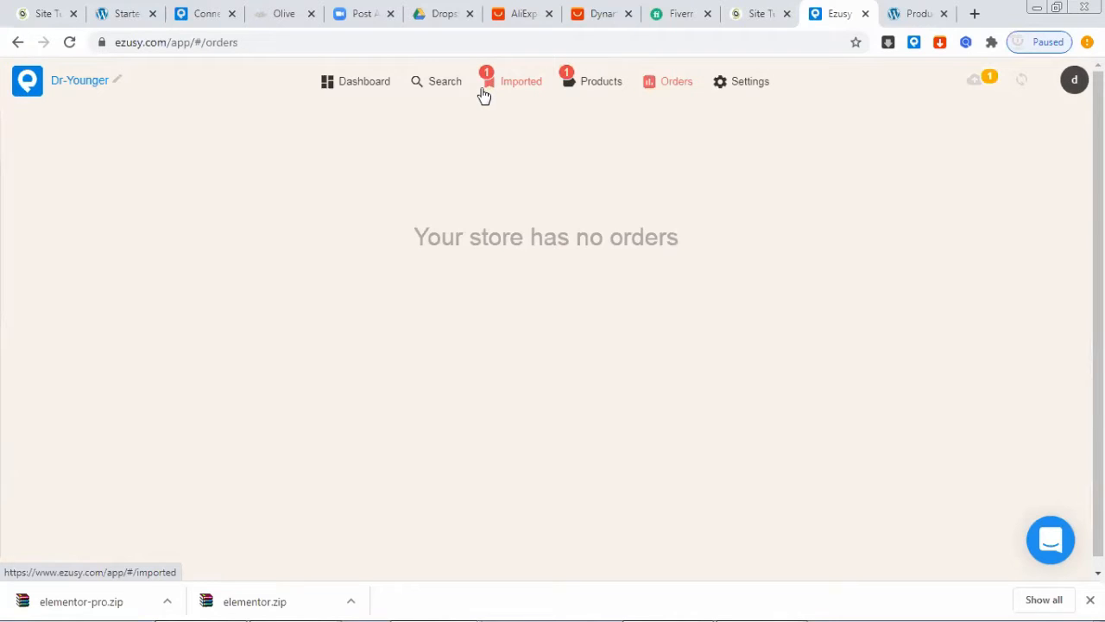
pyautogui.click(740, 91)
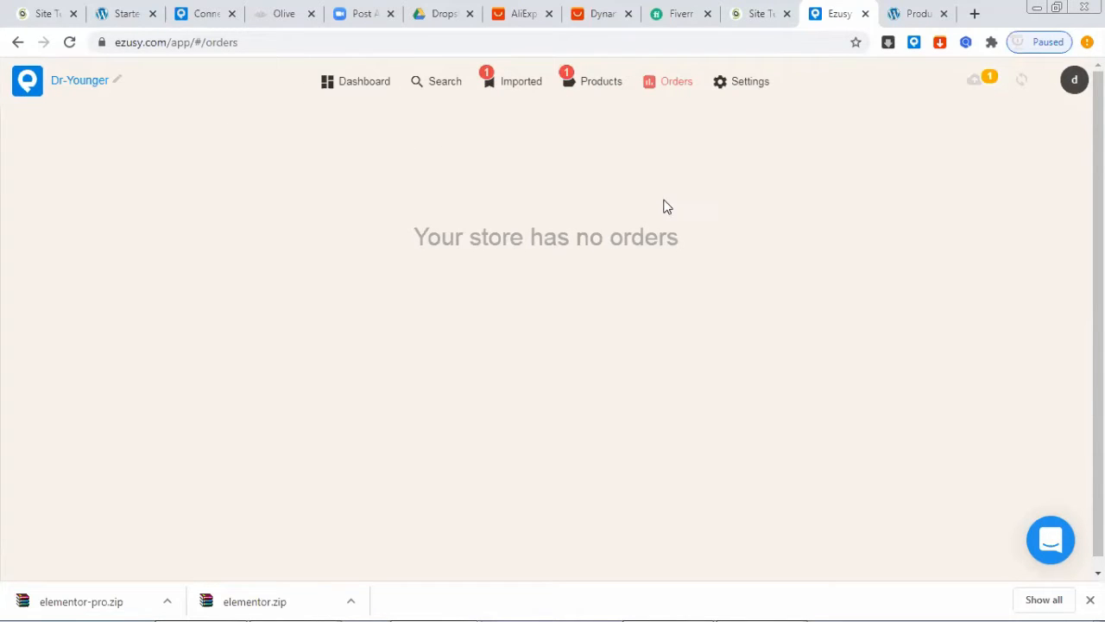
# Step: Review the AliExpress AirPods case listing and the store's WordPress product list, and return to Ezusy
pyautogui.click(599, 15)
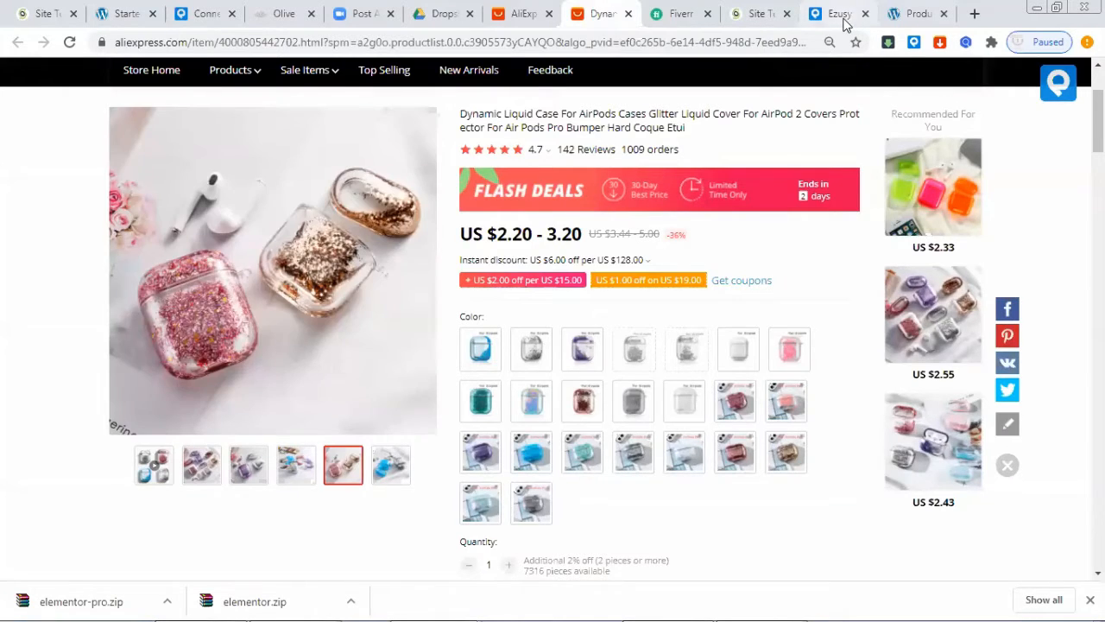
pyautogui.click(845, 16)
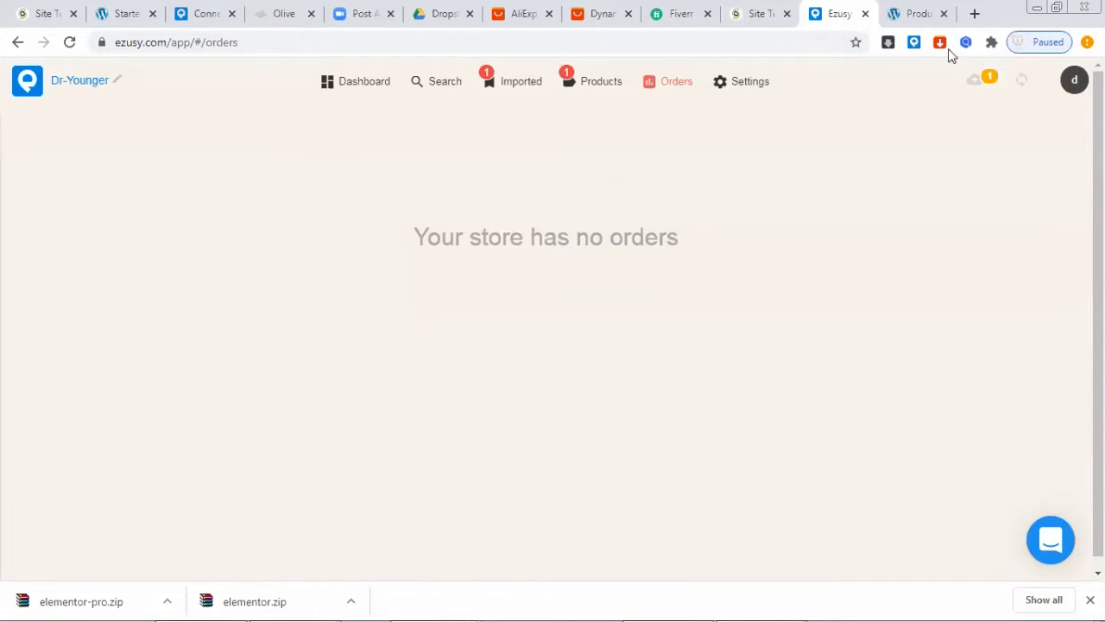
pyautogui.click(907, 12)
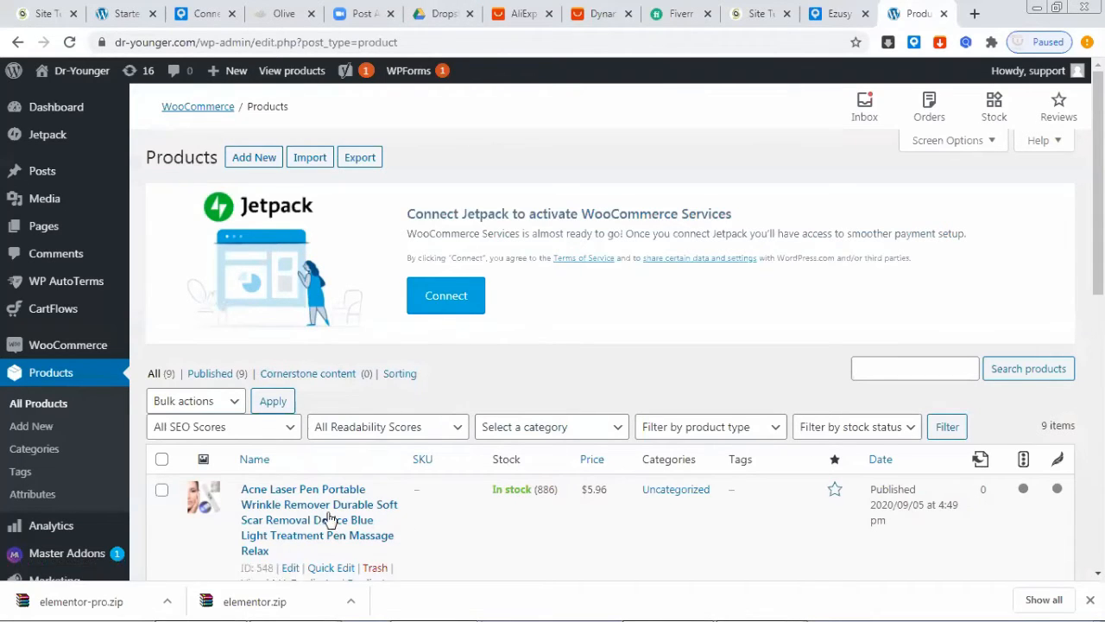
pyautogui.click(823, 17)
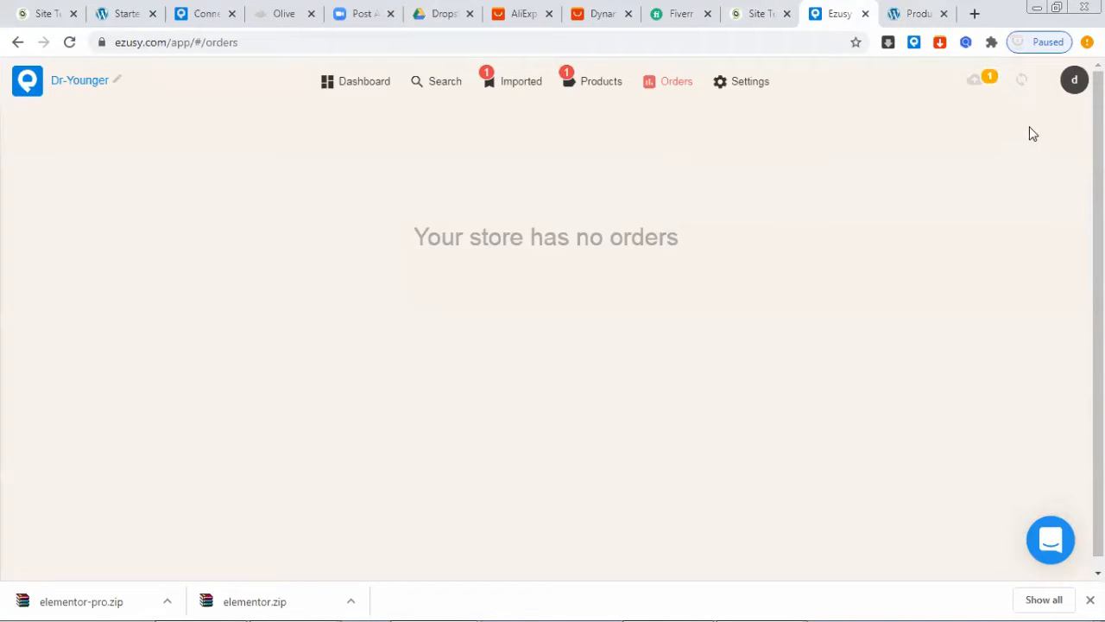
pyautogui.rightClick(1069, 87)
pyautogui.click(784, 133)
pyautogui.click(750, 84)
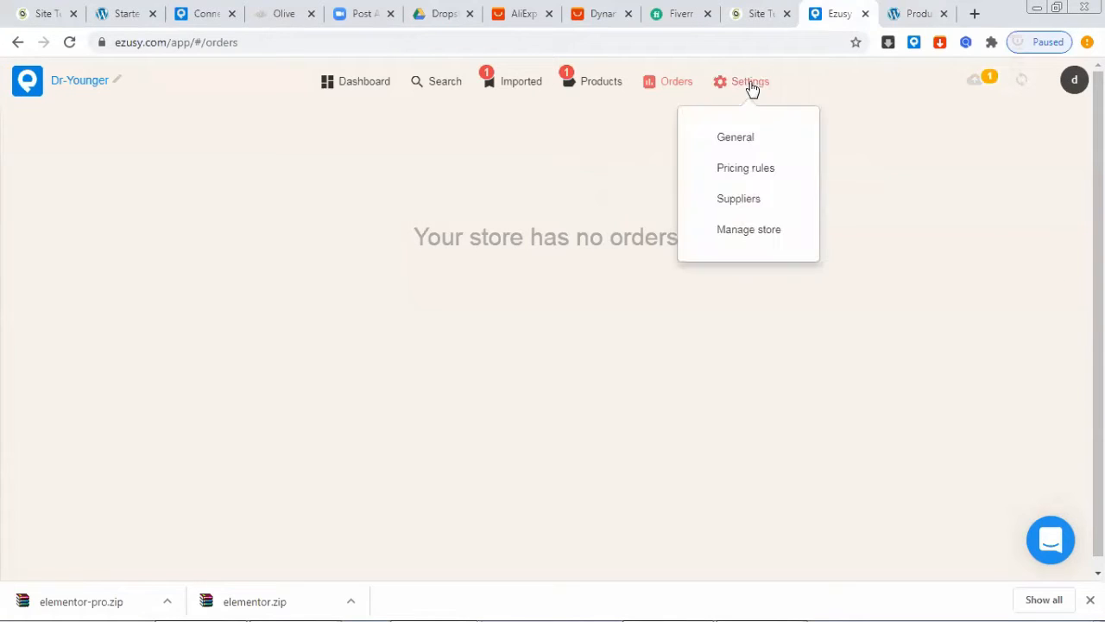
pyautogui.click(750, 139)
# Step: Place the Ezusy WooCommerce connection guide's tab beside the Ezusy app and read its Step 1 on setting up the WordPress admin
pyautogui.moveTo(207, 13); pyautogui.dragTo(837, 24)
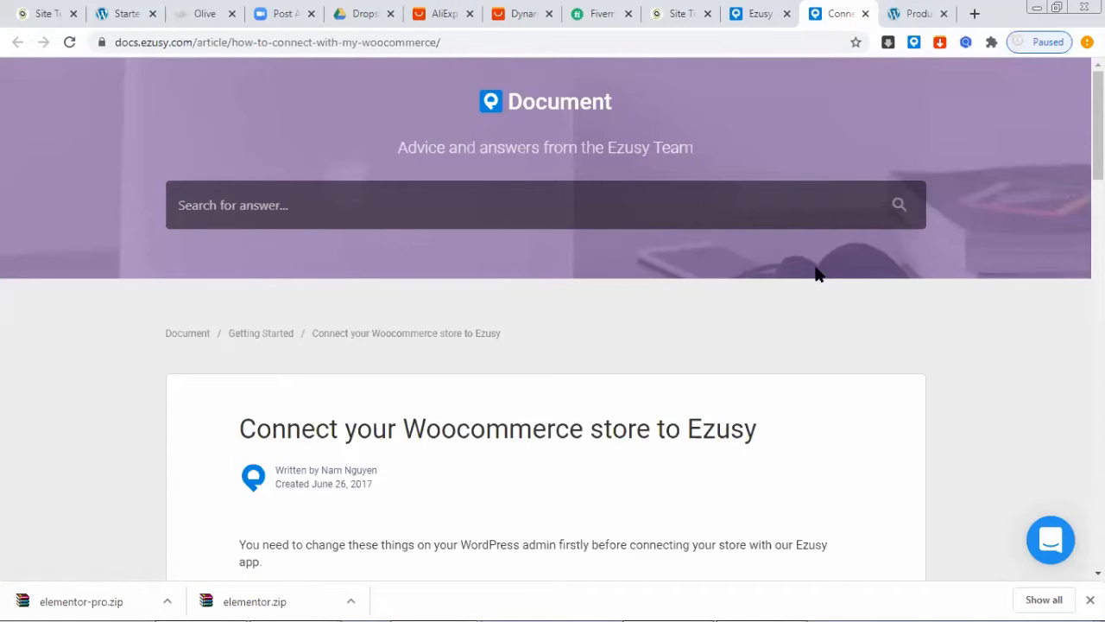
pyautogui.scroll(-3, 789, 307)
pyautogui.scroll(-2, 817, 280)
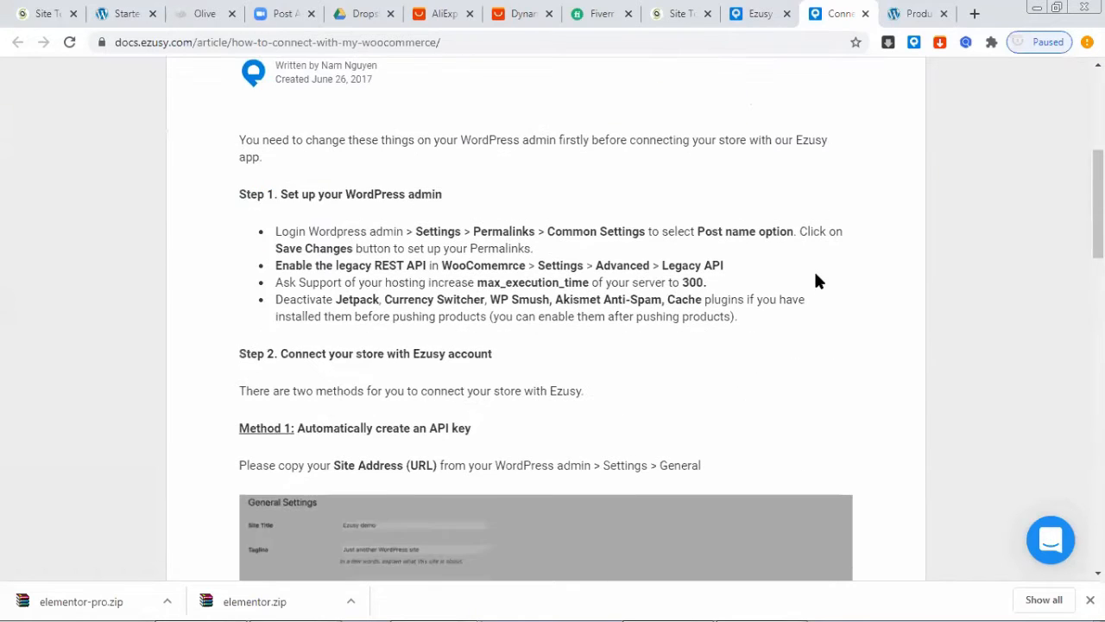
pyautogui.scroll(1, 816, 279)
pyautogui.scroll(4, 484, 249)
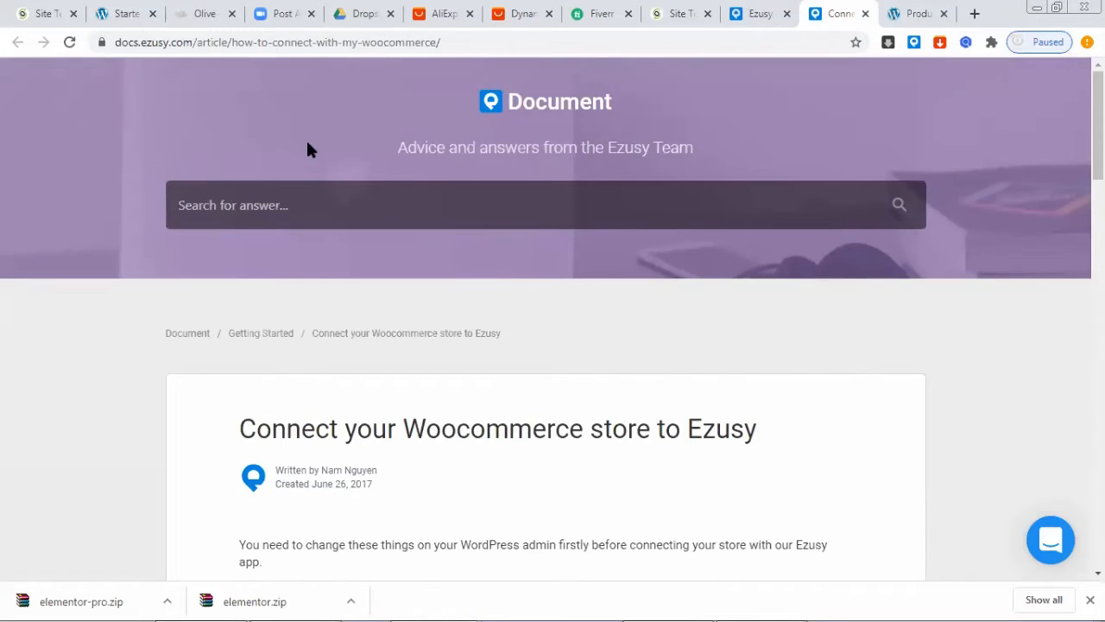
pyautogui.scroll(-3, 656, 254)
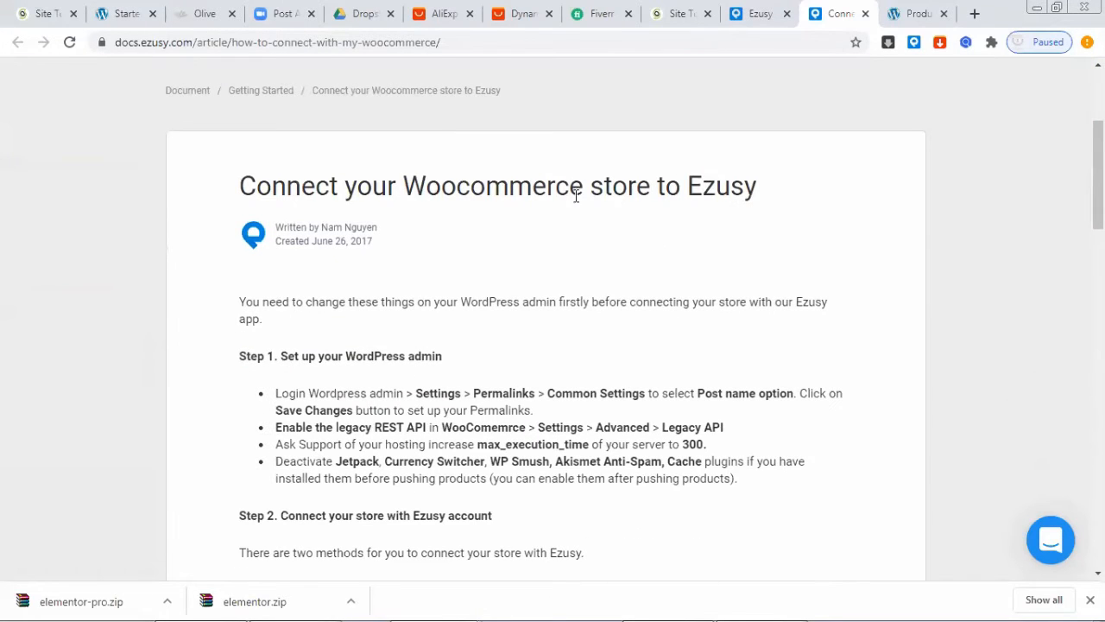
pyautogui.scroll(-1, 537, 207)
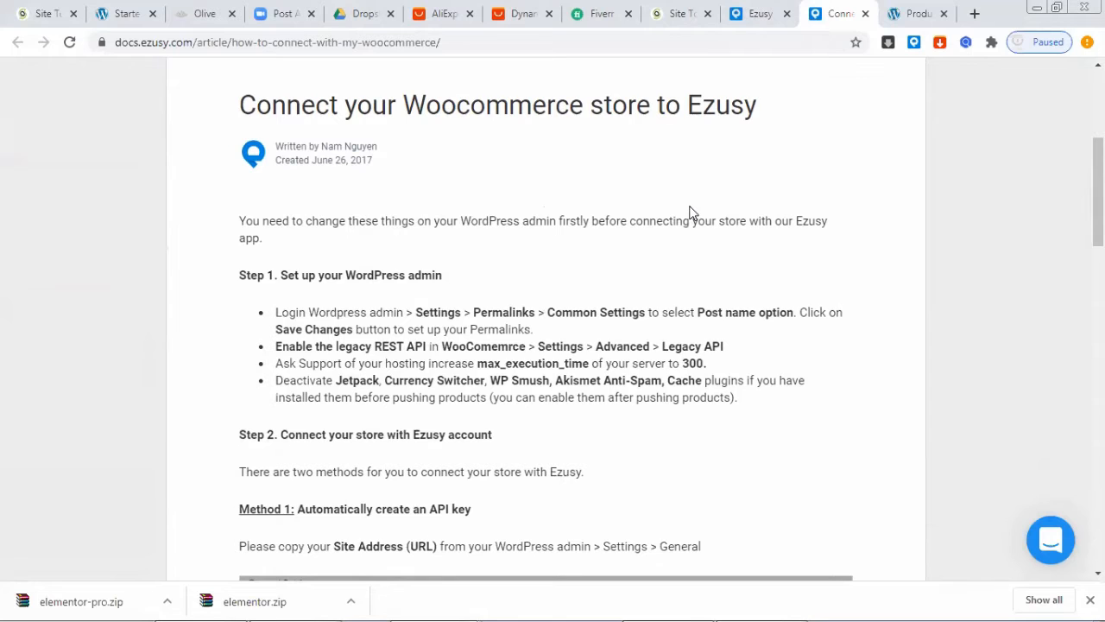
# Step: Skim the WooCommerce connection guide from its introduction through Method 1 for automatically creating an API key
pyautogui.scroll(5, 781, 226)
pyautogui.scroll(-5, 785, 217)
pyautogui.scroll(2, 589, 214)
pyautogui.scroll(-7, 942, 266)
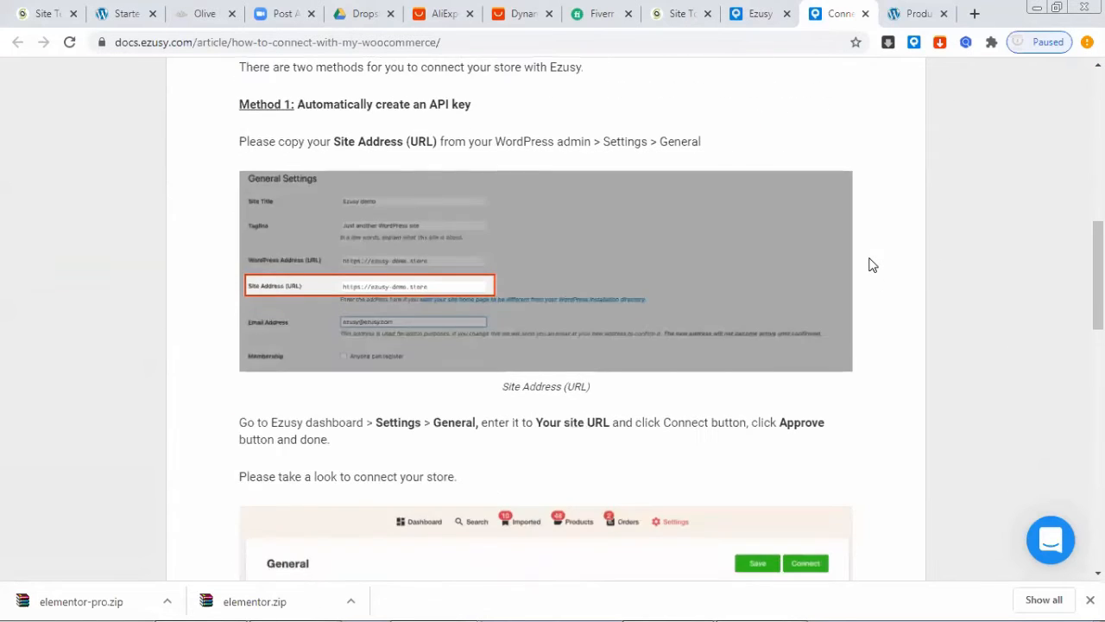
pyautogui.scroll(4, 859, 267)
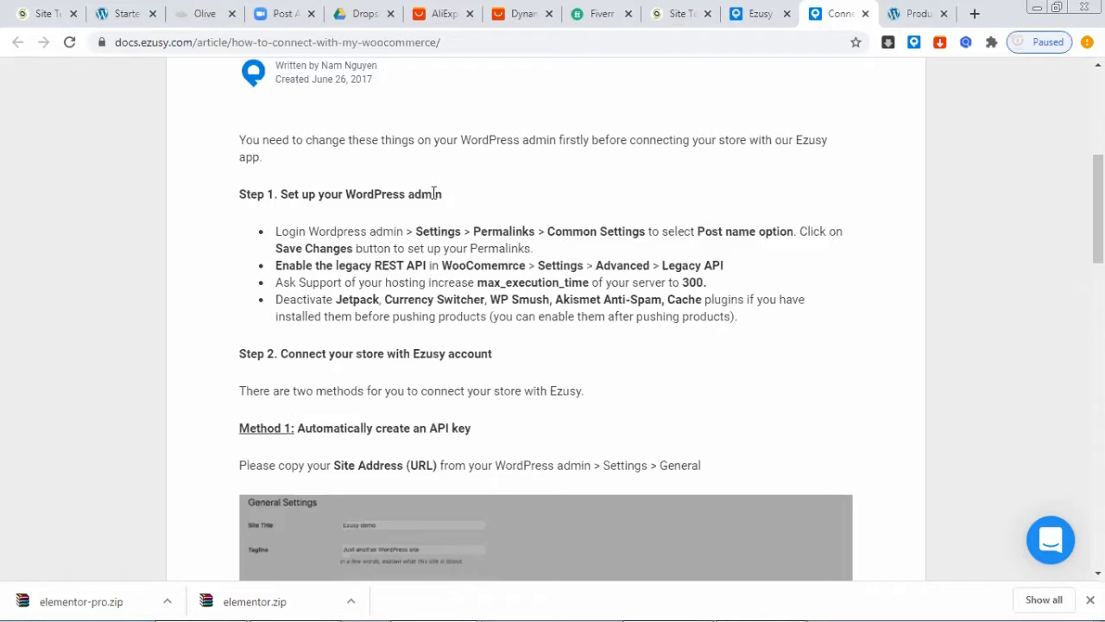
# Step: Read the guide's Step 1 in detail, highlighting the heading and the instruction to deactivate conflicting plugins, and continue to Step 2's Method 1
pyautogui.scroll(2, 400, 257)
pyautogui.scroll(-2, 331, 291)
pyautogui.moveTo(277, 192); pyautogui.dragTo(462, 198)
pyautogui.click(498, 200)
pyautogui.moveTo(275, 299); pyautogui.dragTo(744, 300)
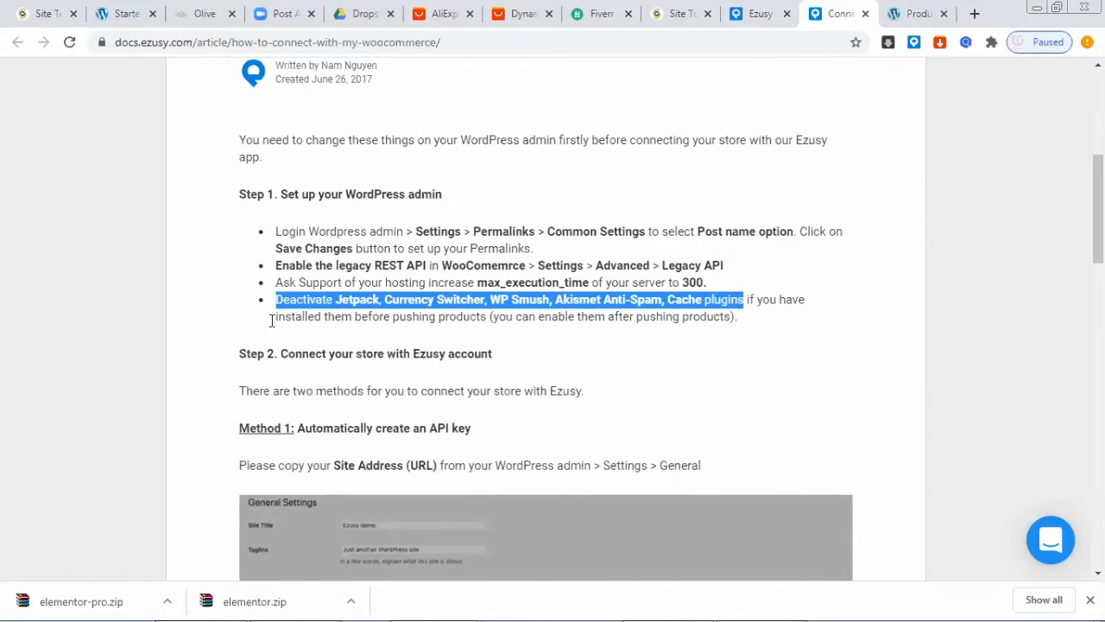
pyautogui.scroll(-1, 343, 303)
pyautogui.click(342, 302)
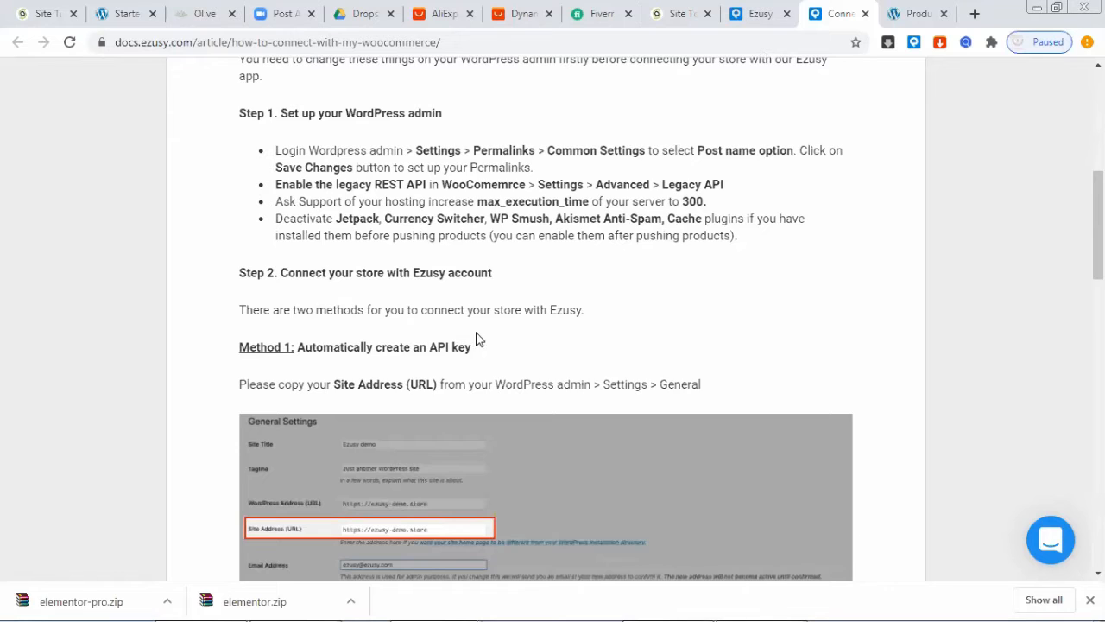
pyautogui.scroll(-1, 336, 321)
pyautogui.scroll(2, 341, 402)
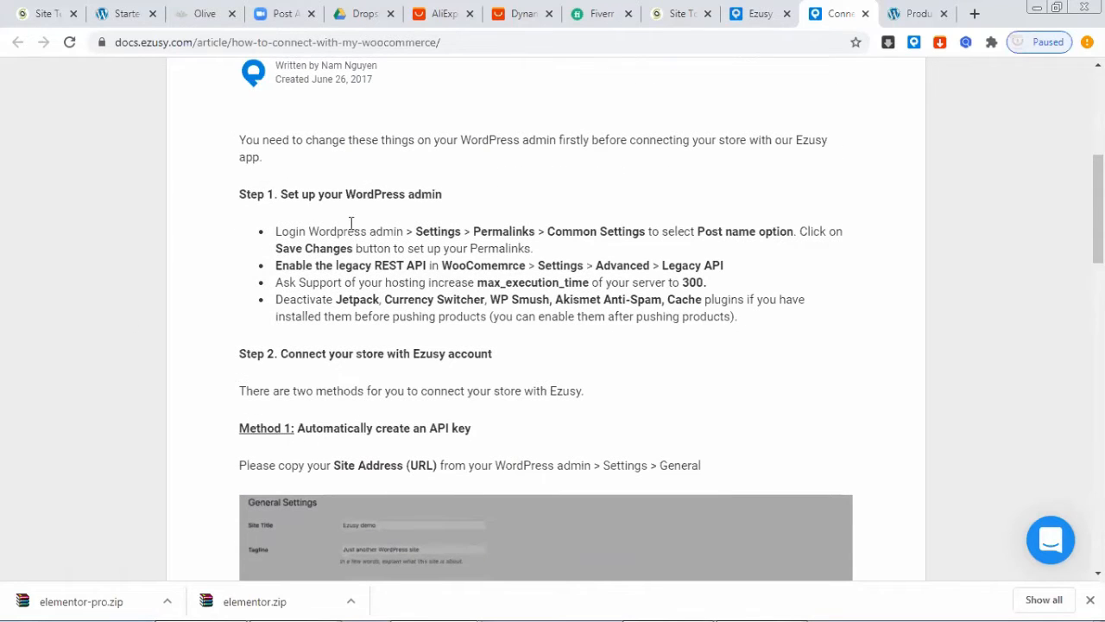
pyautogui.scroll(-2, 343, 320)
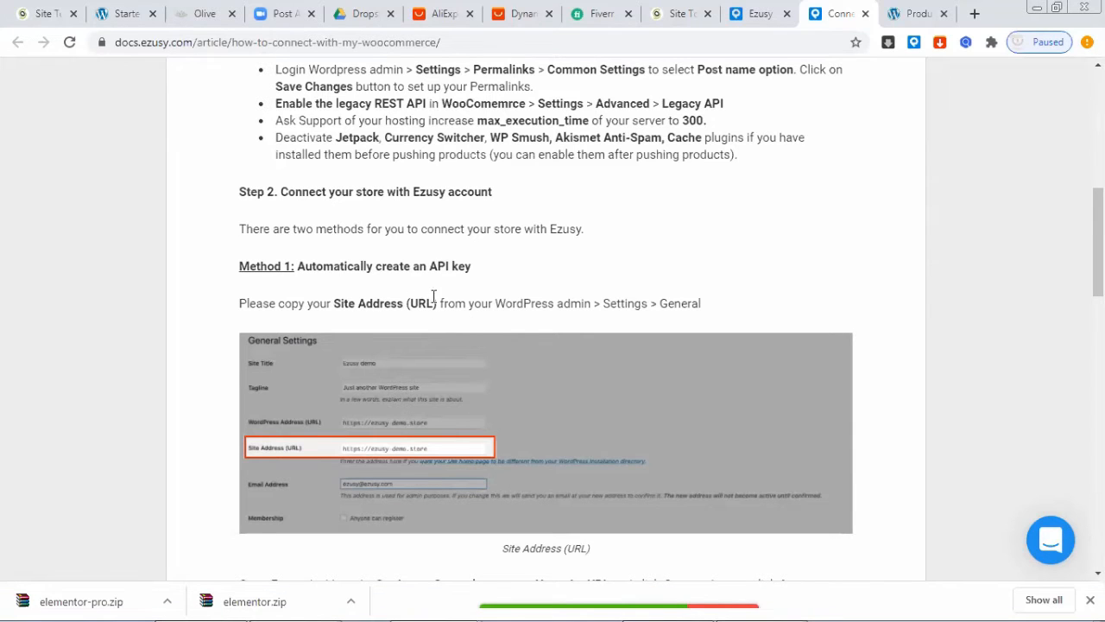
# Step: Check the store's general settings in Ezusy, select the connection guide's web address, and switch to the other open window
pyautogui.click(759, 14)
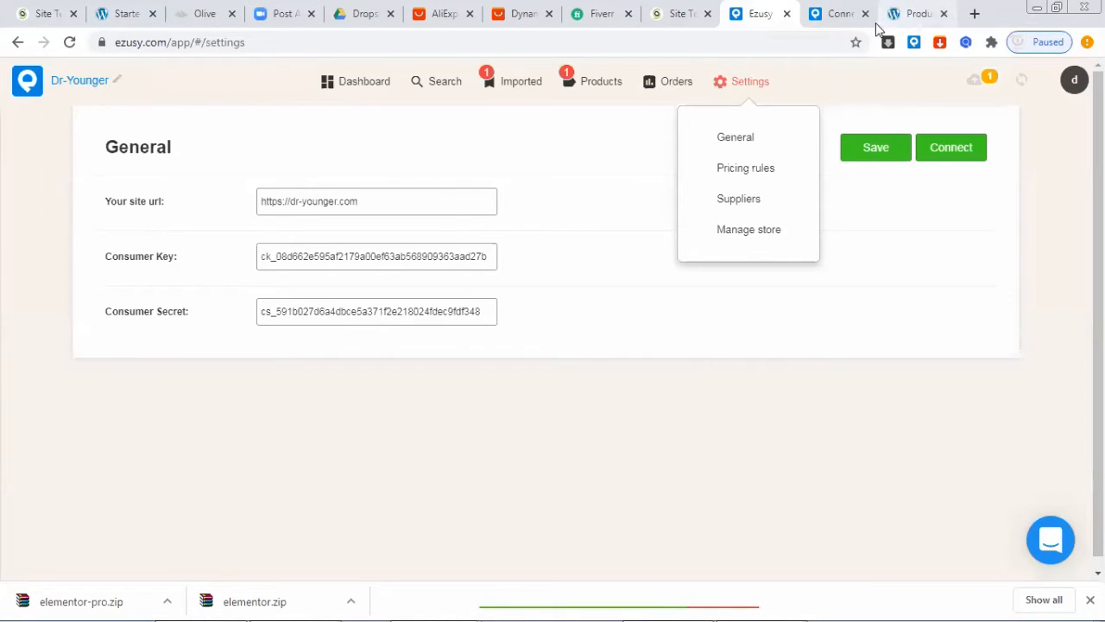
pyautogui.click(837, 14)
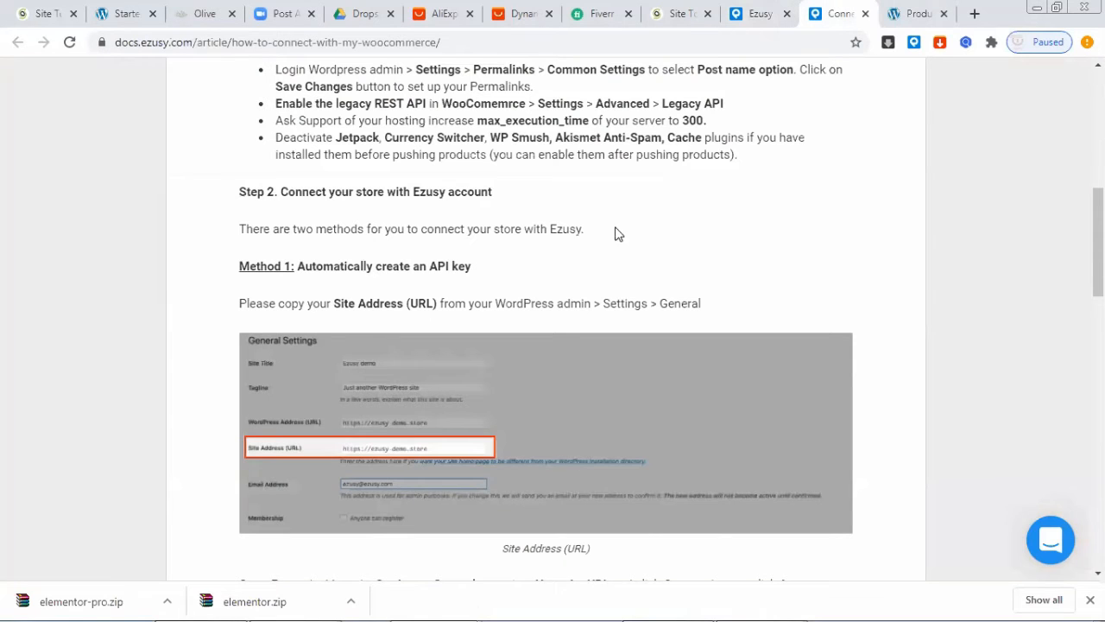
pyautogui.click(480, 40)
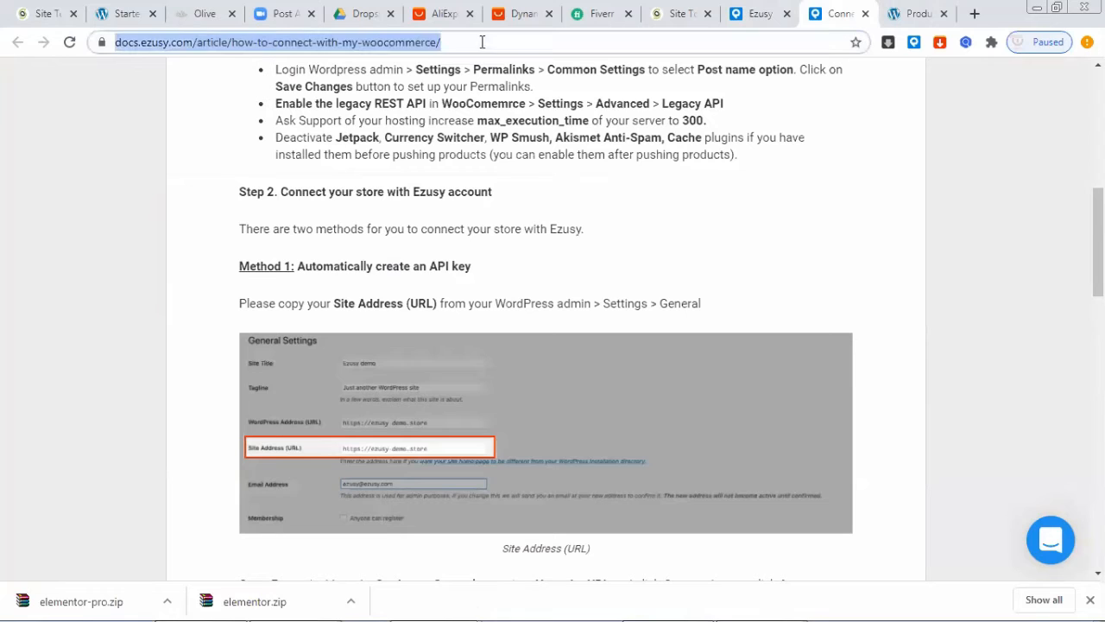
pyautogui.hotkey('alt', 'Tab')
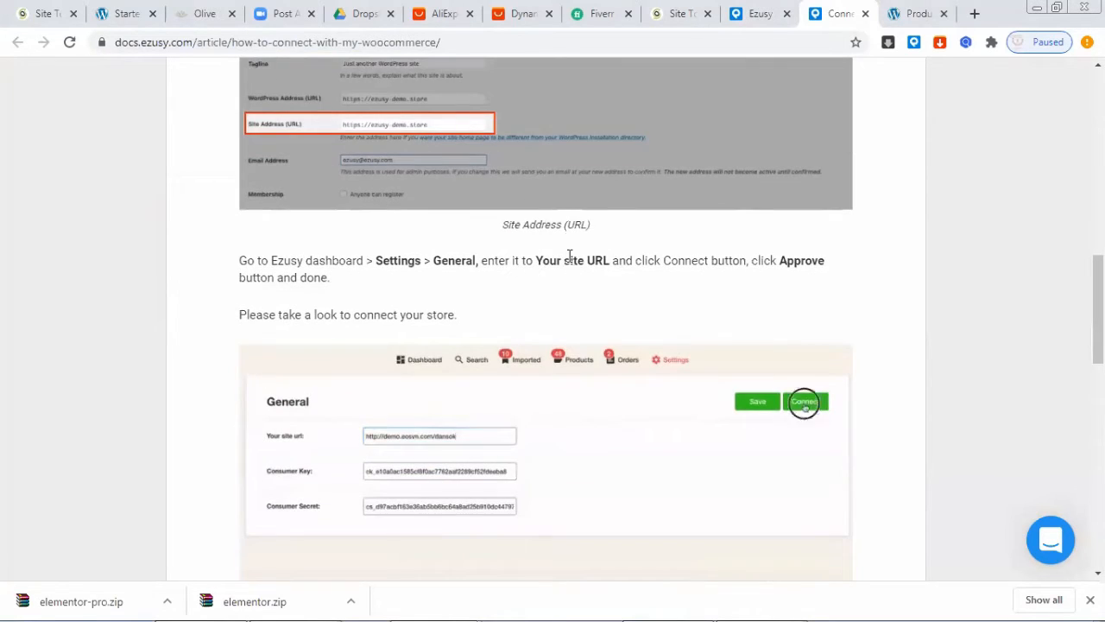
# Step: Read Method 1's instructions for connecting and approving the store, and return to the Ezusy general settings
pyautogui.scroll(-1, 569, 256)
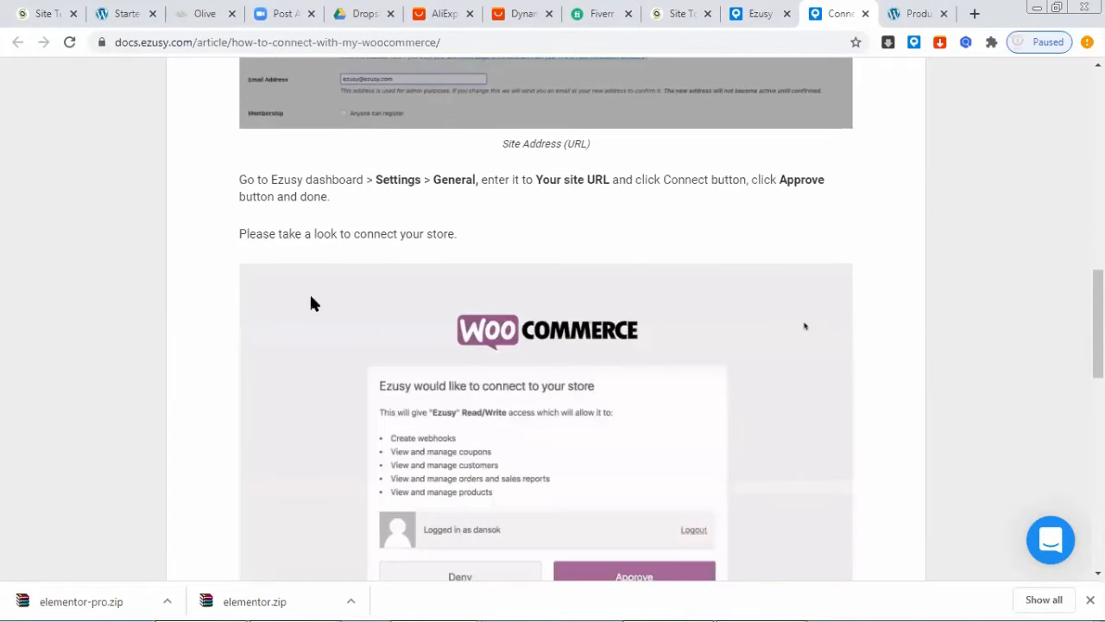
pyautogui.scroll(-2, 333, 299)
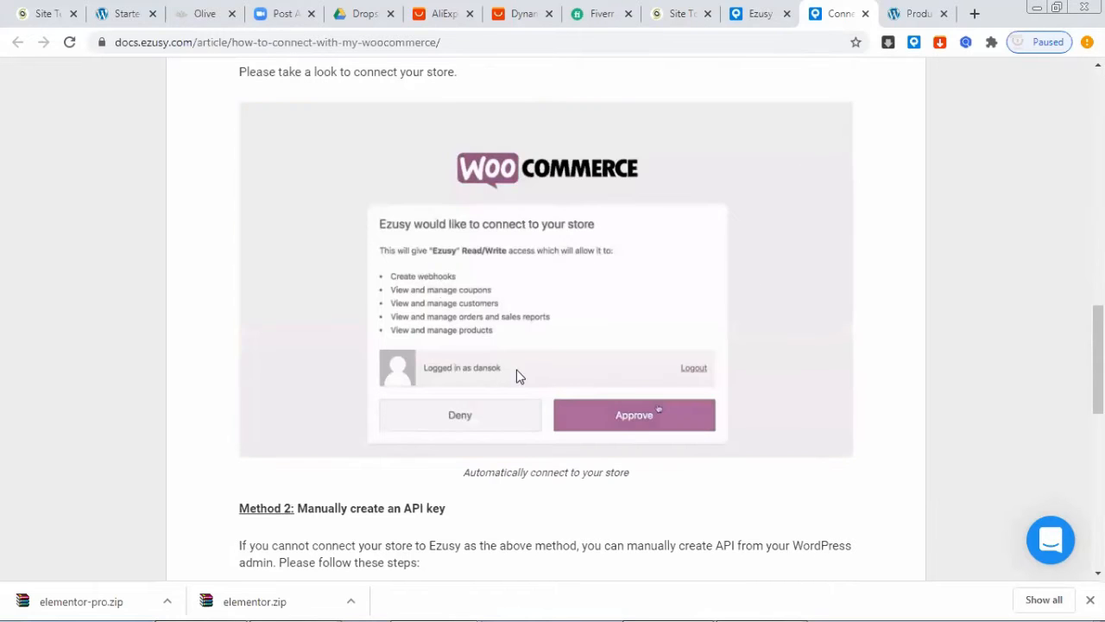
pyautogui.scroll(2, 546, 363)
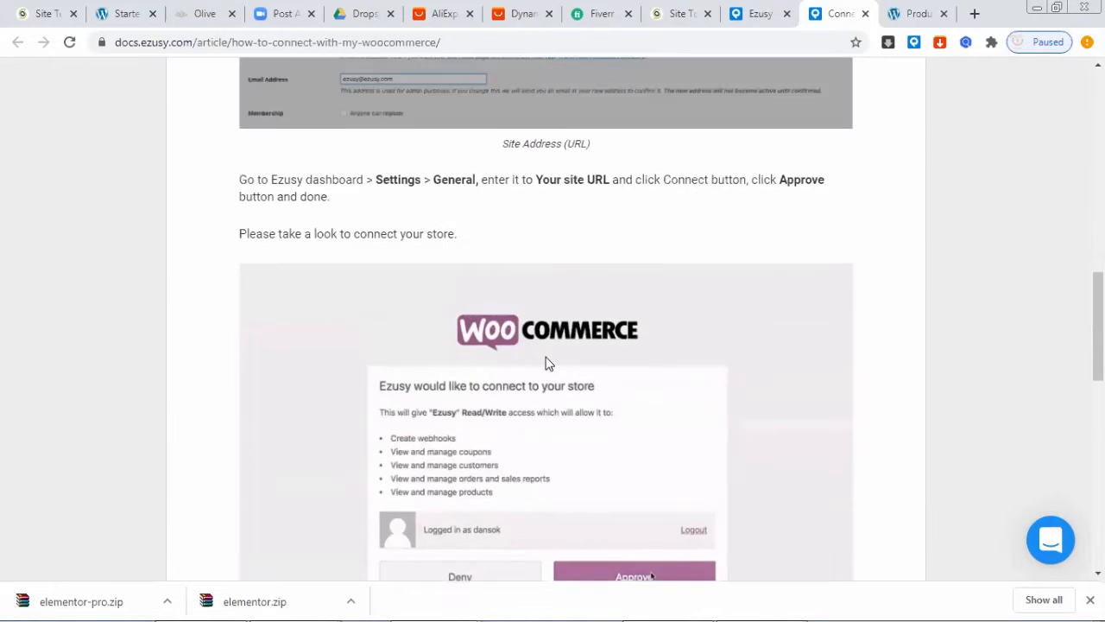
pyautogui.scroll(4, 546, 364)
pyautogui.click(750, 16)
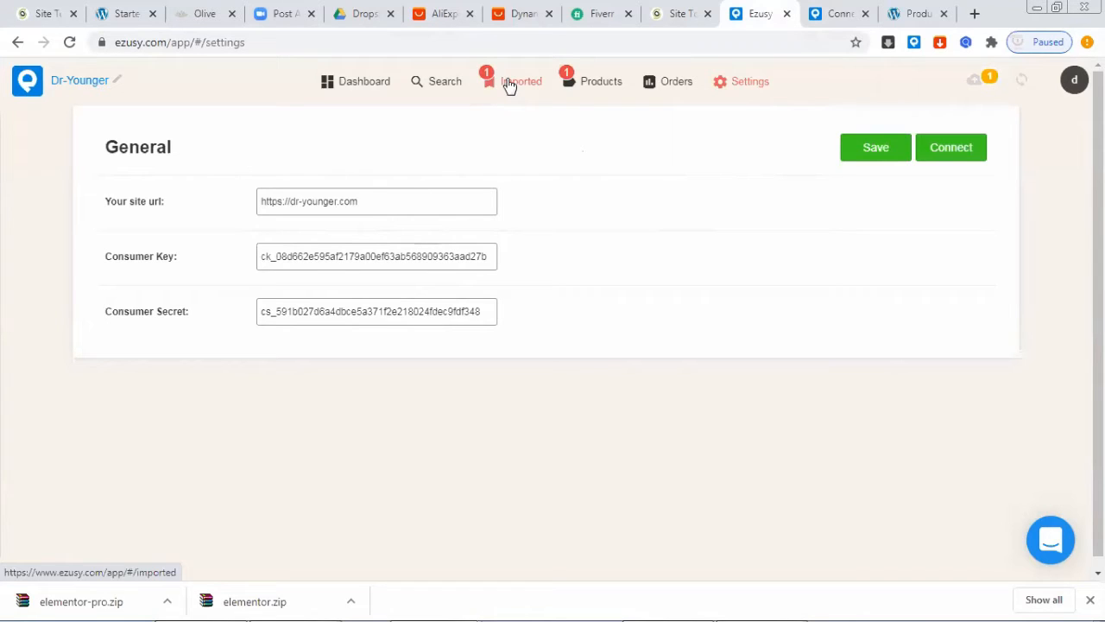
# Step: Open the TWS Bluetooth 5.0 Earphones product page from the AliExpress Dropshipper Center list and look it over
pyautogui.click(533, 12)
pyautogui.click(442, 12)
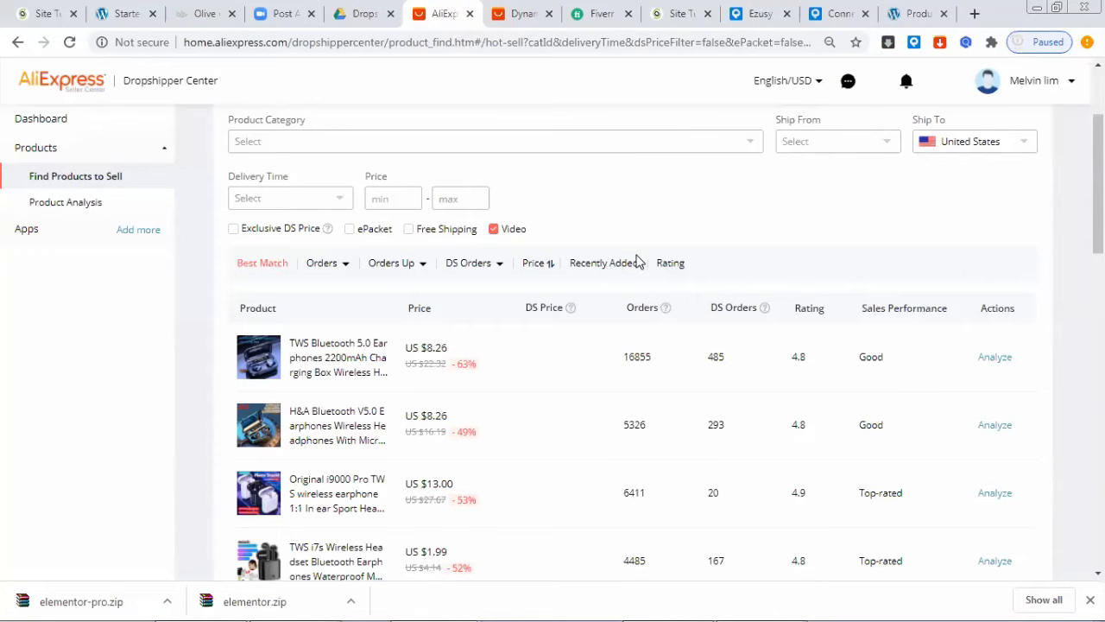
pyautogui.click(343, 352)
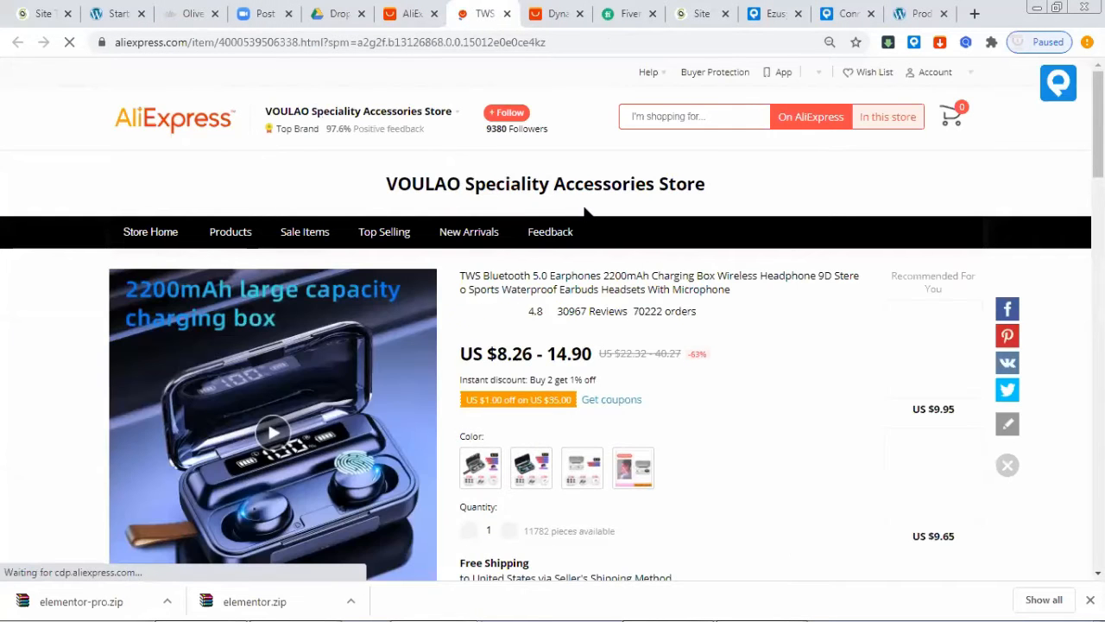
pyautogui.scroll(-2, 347, 376)
pyautogui.scroll(1, 337, 367)
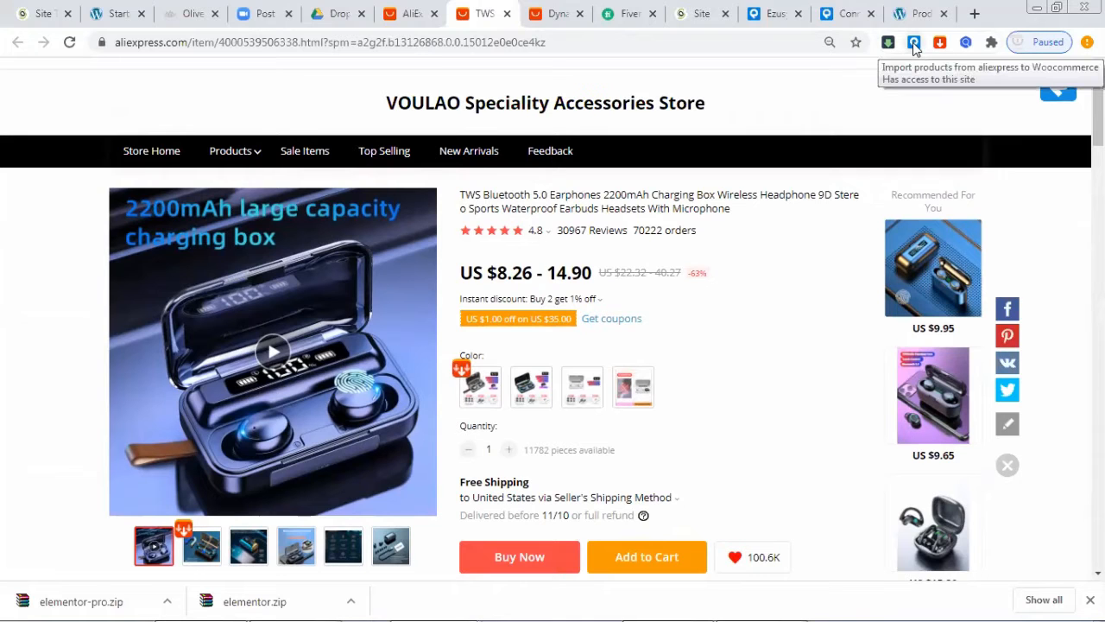
# Step: Search the web for "ezusy chrom extension" in a new tab
pyautogui.click(975, 13)
pyautogui.write('ezusy')
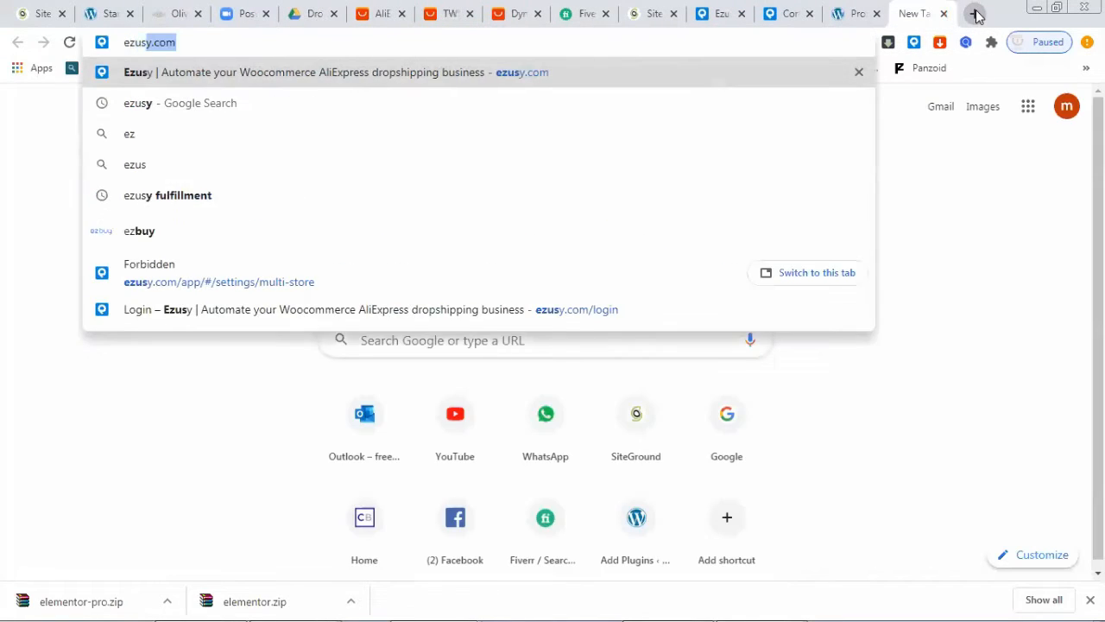
pyautogui.write(' ch')
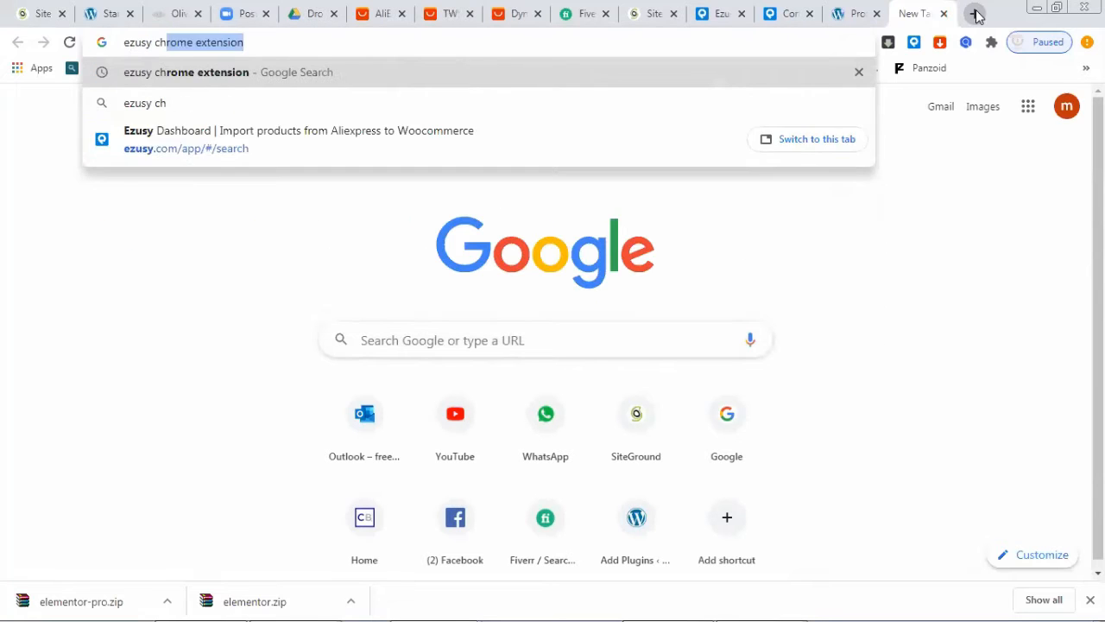
pyautogui.write('rom extension')
pyautogui.press('Return')
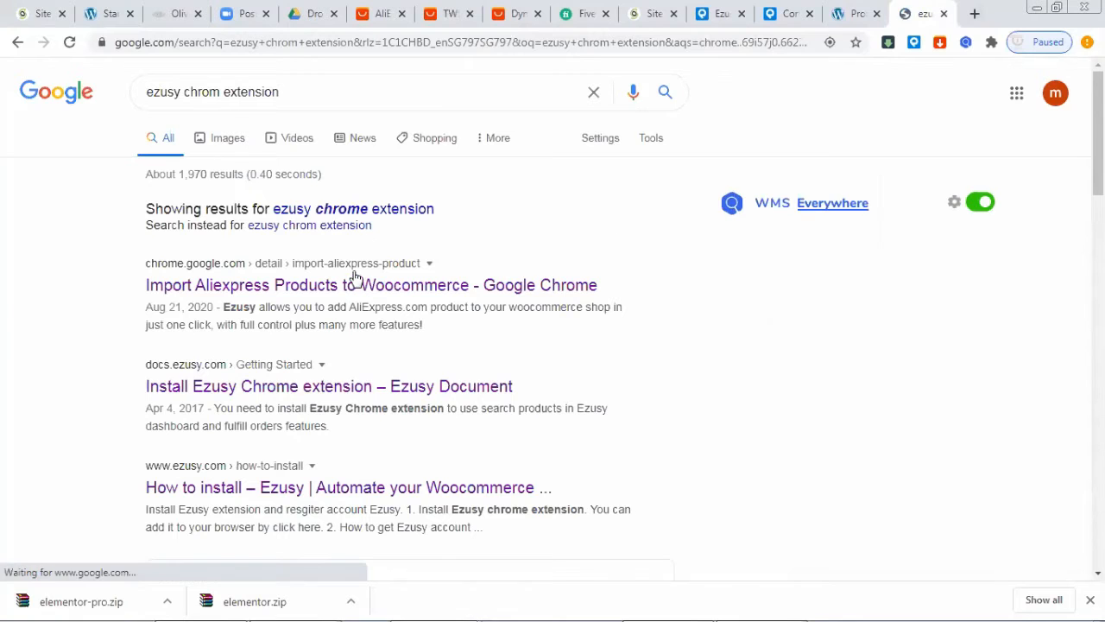
# Step: Open the Chrome Web Store page for Import Aliexpress Products to Woocommerce, select its web address, and switch to the other open window
pyautogui.click(357, 285)
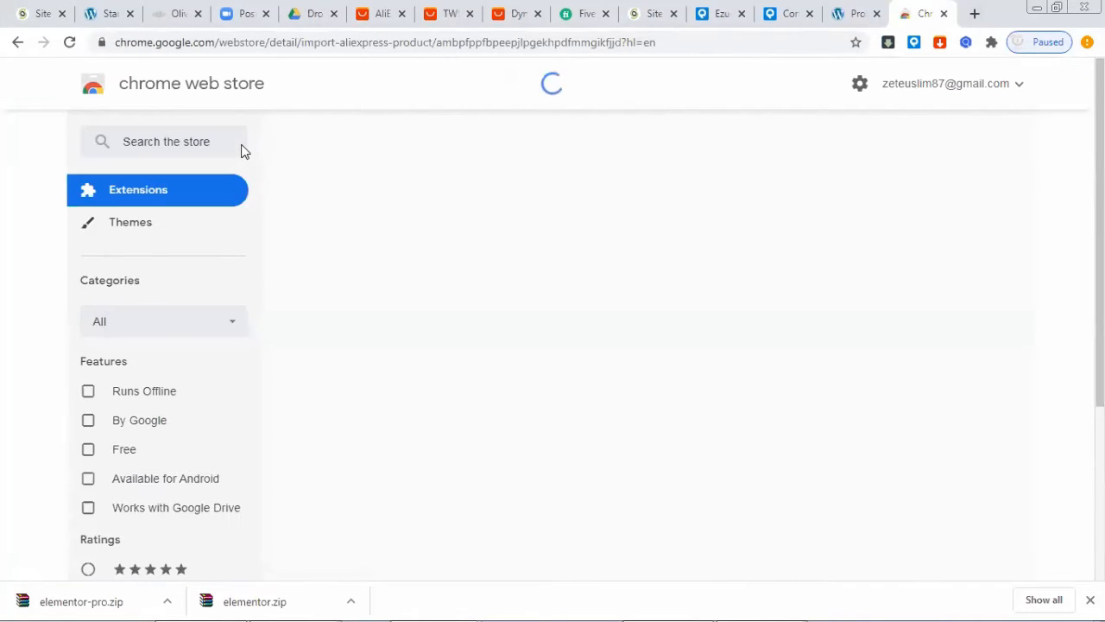
pyautogui.click(423, 41)
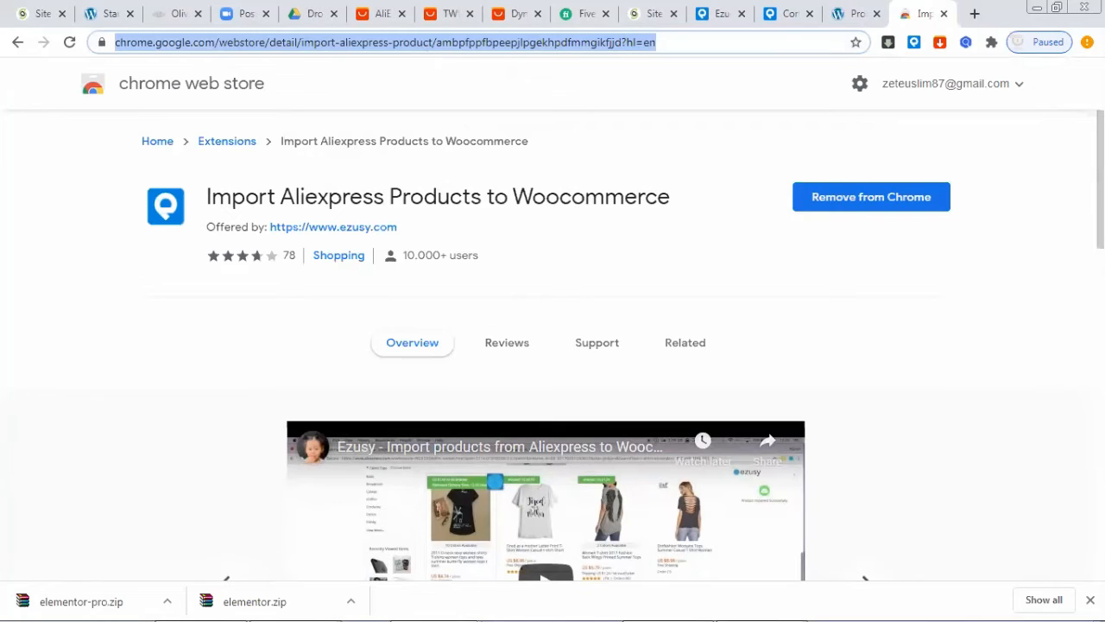
pyautogui.hotkey('alt', 'Tab')
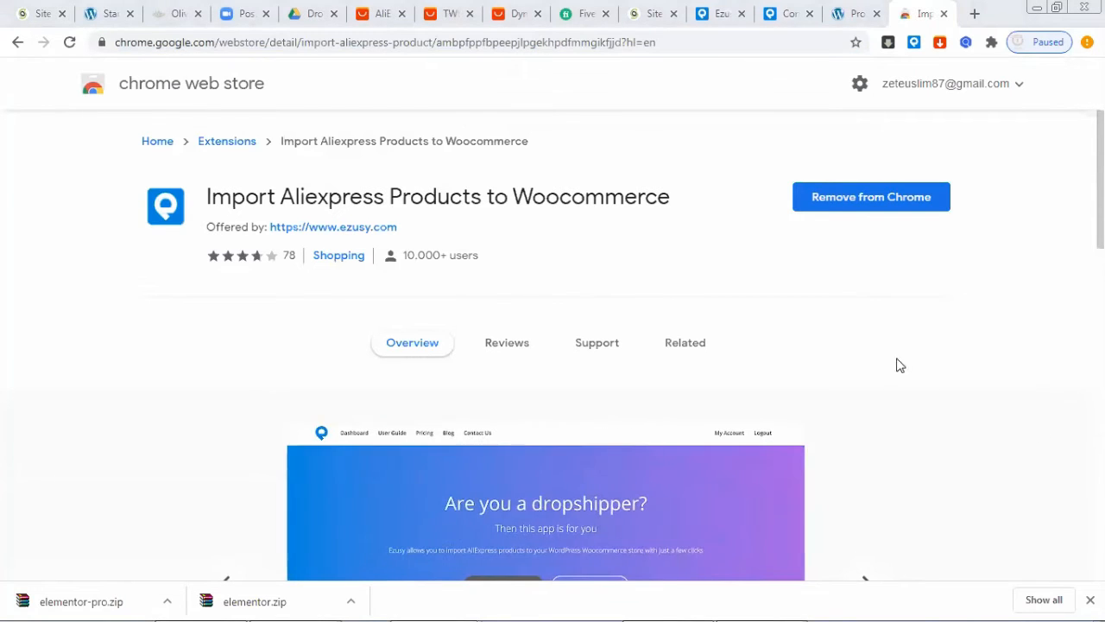
# Step: Review the store's WordPress product list, the connection guide, the earphones product page and the Ezusy general settings
pyautogui.click(844, 13)
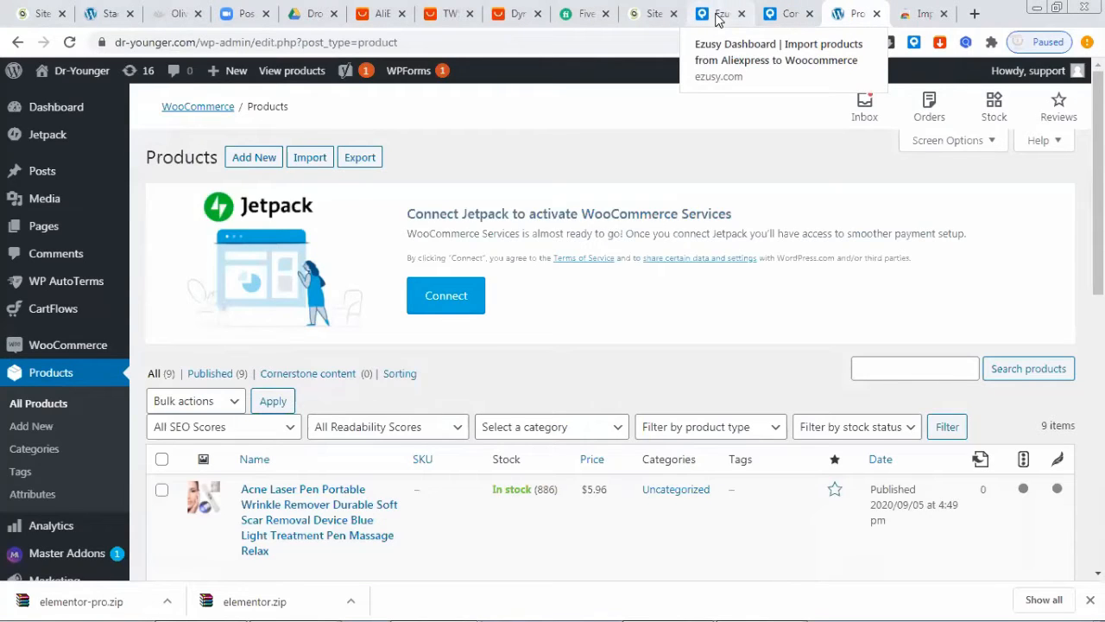
pyautogui.click(717, 14)
pyautogui.click(787, 14)
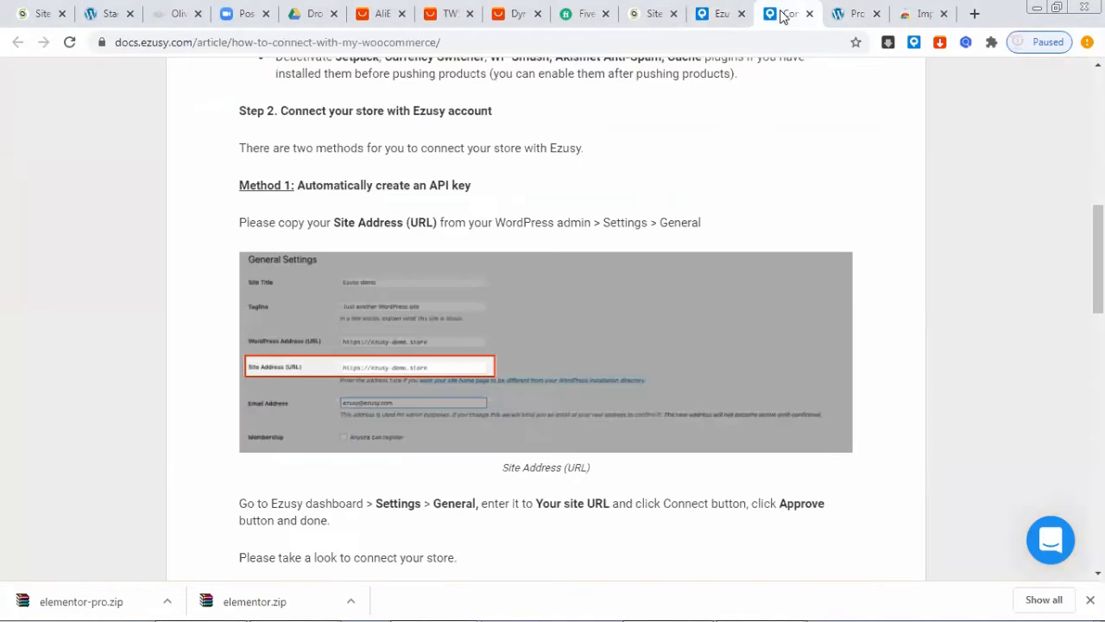
pyautogui.click(716, 14)
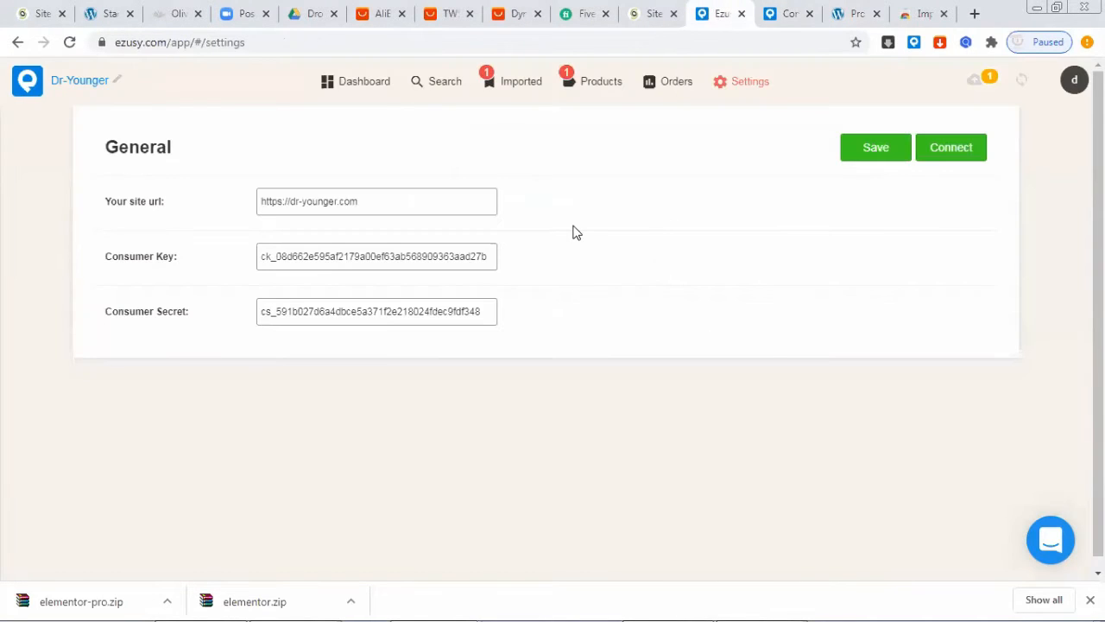
pyautogui.click(457, 15)
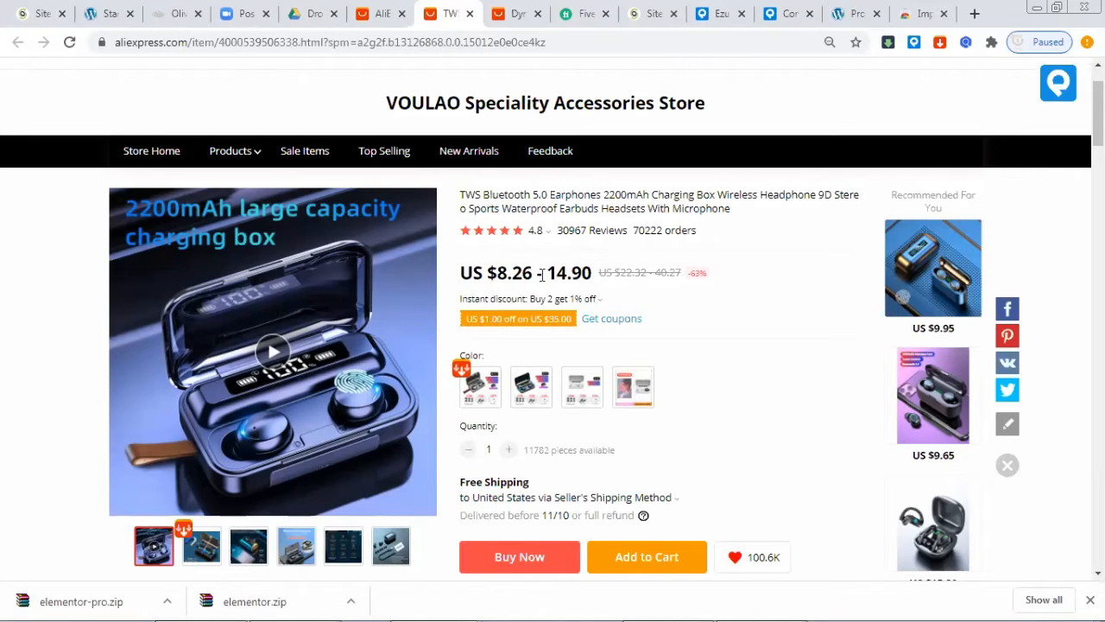
pyautogui.click(771, 15)
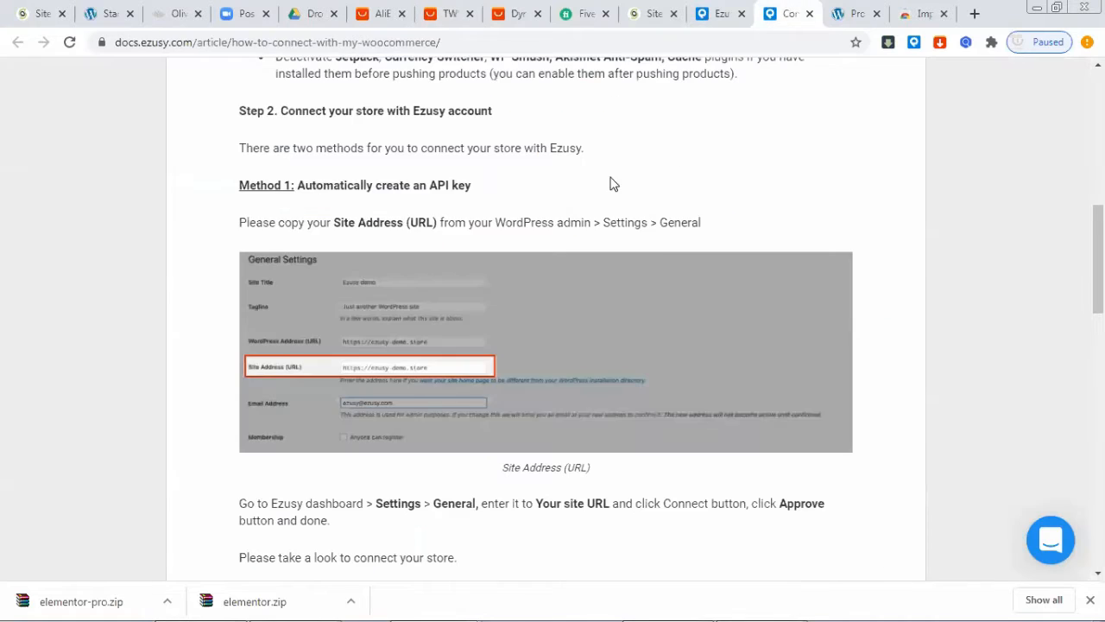
pyautogui.click(716, 19)
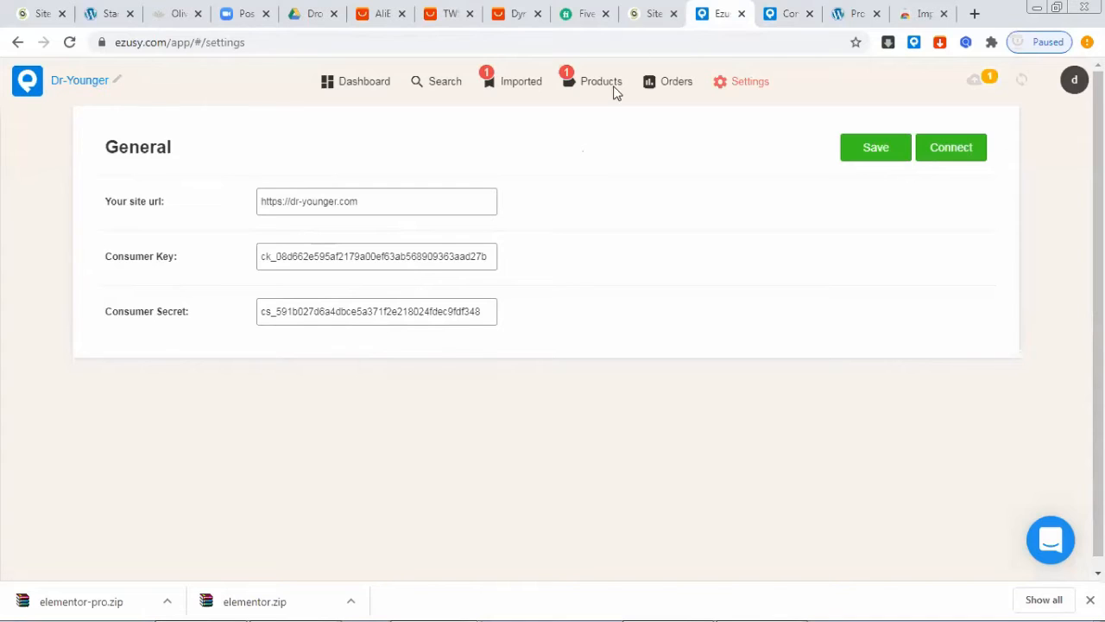
# Step: Import the TWS Bluetooth 5.0 Earphones product from its AliExpress page into Ezusy
pyautogui.click(451, 16)
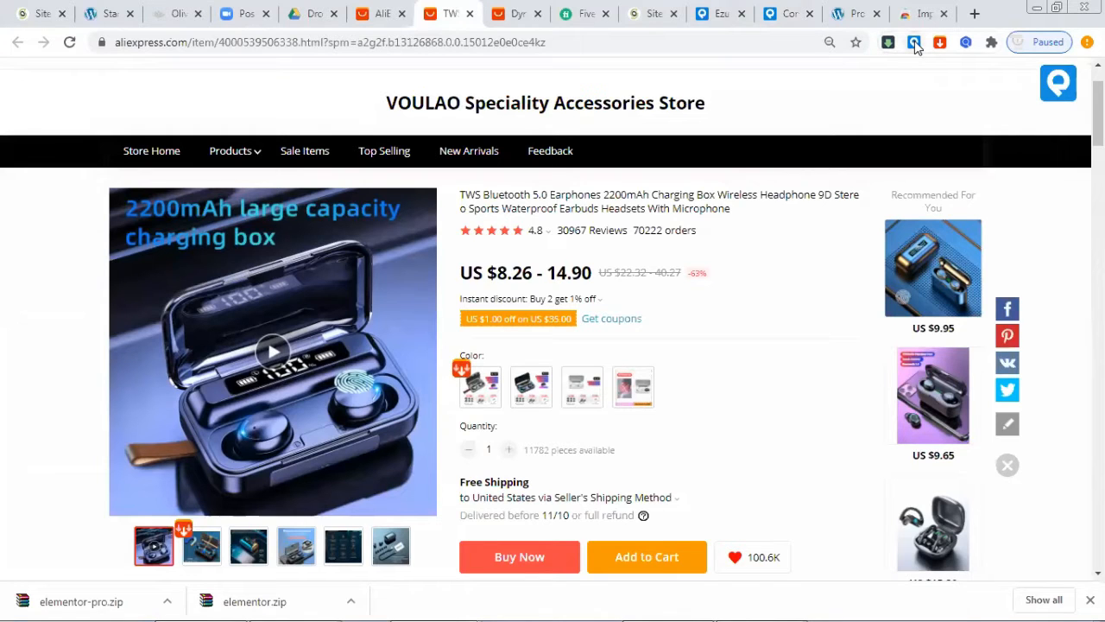
pyautogui.click(1060, 88)
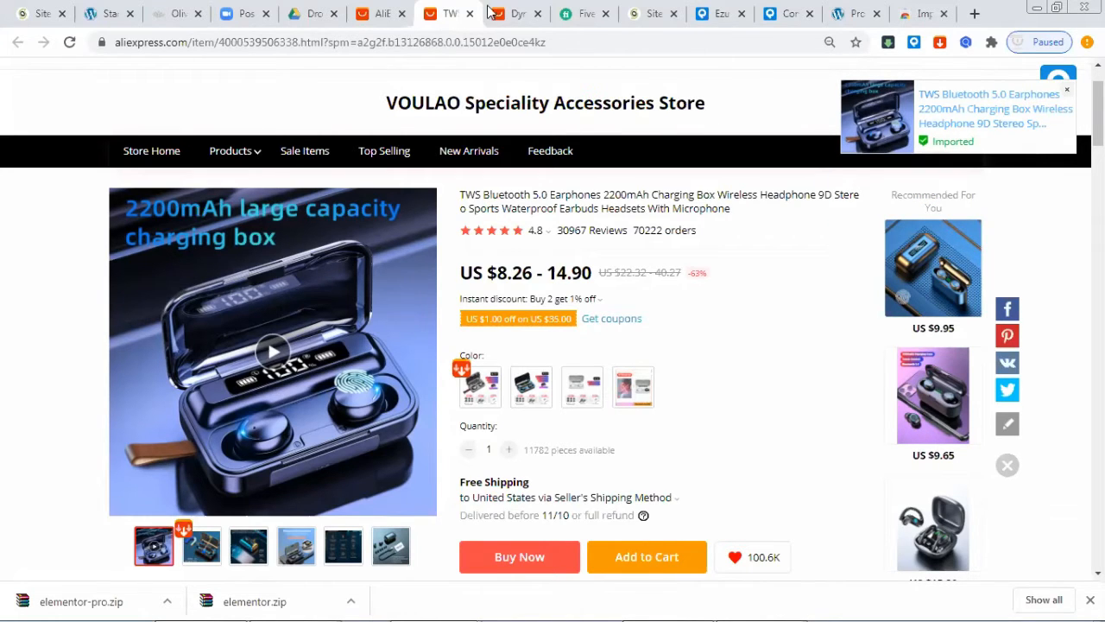
# Step: View the imported products list in Ezusy and return to the earphones' AliExpress page
pyautogui.click(713, 15)
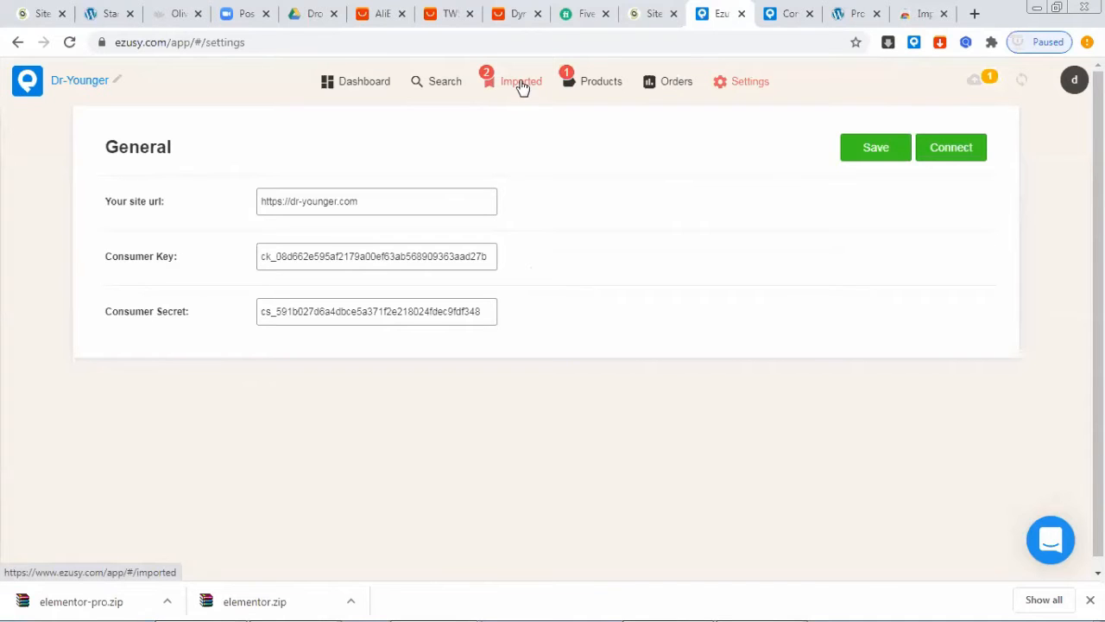
pyautogui.click(521, 87)
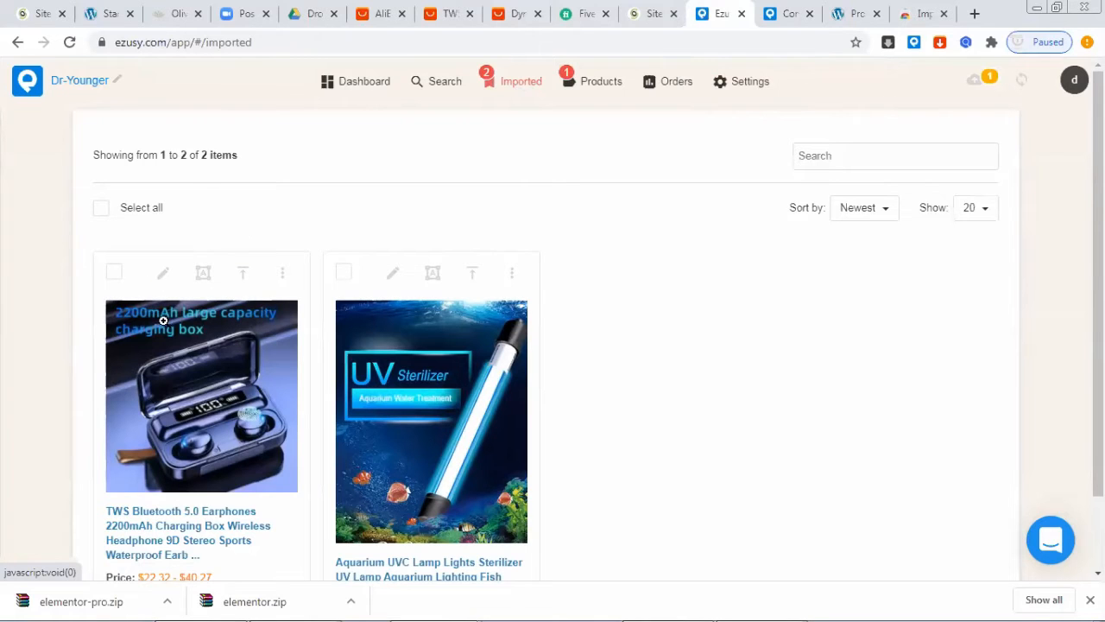
pyautogui.scroll(-1, 164, 319)
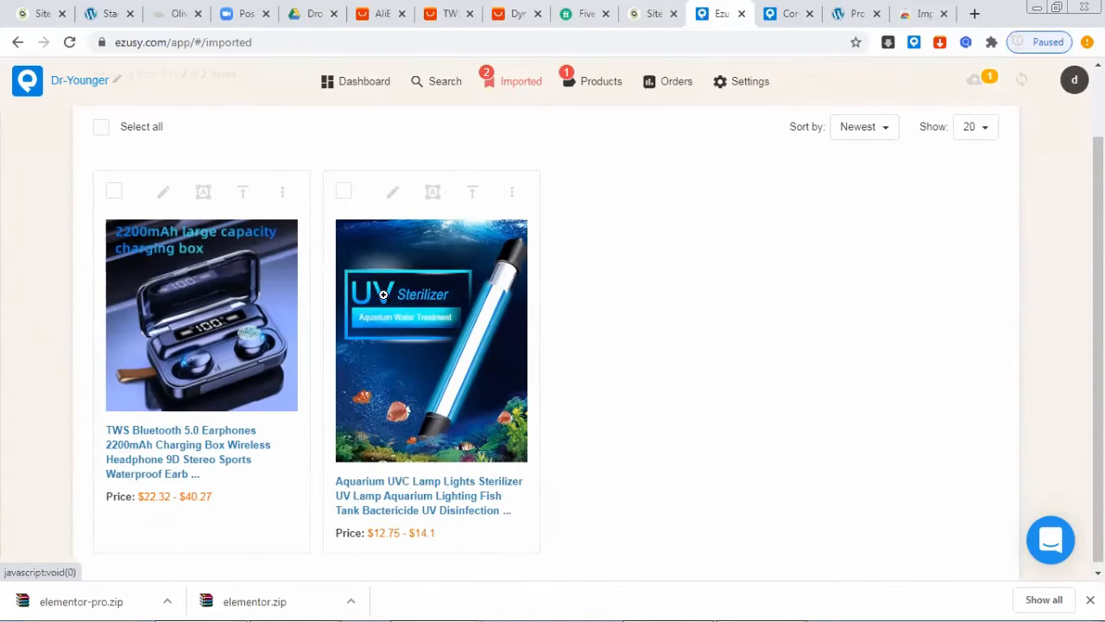
pyautogui.click(451, 13)
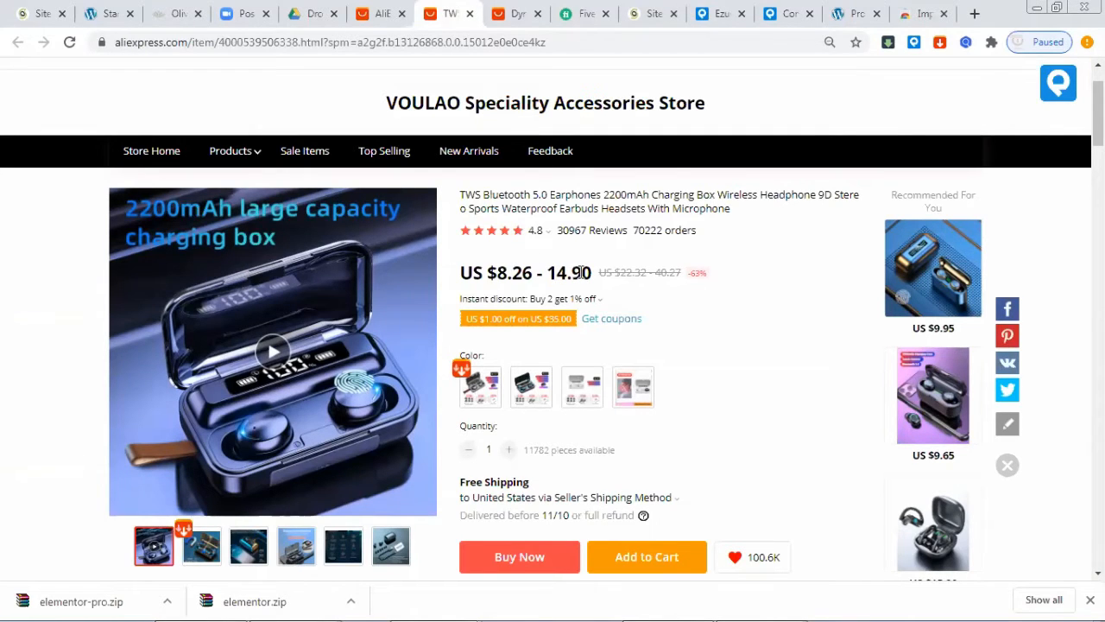
# Step: Switch to Ezusy's imported products, view the TWS Bluetooth earphones' image gallery, and close it
pyautogui.click(713, 14)
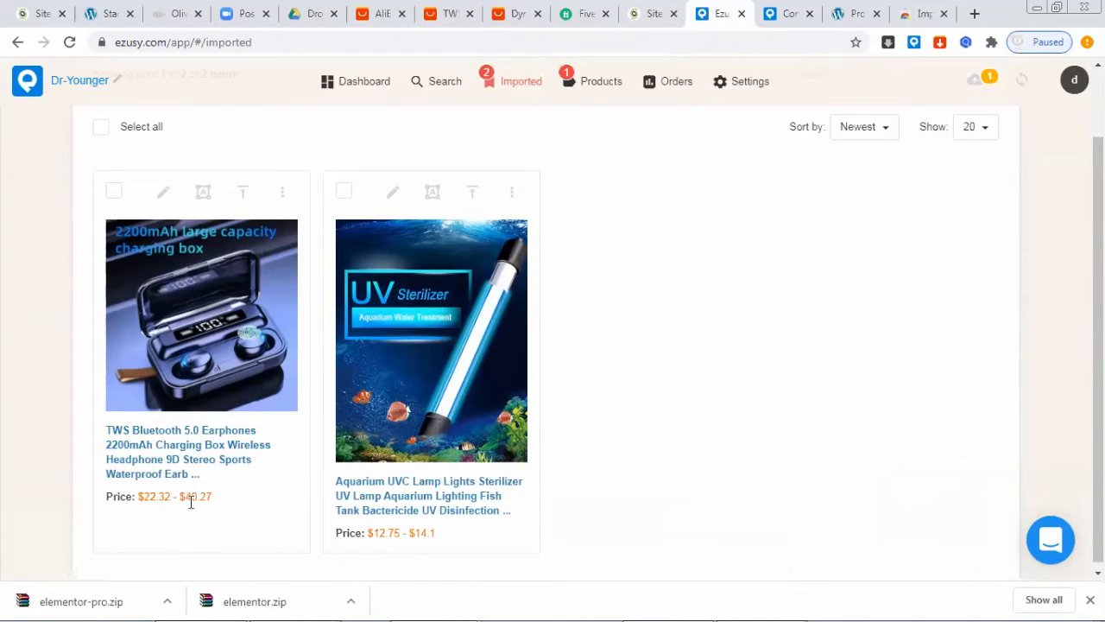
pyautogui.click(230, 343)
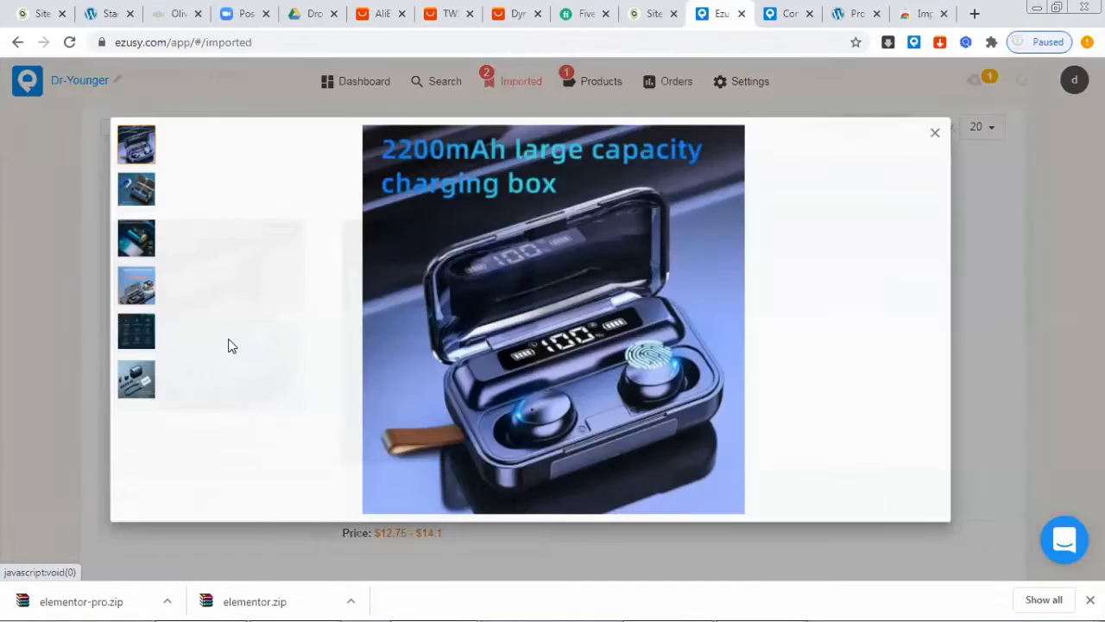
pyautogui.click(973, 132)
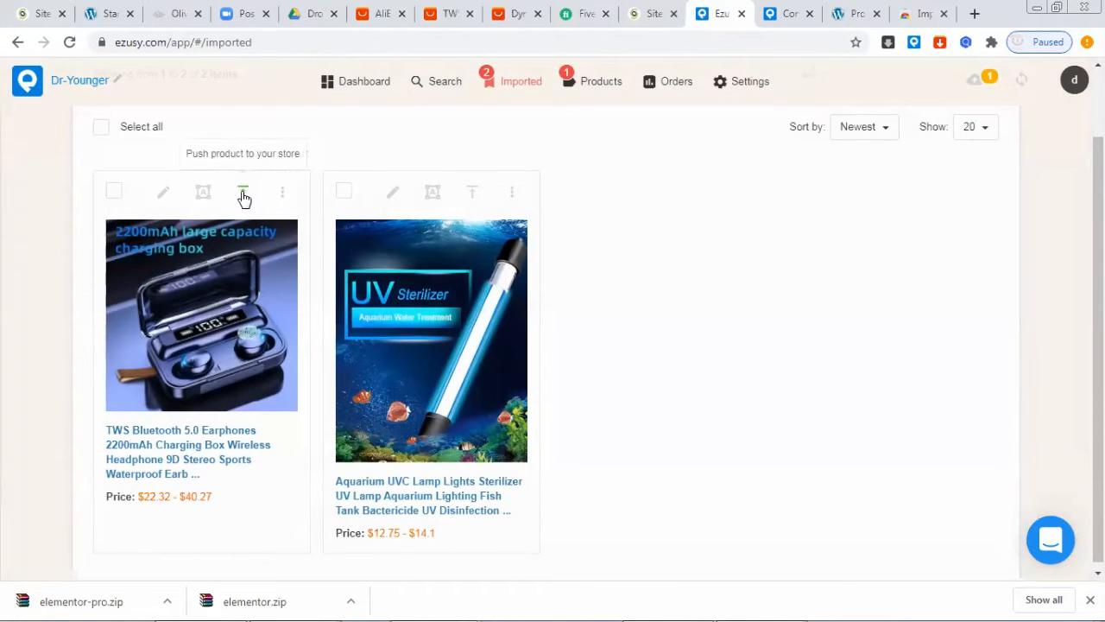
# Step: Open the imported earphones for editing and enable both Sync Price and Sync Stock
pyautogui.click(160, 193)
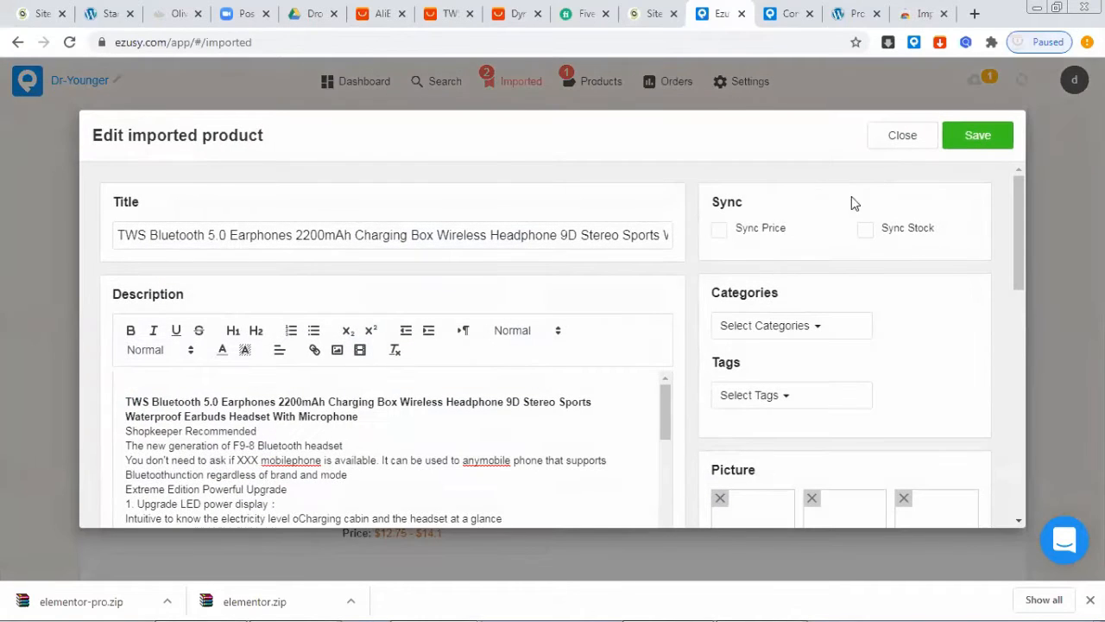
pyautogui.click(720, 229)
pyautogui.click(866, 229)
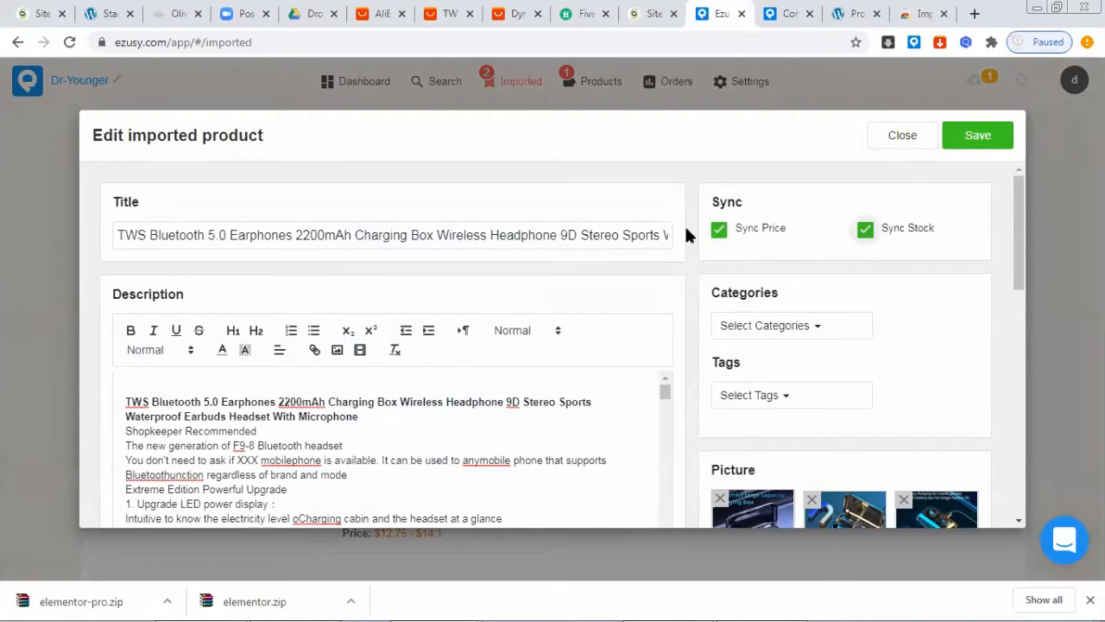
# Step: Compare the earphones' variation prices with the AliExpress listing and close the product editor
pyautogui.scroll(-15, 525, 256)
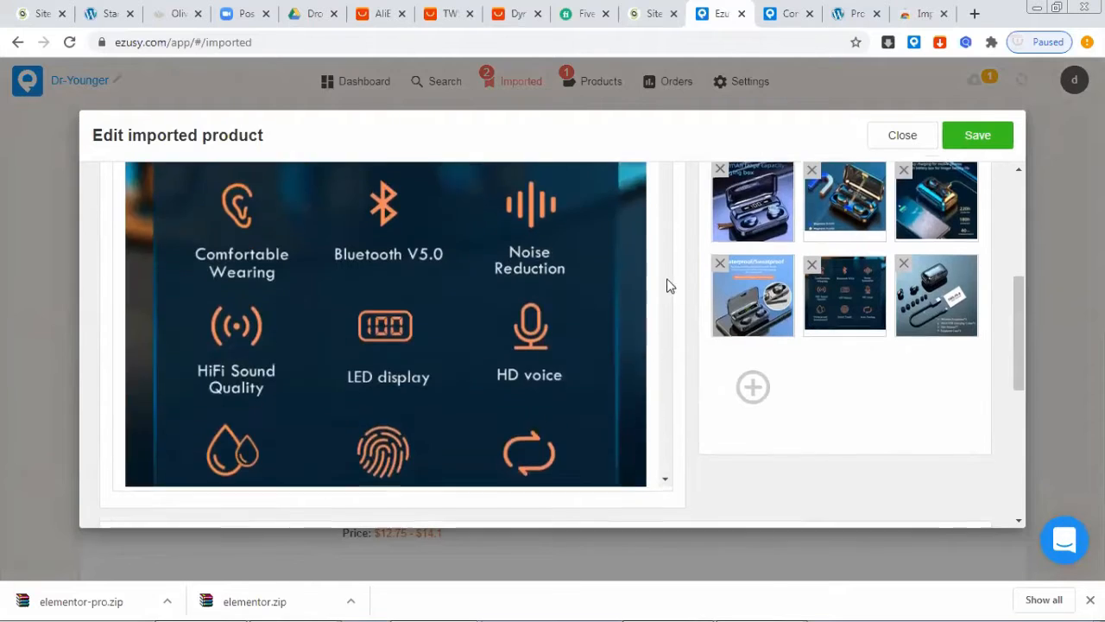
pyautogui.scroll(-10, 668, 285)
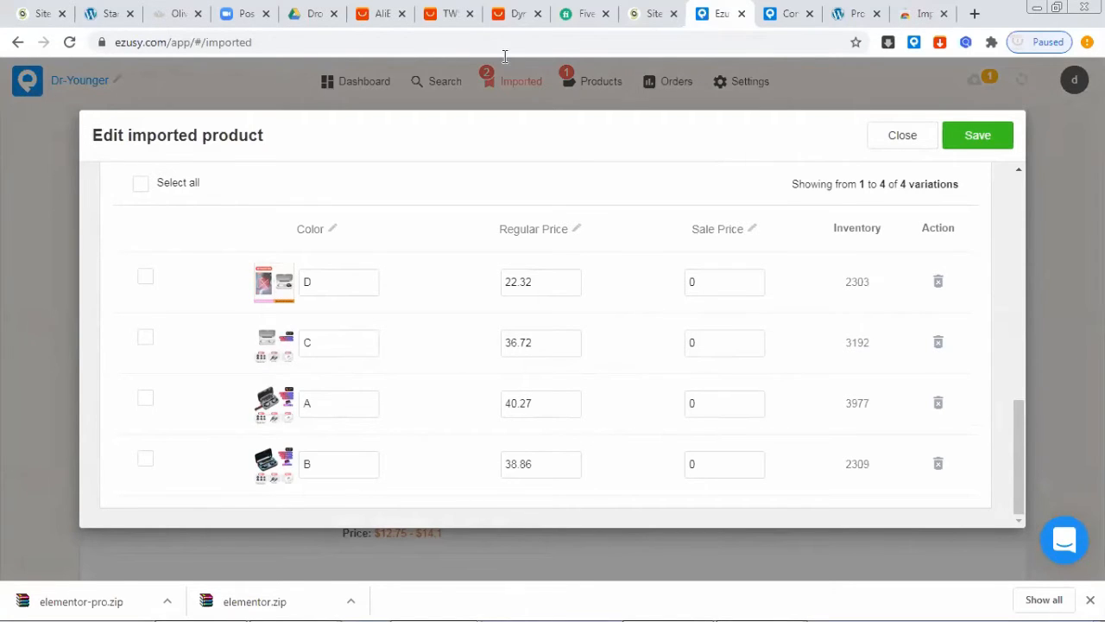
pyautogui.click(449, 13)
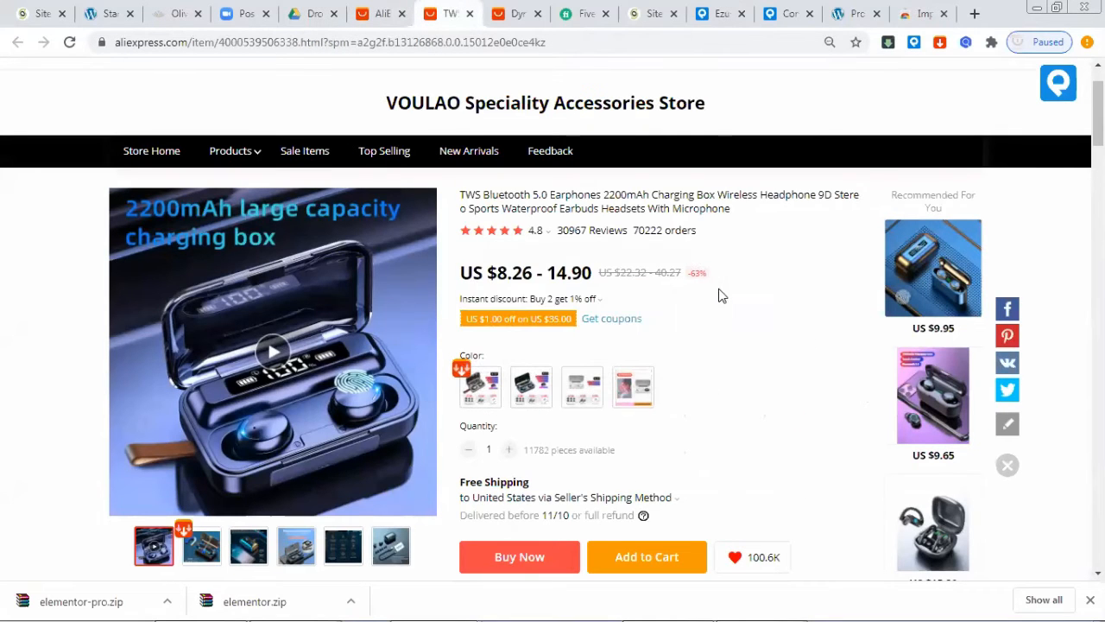
pyautogui.click(713, 13)
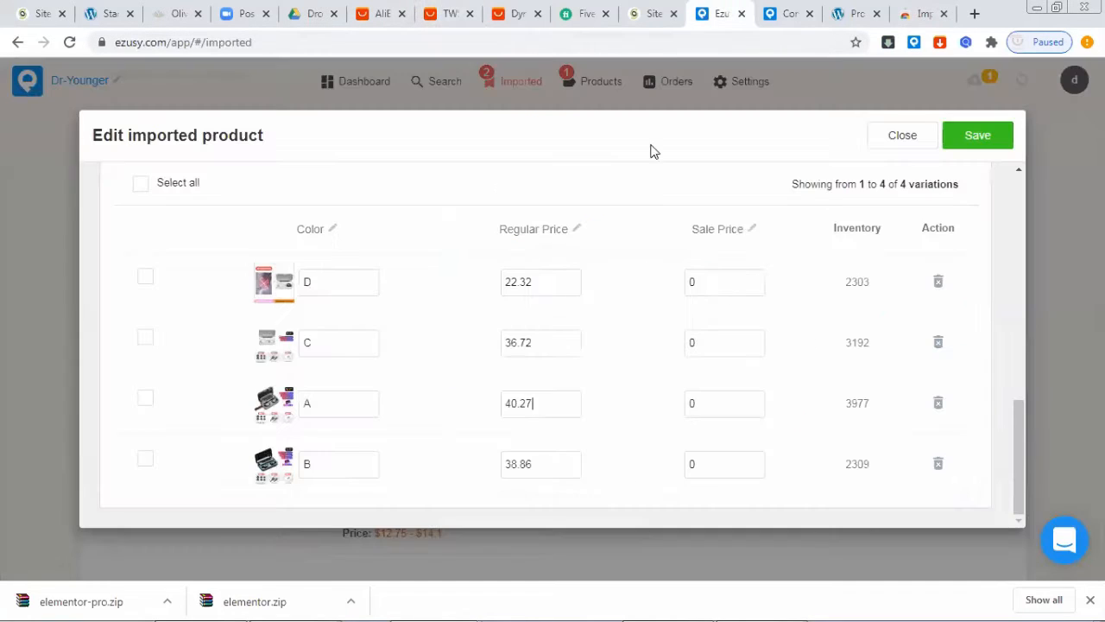
pyautogui.click(519, 406)
pyautogui.click(899, 135)
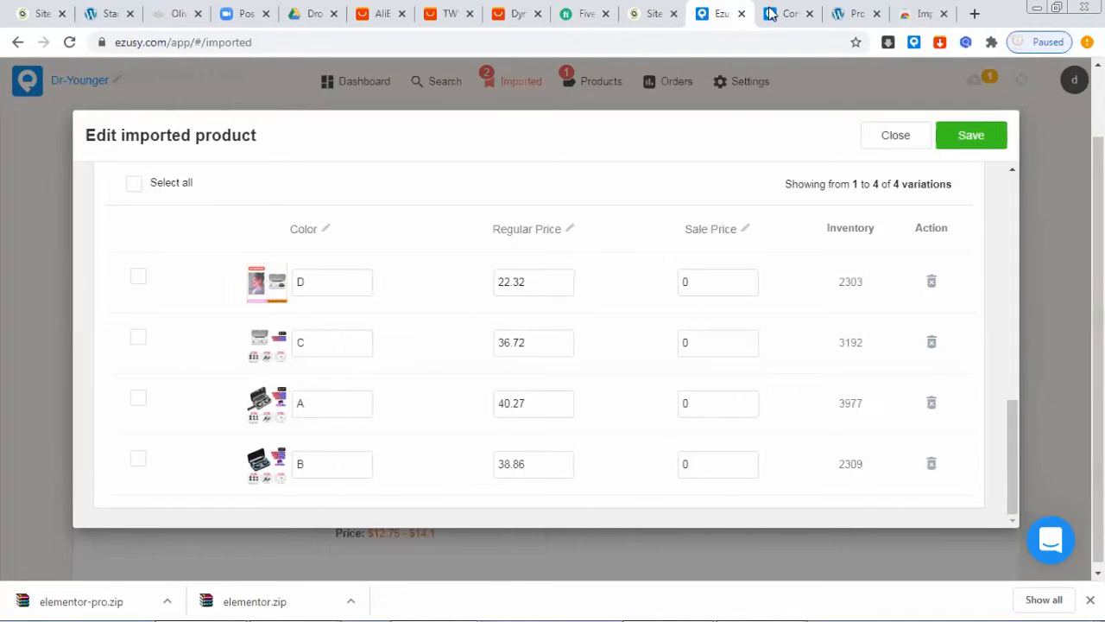
# Step: Duplicate the Ezusy imported products page in a new tab and close the connection guide and Chrome Web Store pages
pyautogui.click(782, 13)
pyautogui.scroll(10, 787, 173)
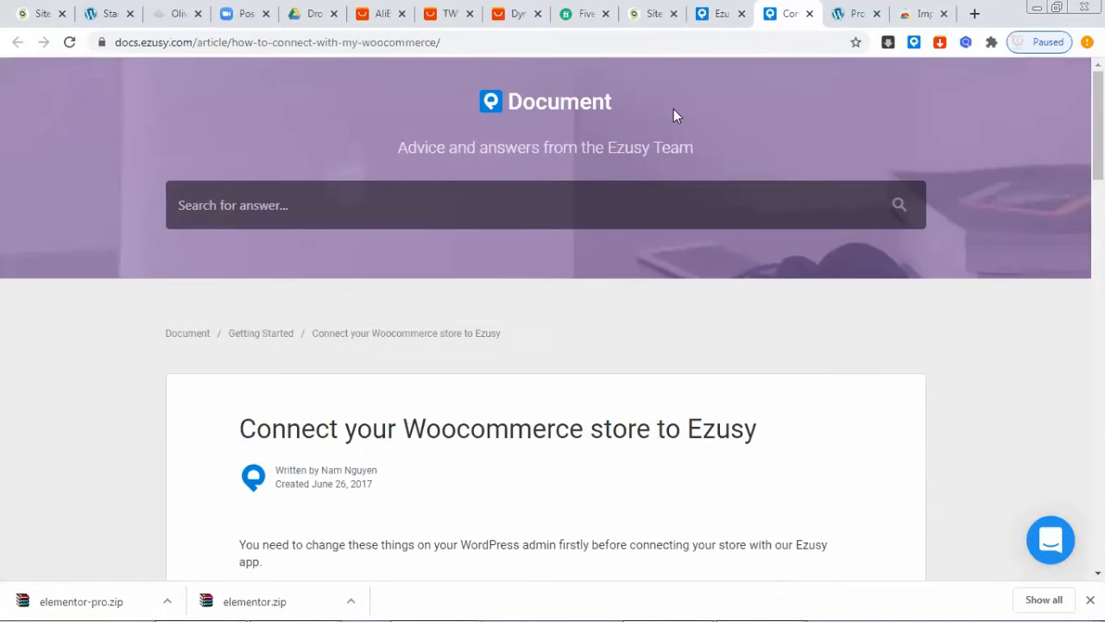
pyautogui.click(715, 14)
pyautogui.rightClick(715, 14)
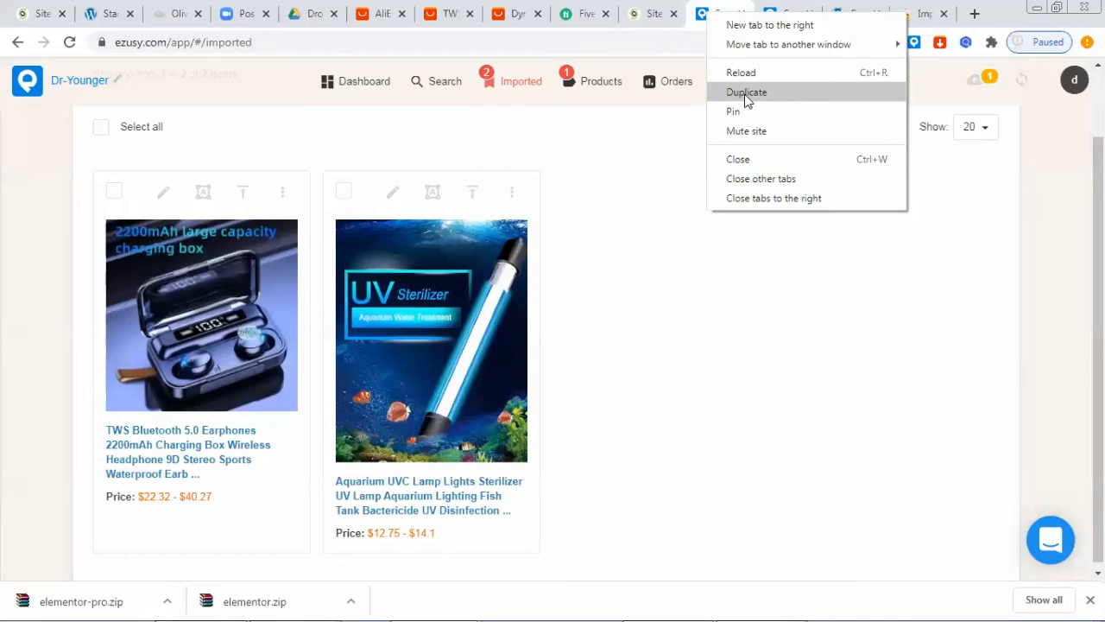
pyautogui.click(749, 92)
pyautogui.click(783, 18)
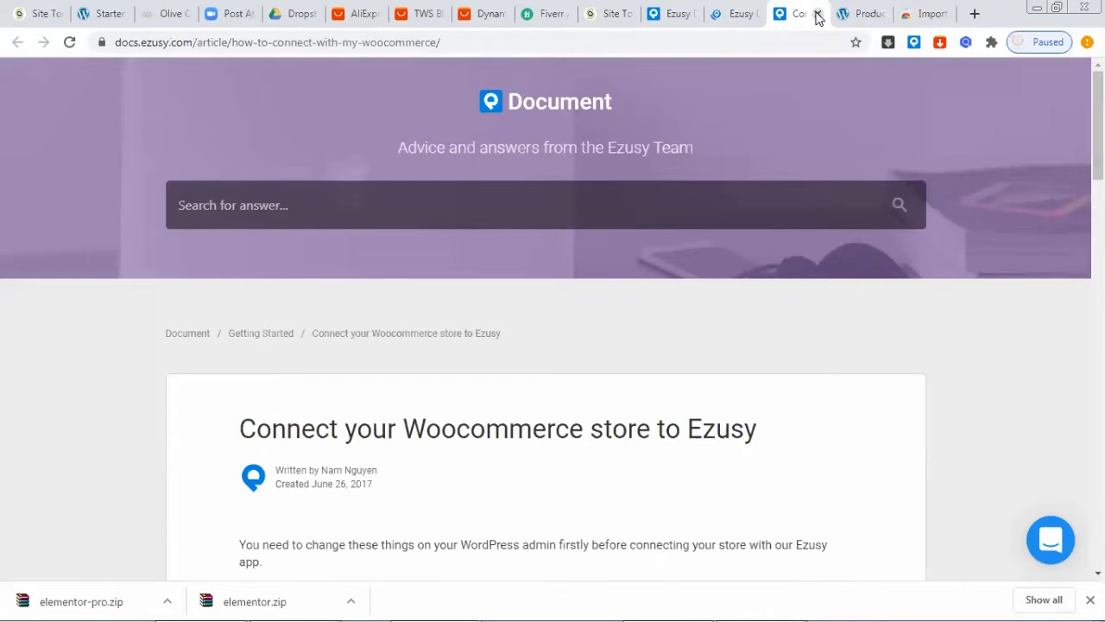
pyautogui.click(818, 13)
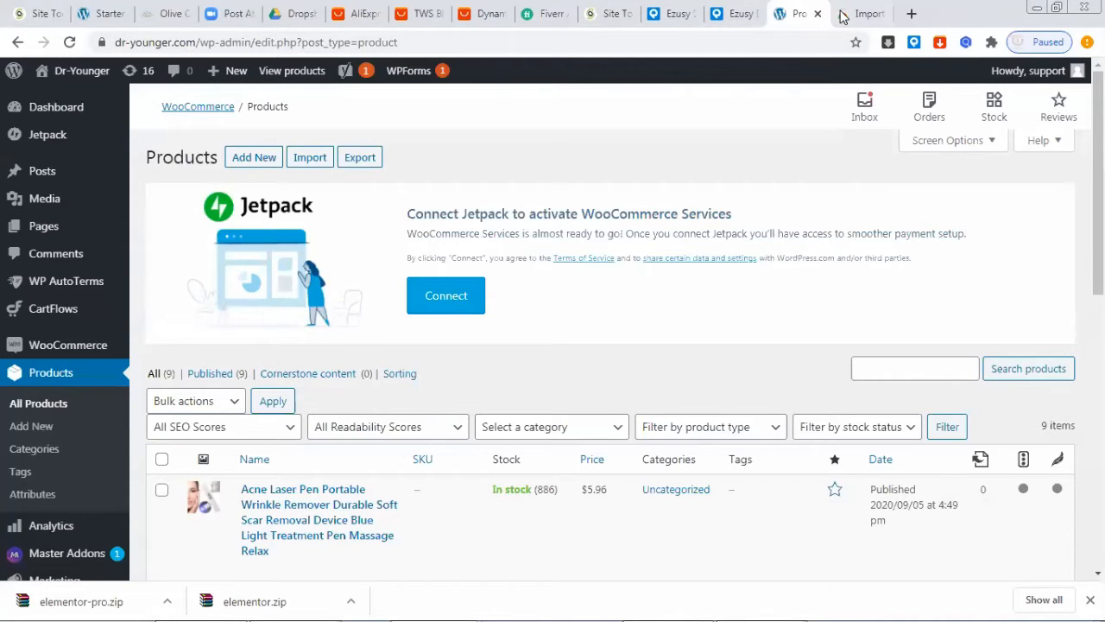
pyautogui.click(874, 19)
pyautogui.click(880, 14)
pyautogui.click(793, 16)
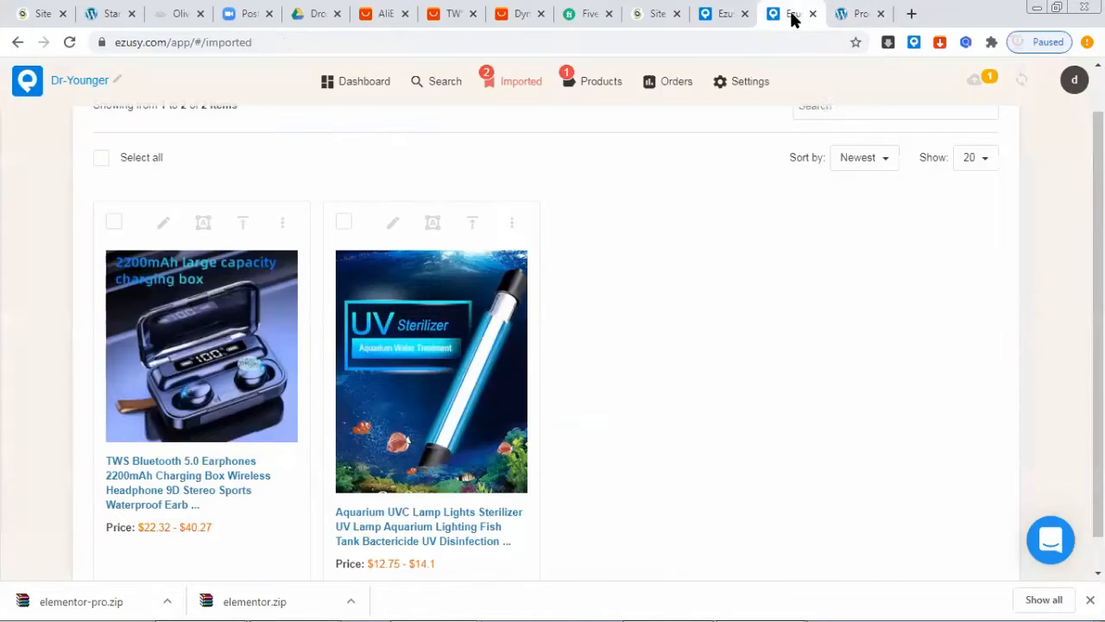
# Step: Open the Ezusy pricing rules in the duplicate page and toggle the Enable Sale Price option
pyautogui.click(738, 83)
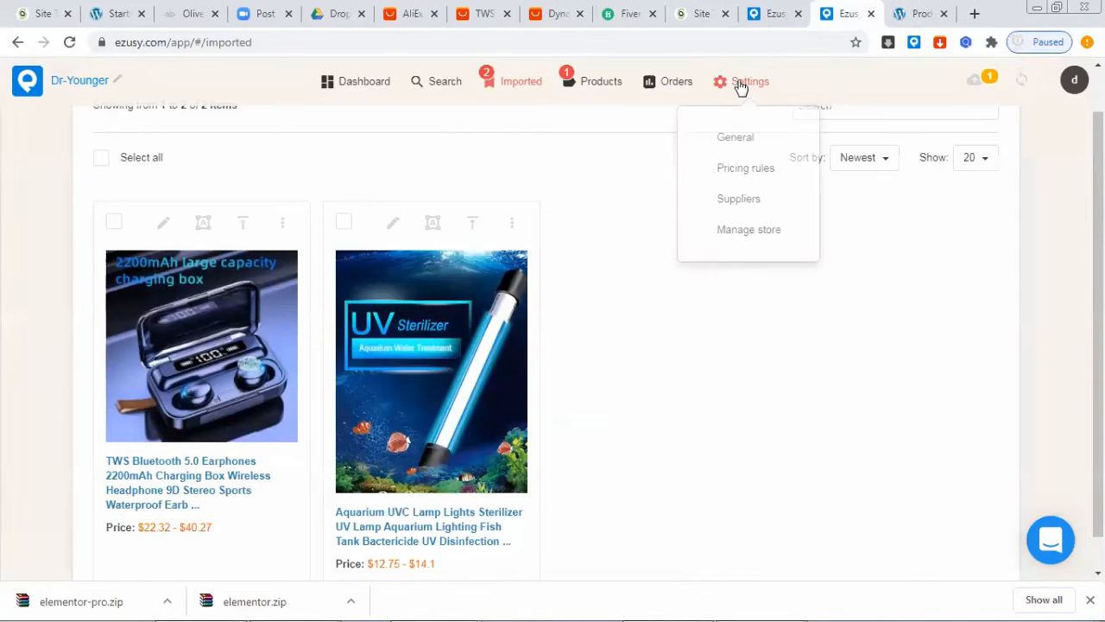
pyautogui.click(743, 172)
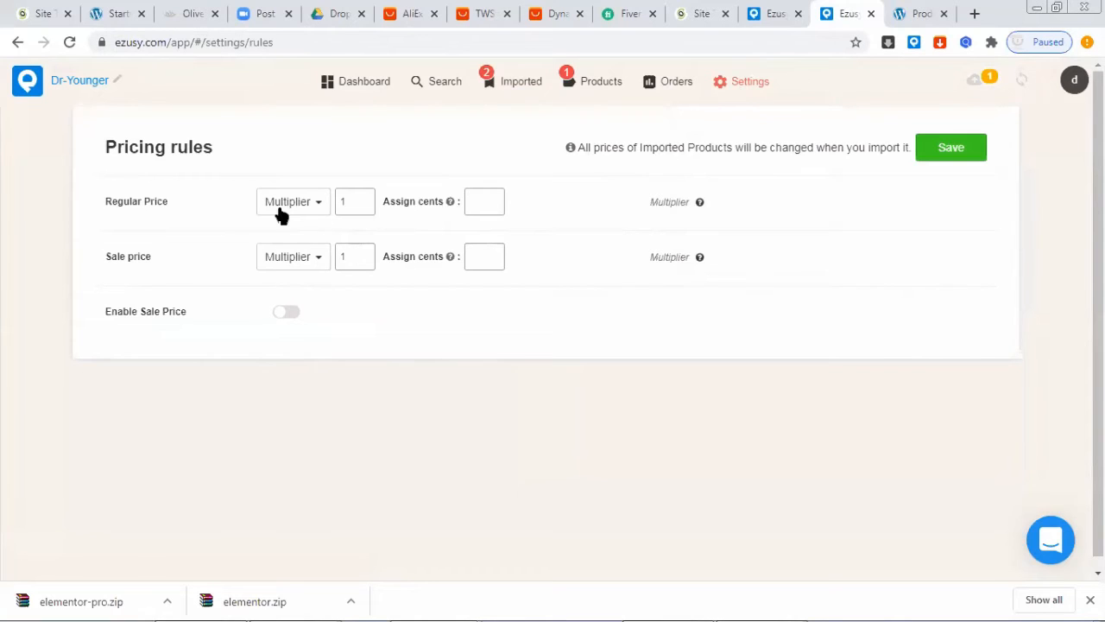
pyautogui.click(287, 312)
# Step: Reopen the imported earphones for editing and examine the title, description and pictures
pyautogui.click(774, 14)
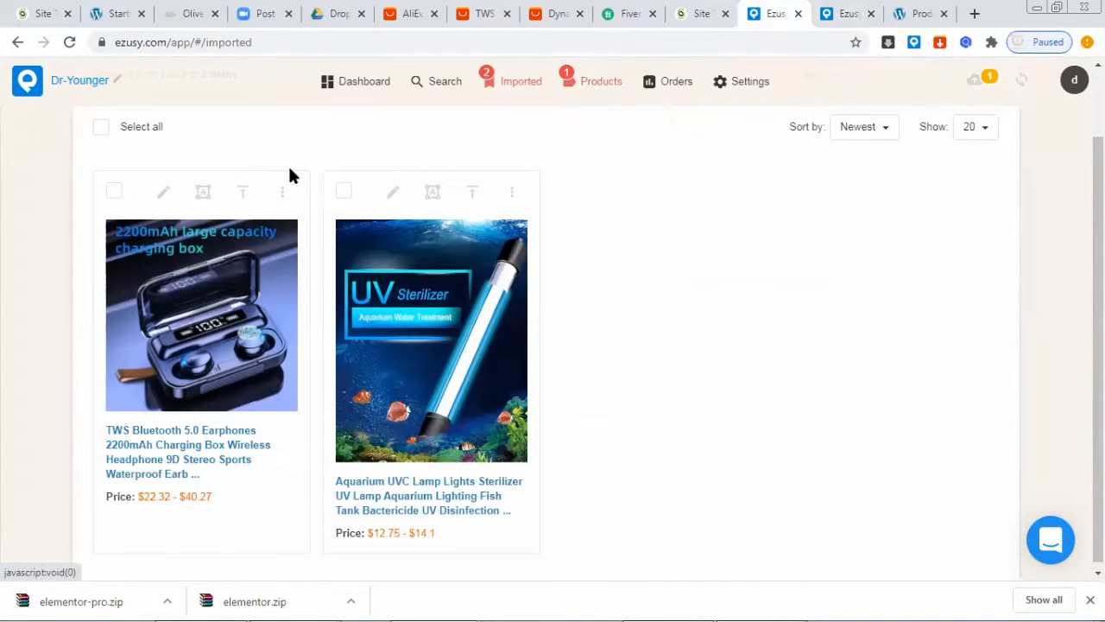
pyautogui.click(164, 191)
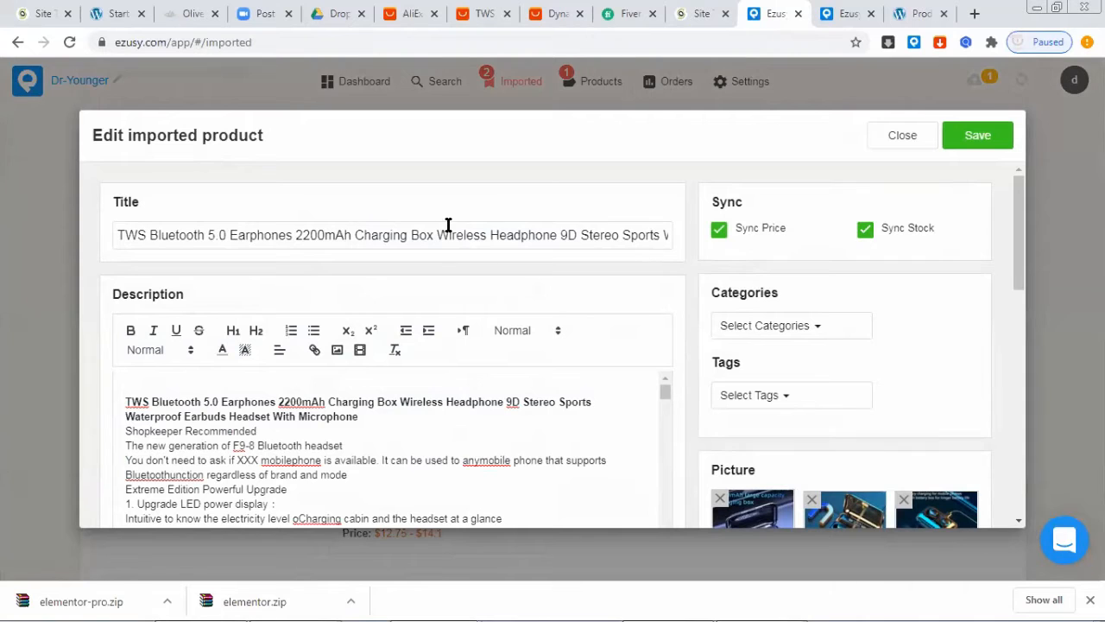
pyautogui.moveTo(437, 235); pyautogui.dragTo(408, 235)
pyautogui.moveTo(298, 236); pyautogui.dragTo(257, 235)
pyautogui.click(419, 267)
pyautogui.scroll(-2, 298, 346)
pyautogui.scroll(-10, 299, 347)
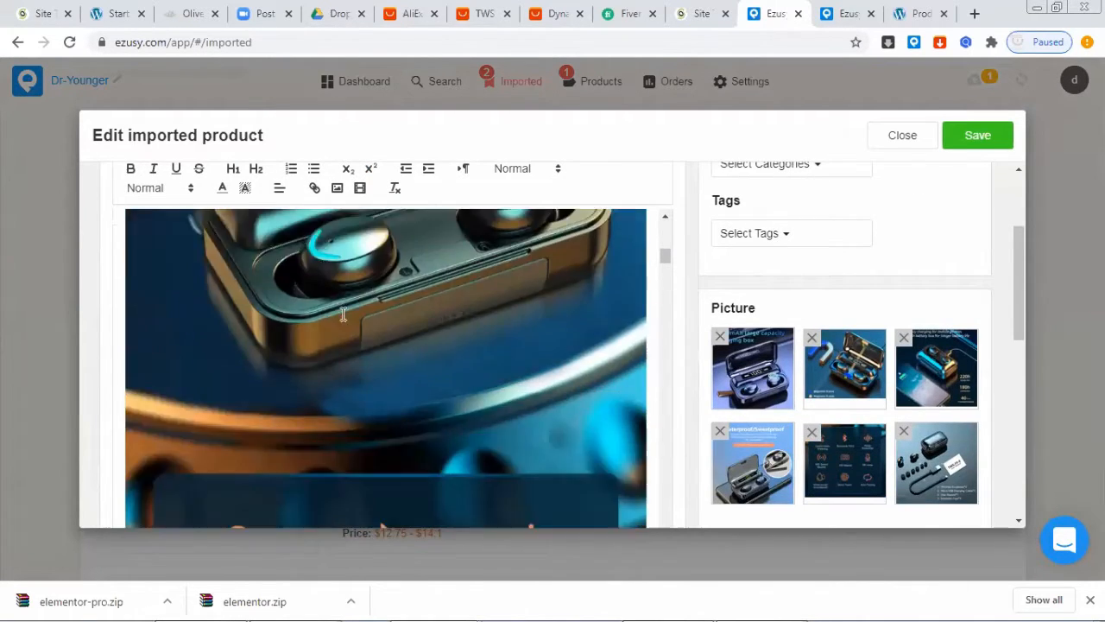
pyautogui.scroll(-10, 341, 314)
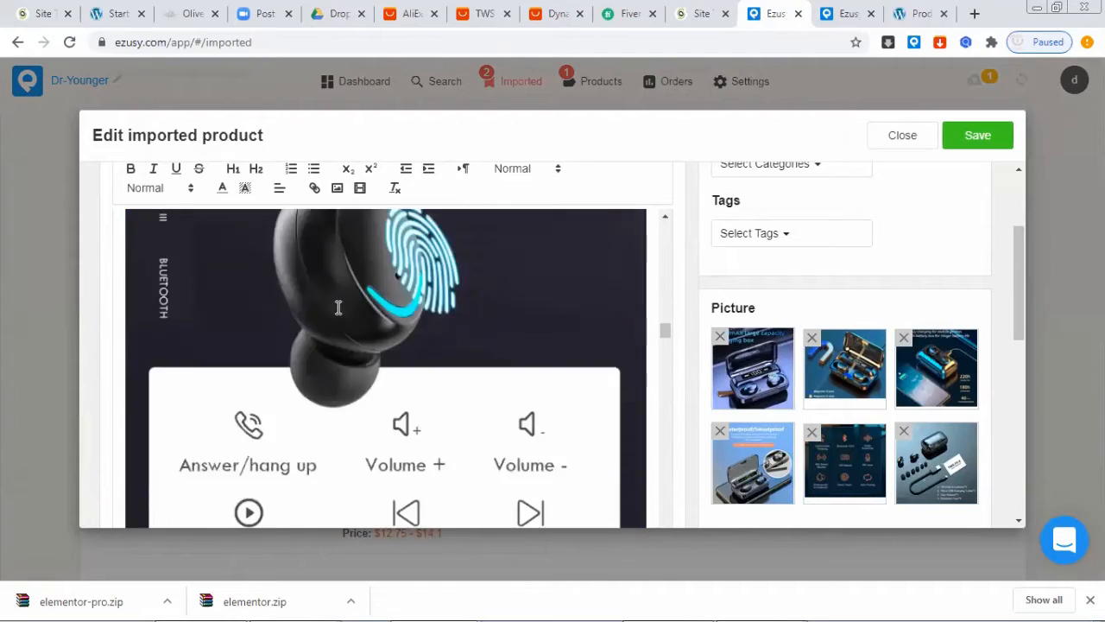
pyautogui.scroll(-10, 339, 325)
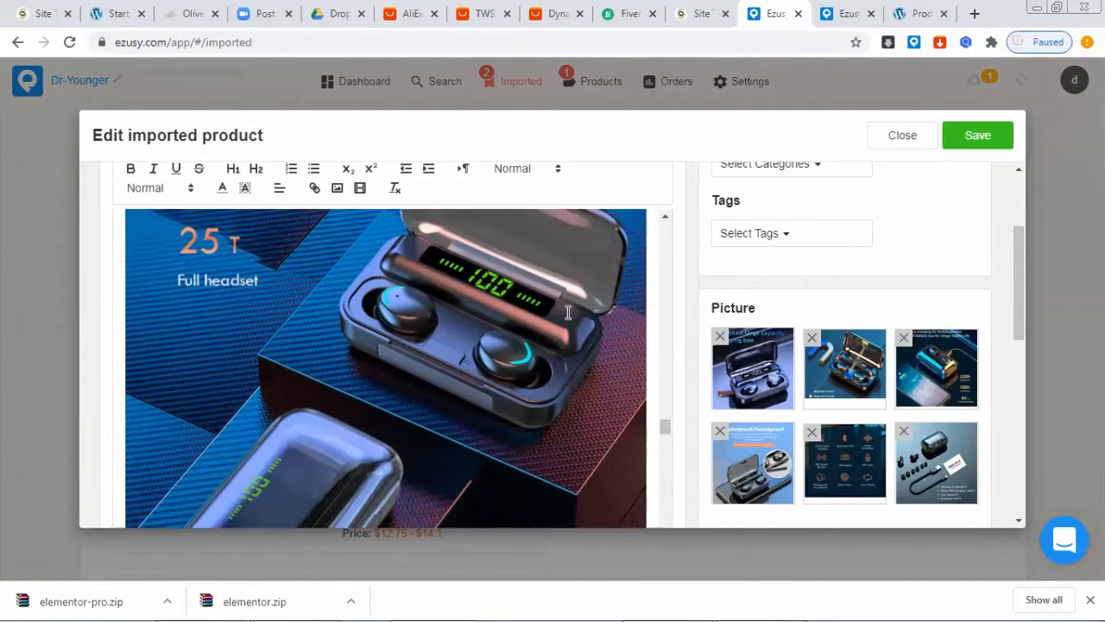
pyautogui.scroll(-10, 570, 311)
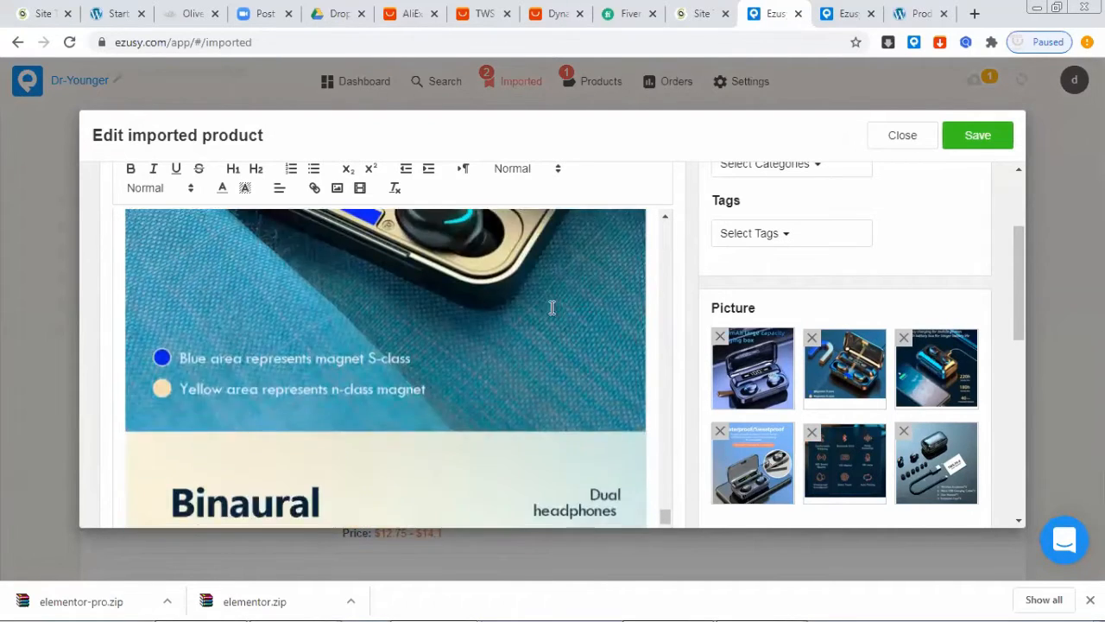
pyautogui.scroll(-10, 561, 303)
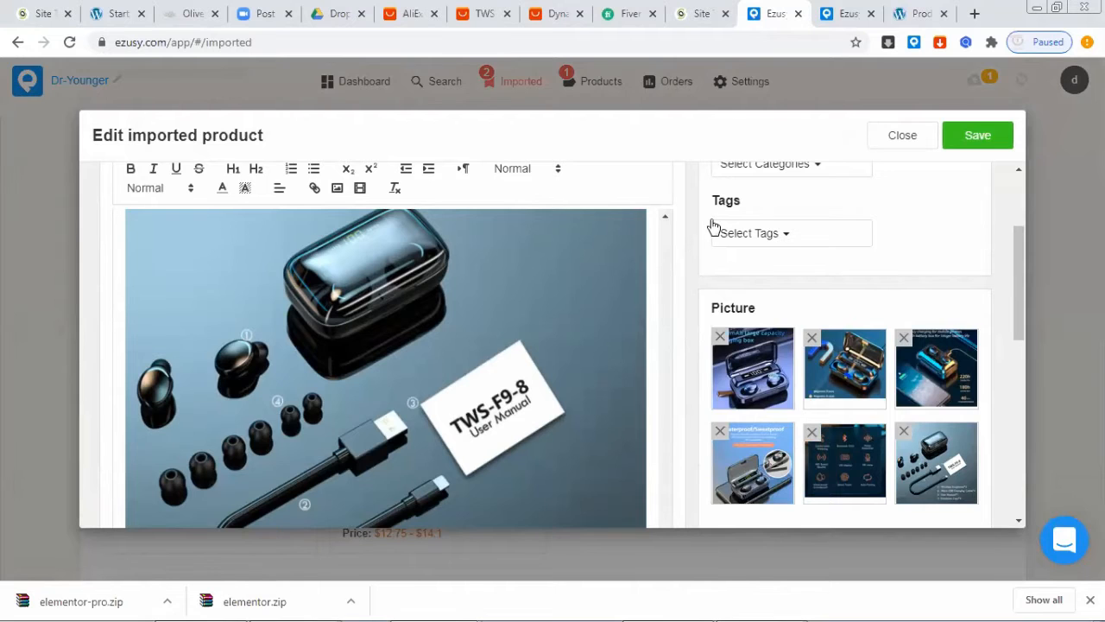
# Step: Set color variation A of the earphones to a regular price of 59 and a sale price of 29
pyautogui.scroll(-5, 691, 271)
pyautogui.scroll(-2, 691, 270)
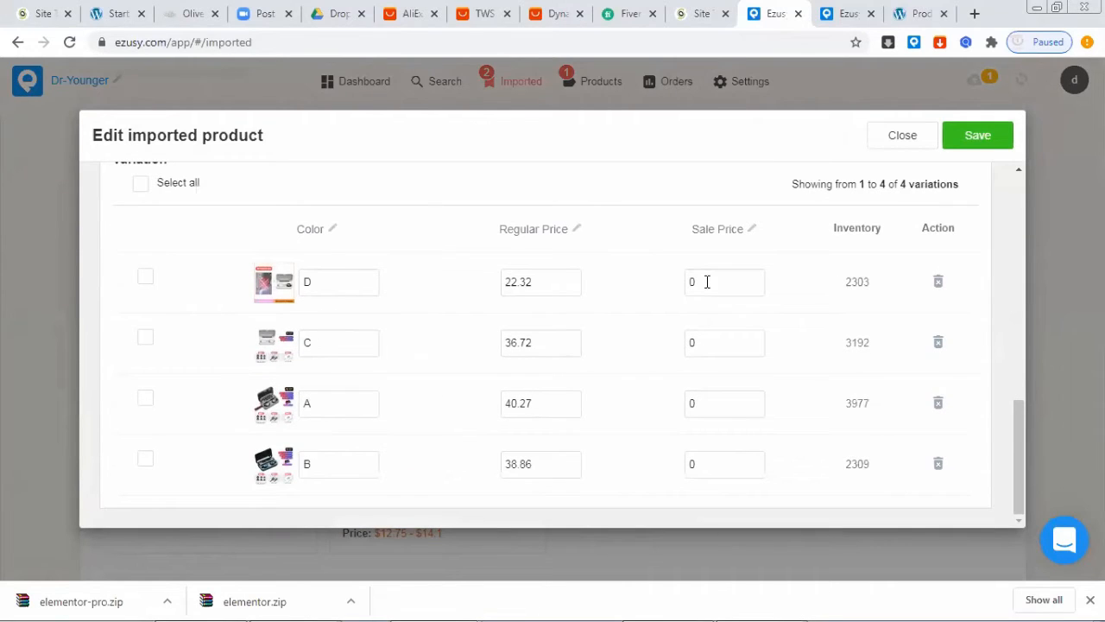
pyautogui.click(688, 403)
pyautogui.moveTo(547, 404); pyautogui.dragTo(497, 416)
pyautogui.write('59')
# Step: Set color variation B to a regular price of 39 and a sale price of 24
pyautogui.moveTo(538, 465); pyautogui.dragTo(446, 469)
pyautogui.write('39')
pyautogui.click(696, 464)
pyautogui.moveTo(700, 464); pyautogui.dragTo(665, 469)
pyautogui.write('24')
# Step: Set color variation D to a regular price of 29 and a sale price of 19
pyautogui.moveTo(540, 281); pyautogui.dragTo(471, 286)
pyautogui.write('29')
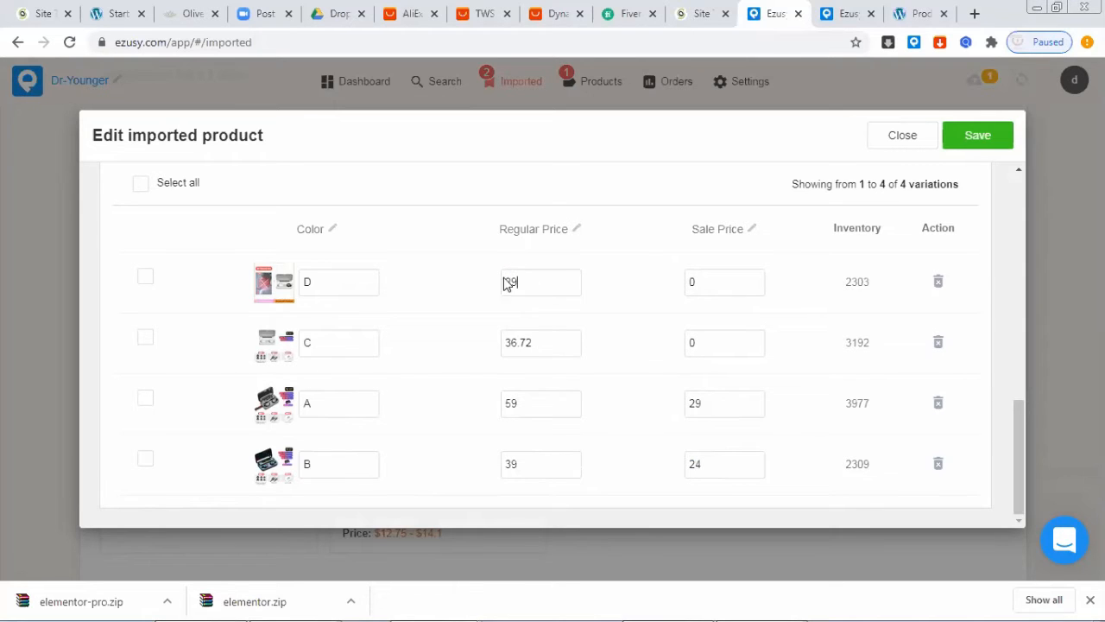
pyautogui.moveTo(713, 282); pyautogui.dragTo(658, 287)
pyautogui.write('19')
# Step: Set color variation C to a sale price of 24 and a regular price of 39
pyautogui.moveTo(711, 342); pyautogui.dragTo(654, 348)
pyautogui.write('24')
pyautogui.moveTo(559, 341); pyautogui.dragTo(436, 348)
pyautogui.write('39')
# Step: Check the earphones' details and variation prices, save the imported product, and close the editor
pyautogui.scroll(3, 649, 263)
pyautogui.scroll(2, 725, 400)
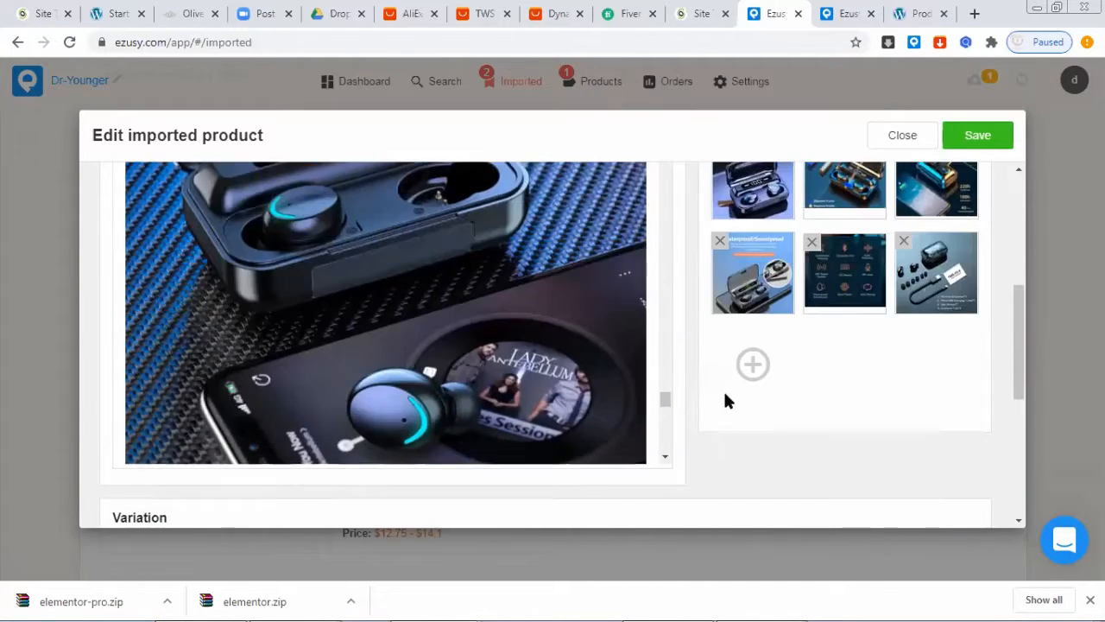
pyautogui.scroll(5, 726, 400)
pyautogui.scroll(-10, 657, 371)
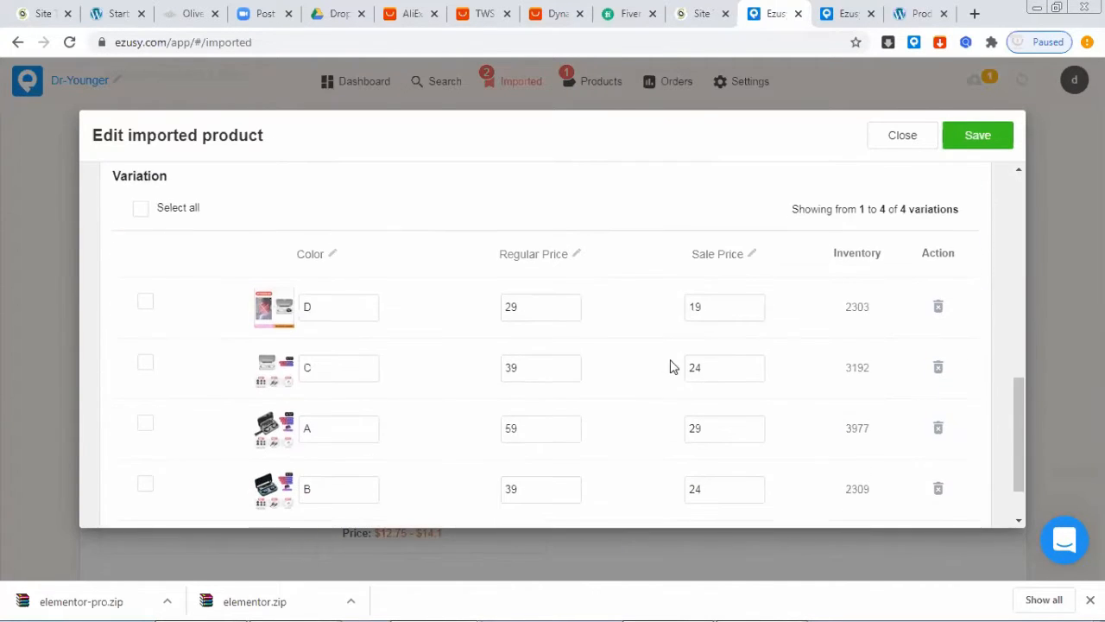
pyautogui.scroll(-1, 672, 367)
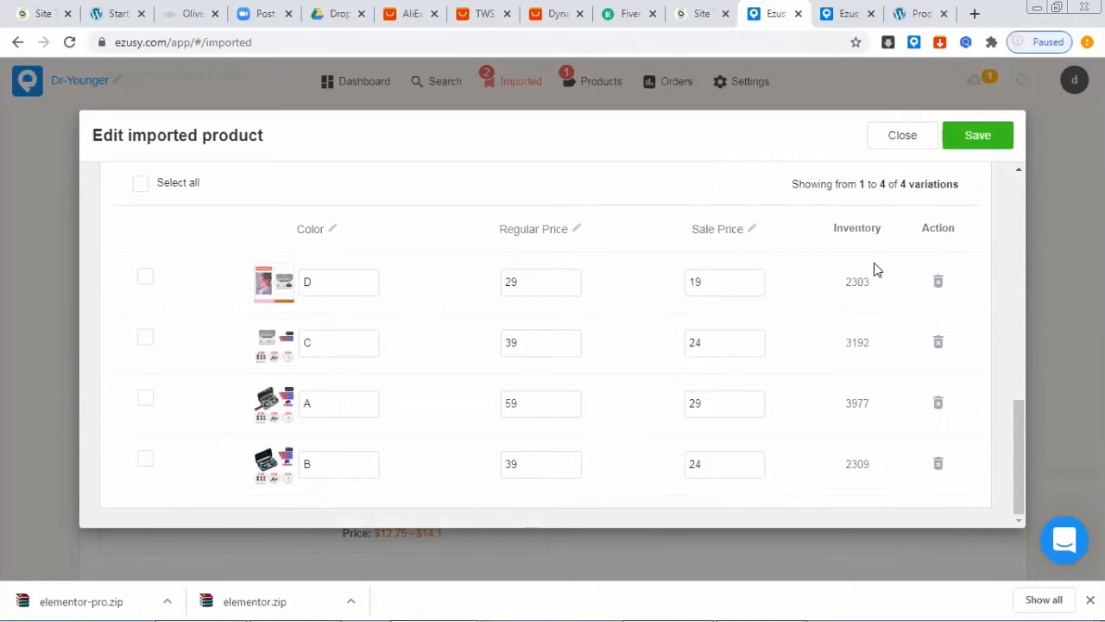
pyautogui.click(967, 138)
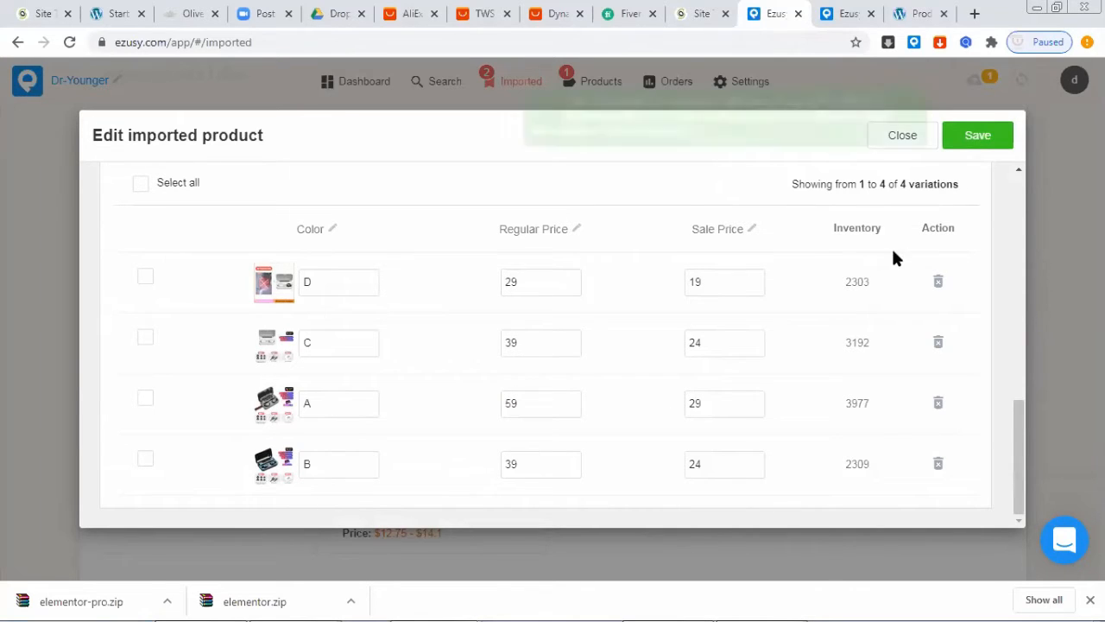
pyautogui.click(901, 138)
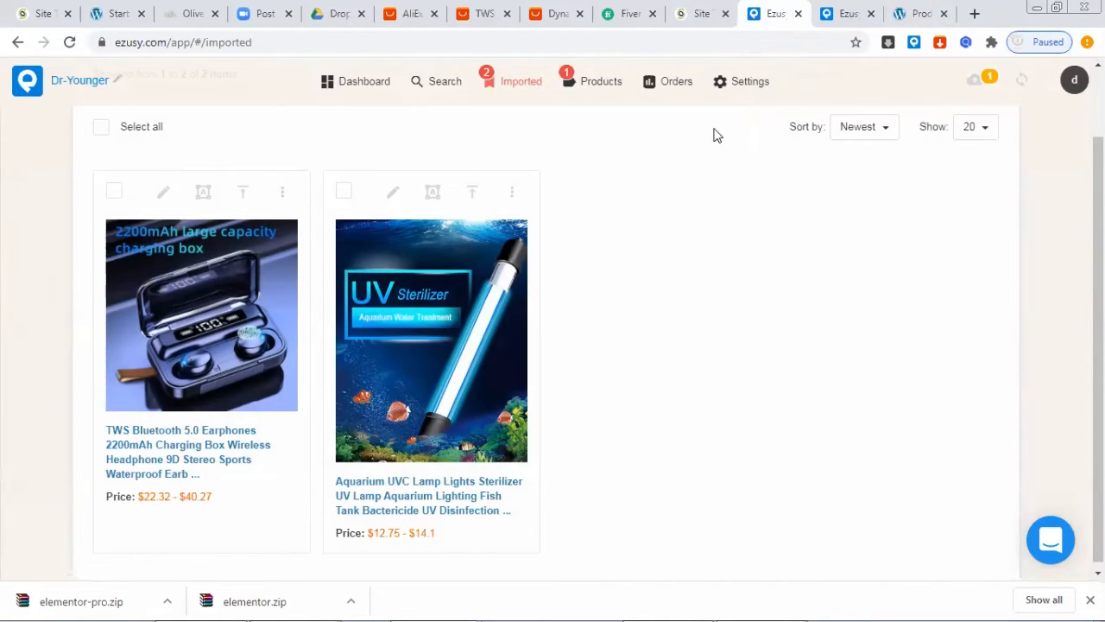
# Step: Switch to the store's WordPress product list and examine the existing products through to the last item
pyautogui.click(920, 14)
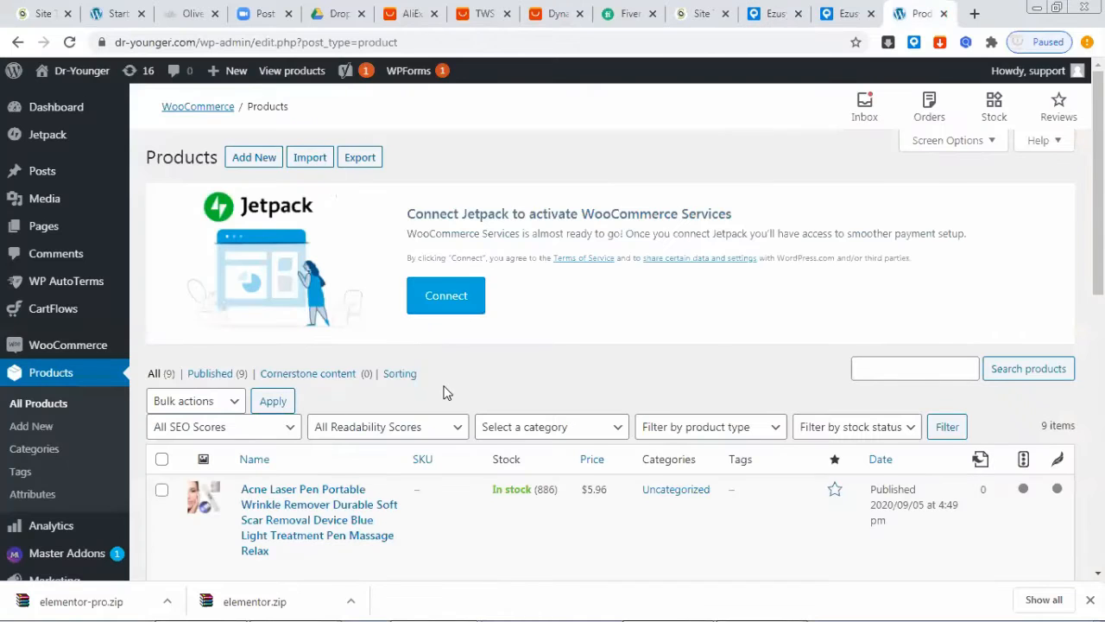
pyautogui.scroll(-2, 444, 389)
pyautogui.scroll(-1, 415, 385)
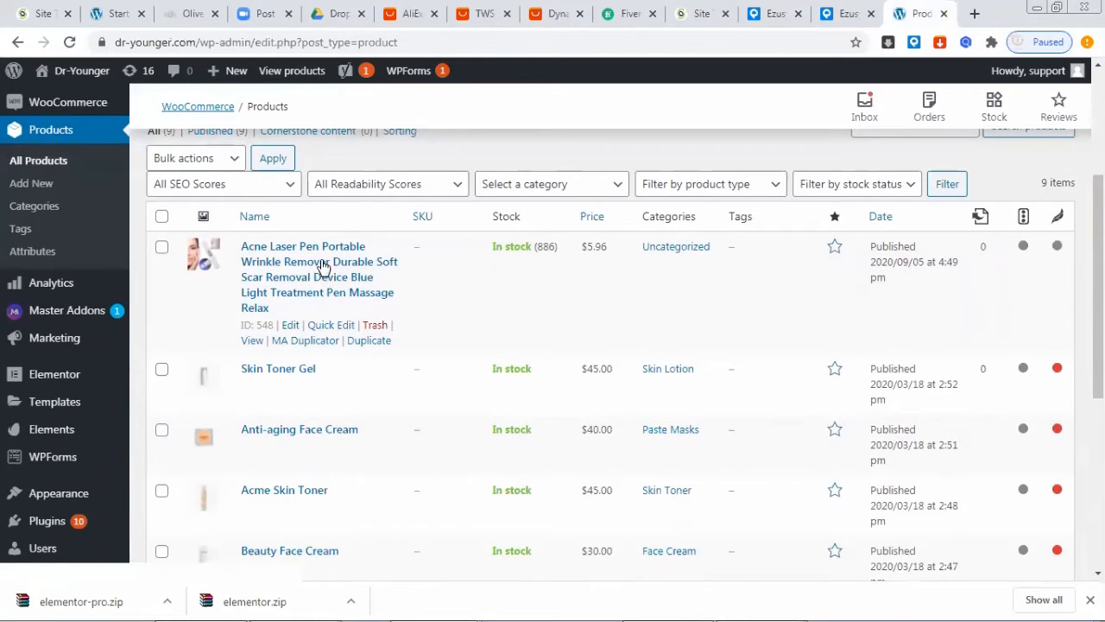
pyautogui.scroll(-1, 317, 281)
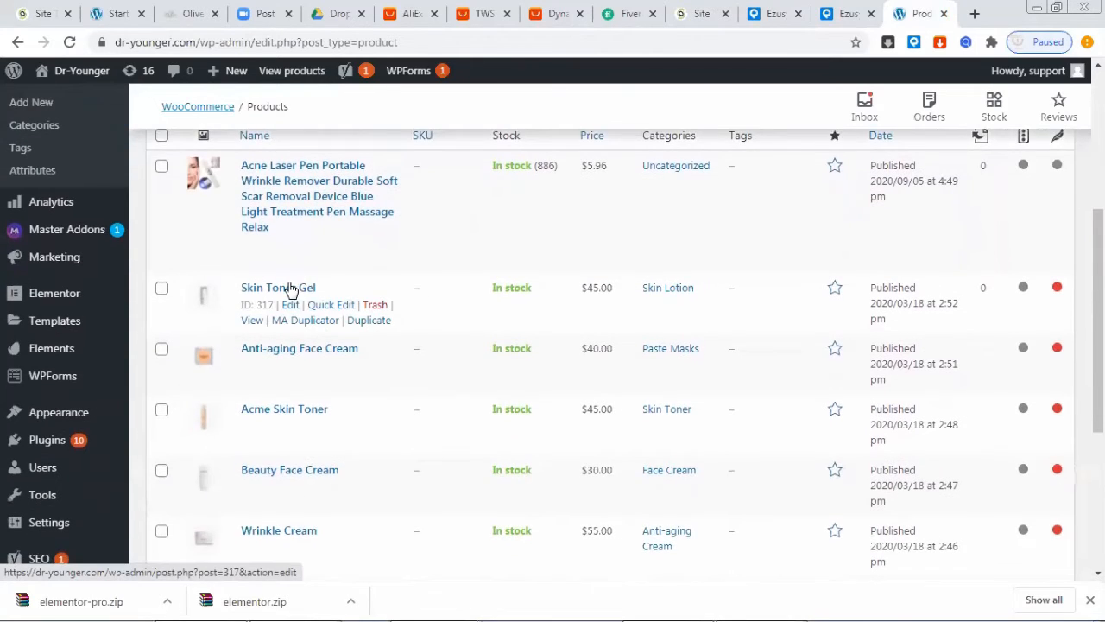
pyautogui.scroll(-3, 291, 288)
pyautogui.scroll(-1, 289, 302)
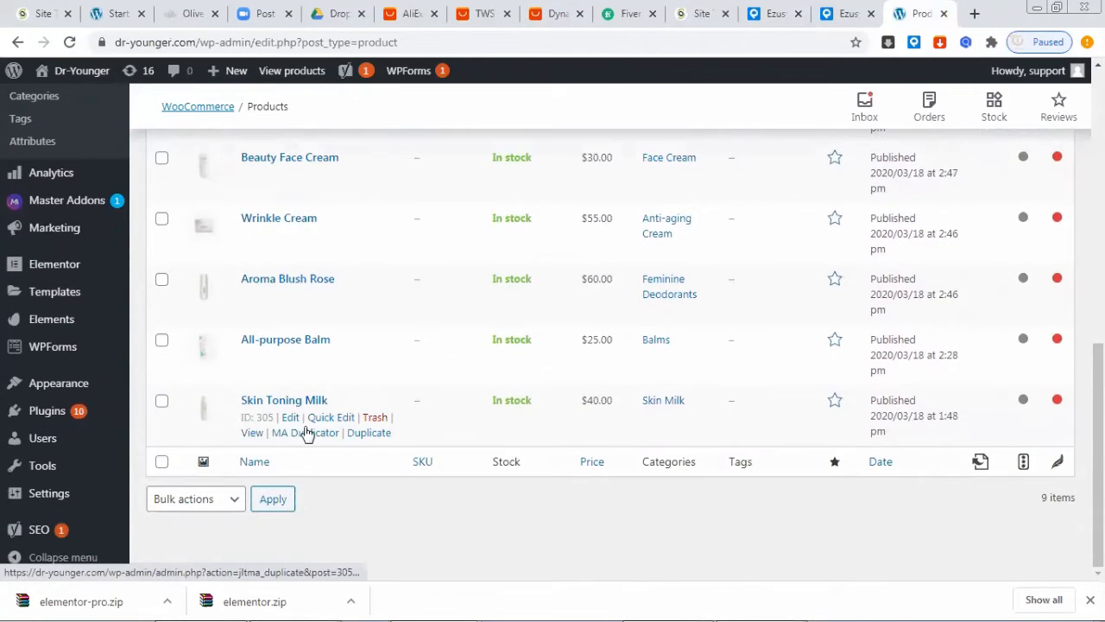
# Step: Close the Ezusy pricing rules page and push the imported TWS Bluetooth earphones from the Ezusy imported list to the store
pyautogui.scroll(5, 288, 427)
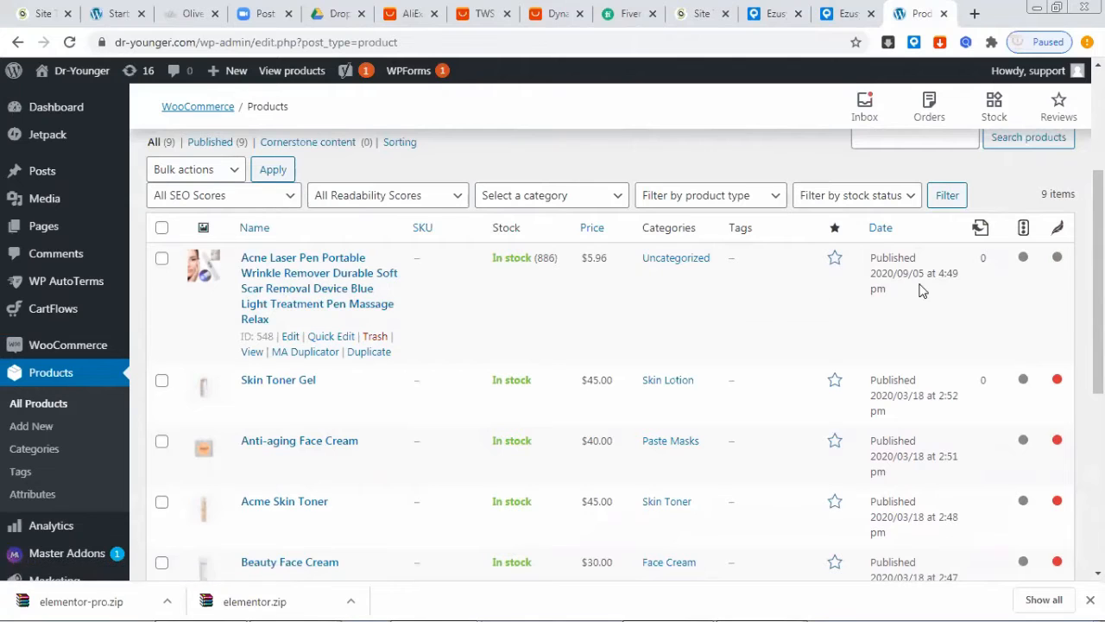
pyautogui.click(842, 15)
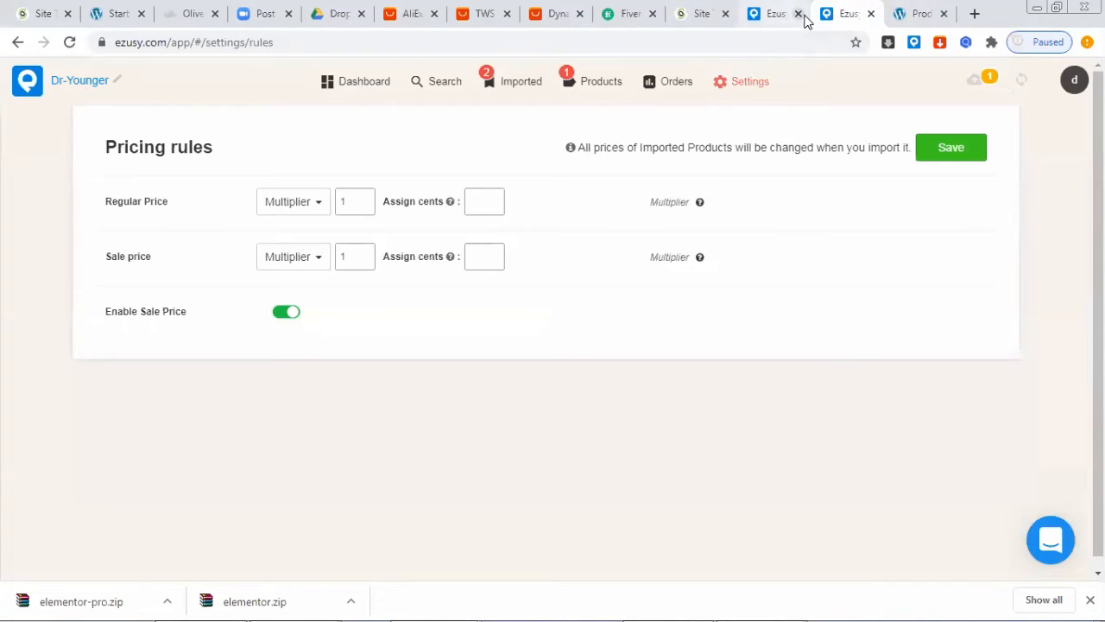
pyautogui.click(870, 14)
pyautogui.click(763, 15)
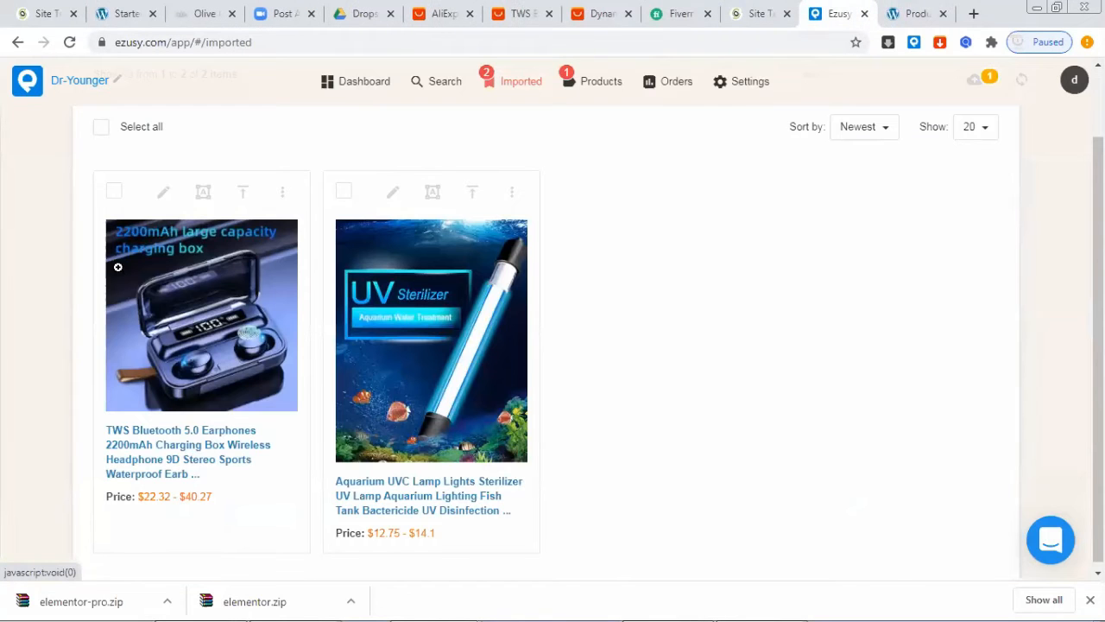
pyautogui.click(243, 195)
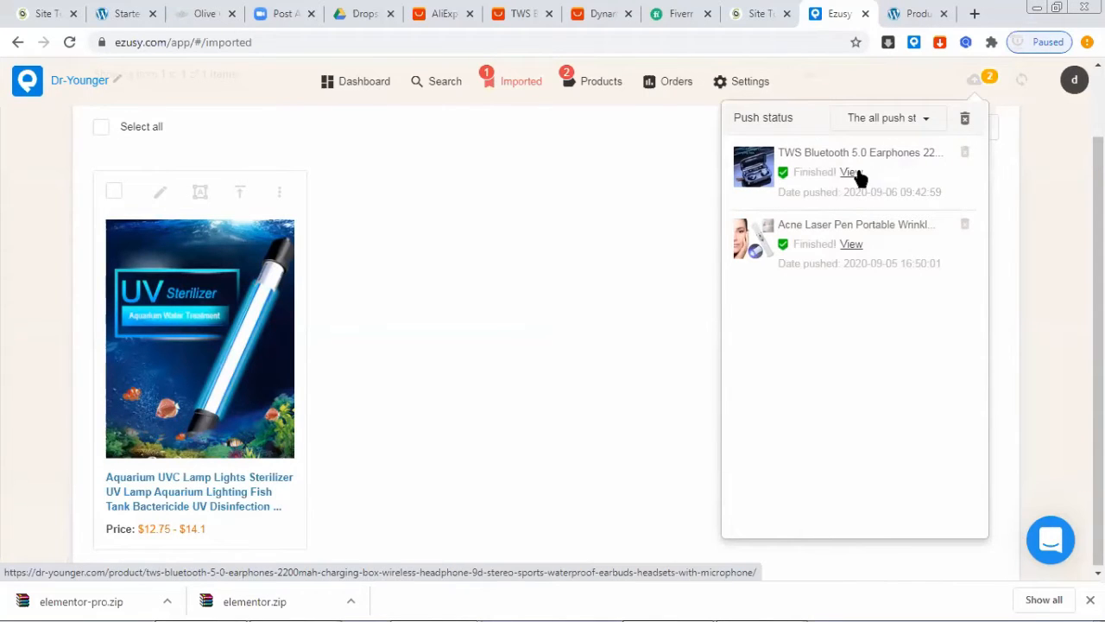
# Step: Open the pushed earphones' page in the store and check its title, main image and price range
pyautogui.click(856, 173)
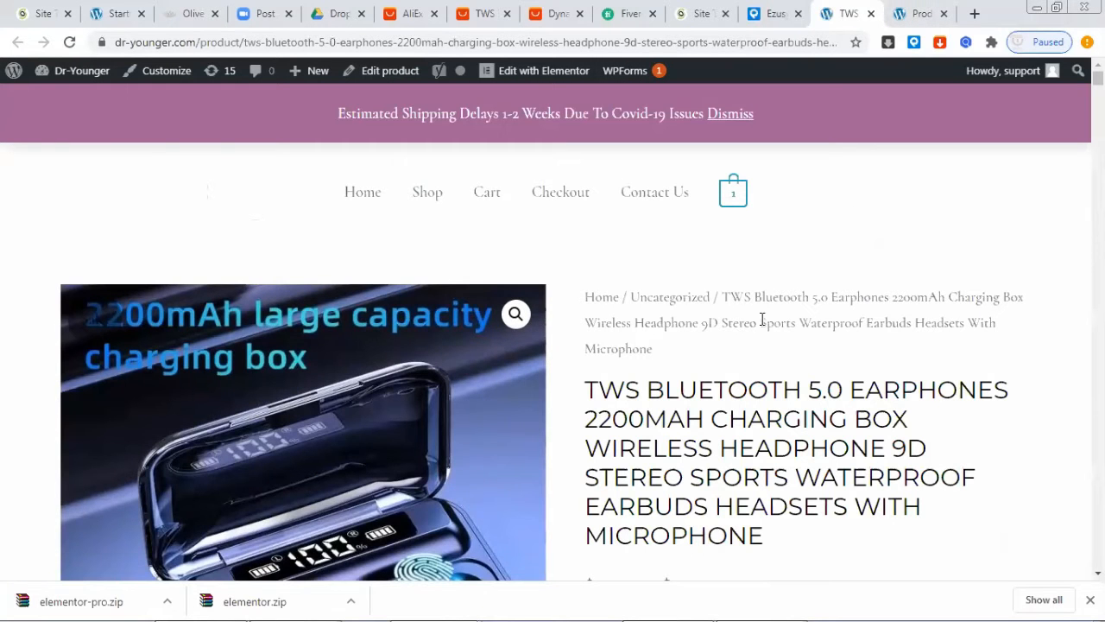
pyautogui.scroll(-2, 690, 314)
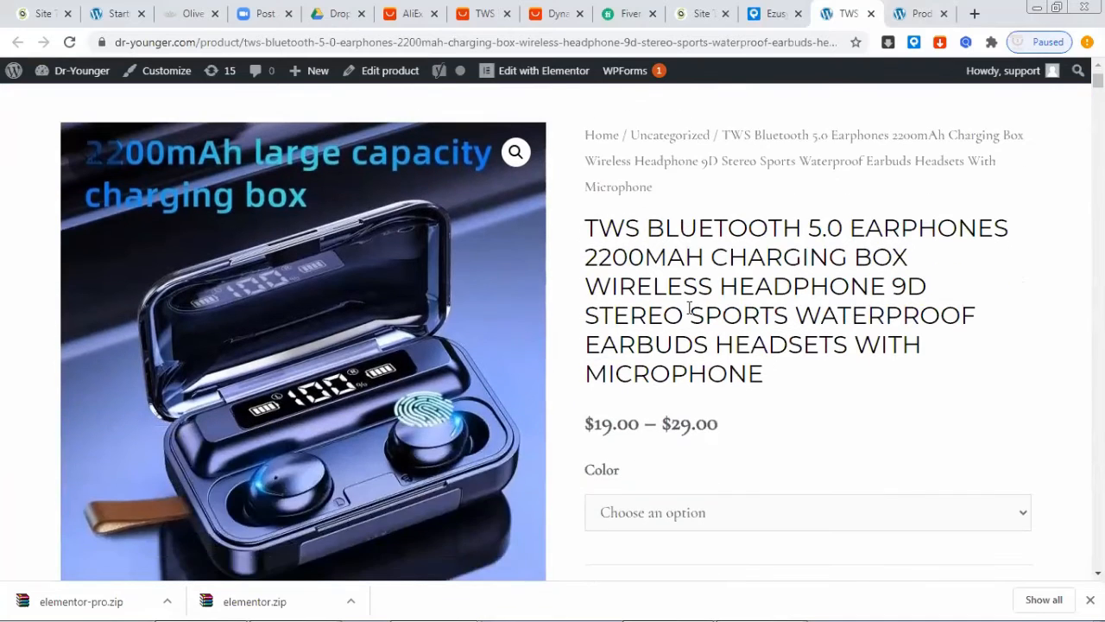
pyautogui.scroll(2, 689, 312)
pyautogui.scroll(-1, 689, 313)
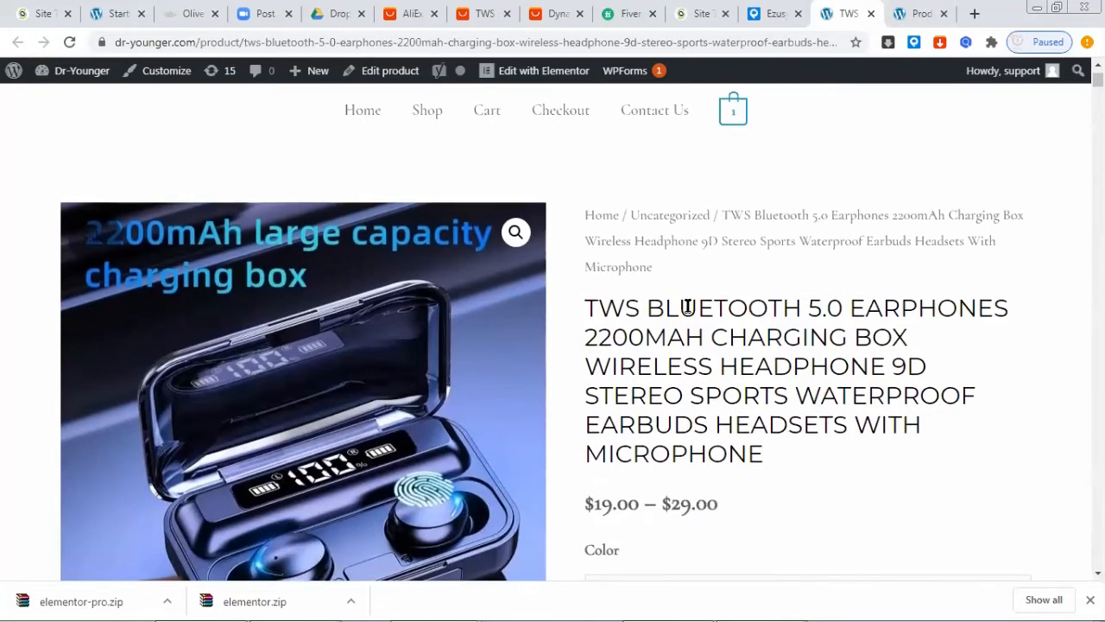
pyautogui.scroll(-2, 685, 304)
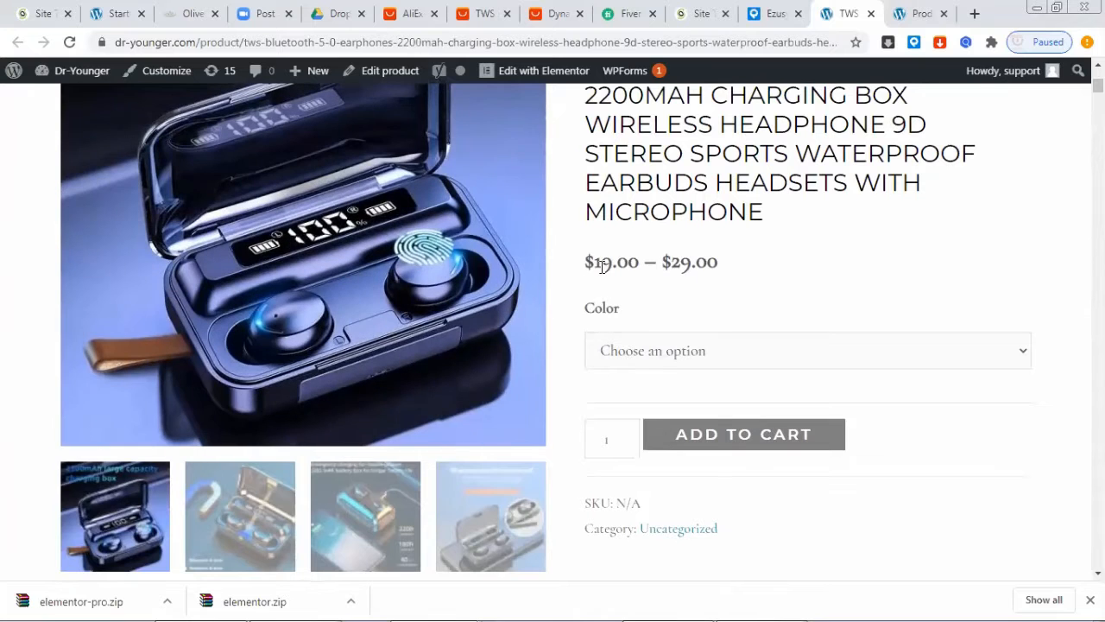
pyautogui.scroll(-1, 715, 291)
# Step: Choose color C and then color B on the store page, checking each variation's image, price and stock
pyautogui.click(703, 278)
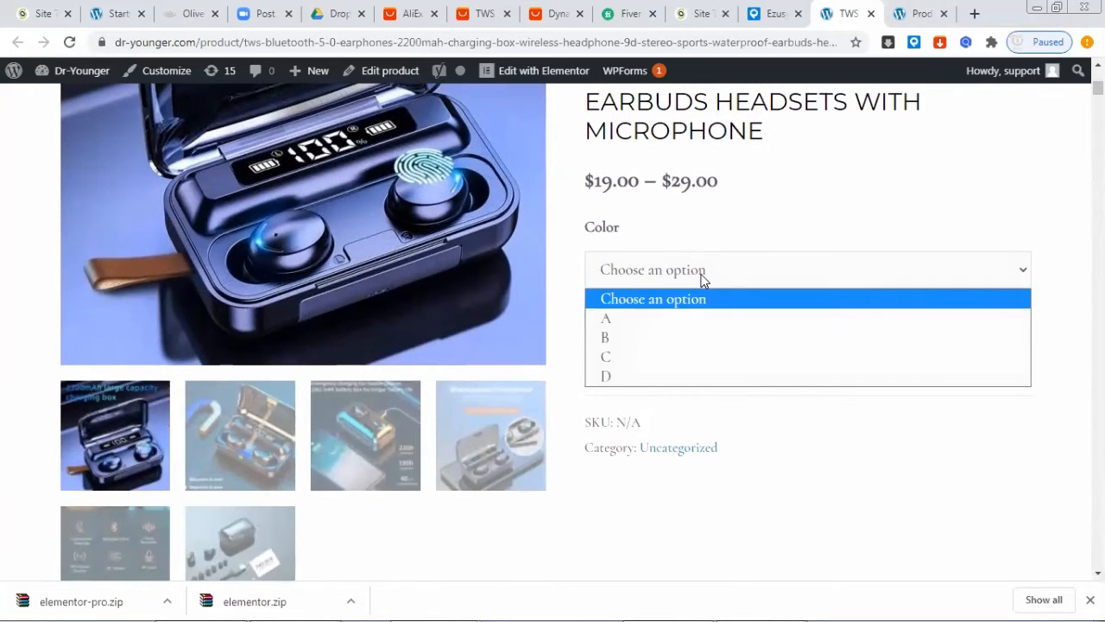
pyautogui.click(665, 356)
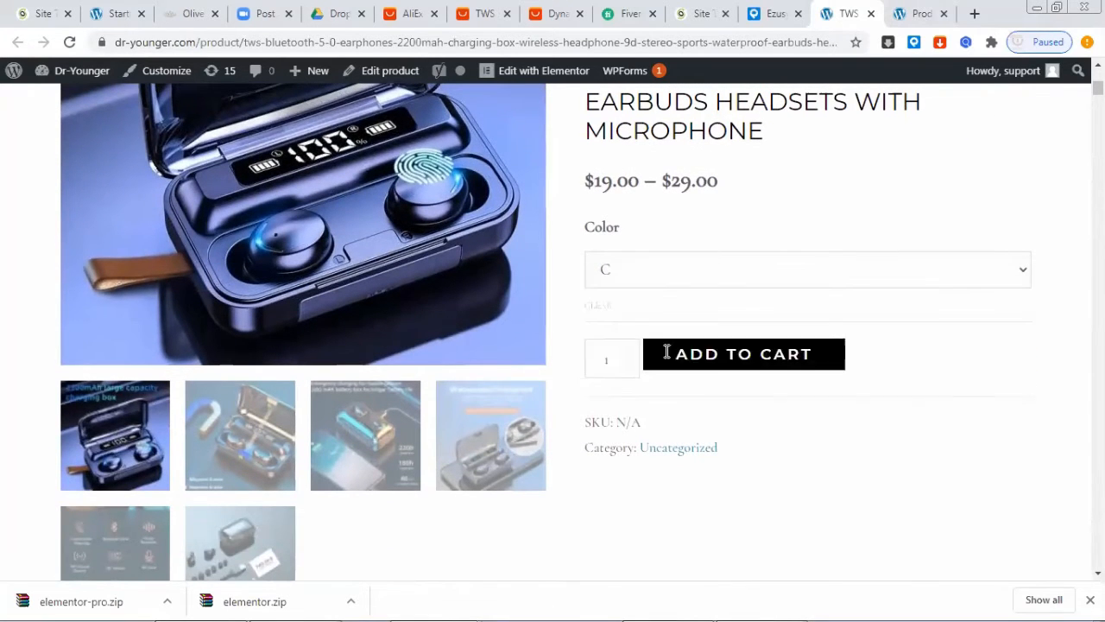
pyautogui.scroll(2, 665, 351)
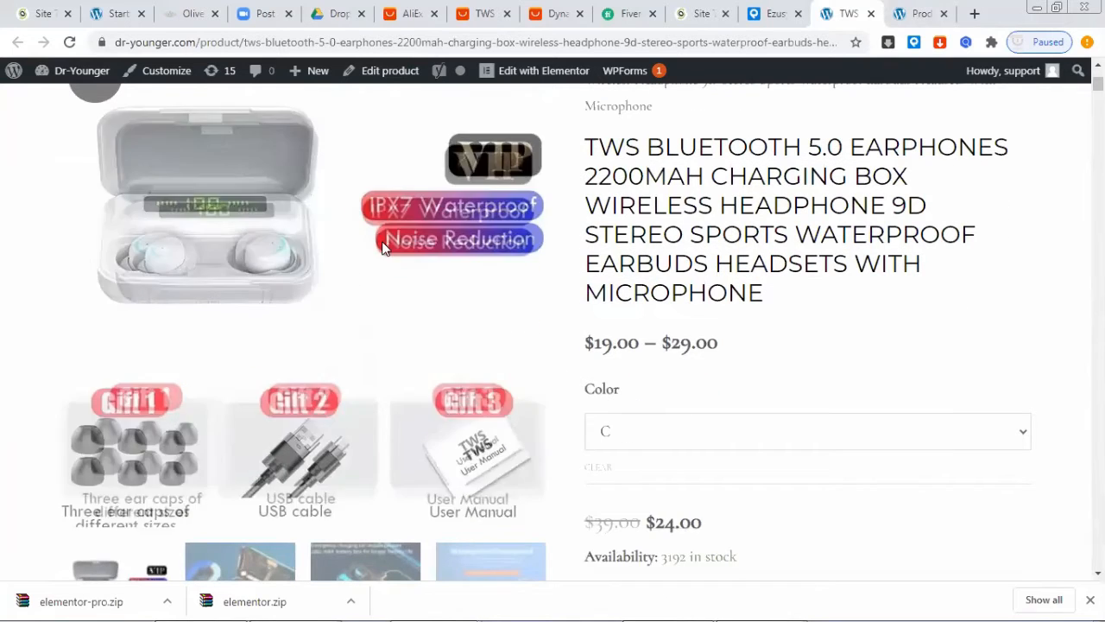
pyautogui.click(656, 432)
pyautogui.click(616, 502)
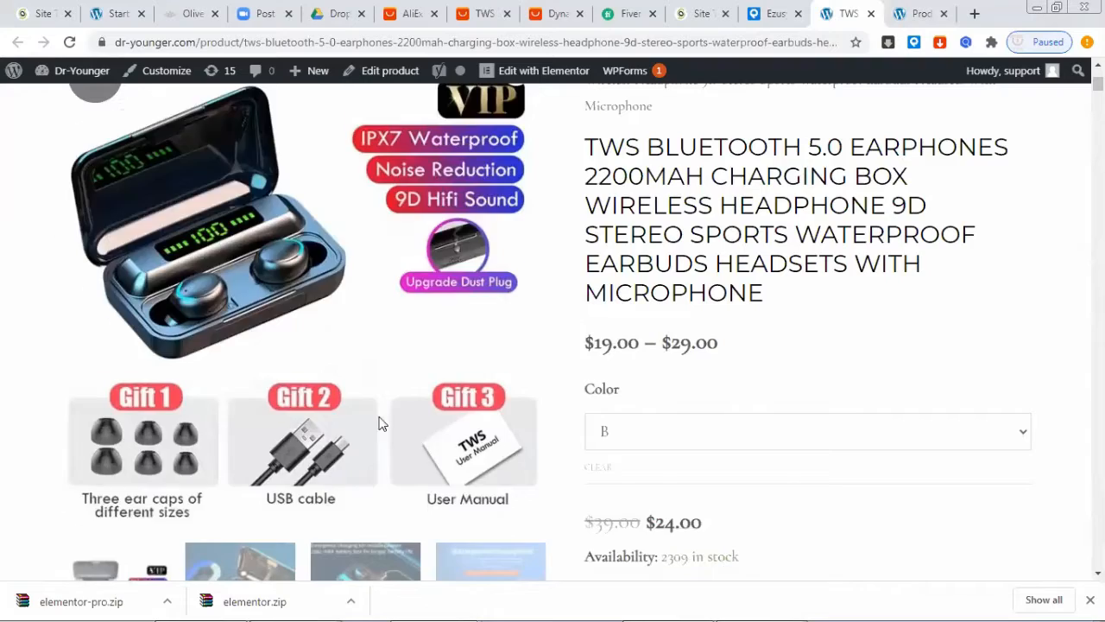
pyautogui.scroll(1, 383, 271)
pyautogui.scroll(-2, 636, 323)
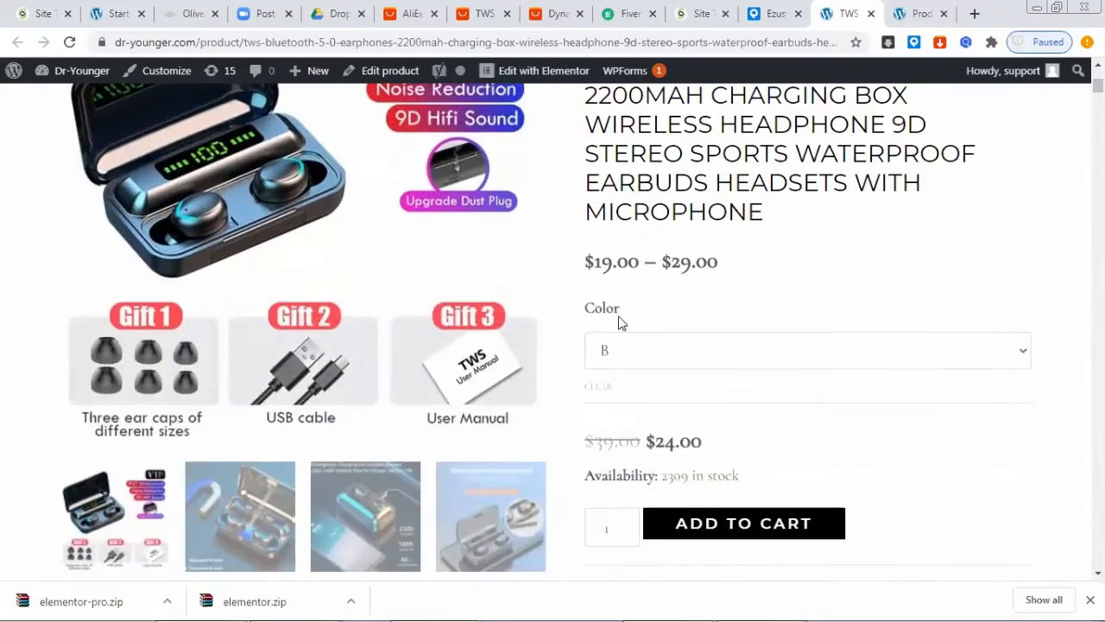
# Step: Choose color A and check its image, sale price, availability and cart option
pyautogui.scroll(-1, 619, 321)
pyautogui.click(636, 266)
pyautogui.click(618, 317)
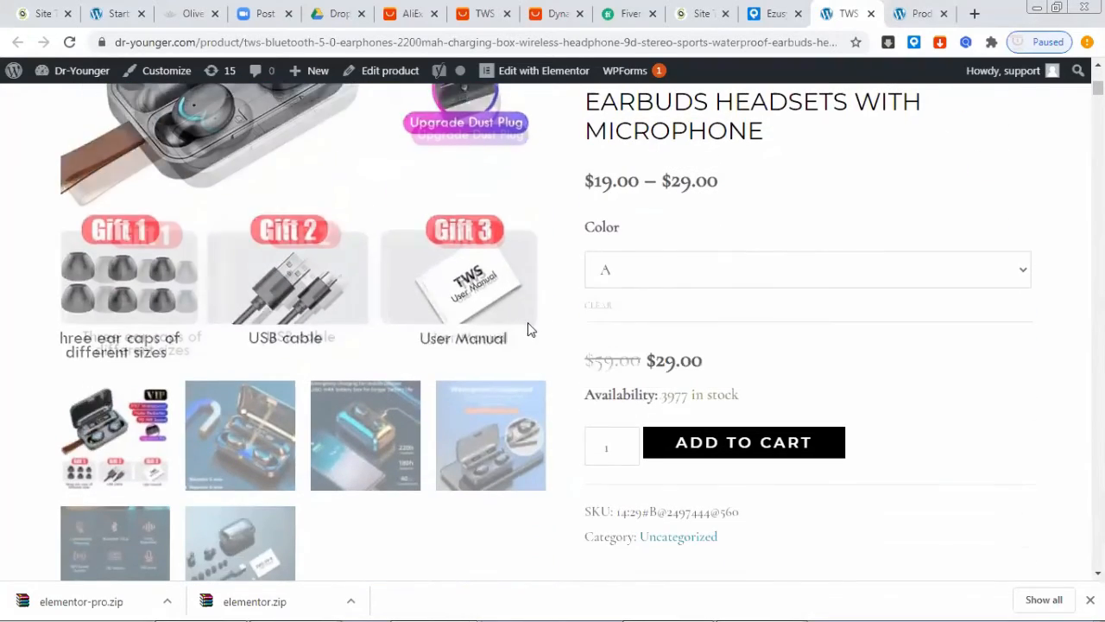
pyautogui.scroll(3, 374, 329)
pyautogui.scroll(-5, 599, 293)
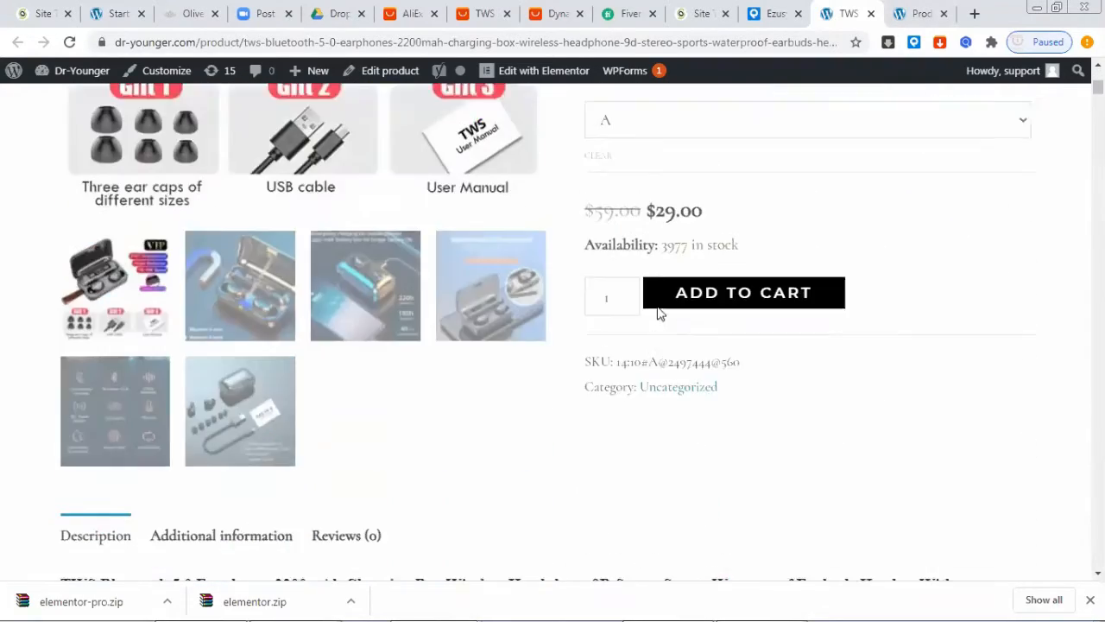
pyautogui.scroll(4, 473, 360)
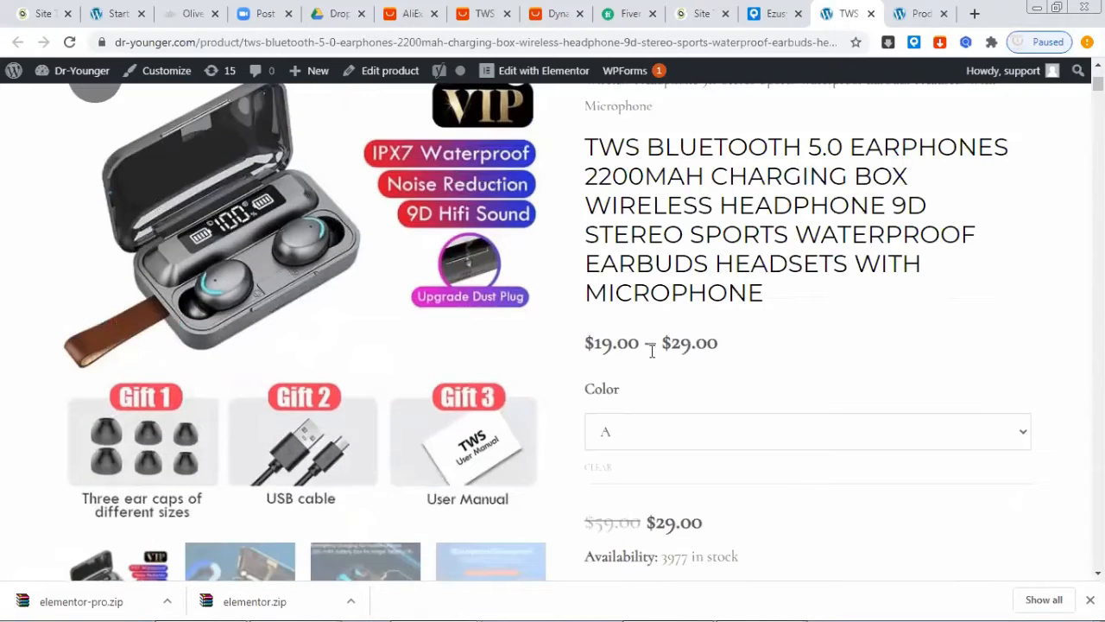
pyautogui.scroll(-7, 691, 275)
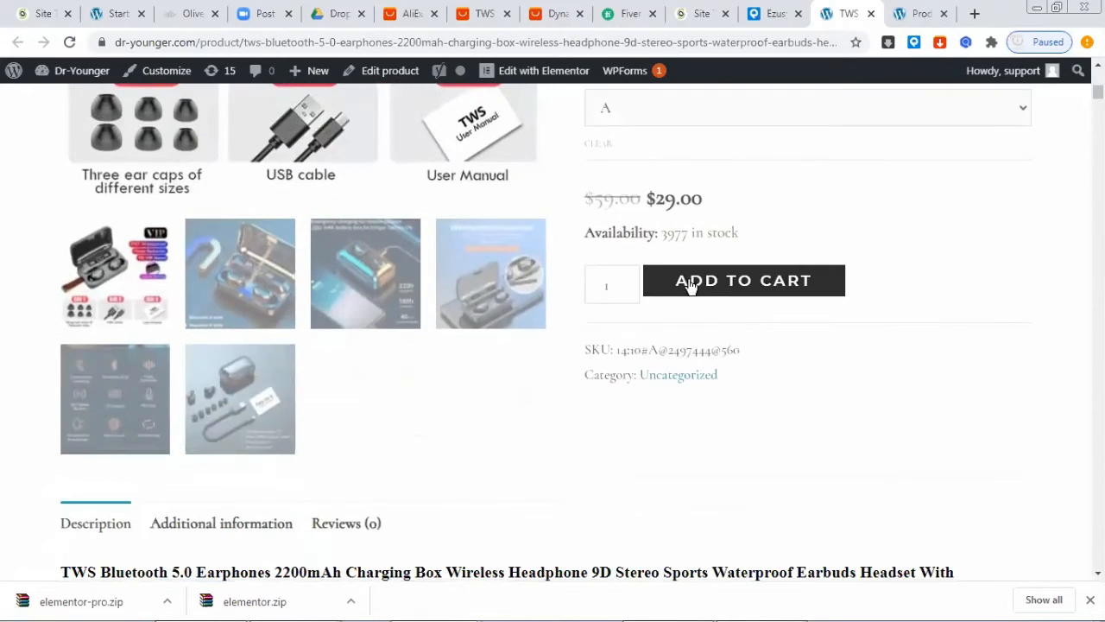
# Step: Examine the earphones' full description and imported images down to the related products, and go back up through them
pyautogui.scroll(-12, 687, 285)
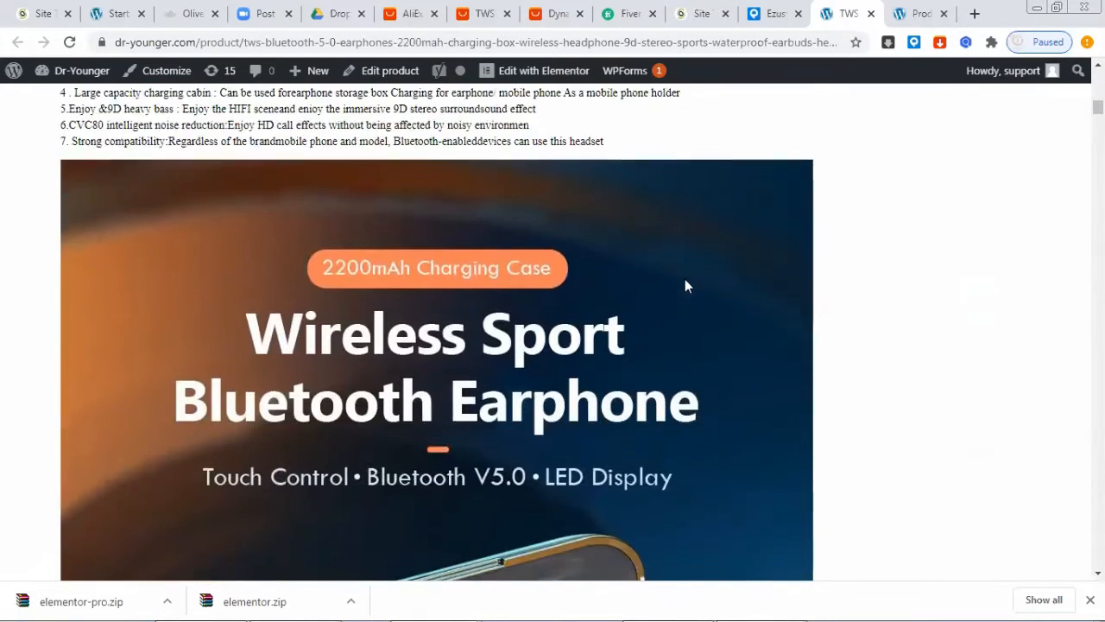
pyautogui.scroll(-18, 682, 279)
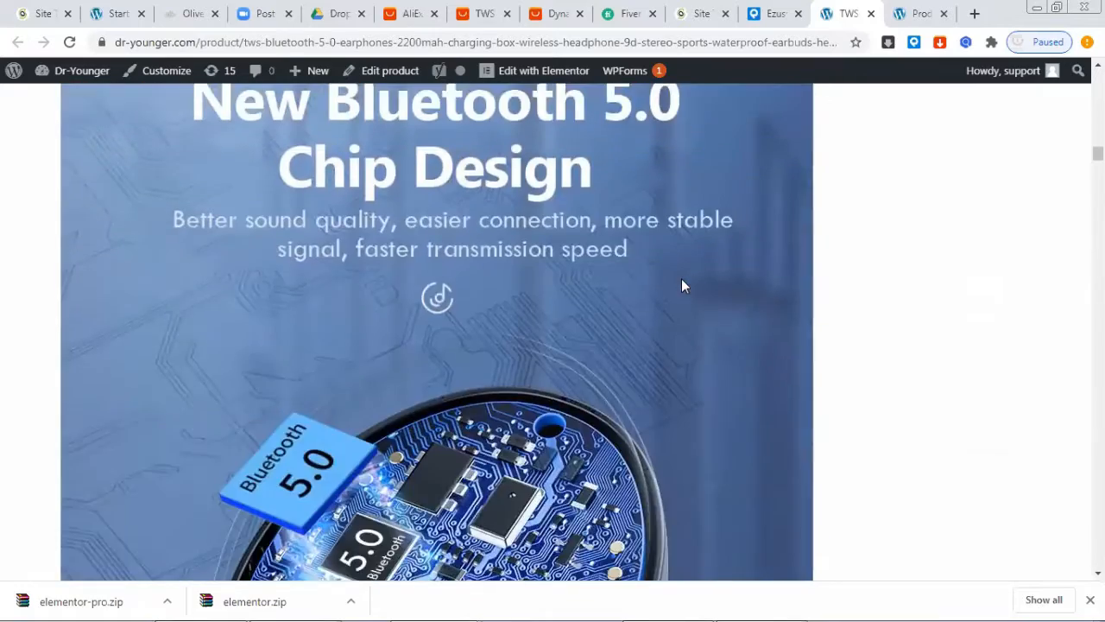
pyautogui.scroll(-18, 675, 275)
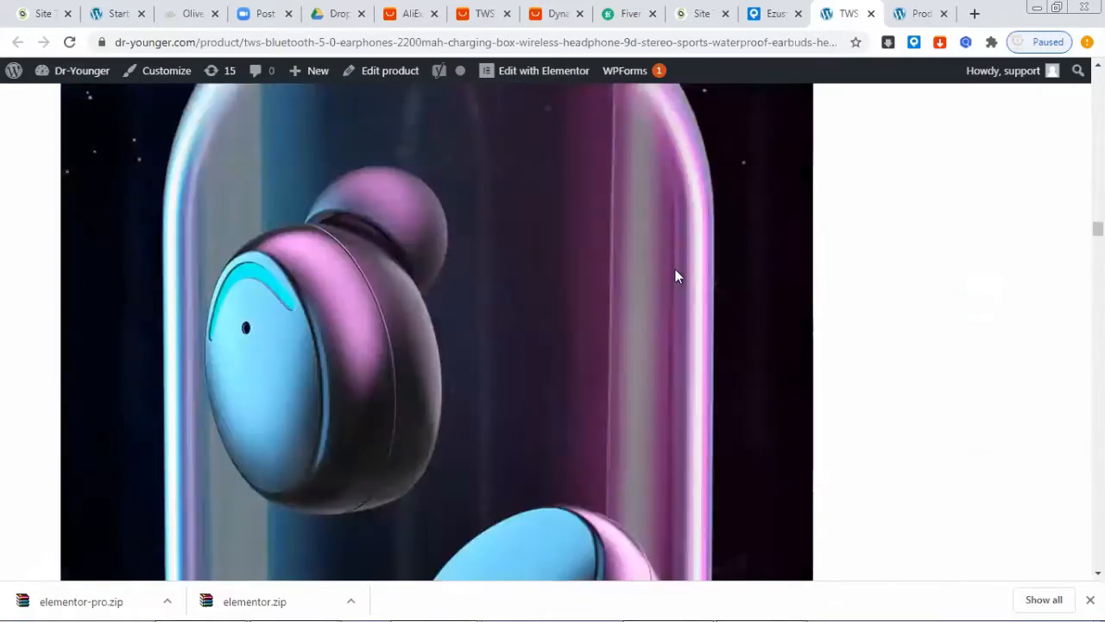
pyautogui.scroll(-18, 680, 268)
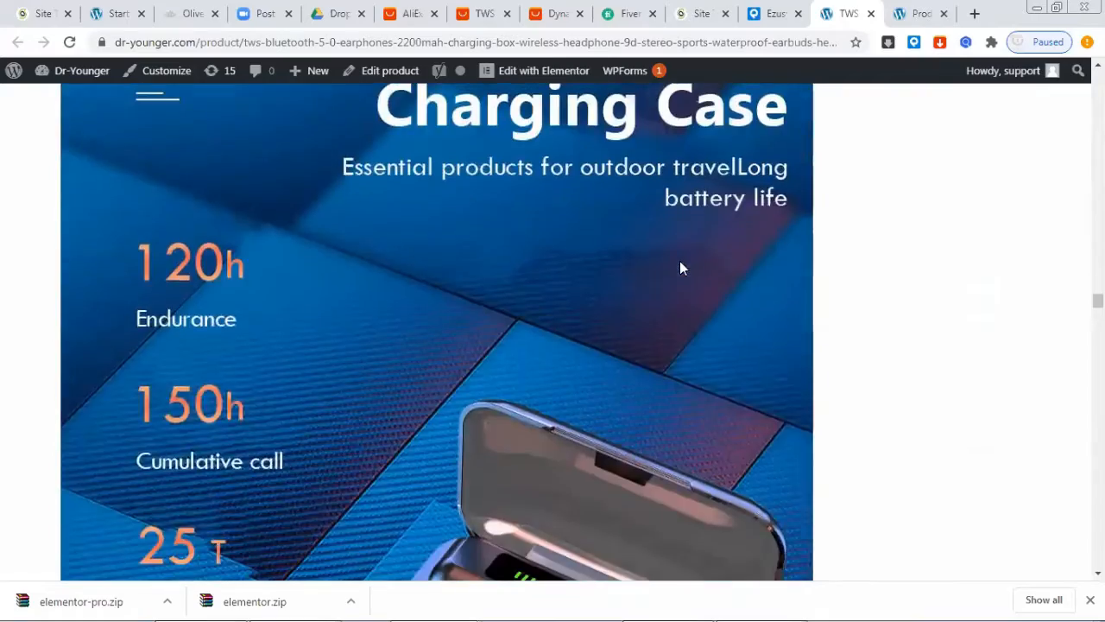
pyautogui.scroll(-18, 688, 257)
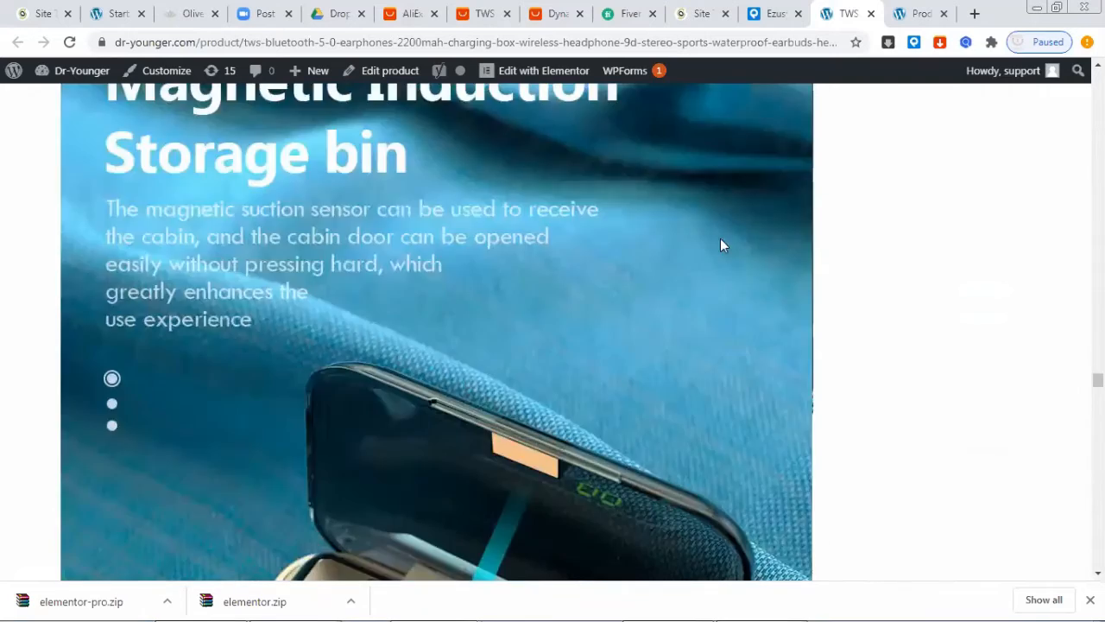
pyautogui.scroll(-20, 706, 265)
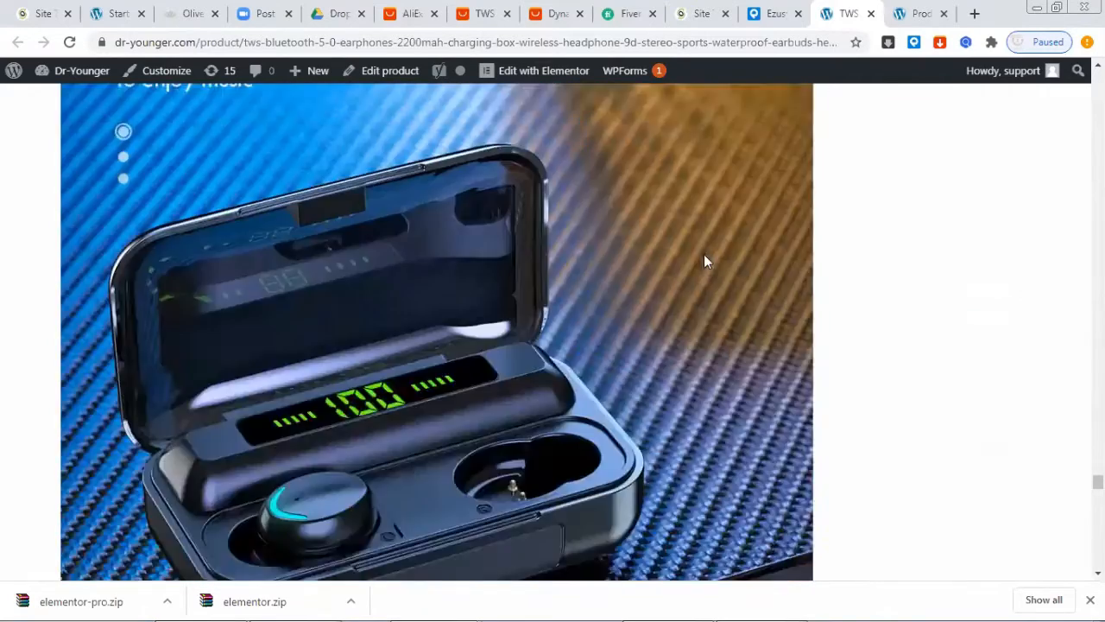
pyautogui.scroll(-2, 713, 248)
pyautogui.scroll(5, 716, 248)
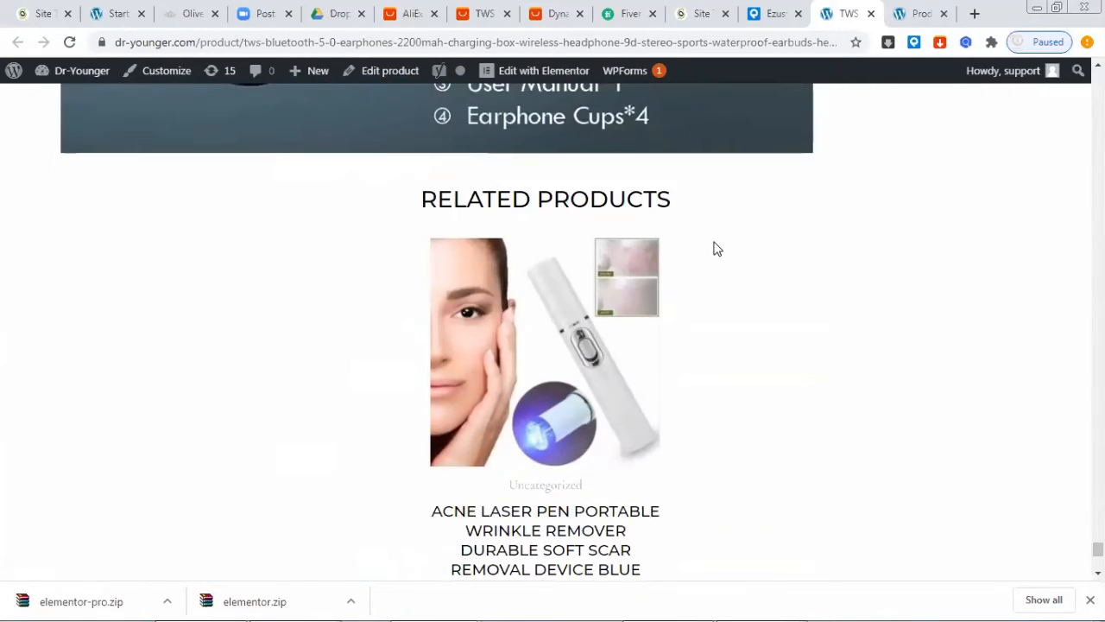
pyautogui.scroll(2, 689, 275)
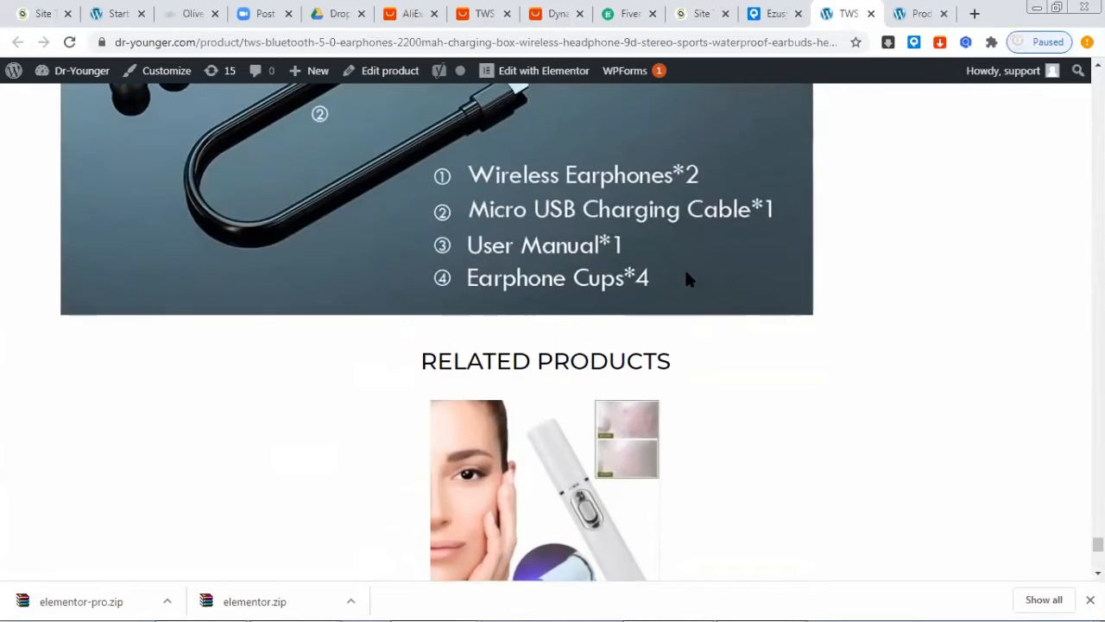
pyautogui.scroll(1, 665, 390)
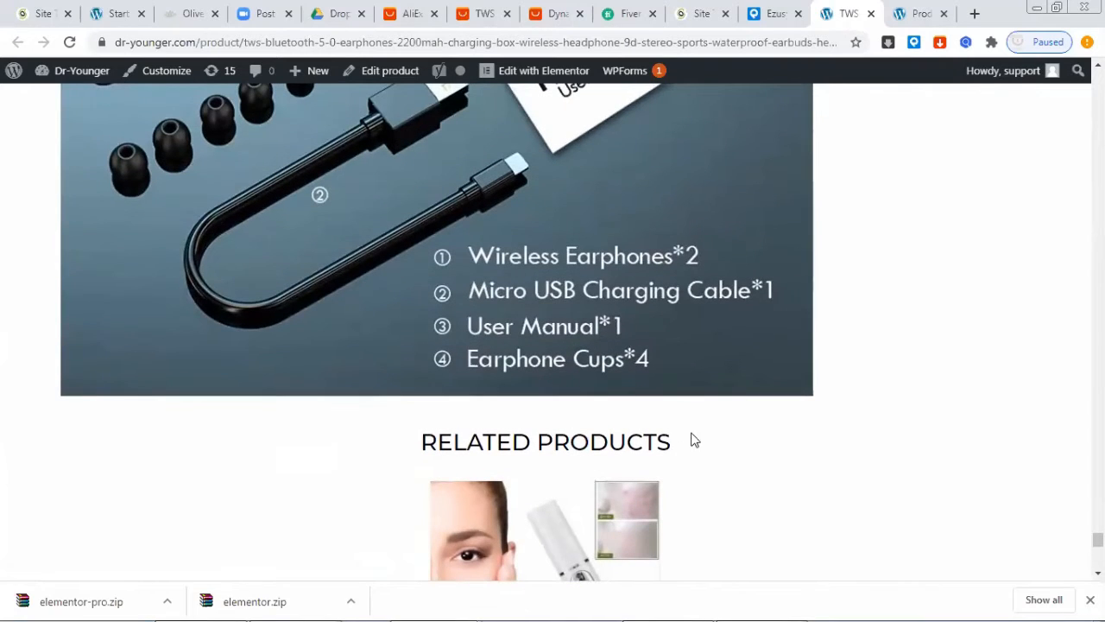
pyautogui.scroll(15, 669, 425)
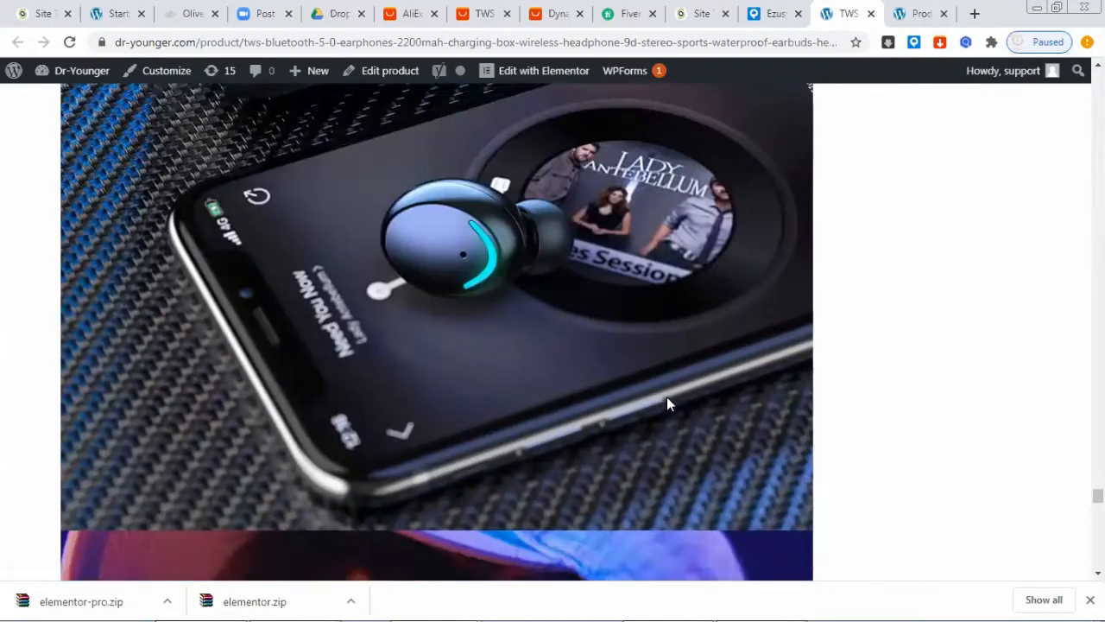
pyautogui.scroll(10, 667, 403)
pyautogui.scroll(12, 707, 397)
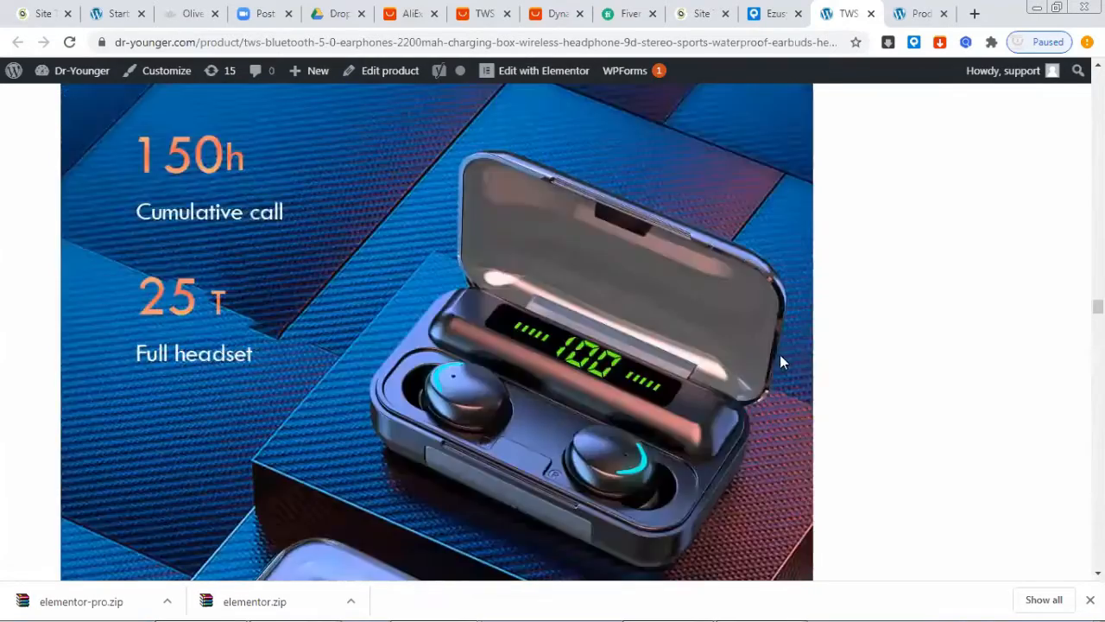
pyautogui.scroll(12, 780, 362)
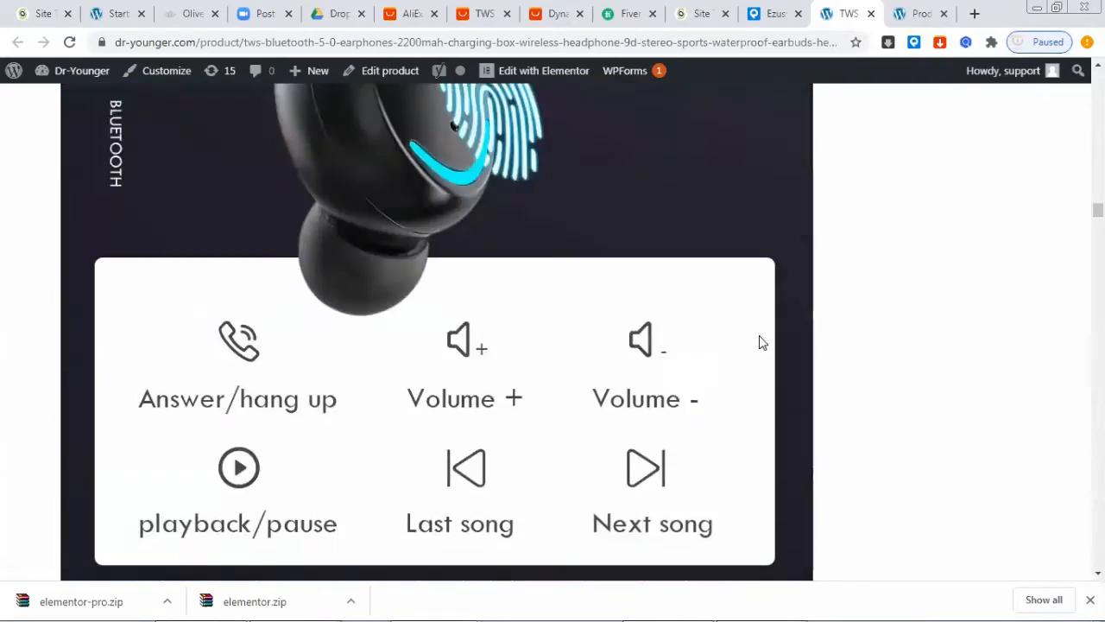
pyautogui.scroll(10, 761, 343)
# Step: Switch to the WordPress product list and reload it to check for the pushed earphones
pyautogui.click(917, 13)
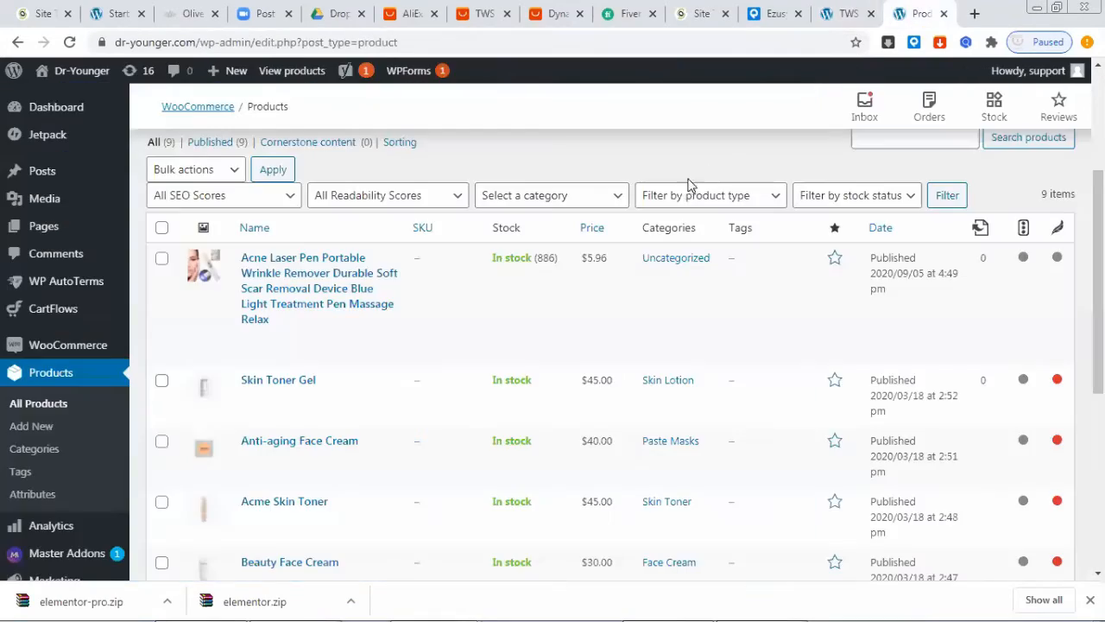
pyautogui.click(115, 74)
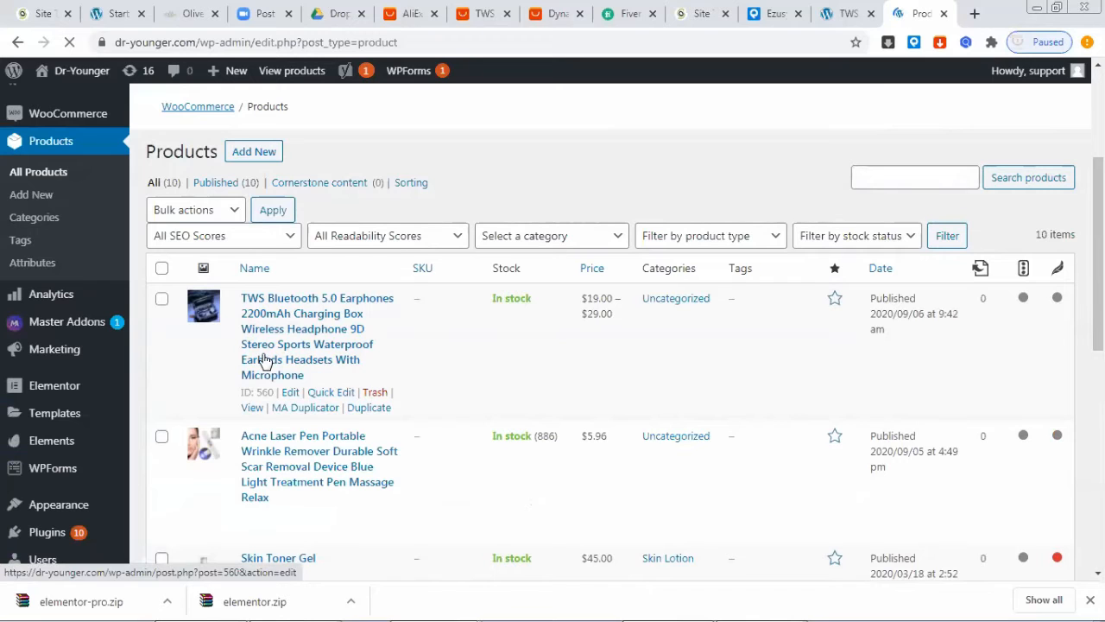
pyautogui.scroll(-1, 306, 328)
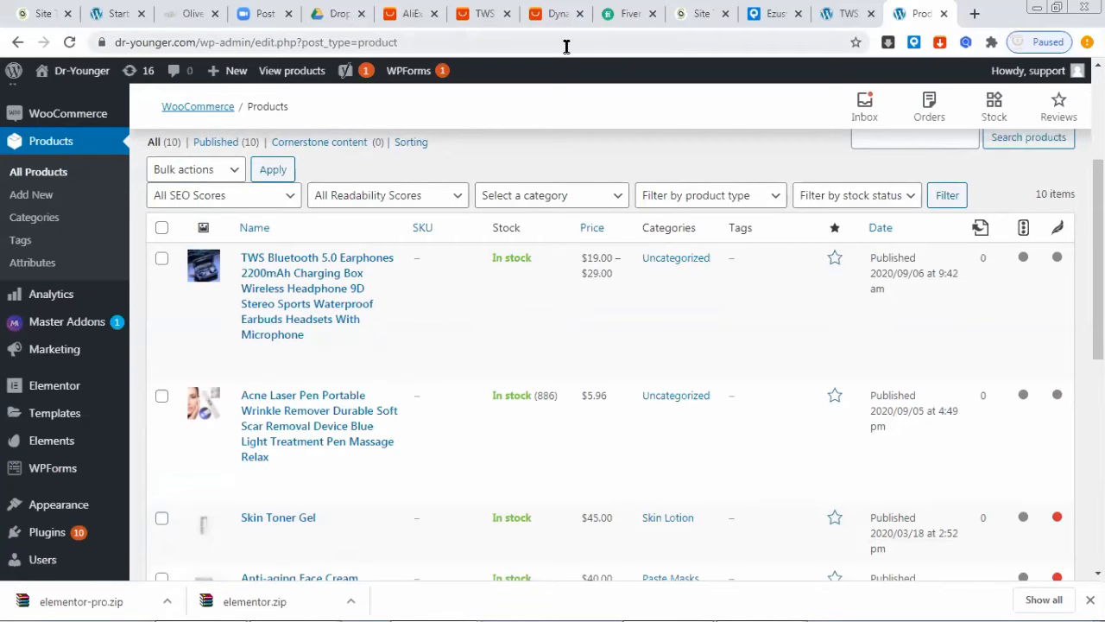
# Step: Reopen the Ezusy website in a new browser tab and go to the store's dashboard
pyautogui.click(777, 14)
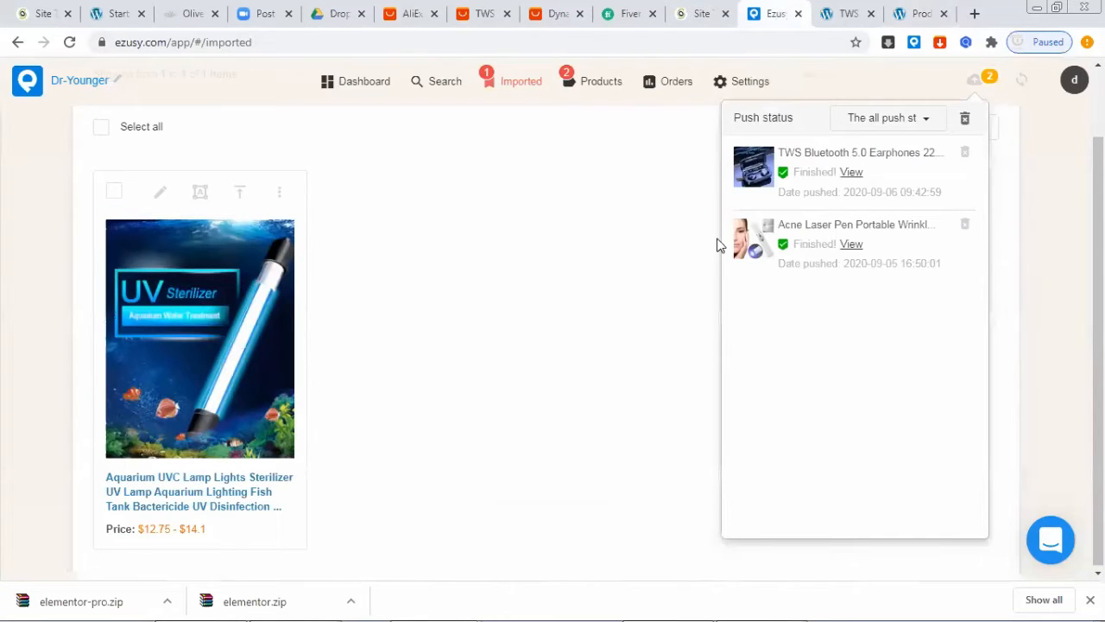
pyautogui.hotkey('ctrl', 'w')
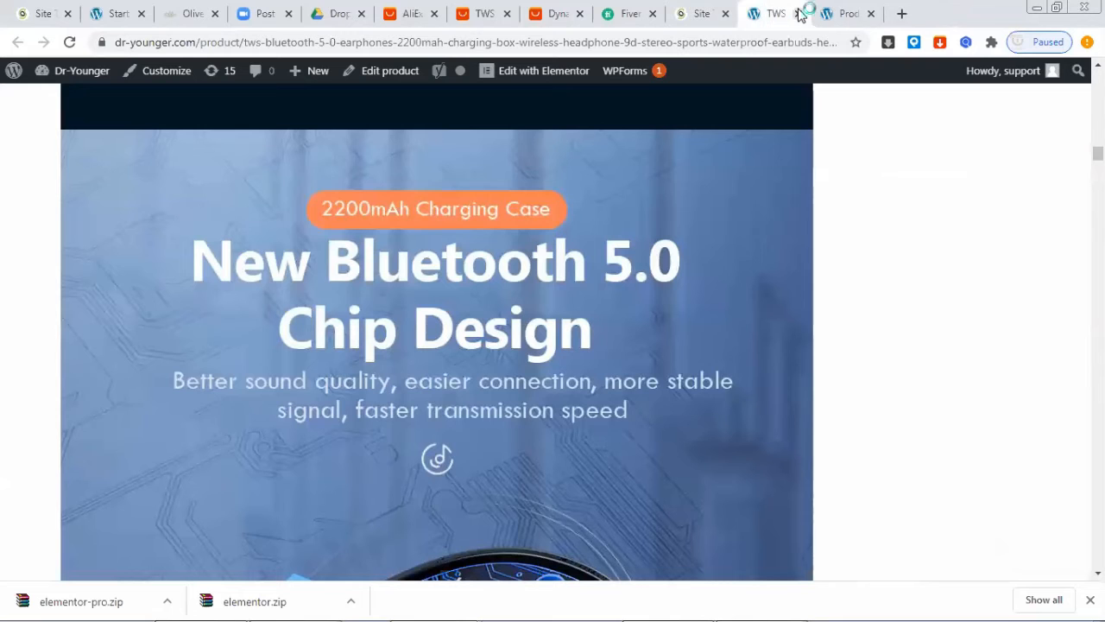
pyautogui.click(902, 14)
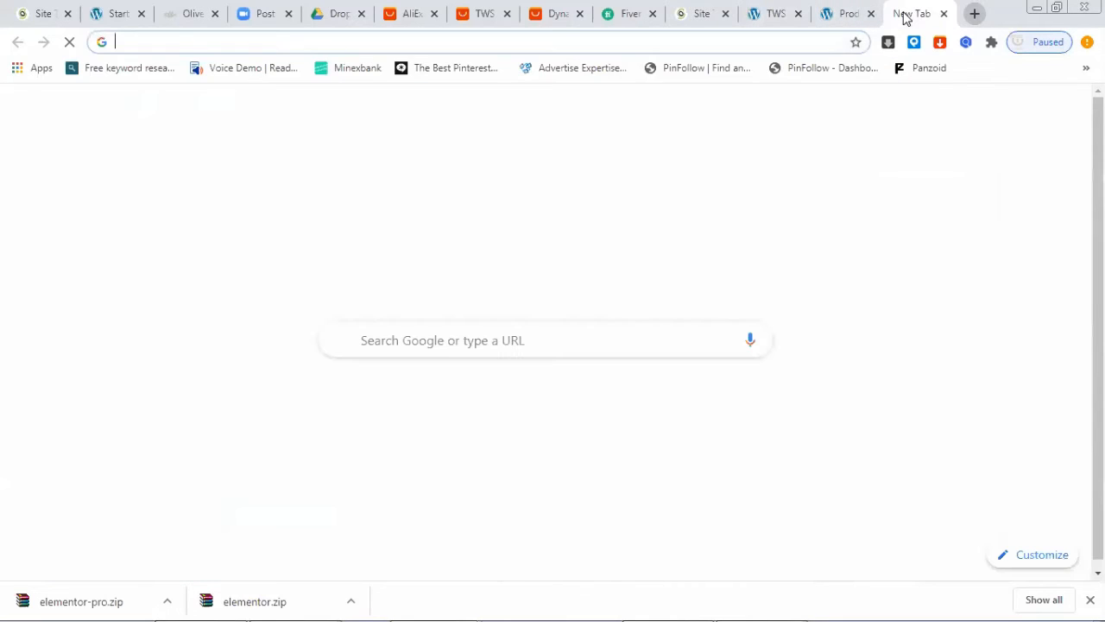
pyautogui.write('ezusy')
pyautogui.press('Return')
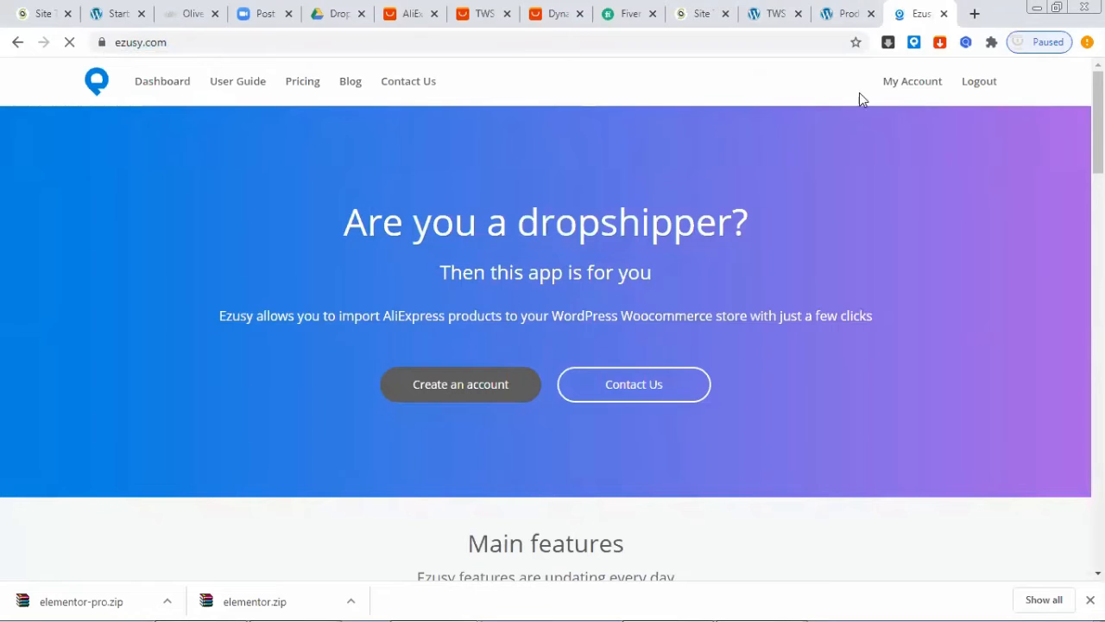
pyautogui.click(167, 91)
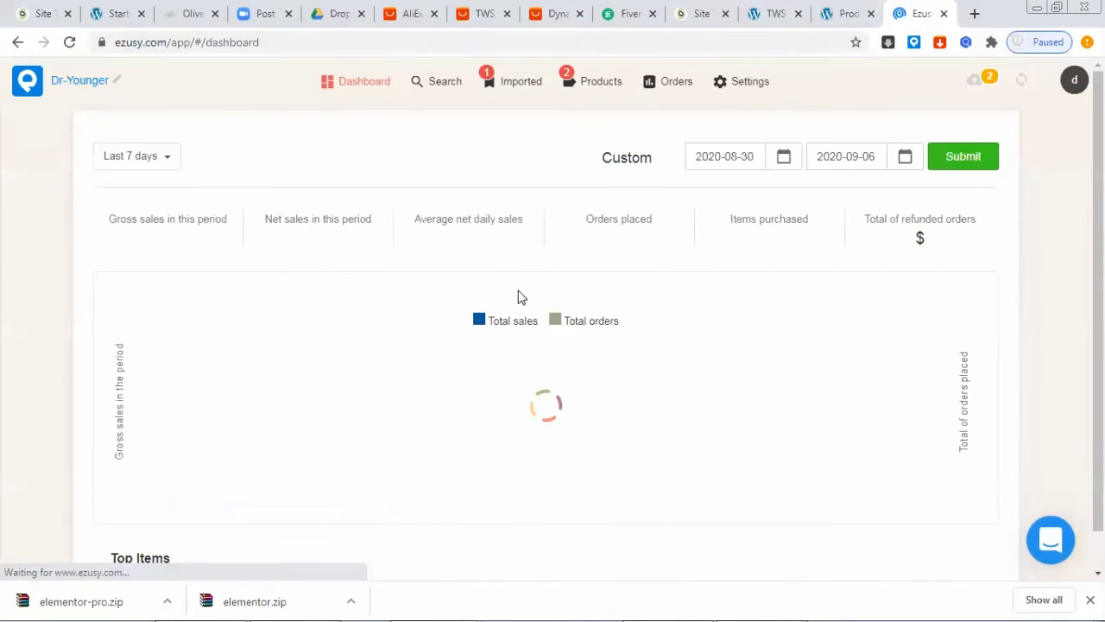
# Step: Check the Ezusy dashboard's sales chart and top items, and open the store's order list
pyautogui.click(591, 85)
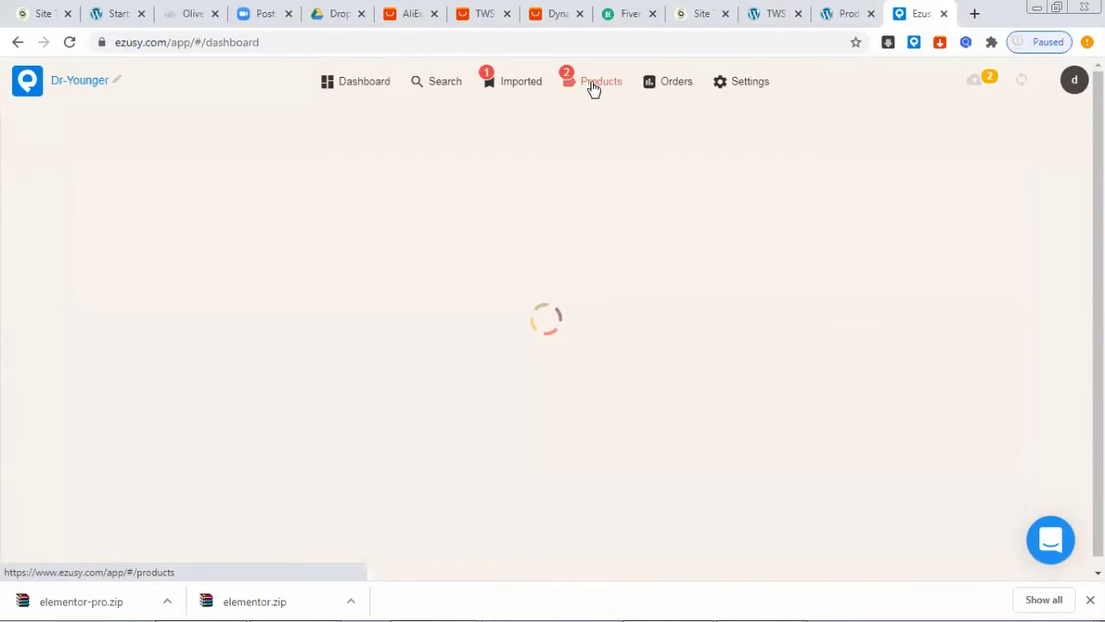
pyautogui.click(350, 87)
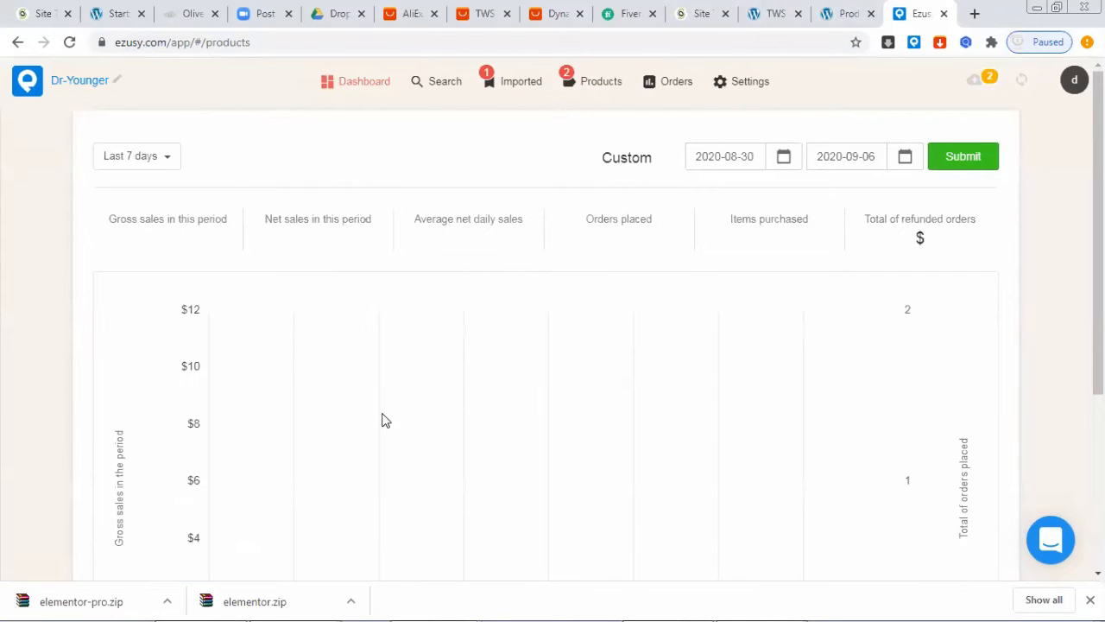
pyautogui.scroll(-3, 449, 276)
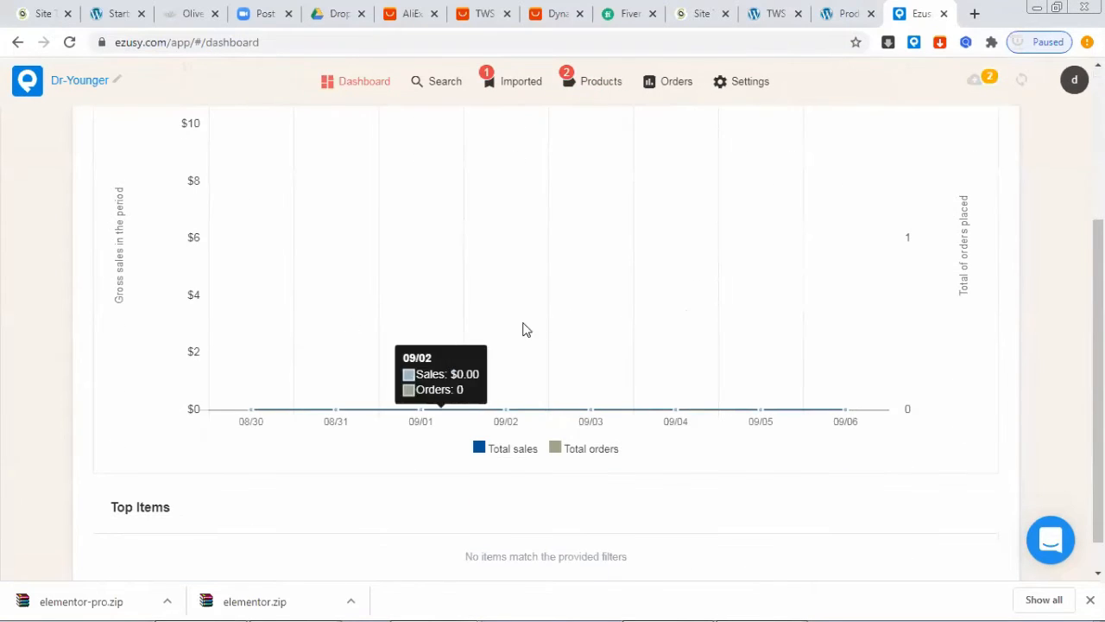
pyautogui.scroll(-1, 760, 380)
pyautogui.scroll(3, 762, 373)
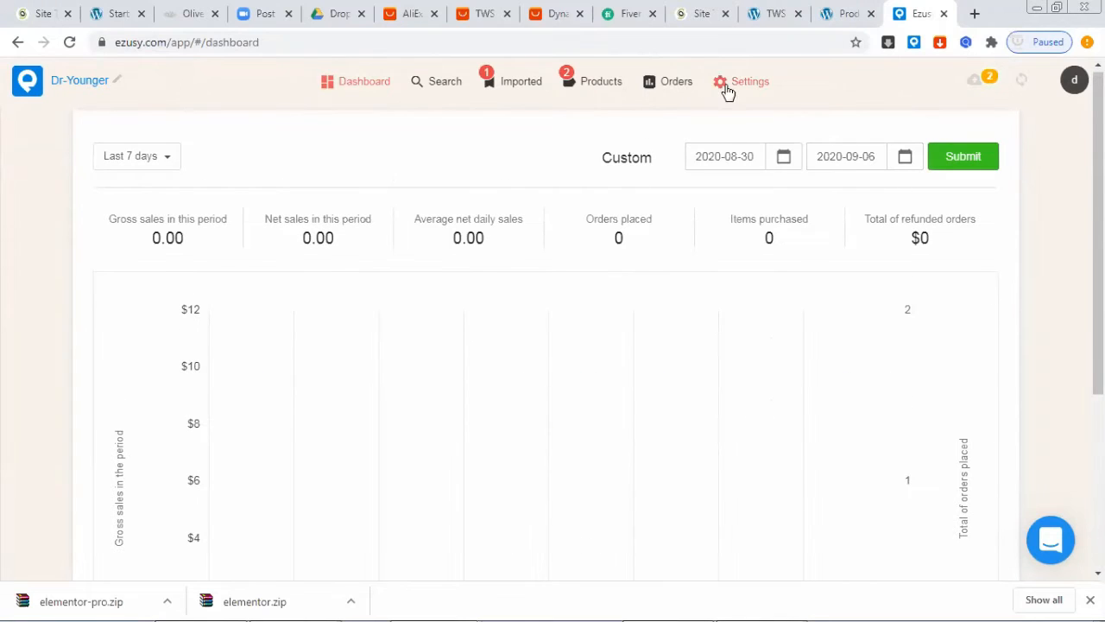
pyautogui.click(676, 84)
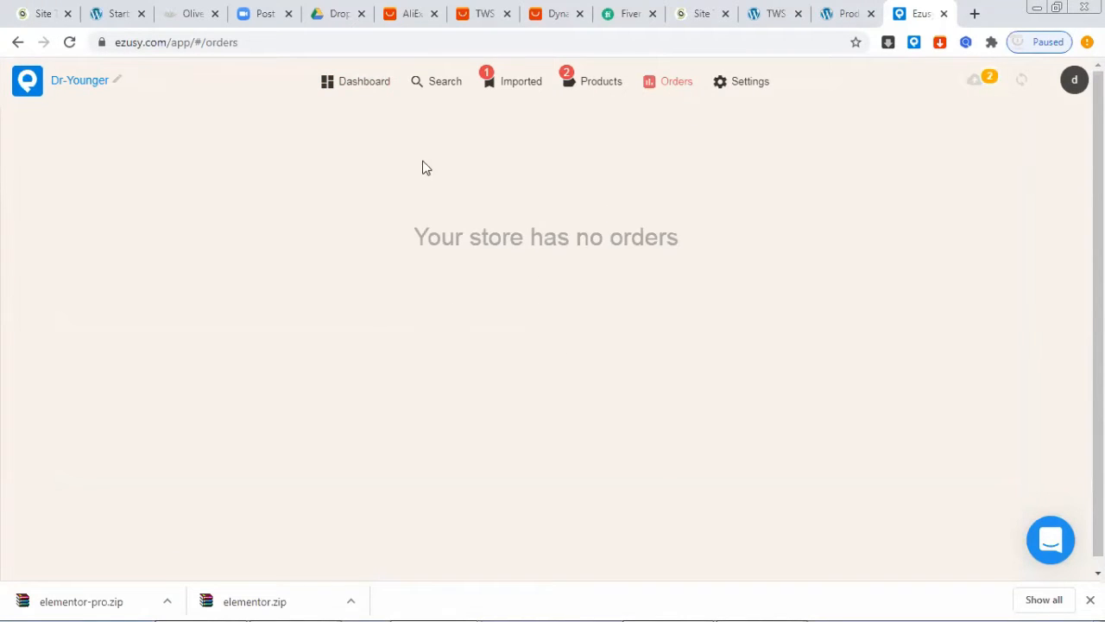
# Step: Examine the olive oil spray bottle page on the example store, including its price, trust badges, feature list and images
pyautogui.click(850, 12)
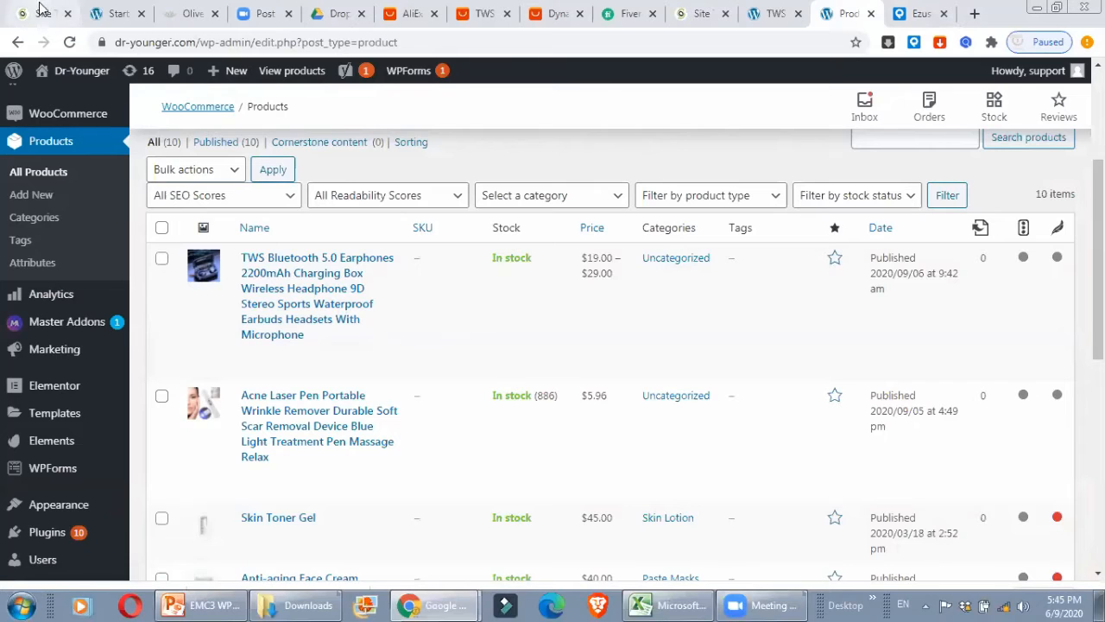
pyautogui.click(181, 13)
pyautogui.scroll(10, 523, 403)
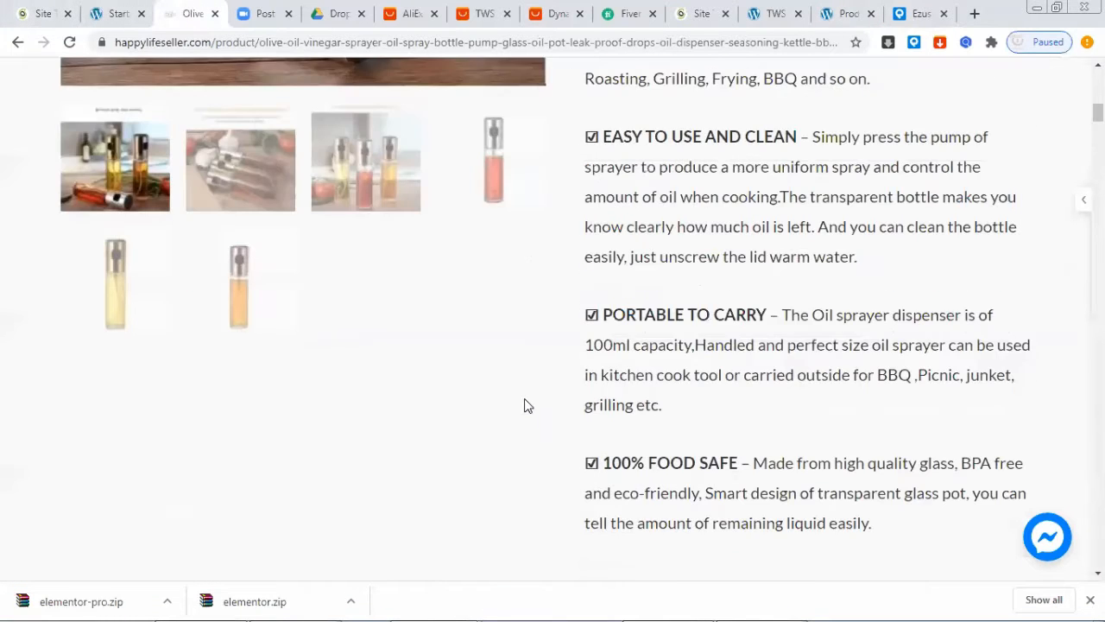
pyautogui.scroll(-1, 616, 429)
pyautogui.scroll(-1, 622, 406)
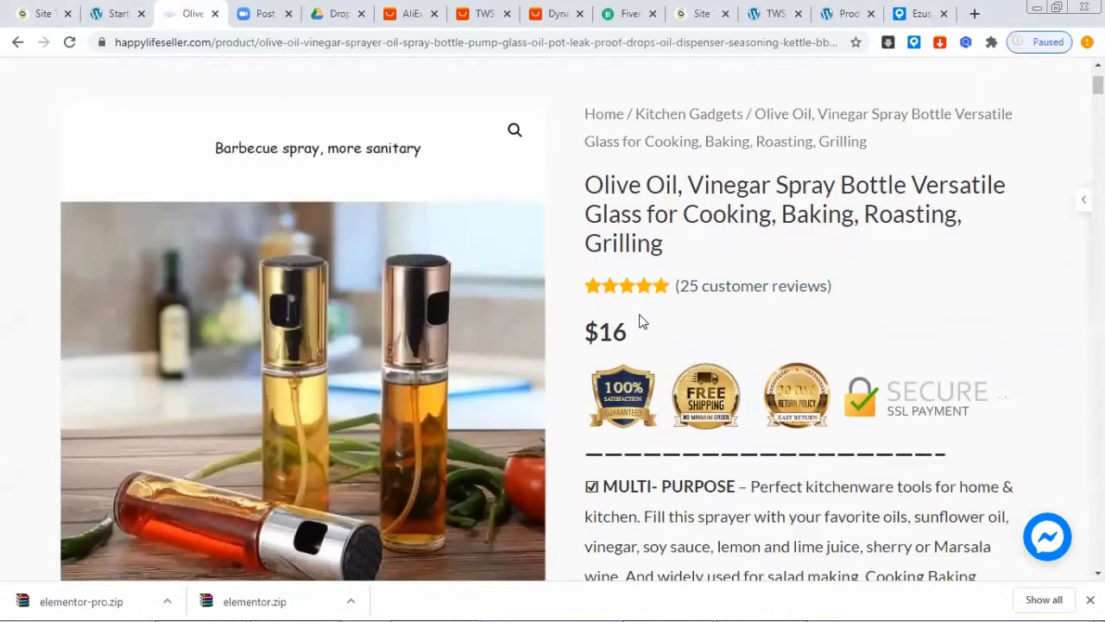
pyautogui.scroll(-1, 640, 321)
pyautogui.scroll(-1, 607, 348)
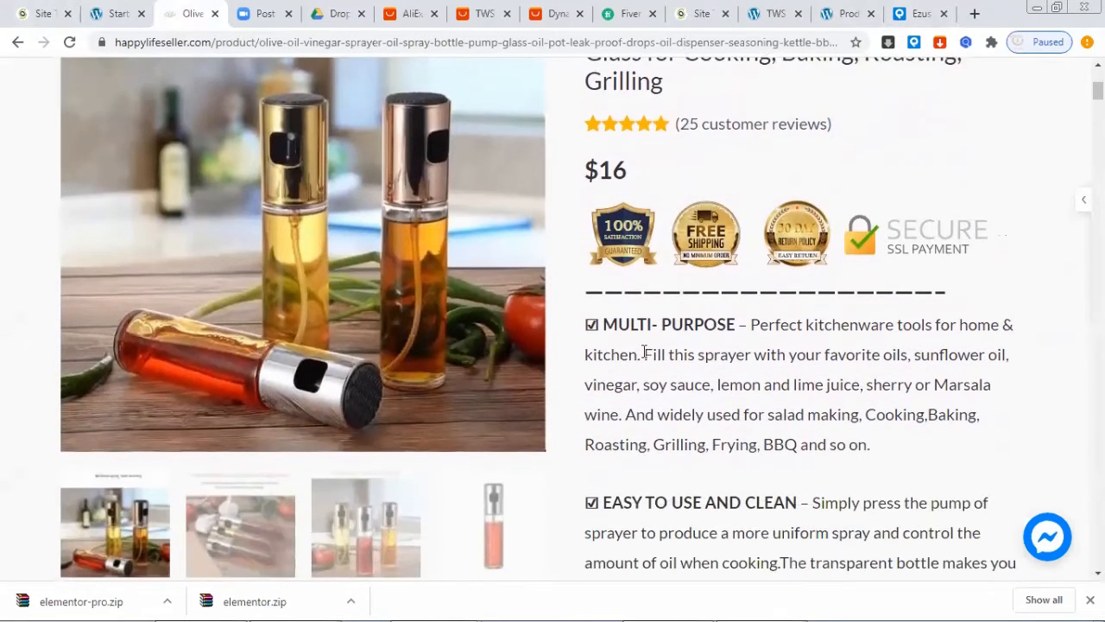
pyautogui.scroll(-1, 641, 349)
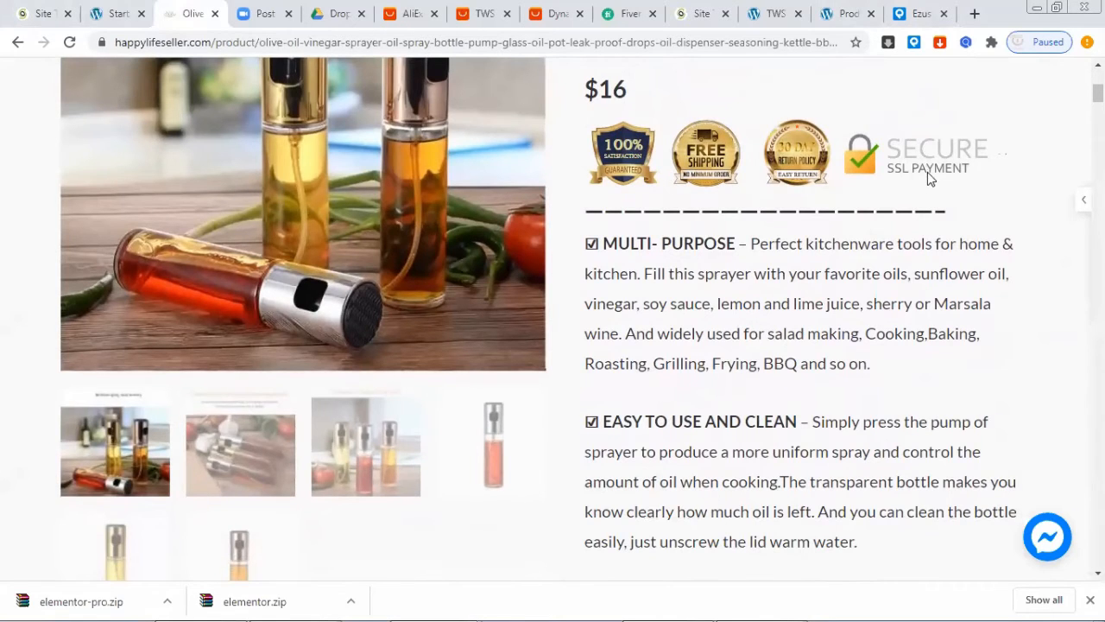
pyautogui.scroll(-3, 866, 260)
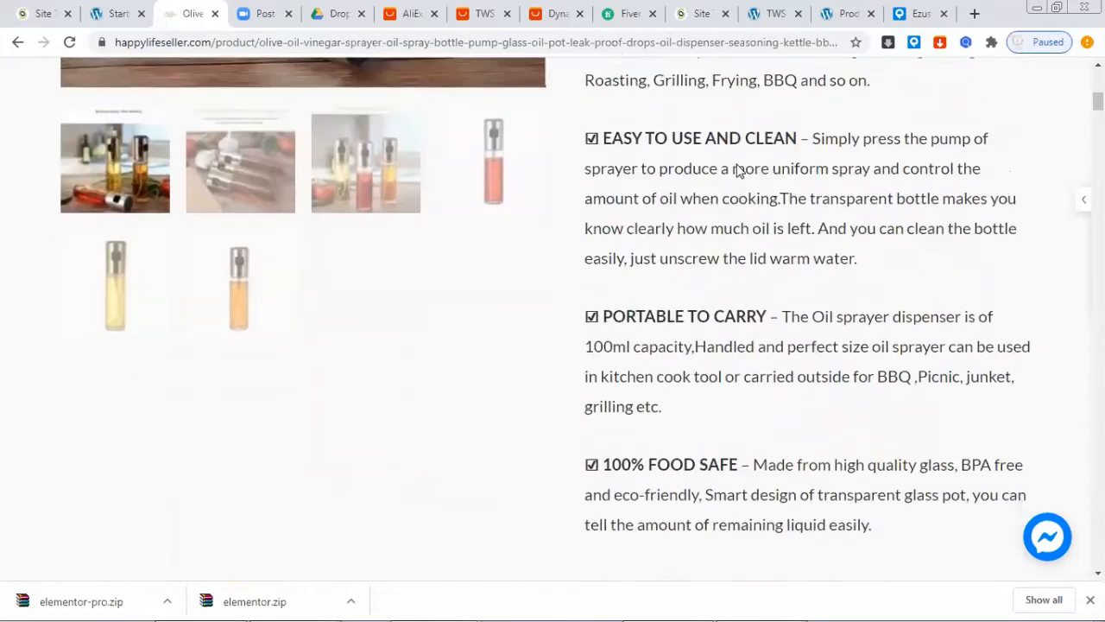
pyautogui.scroll(-4, 736, 170)
pyautogui.scroll(-5, 659, 247)
pyautogui.scroll(-1, 552, 225)
pyautogui.scroll(4, 553, 224)
# Step: Return to the store's earphones page and compare its title, price range, color option and description layout
pyautogui.click(919, 13)
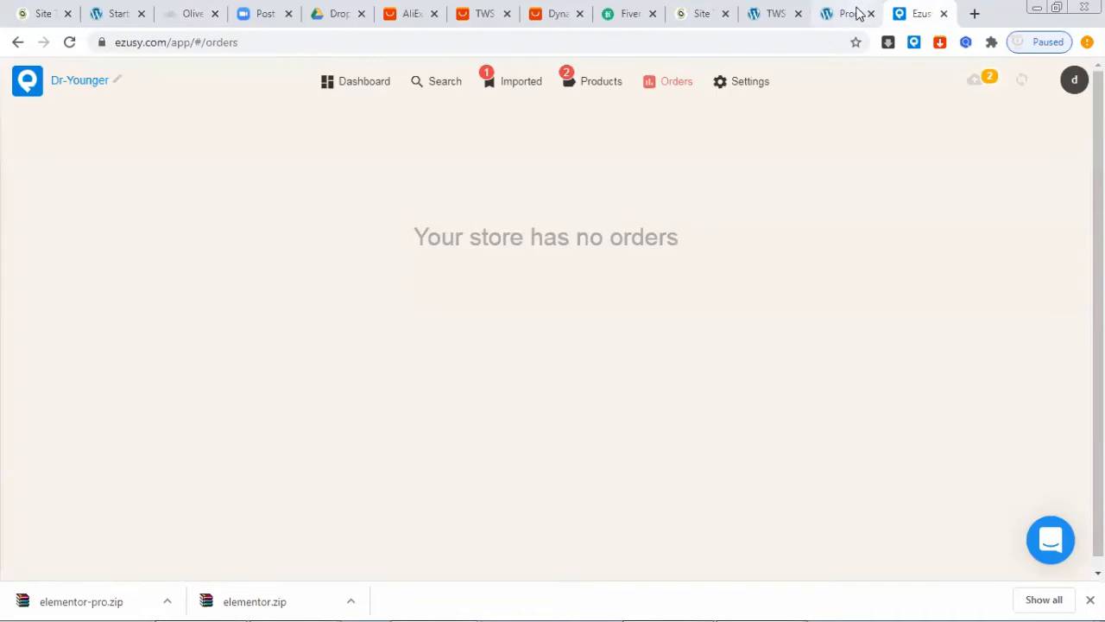
pyautogui.click(847, 13)
pyautogui.moveTo(303, 298)
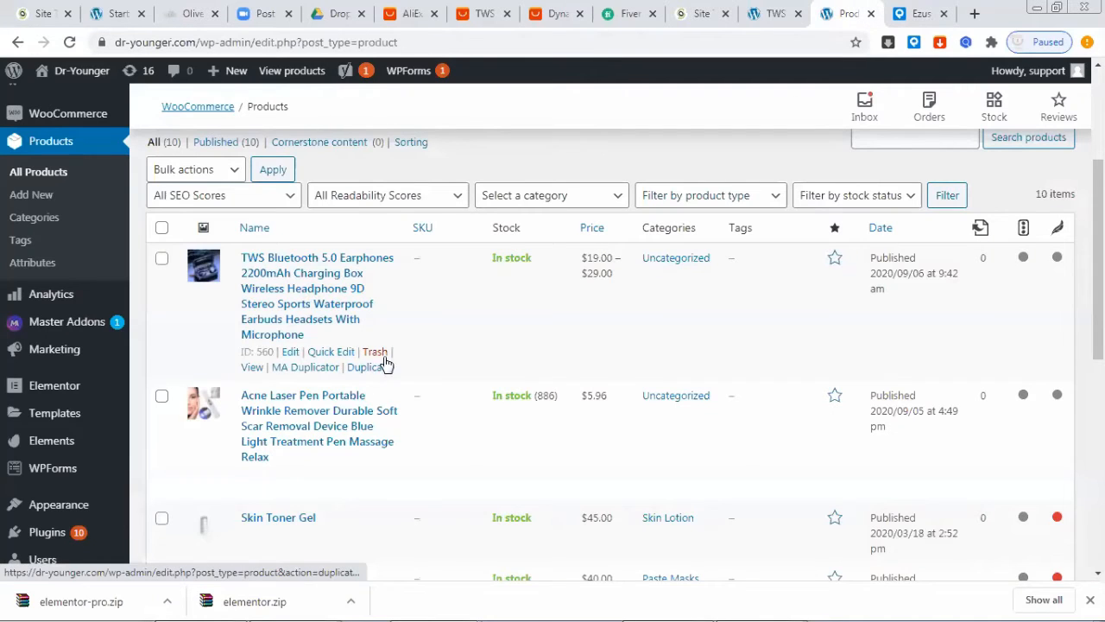
pyautogui.keyDown('ctrl'); pyautogui.click(252, 367); pyautogui.keyUp('ctrl')
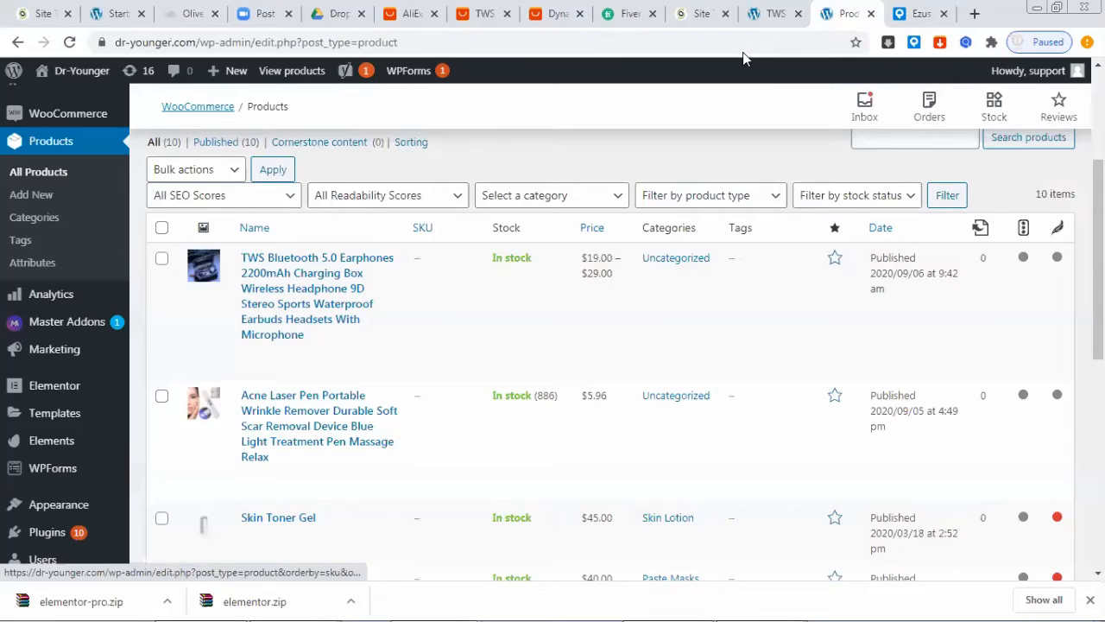
pyautogui.click(773, 13)
pyautogui.scroll(-5, 689, 335)
pyautogui.scroll(15, 773, 338)
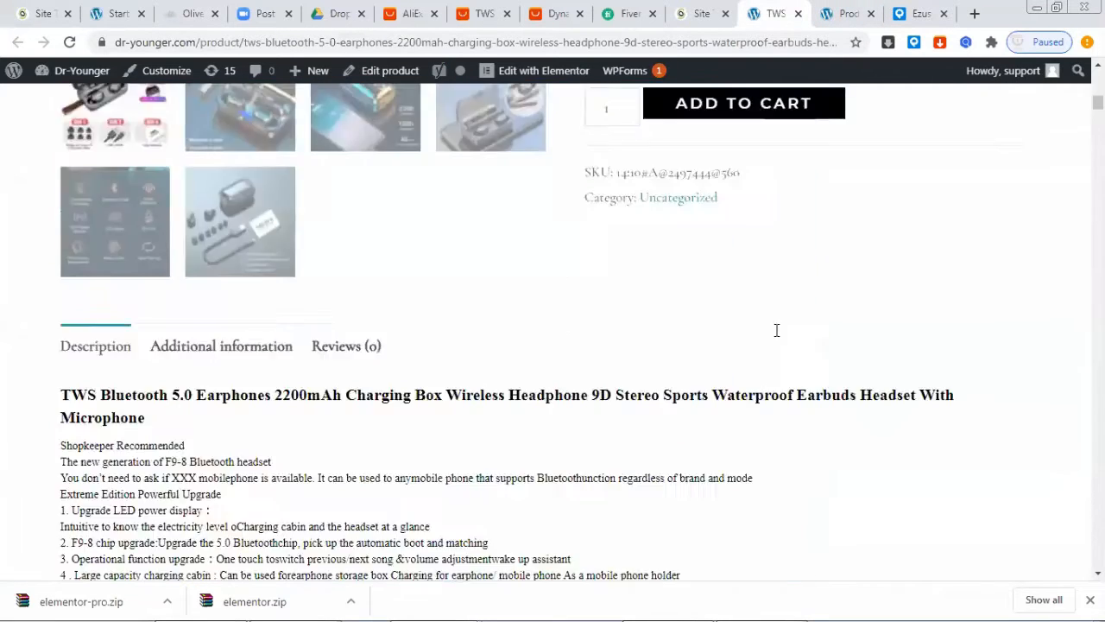
pyautogui.scroll(-2, 691, 328)
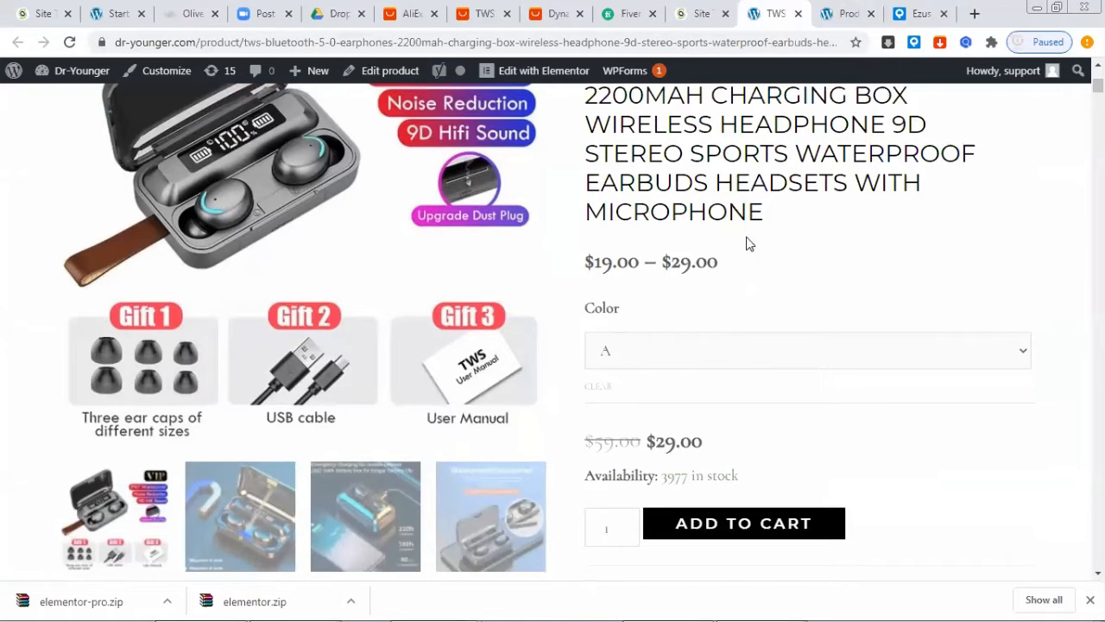
# Step: Open the TWS Bluetooth 5.0 Earphones product for editing from the WordPress product list and examine its description code
pyautogui.click(842, 14)
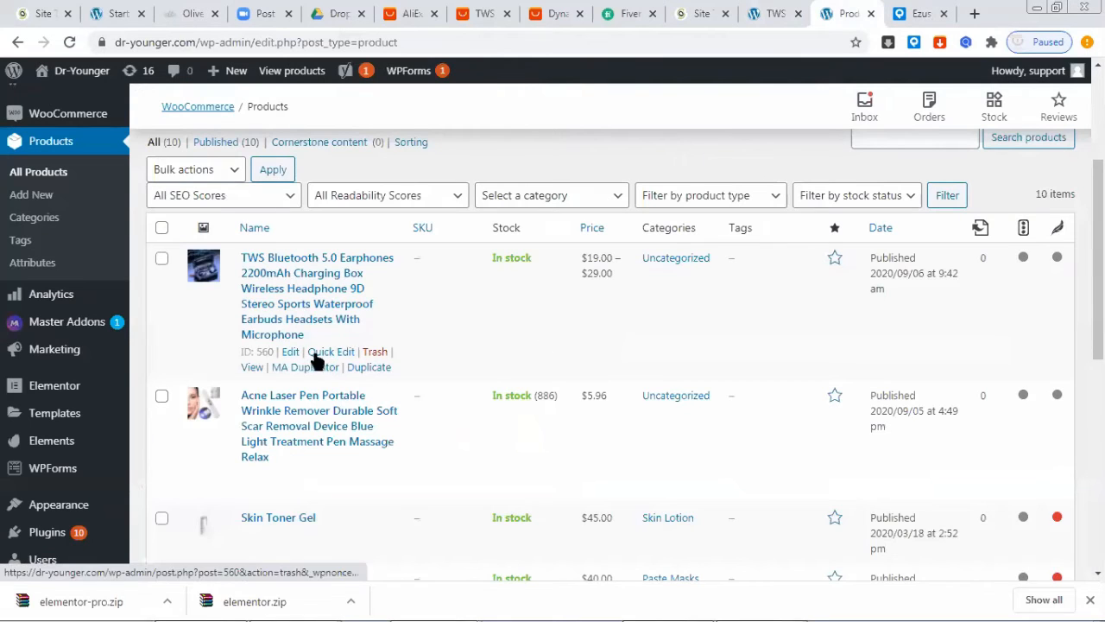
pyautogui.click(290, 353)
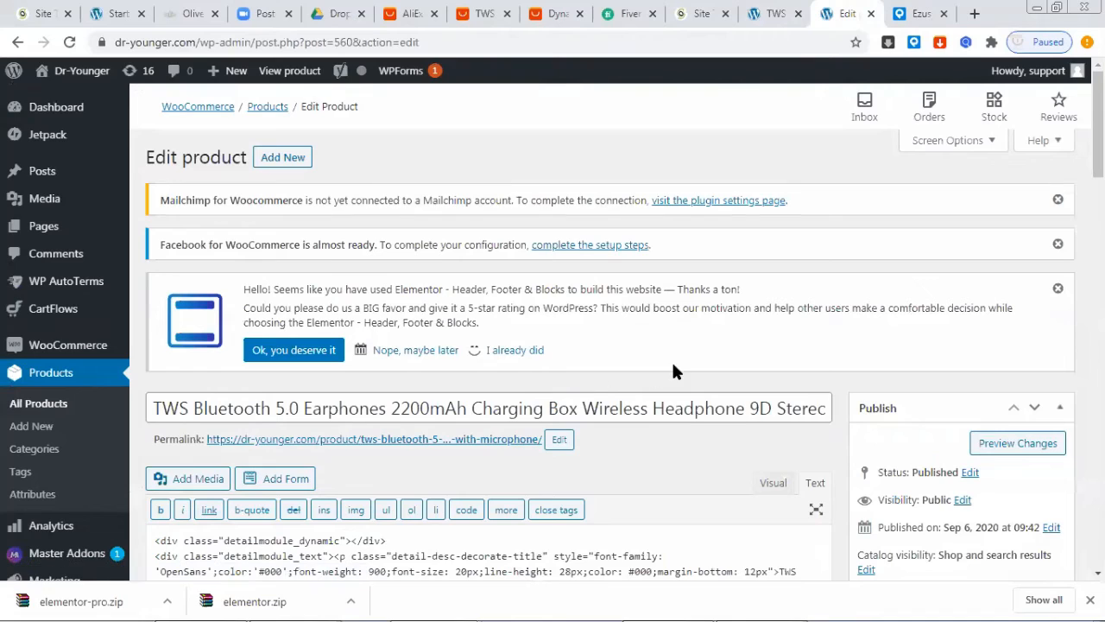
pyautogui.scroll(-3, 672, 364)
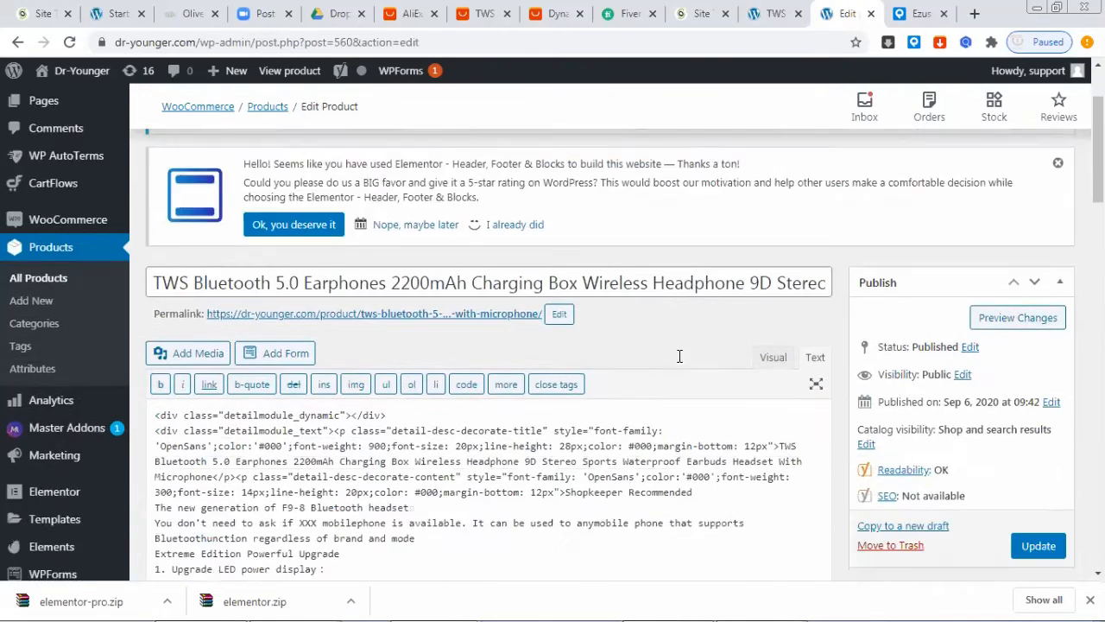
pyautogui.scroll(-2, 688, 330)
pyautogui.click(617, 465)
pyautogui.scroll(2, 836, 289)
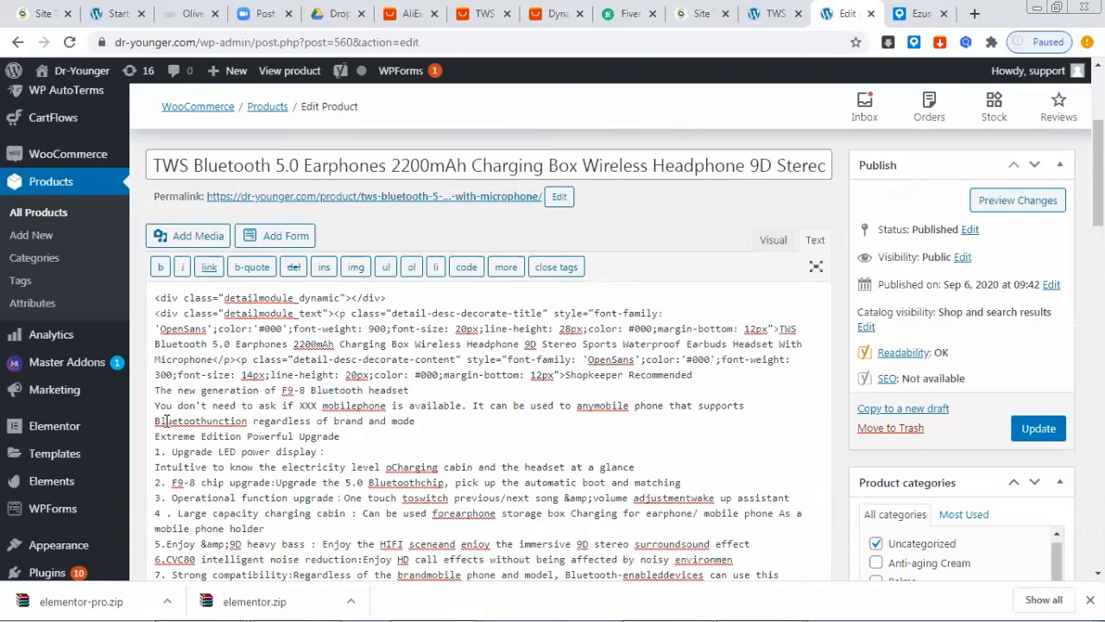
pyautogui.scroll(-5, 292, 391)
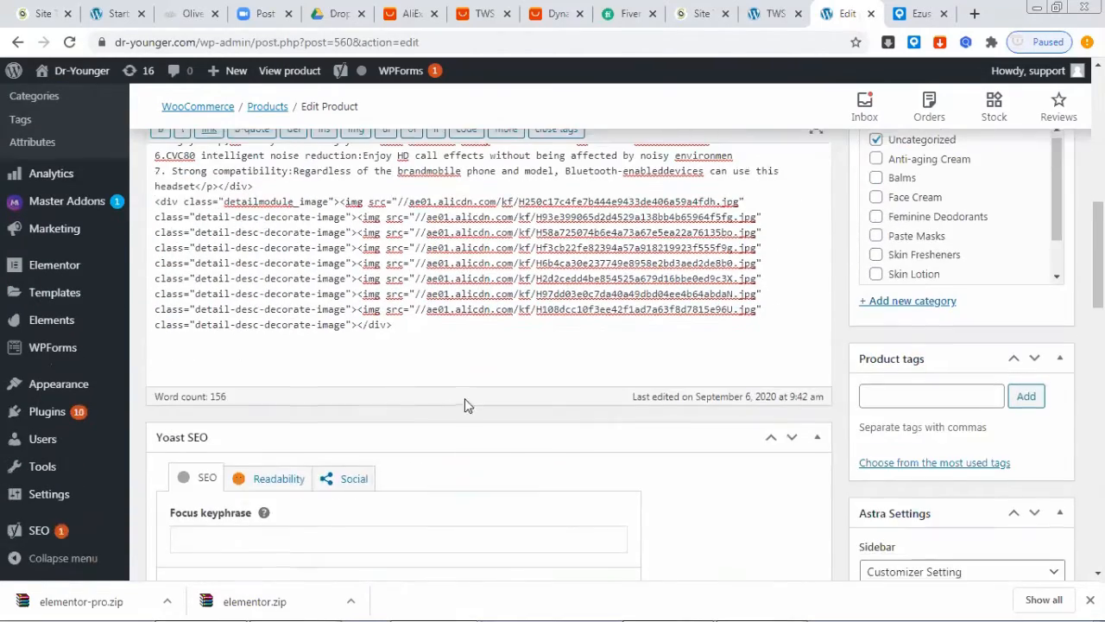
pyautogui.scroll(5, 464, 403)
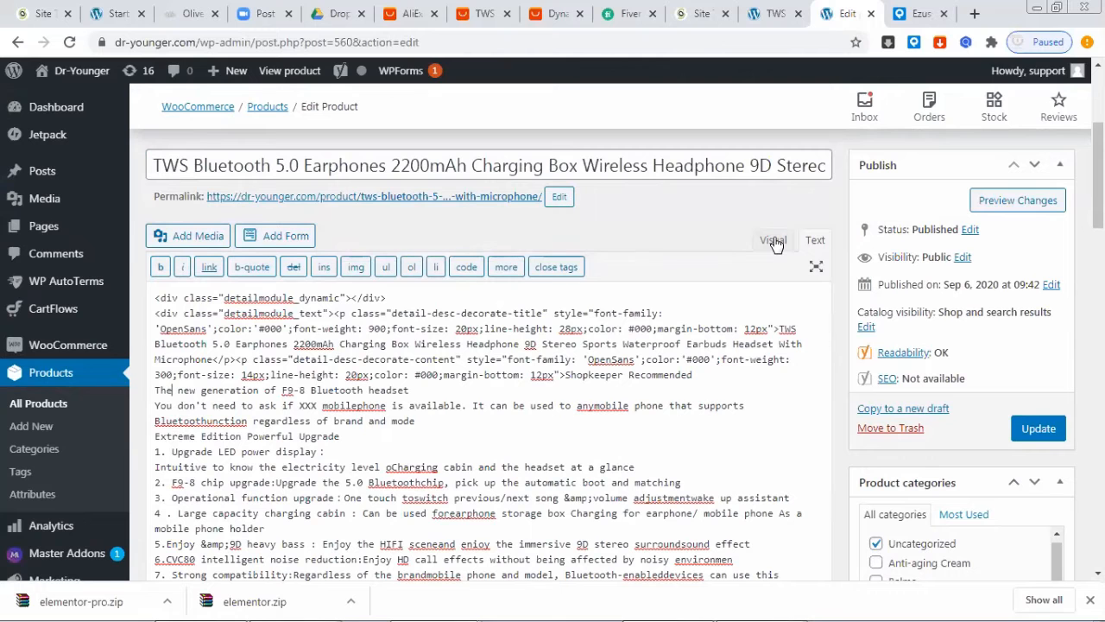
# Step: Show the description in visual editing mode and correct "environmen" to "environment" in the sixth feature point
pyautogui.click(775, 244)
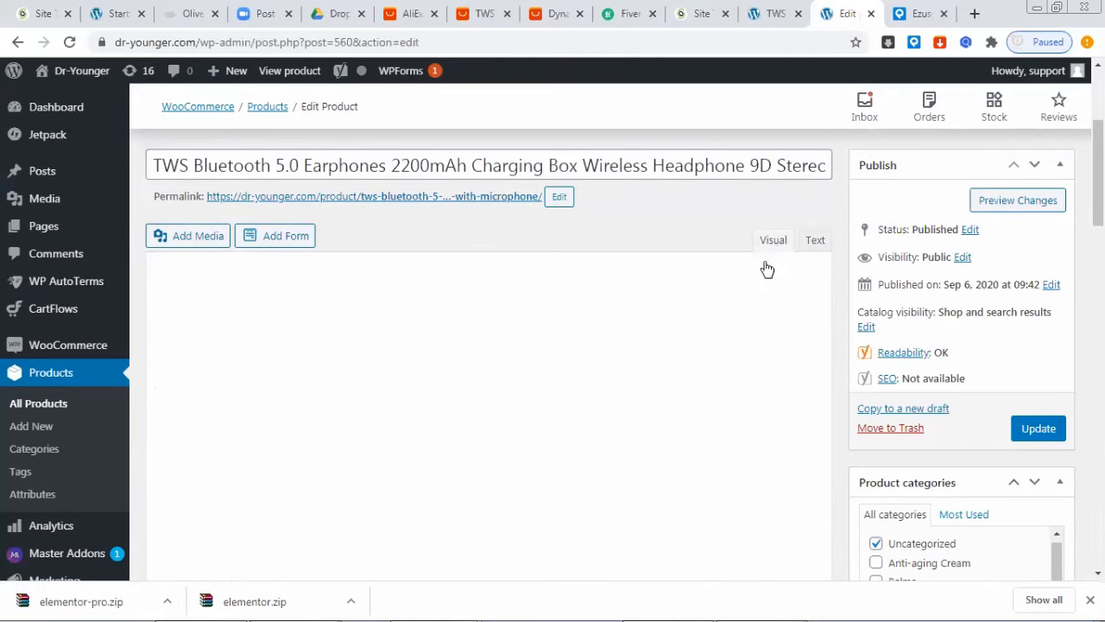
pyautogui.scroll(2, 773, 216)
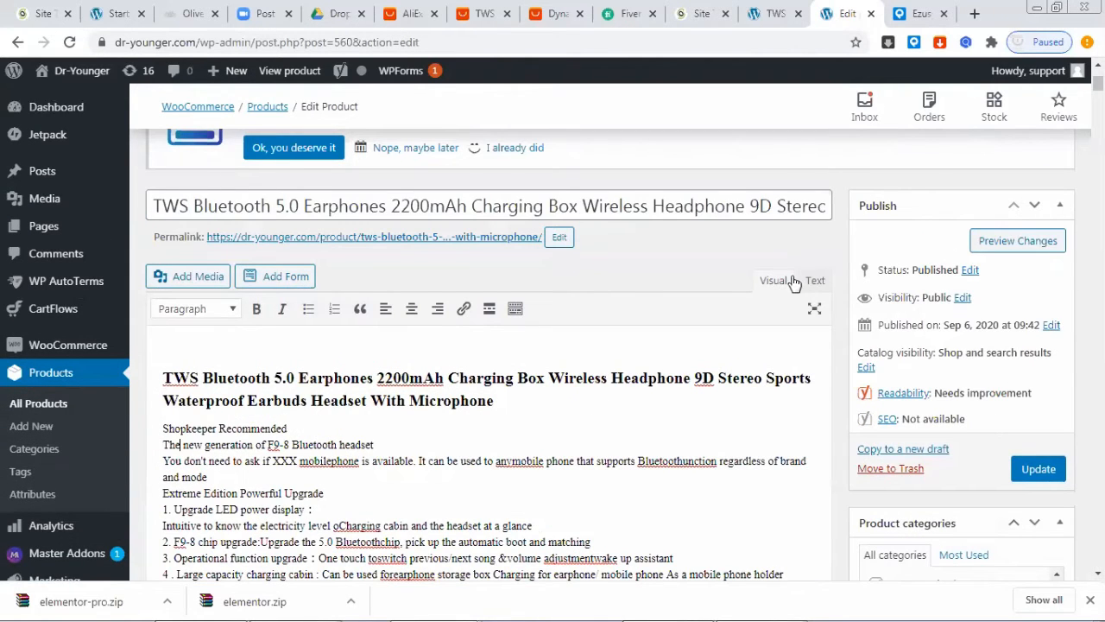
pyautogui.scroll(-1, 720, 273)
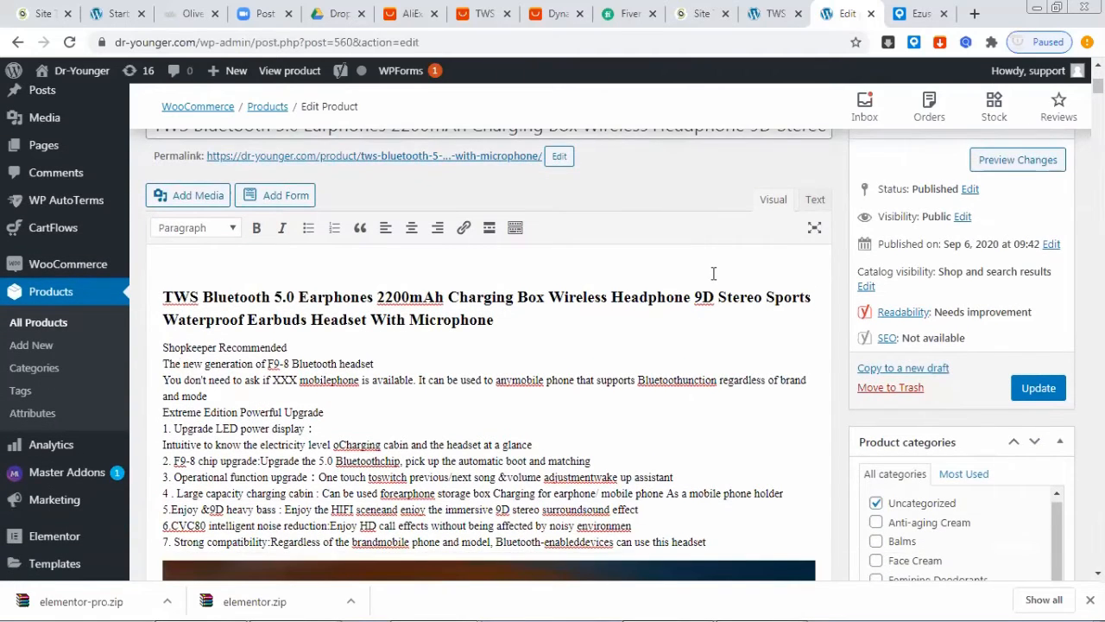
pyautogui.scroll(-2, 713, 273)
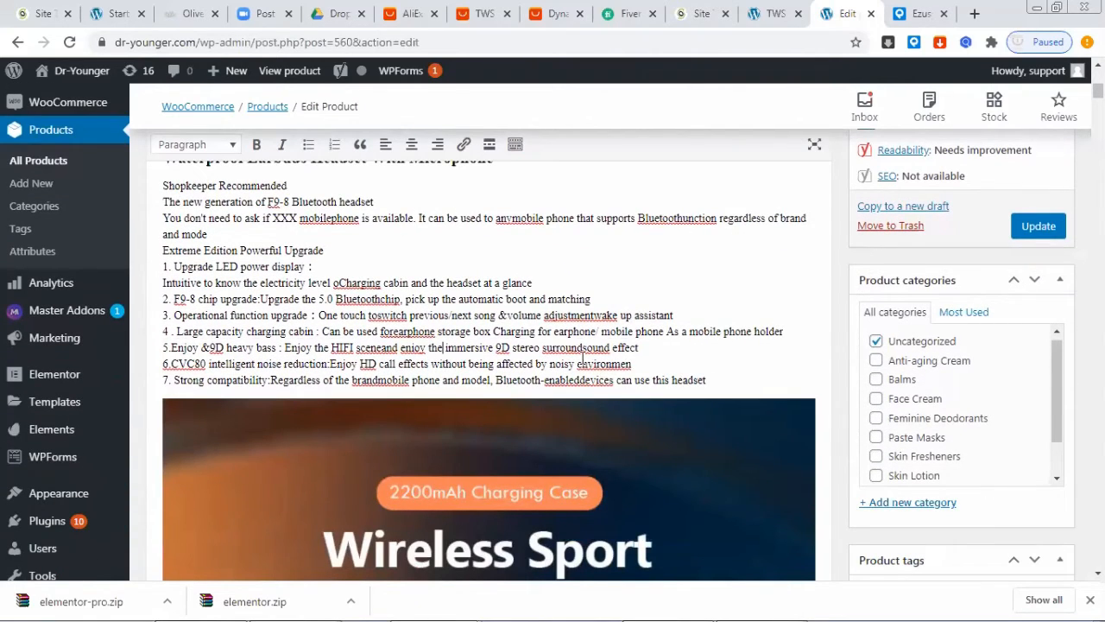
pyautogui.click(643, 364)
pyautogui.write('t')
# Step: Make the description's text from "Shopkeeper Recommended" through the seventh feature point bold and format it as Heading 3
pyautogui.moveTo(707, 380); pyautogui.dragTo(159, 180)
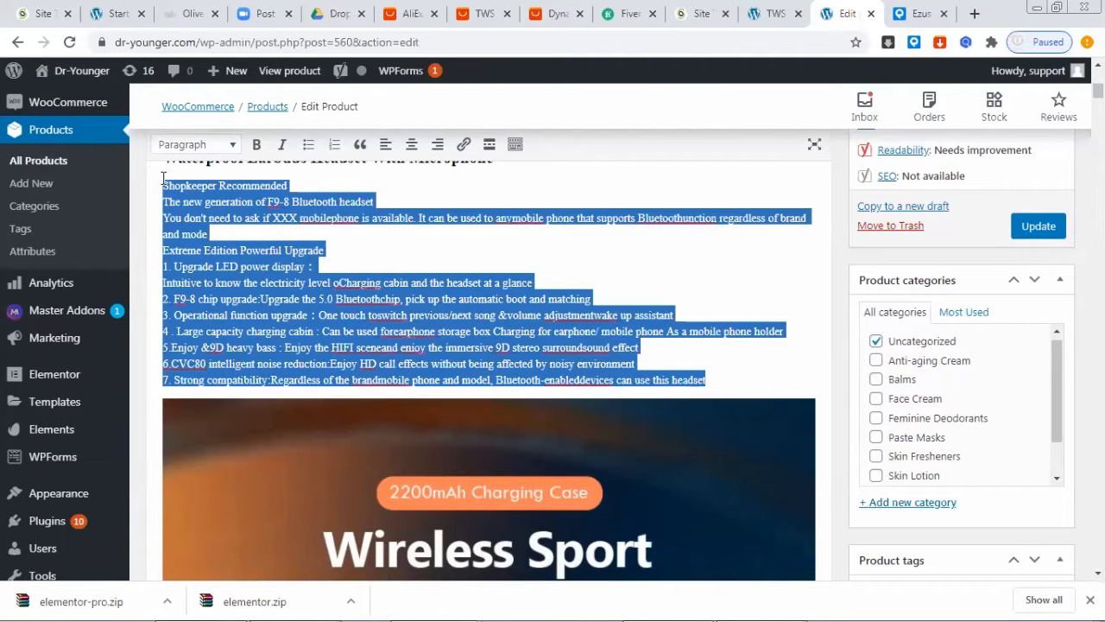
pyautogui.click(256, 145)
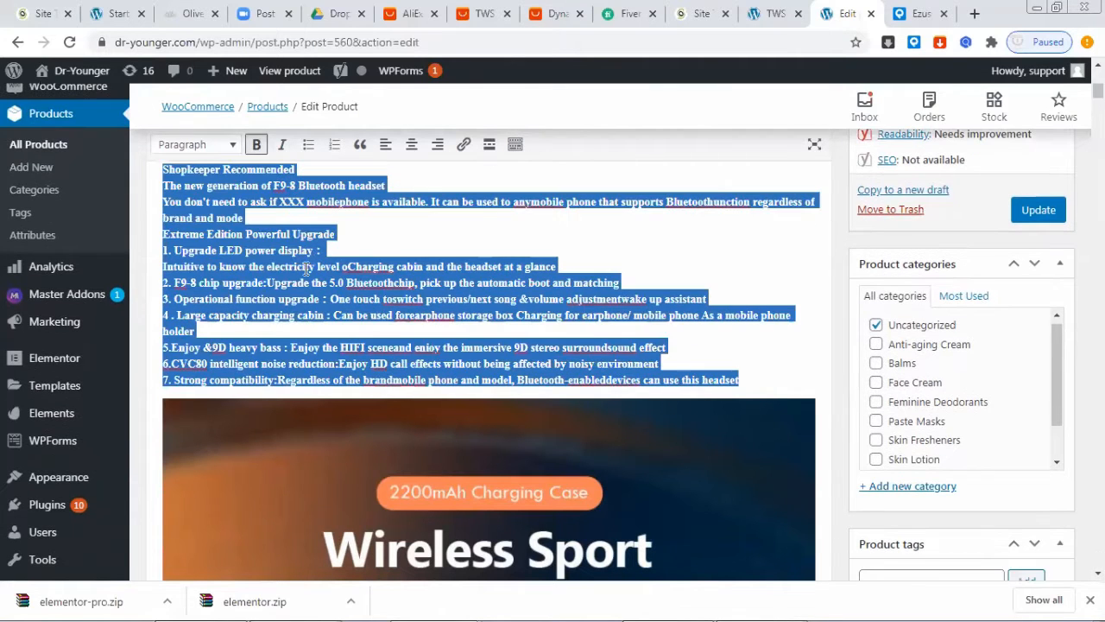
pyautogui.click(232, 145)
pyautogui.click(240, 273)
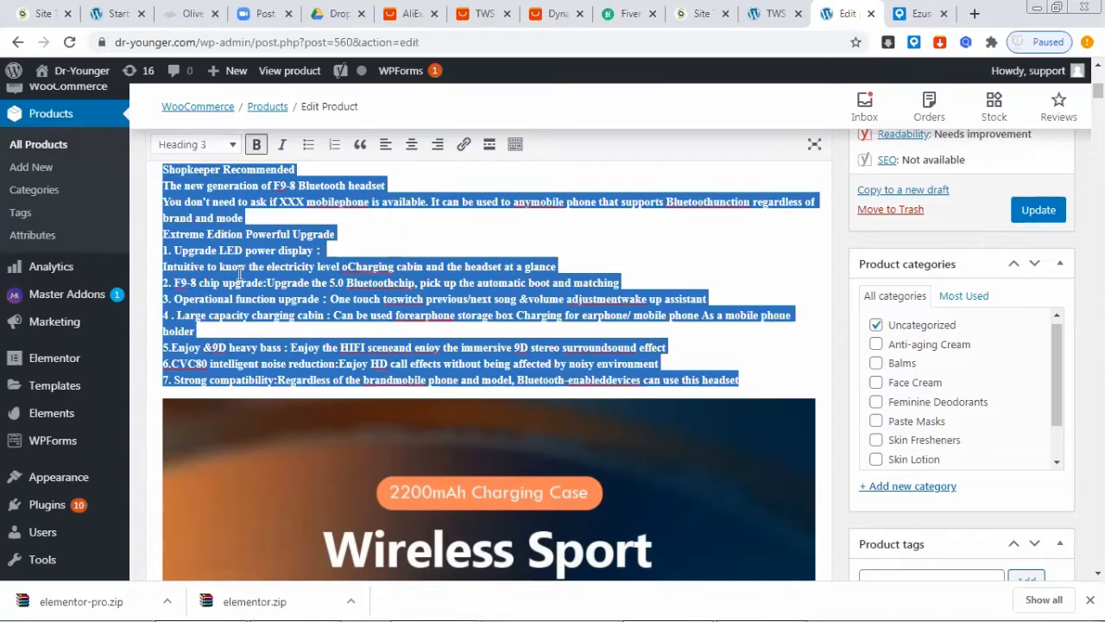
# Step: Try Heading 2 and other heading levels on the feature text, ending with Heading 1, and check its markup in the description code
pyautogui.click(213, 152)
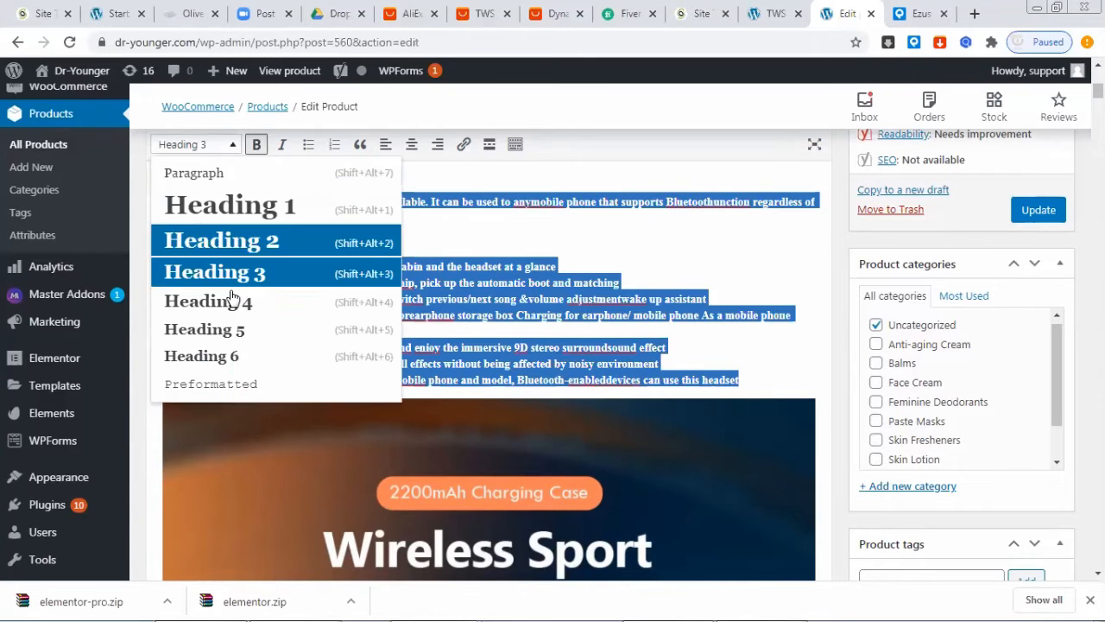
pyautogui.click(273, 243)
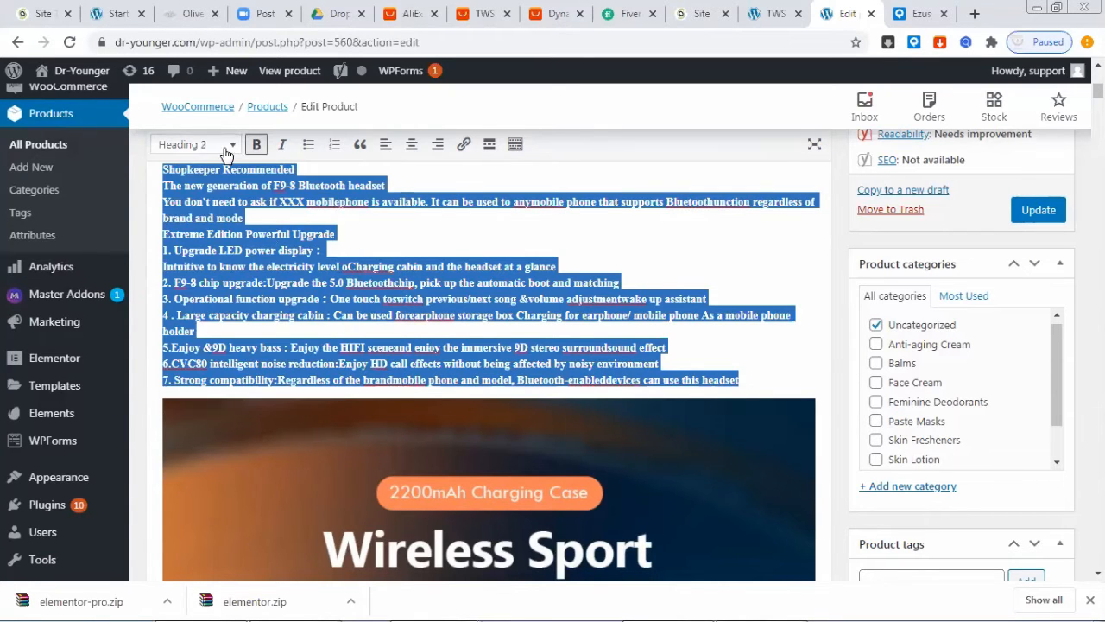
pyautogui.click(223, 146)
pyautogui.click(243, 303)
pyautogui.click(224, 166)
pyautogui.click(198, 144)
pyautogui.click(250, 205)
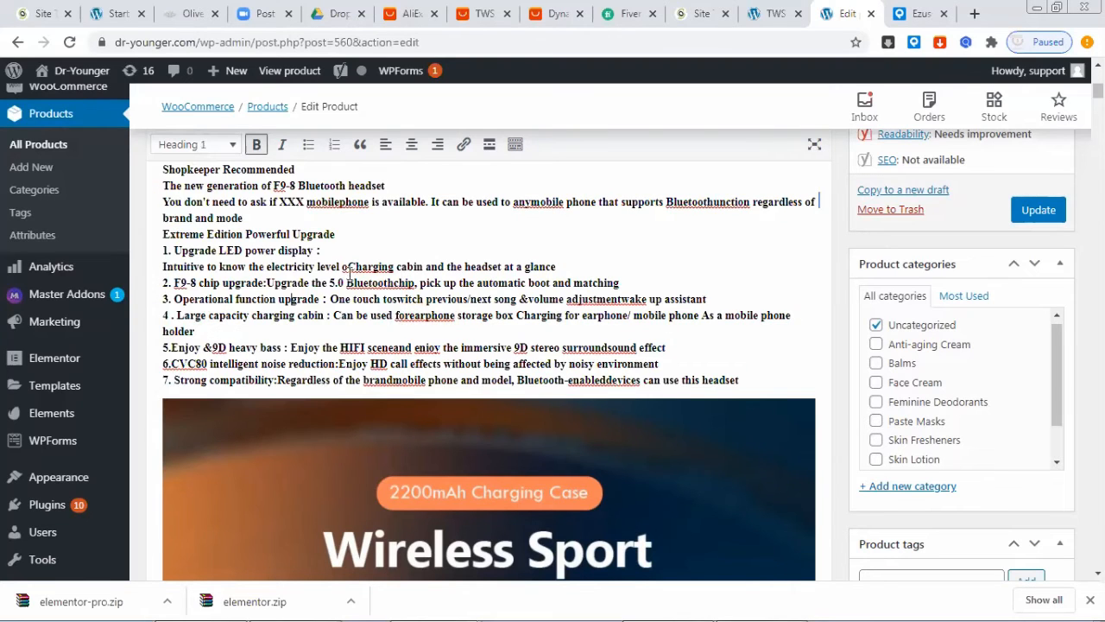
pyautogui.scroll(4, 393, 310)
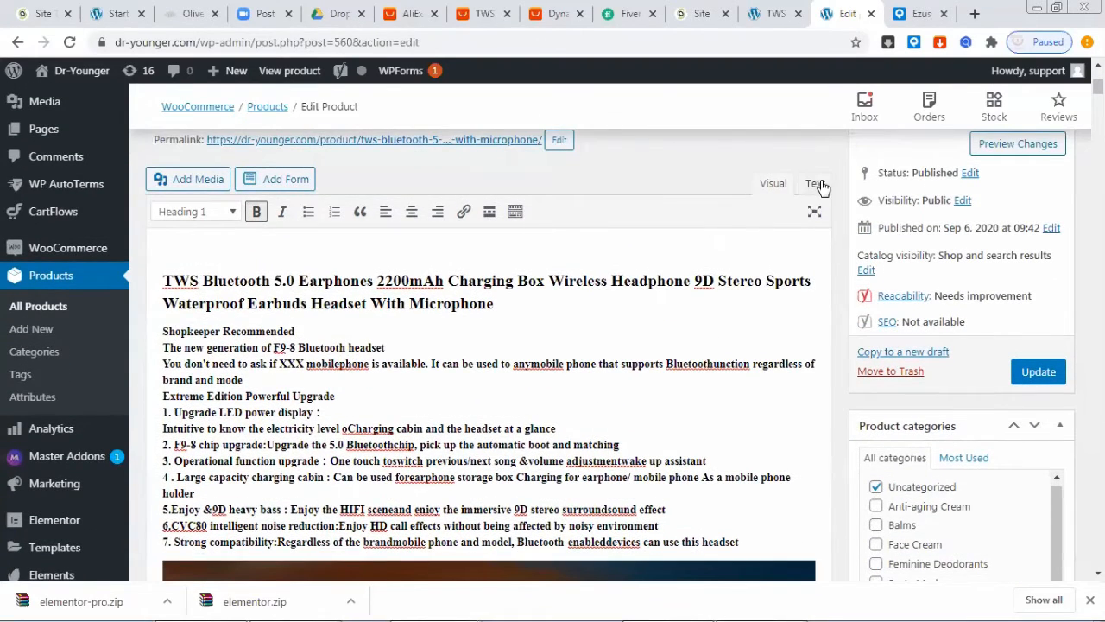
pyautogui.click(816, 184)
pyautogui.click(496, 348)
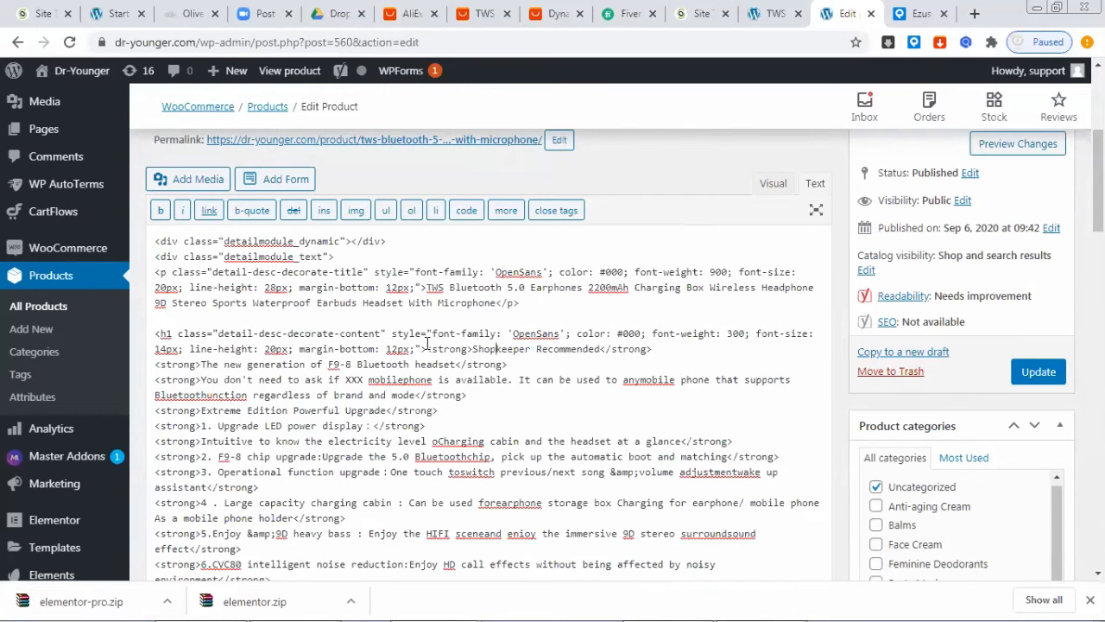
pyautogui.click(767, 183)
# Step: Copy the whole feature text from "Shopkeeper Recommended" through point 7 into a new Notepad document as plain text and minimize Notepad
pyautogui.click(164, 266)
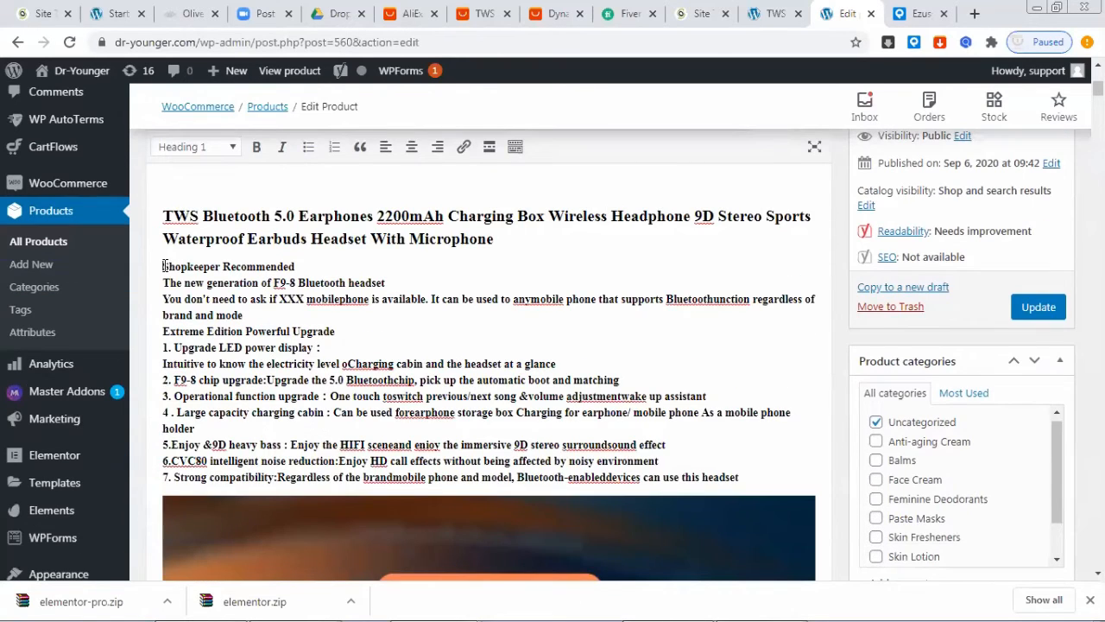
pyautogui.moveTo(246, 296); pyautogui.dragTo(767, 479)
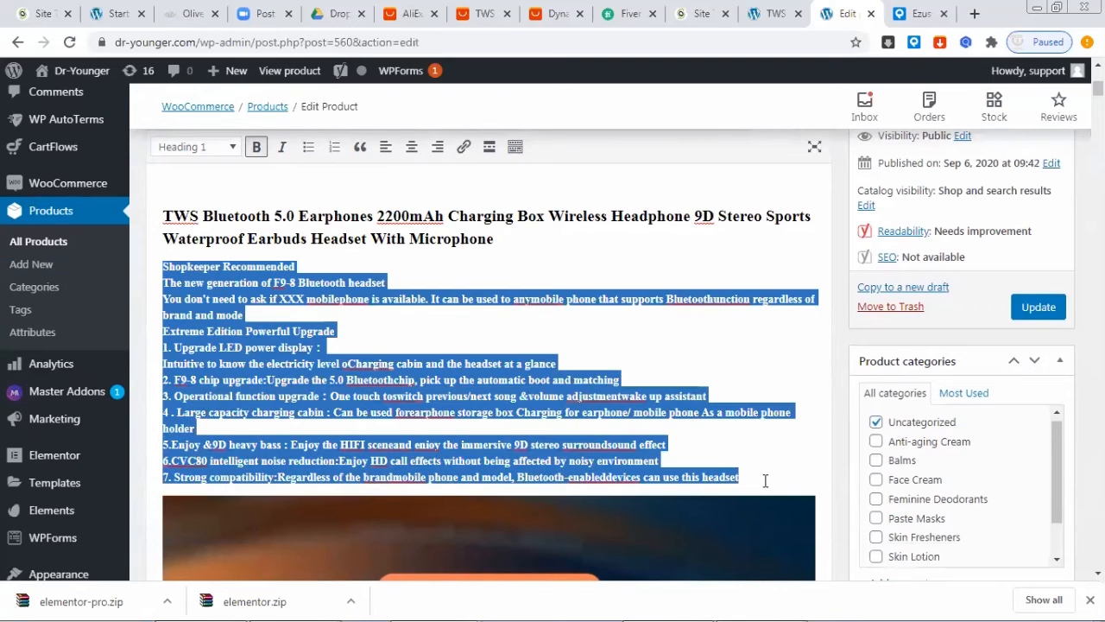
pyautogui.click(21, 605)
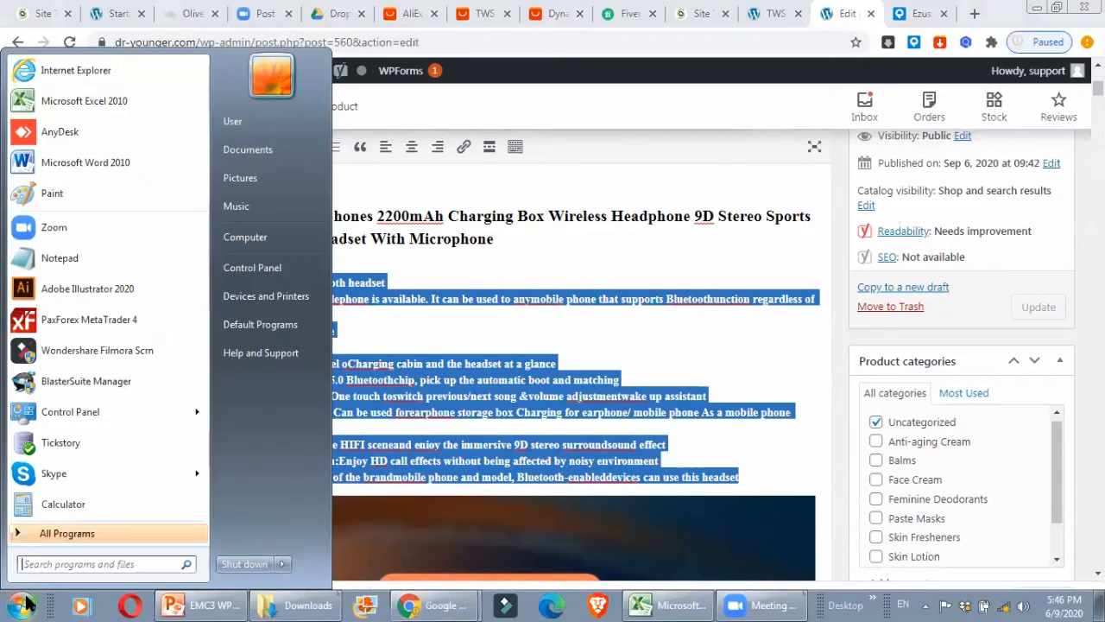
pyautogui.click(54, 257)
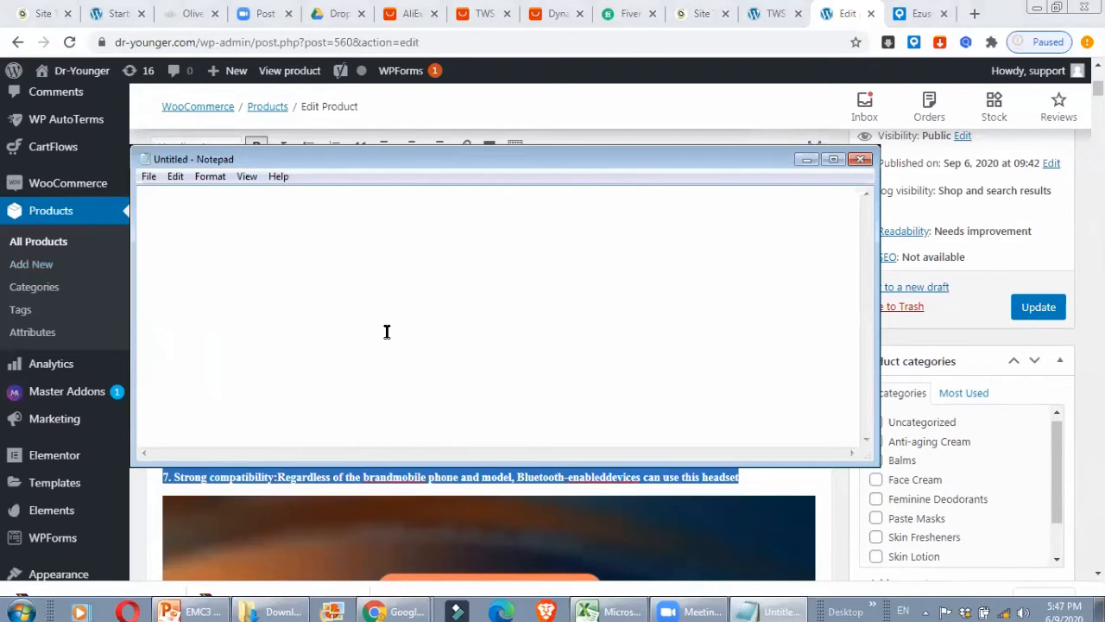
pyautogui.write('7. Strong compatibility:Regardless of the brandmobile phone and model, Bluetooth-enableddevices can use this headset')
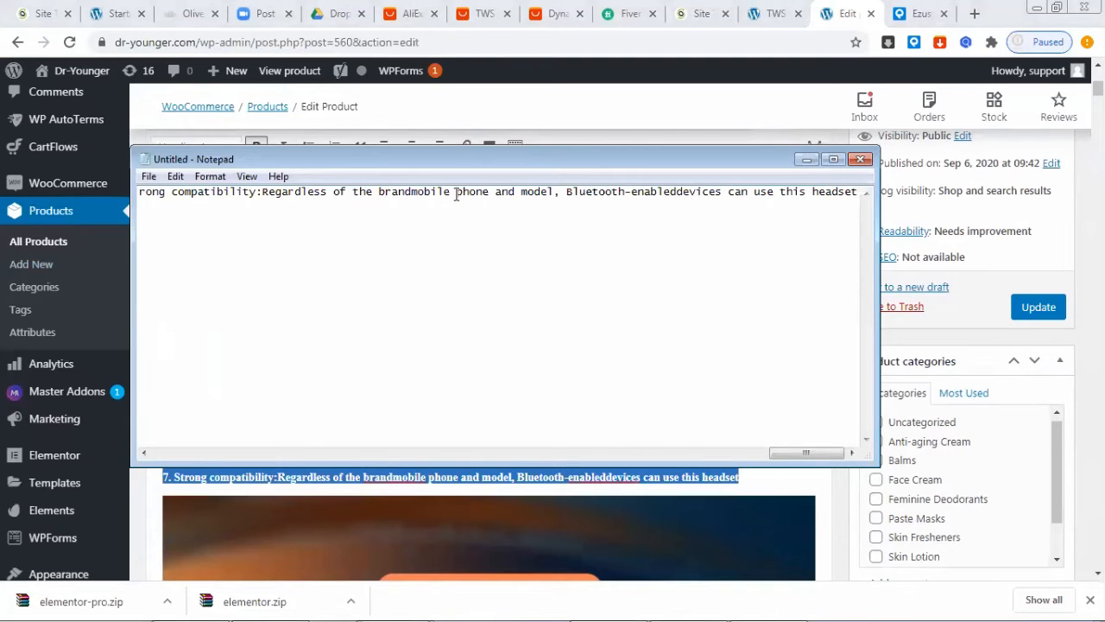
pyautogui.hotkey('ctrl', 'a')
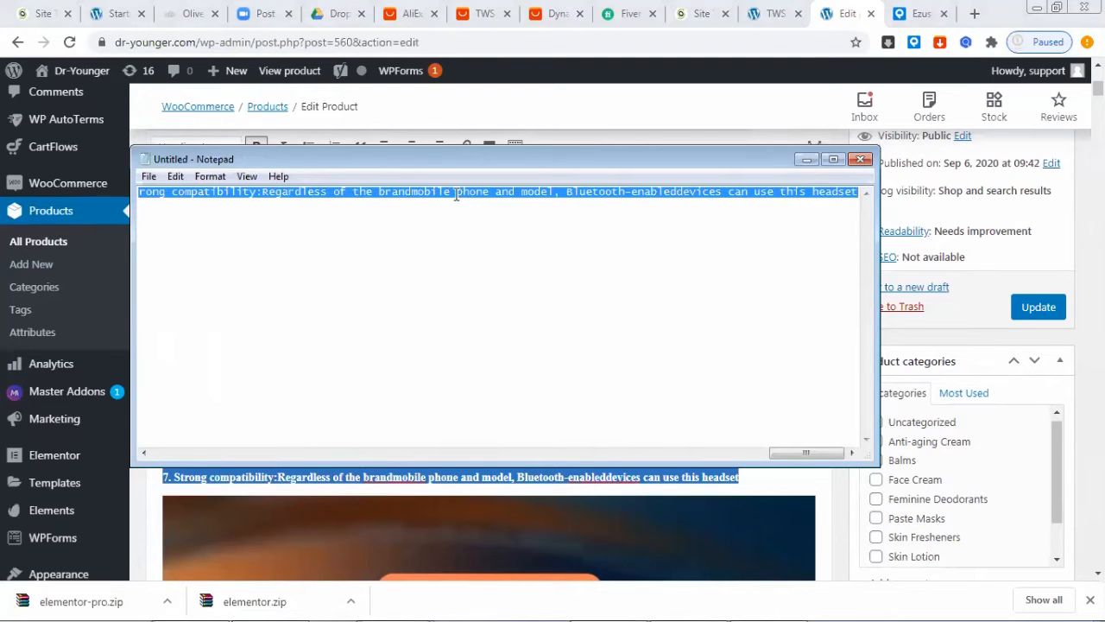
pyautogui.click(806, 160)
# Step: Replace the bold feature text in the product description with the plain version from Notepad
pyautogui.click(740, 456)
pyautogui.moveTo(748, 473); pyautogui.dragTo(159, 259)
pyautogui.press('BackSpace')
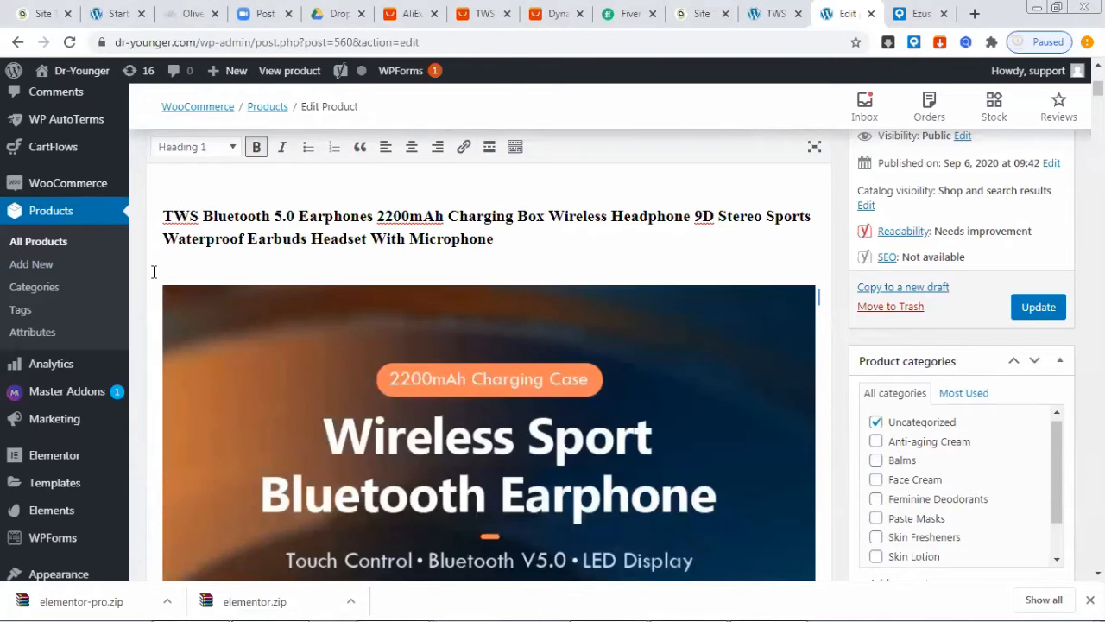
pyautogui.write("Shopkeeper Recommended The new generation of F9-8 Bluetooth headset You don't need to ask if XXX mobilephone is available. It can be used to anymobile phone that supports Bluetoothunction regardless of brand and mode Extreme Edition Powerful Upgrade 1. Upgrade LED power display： Intuitive to know the electricity level oCharging cabin and the headset at a glance 2. F9-8 chip upgrade:Upgrade the 5.0 Bluetoothchip, pick up the automatic boot and matching 3. Operational function upgrade：One touch toswitch previous/next song &volume adjustmentwake up assistant 4. Large capacity charging cabin：Can be used forearphone storage box Charging for earphone/ mobile phone As a mobile phone holder 5.Enjoy &9D heavy bass：Enjoy the HIFI sceneand enjoy the immersive 9D stereo surroundsound effect 6.CVC80 intelligent noise reduction:Enjoy HD call effects without being affected by noisy environment 7. Strong compatibility:Regardless of the brandmobile phone and model, Bluetooth-enableddevices can use this headset")
# Step: Try Heading 3 and Heading 6 on the newly pasted feature text
pyautogui.moveTo(713, 461); pyautogui.dragTo(159, 260)
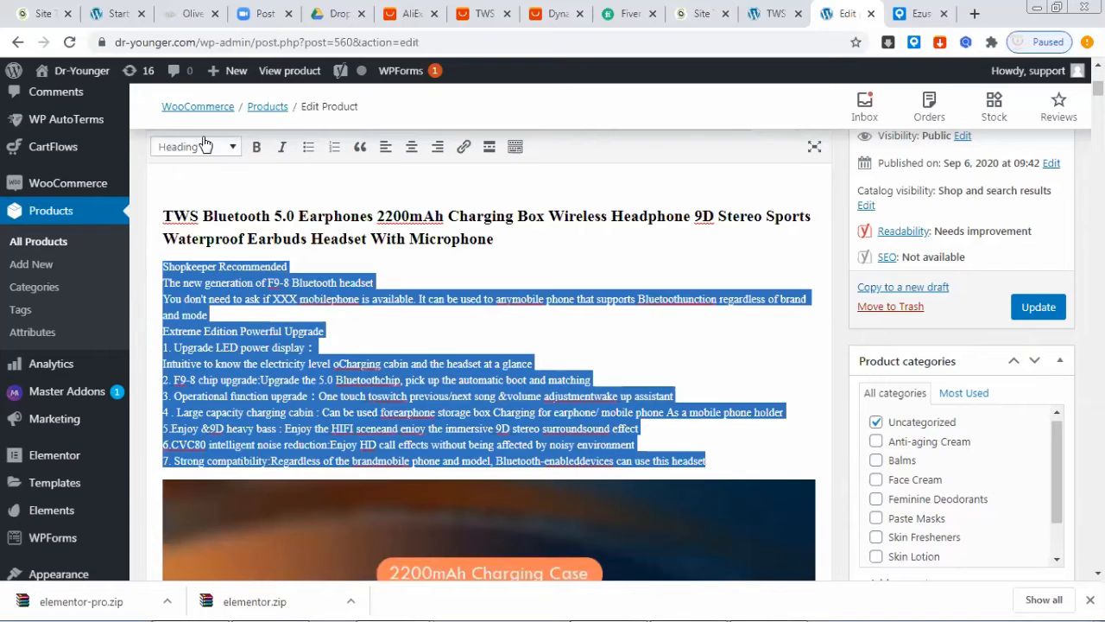
pyautogui.click(207, 147)
pyautogui.click(221, 273)
pyautogui.click(223, 180)
pyautogui.click(195, 146)
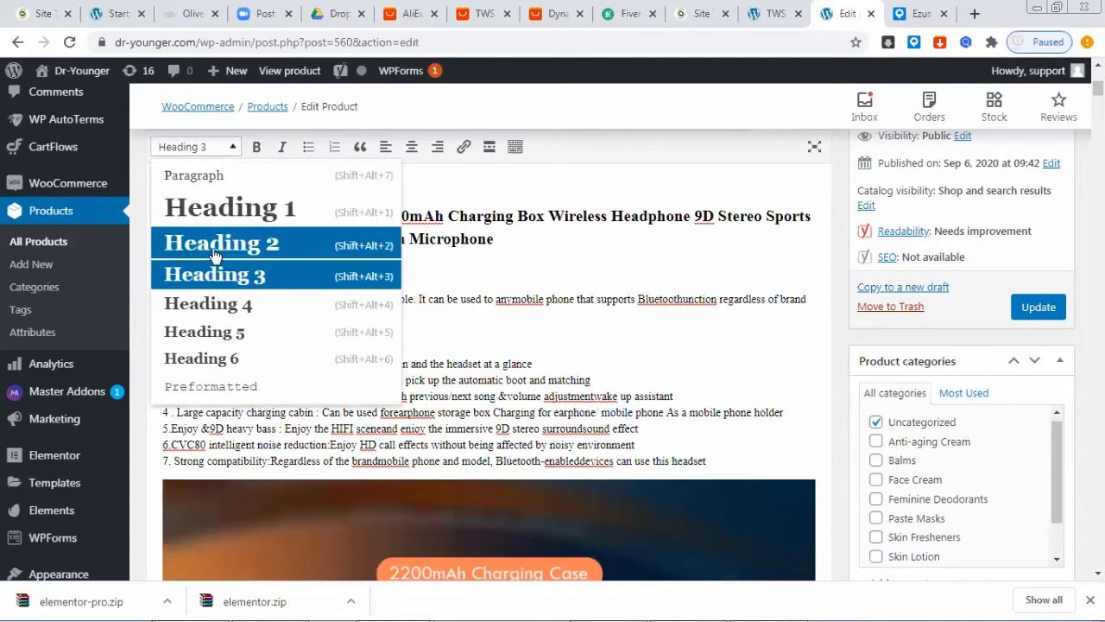
pyautogui.click(230, 354)
# Step: Format the complete feature text from "Shopkeeper Recommended" through point 7 as Heading 3
pyautogui.moveTo(706, 460); pyautogui.dragTo(159, 264)
pyautogui.click(197, 147)
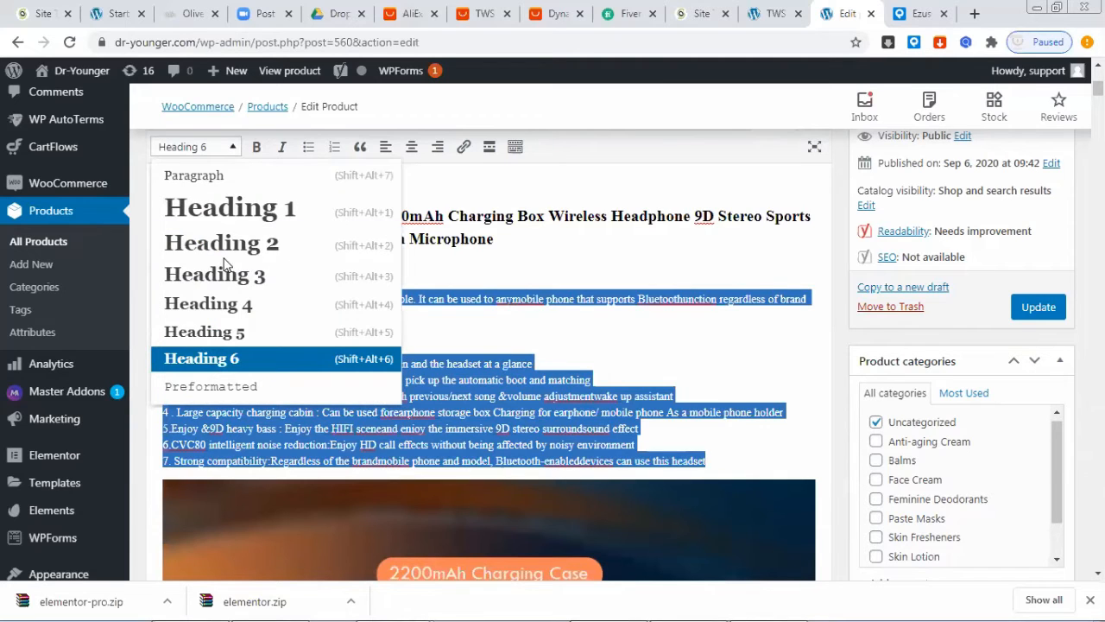
pyautogui.click(223, 270)
pyautogui.click(256, 291)
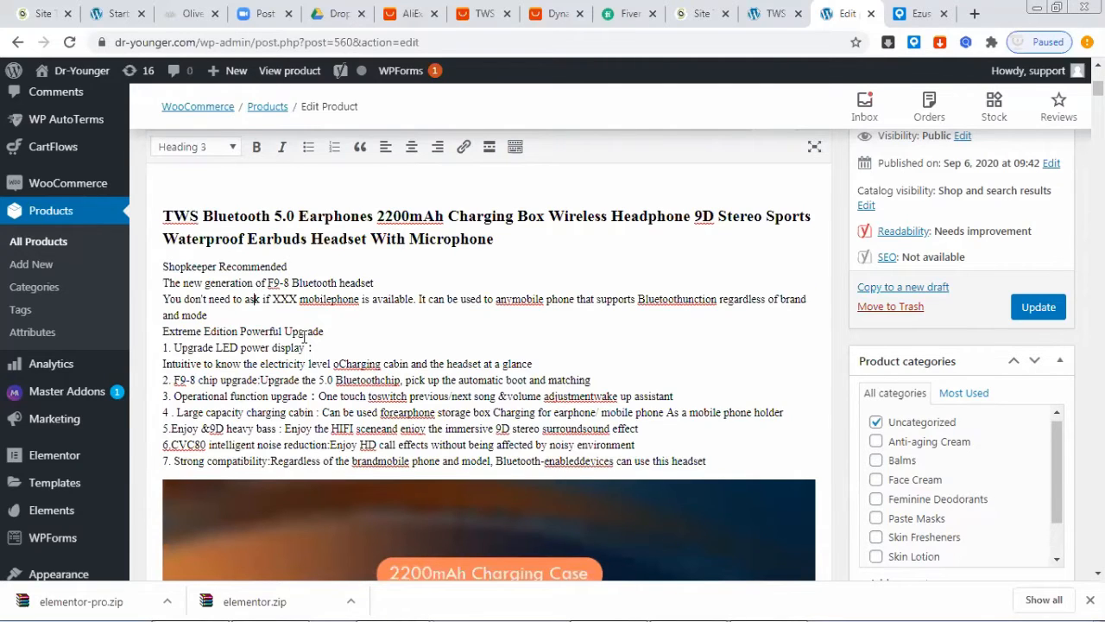
# Step: Remove the blank space around the description's title line and insert an empty line above "Shopkeeper Recommended"
pyautogui.scroll(2, 680, 448)
pyautogui.scroll(-2, 432, 423)
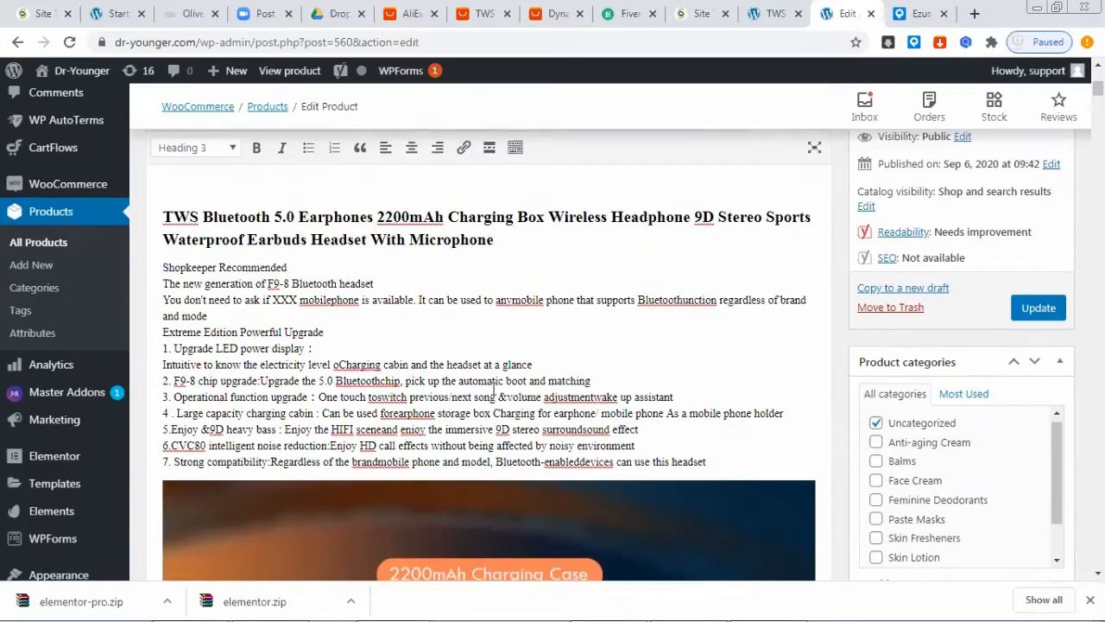
pyautogui.scroll(2, 178, 393)
pyautogui.click(168, 377)
pyautogui.press('BackSpace')
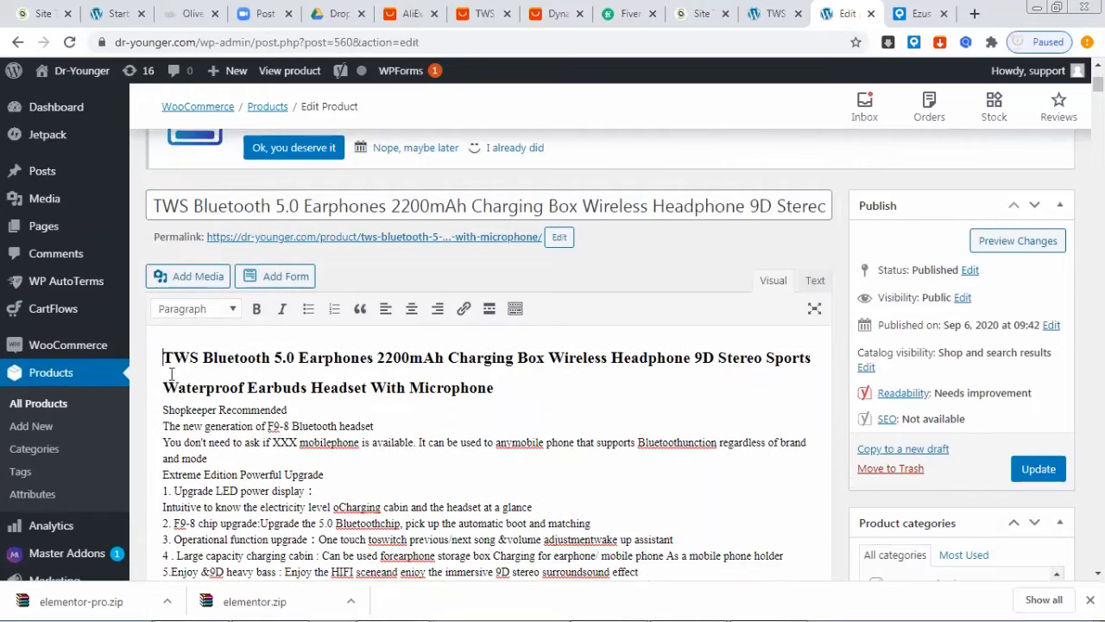
pyautogui.click(185, 410)
pyautogui.press('Return')
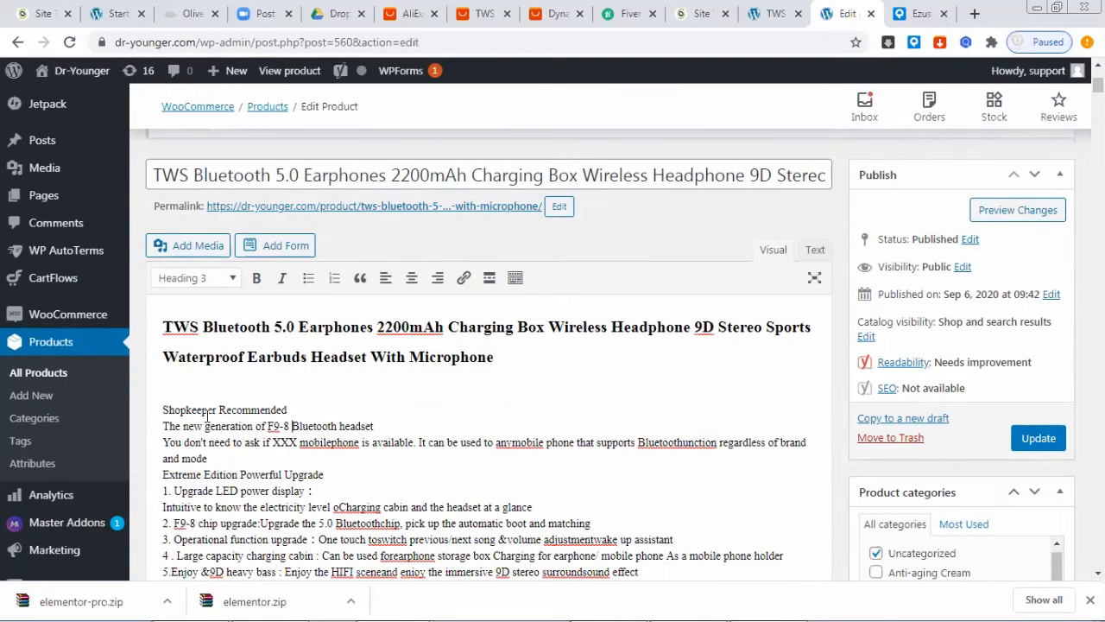
# Step: Examine the description's HTML code, including the h3 tags around the feature text and the image links below it
pyautogui.click(815, 250)
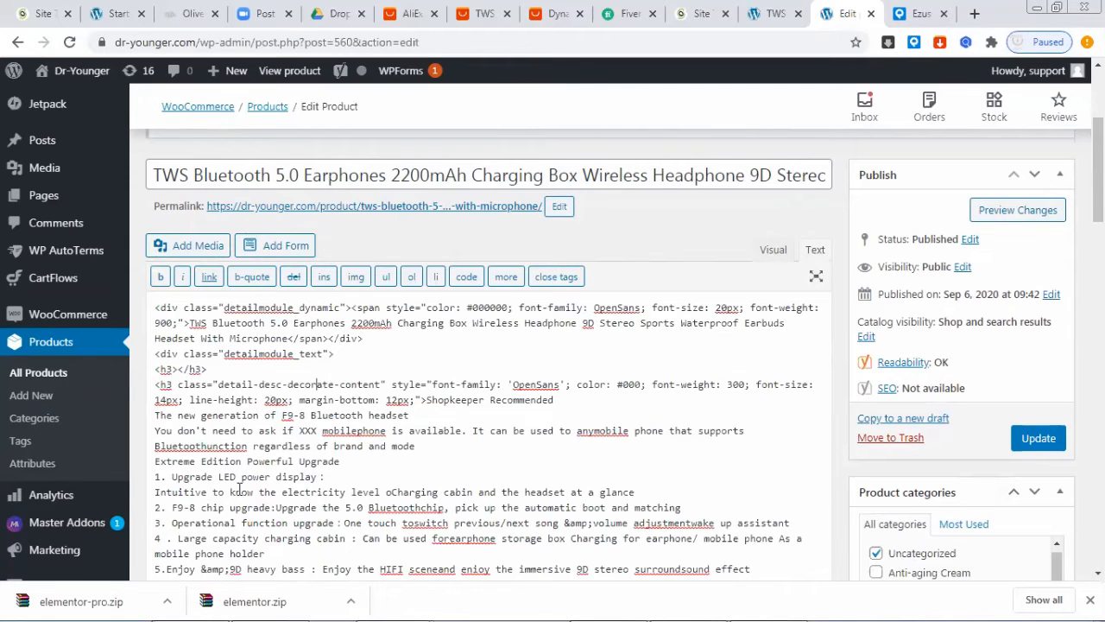
pyautogui.click(773, 250)
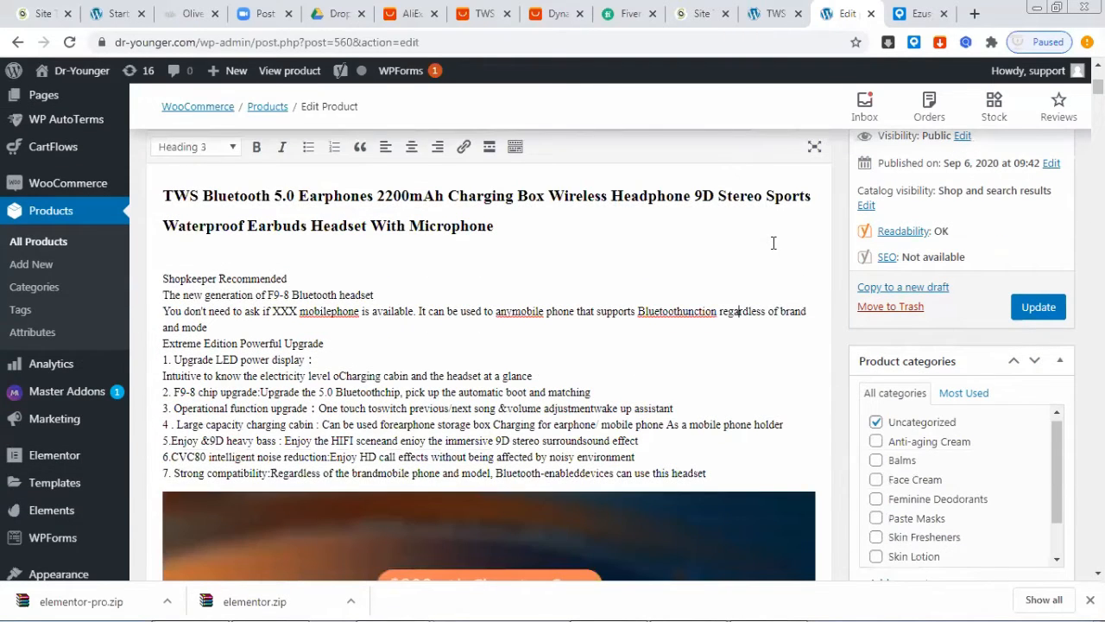
pyautogui.scroll(2, 804, 250)
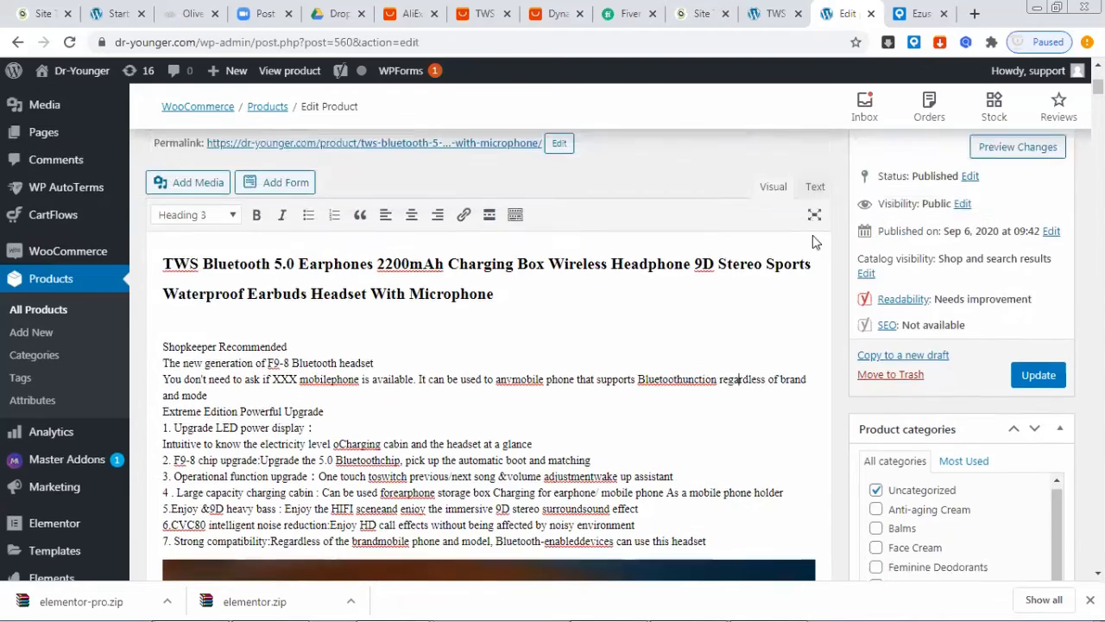
pyautogui.click(811, 280)
pyautogui.click(344, 390)
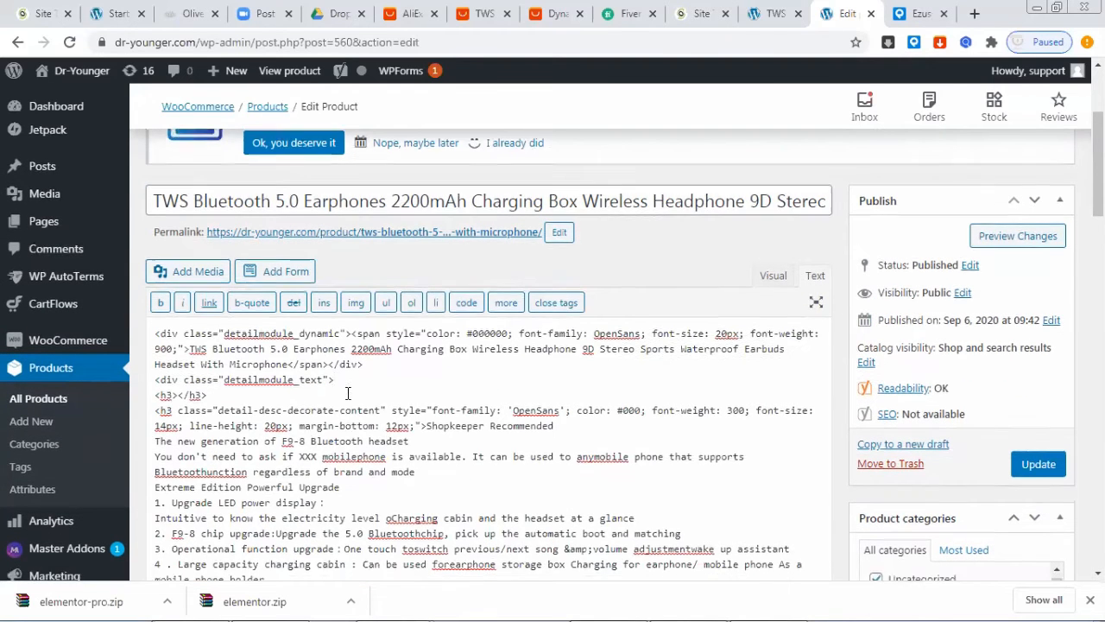
pyautogui.scroll(-2, 348, 393)
pyautogui.scroll(-2, 348, 393)
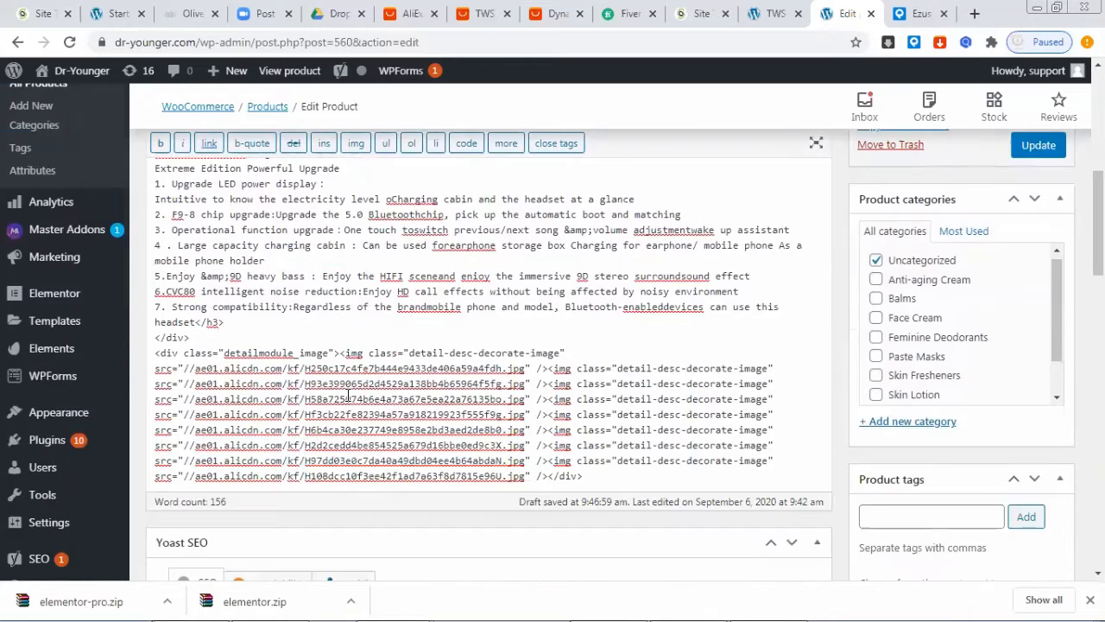
pyautogui.scroll(2, 348, 395)
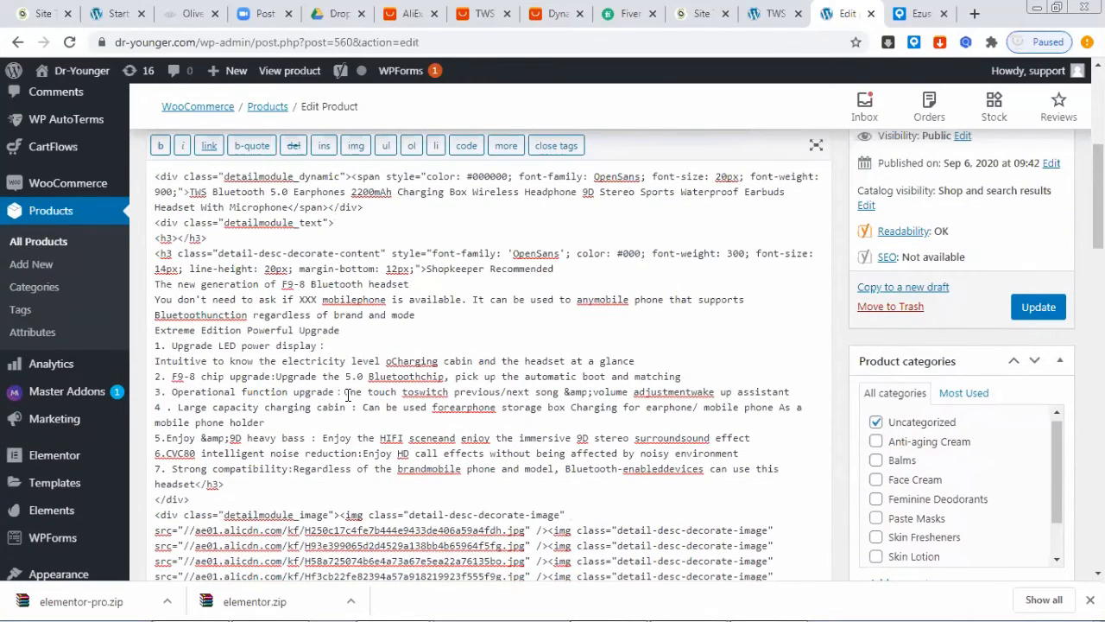
pyautogui.scroll(1, 348, 395)
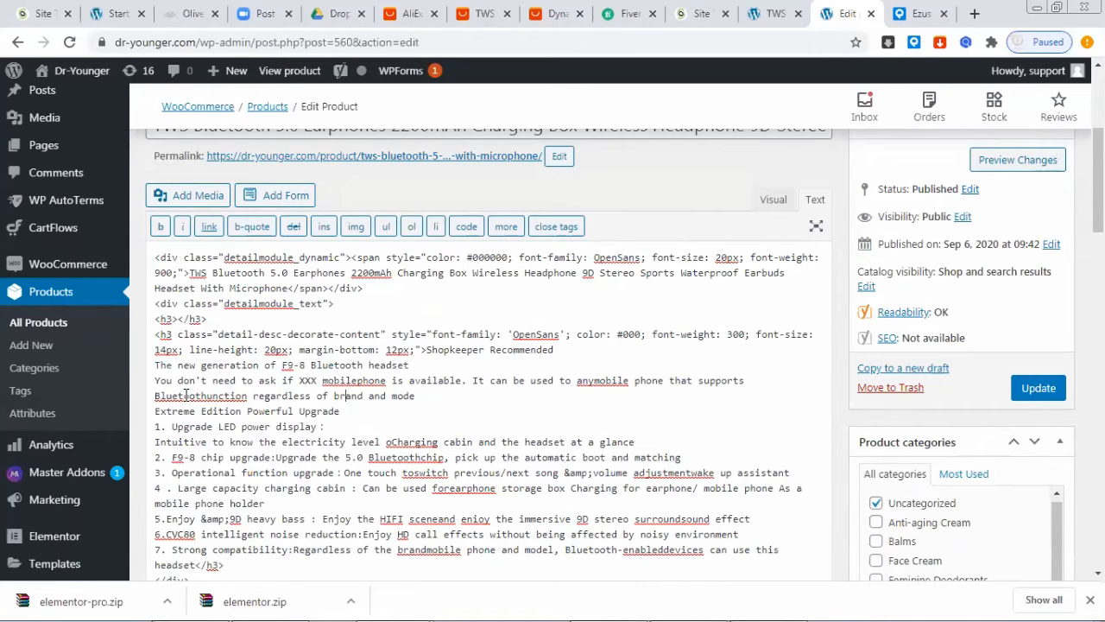
# Step: Return to visual editing and delete the whole feature text and the empty line between the title and the first image
pyautogui.click(774, 200)
pyautogui.moveTo(164, 278); pyautogui.dragTo(750, 476)
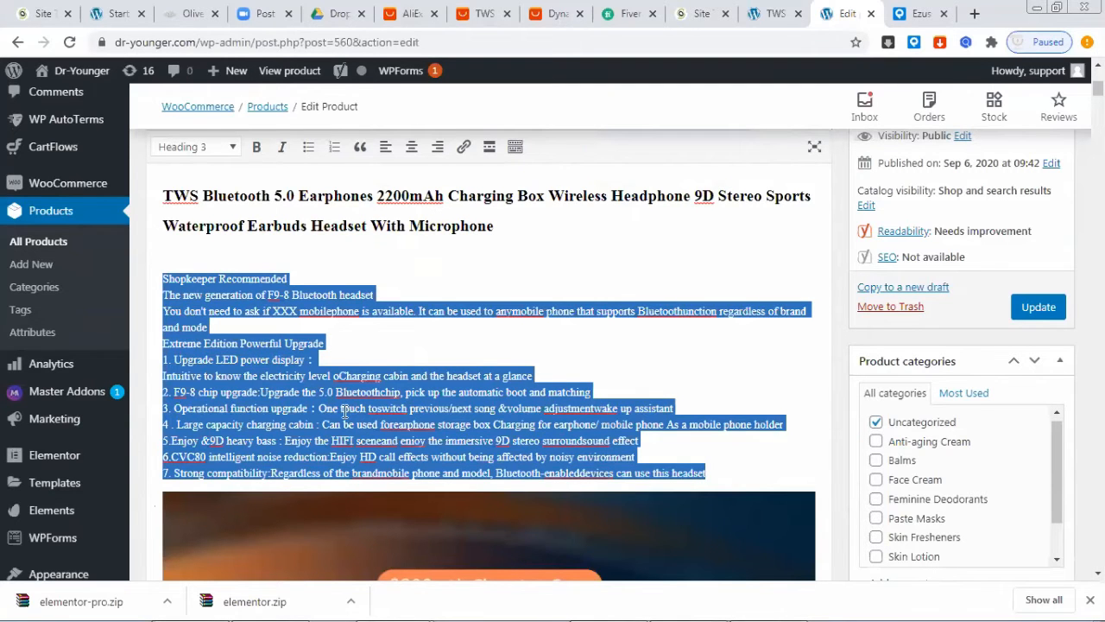
pyautogui.press('BackSpace')
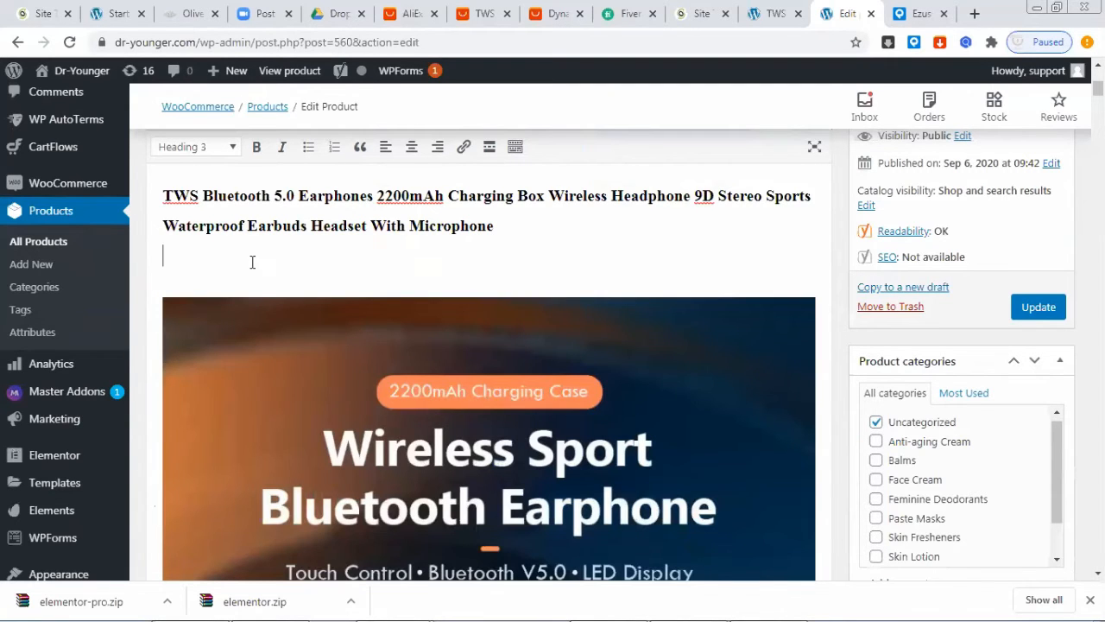
pyautogui.press('BackSpace')
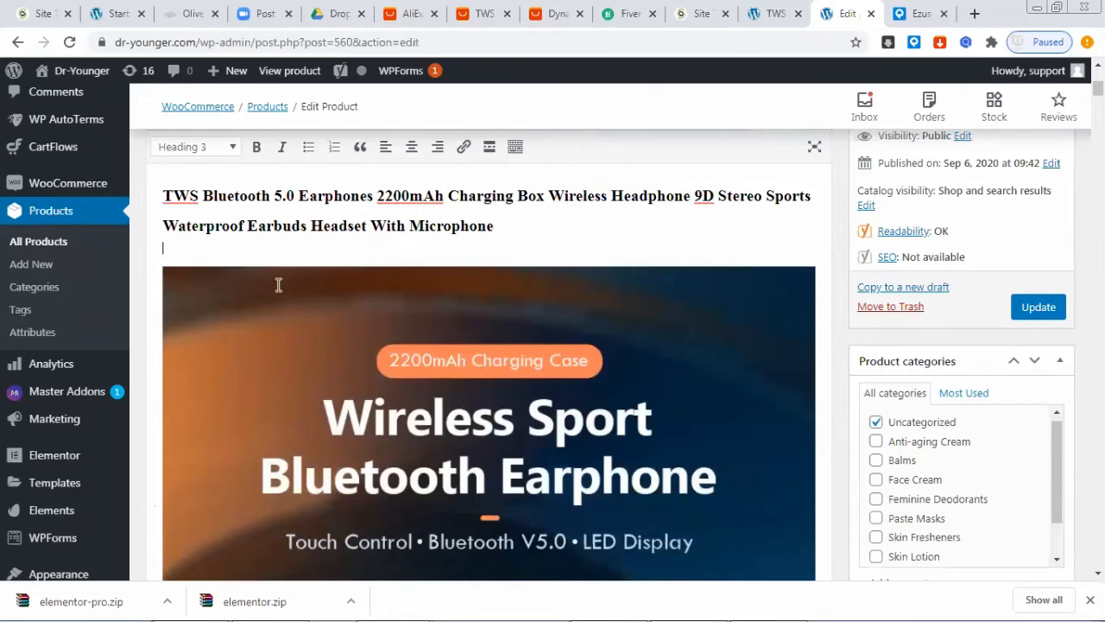
# Step: Paste the removed feature text into the empty product short description and switch that editor to visual editing
pyautogui.scroll(3, 279, 284)
pyautogui.scroll(-4, 424, 319)
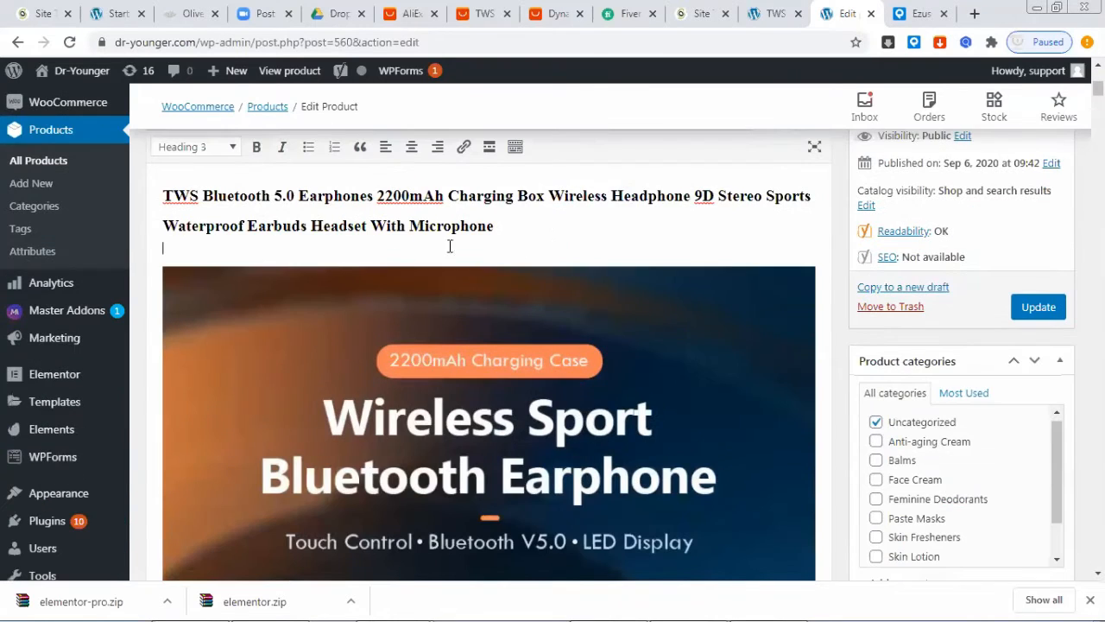
pyautogui.scroll(-9, 326, 285)
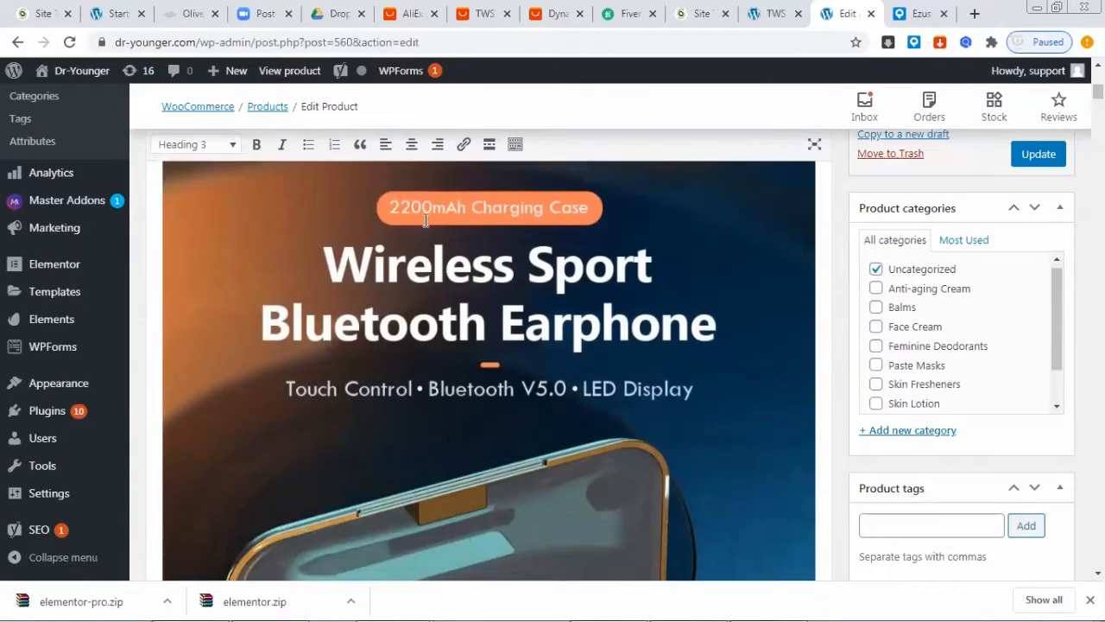
pyautogui.scroll(-15, 478, 231)
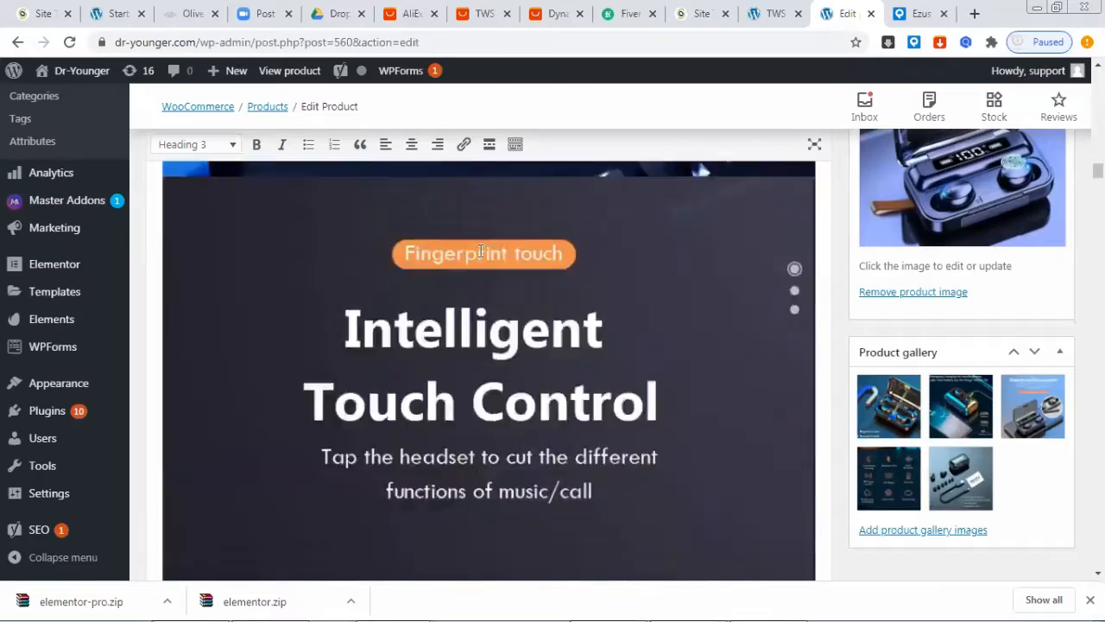
pyautogui.scroll(-15, 485, 263)
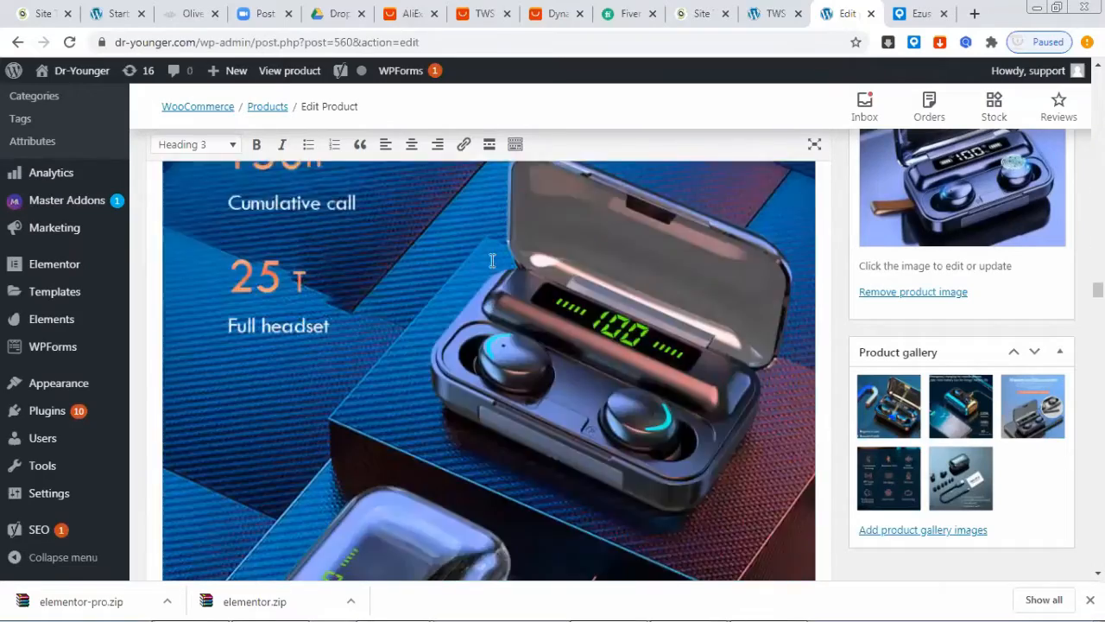
pyautogui.scroll(-15, 501, 259)
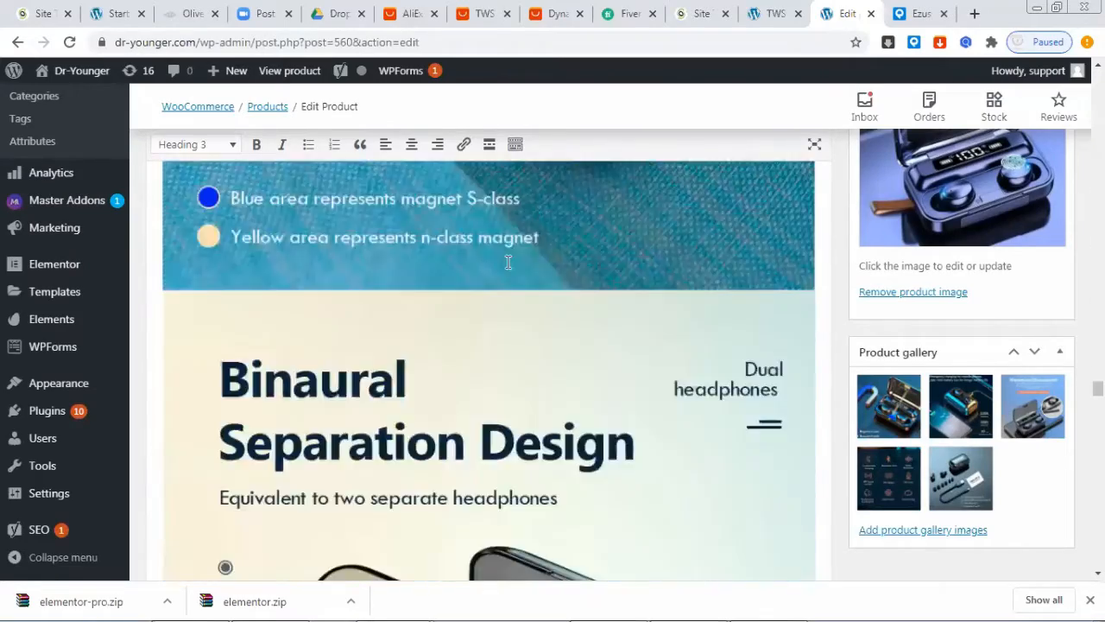
pyautogui.scroll(-15, 507, 259)
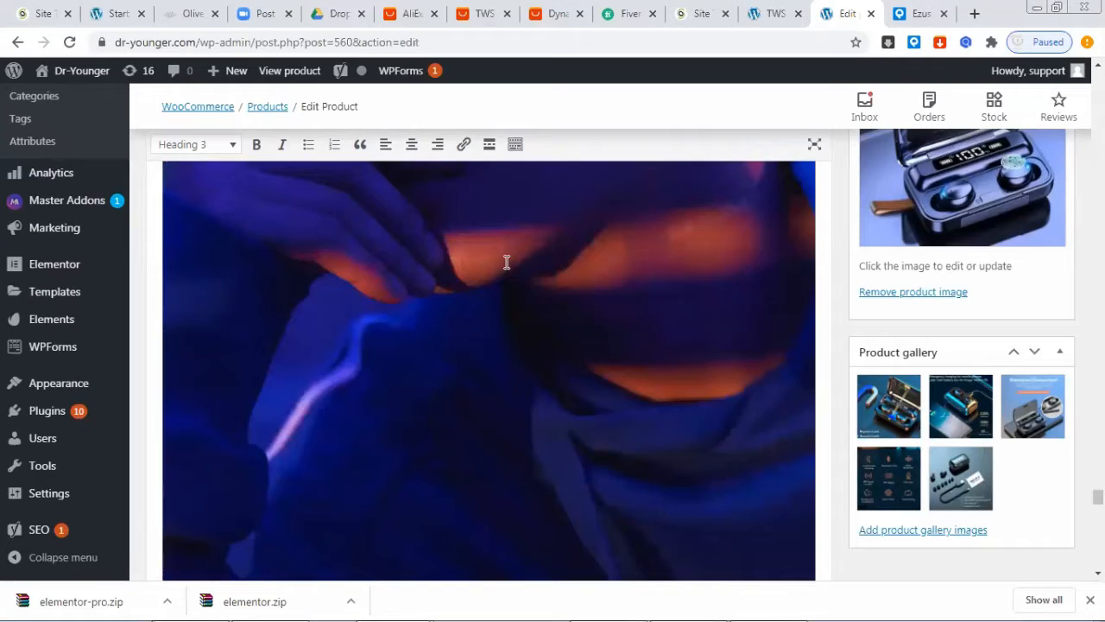
pyautogui.scroll(-10, 505, 270)
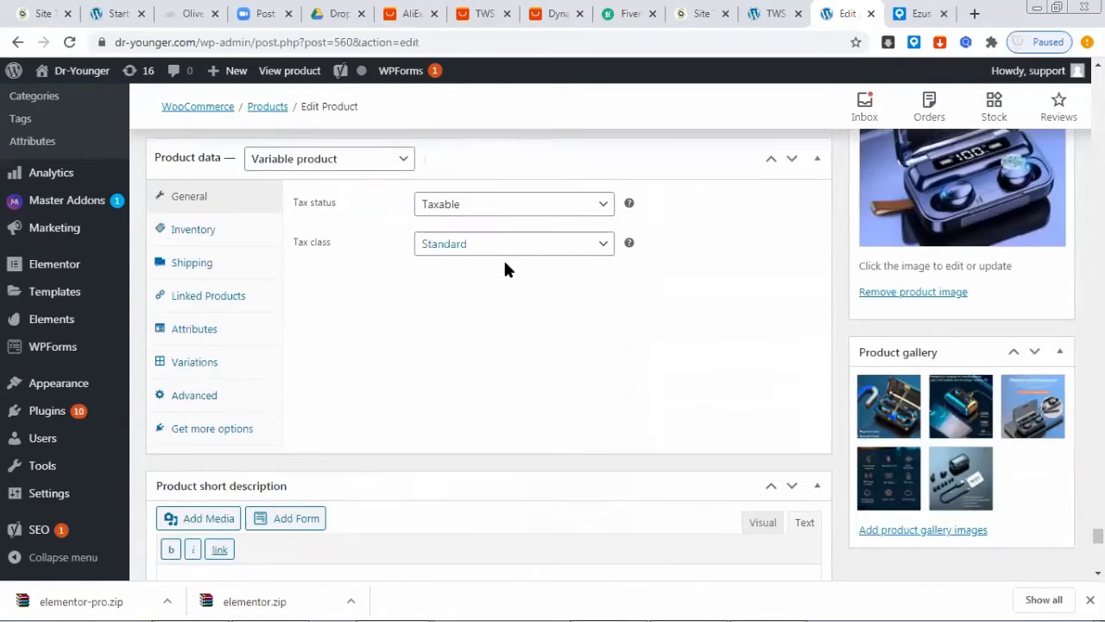
pyautogui.scroll(-2, 505, 269)
pyautogui.click(267, 298)
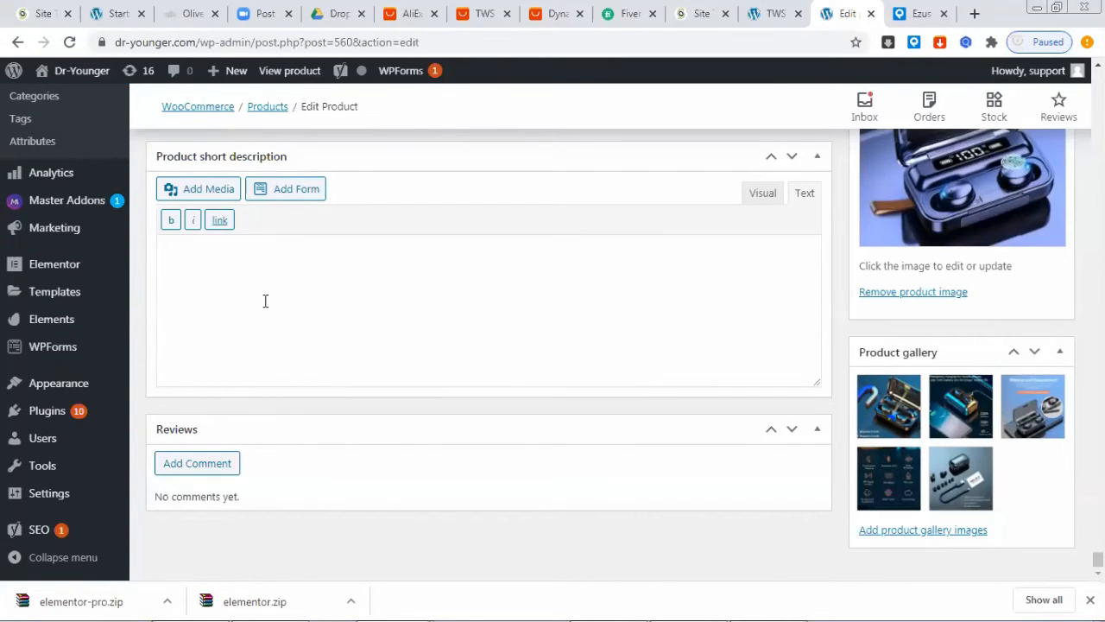
pyautogui.hotkey('ctrl', 'v')
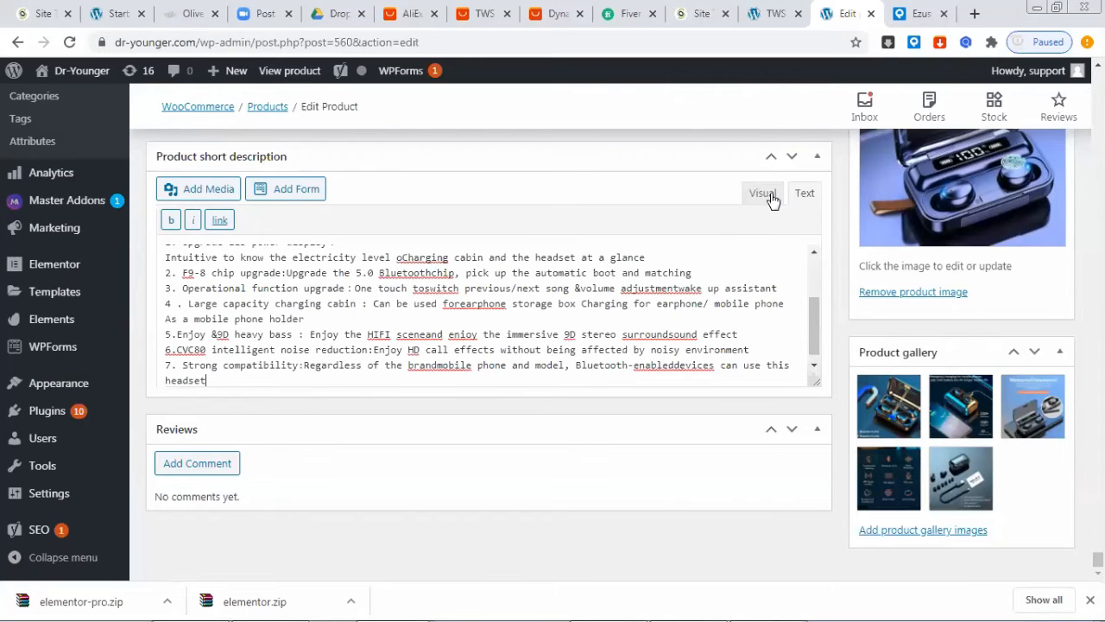
pyautogui.click(768, 195)
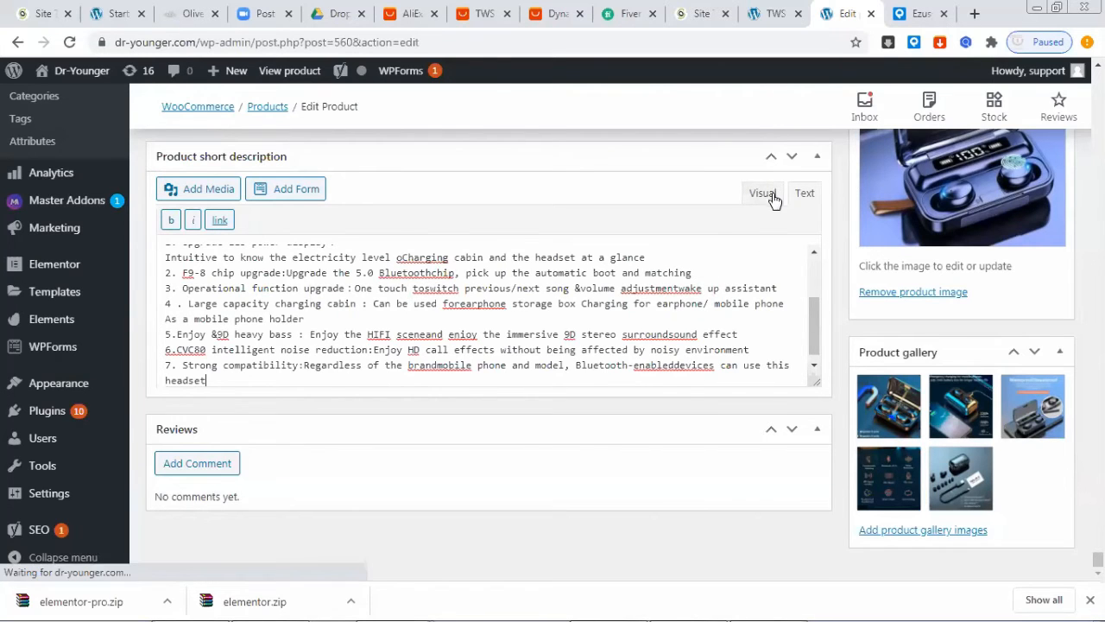
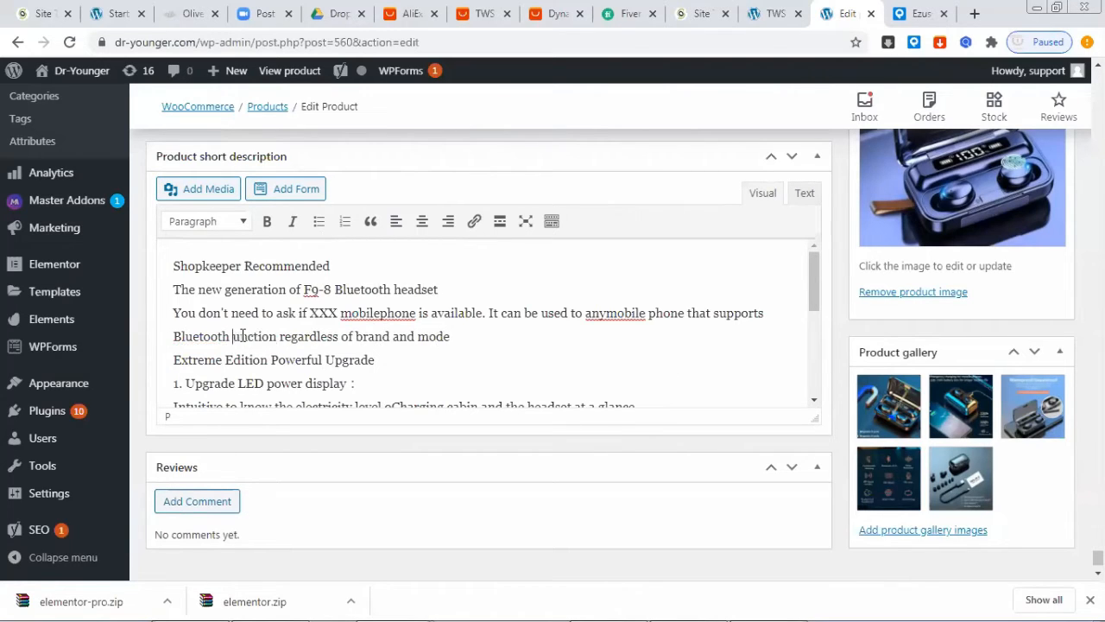
# Step: Correct the short description's wording to "Bluetooth Function", "mobile phone" and "any mobile phone"
pyautogui.write('F')
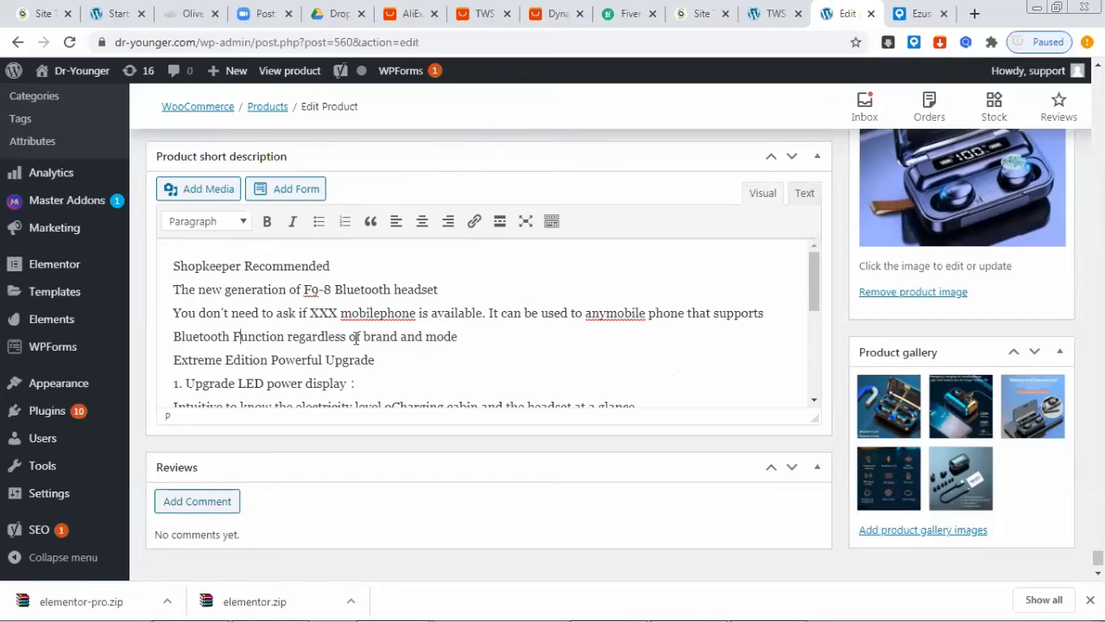
pyautogui.click(383, 313)
pyautogui.click(537, 354)
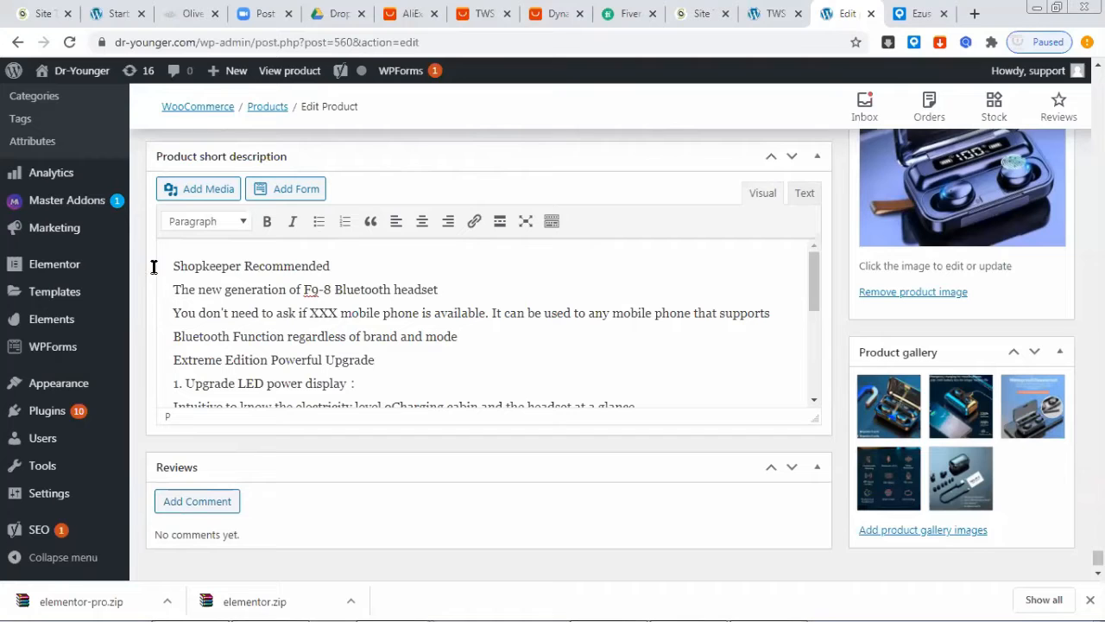
# Step: Delete the "Shopkeeper Recommended" line from the short description, including its empty line
pyautogui.moveTo(368, 264); pyautogui.dragTo(129, 253)
pyautogui.press('BackSpace')
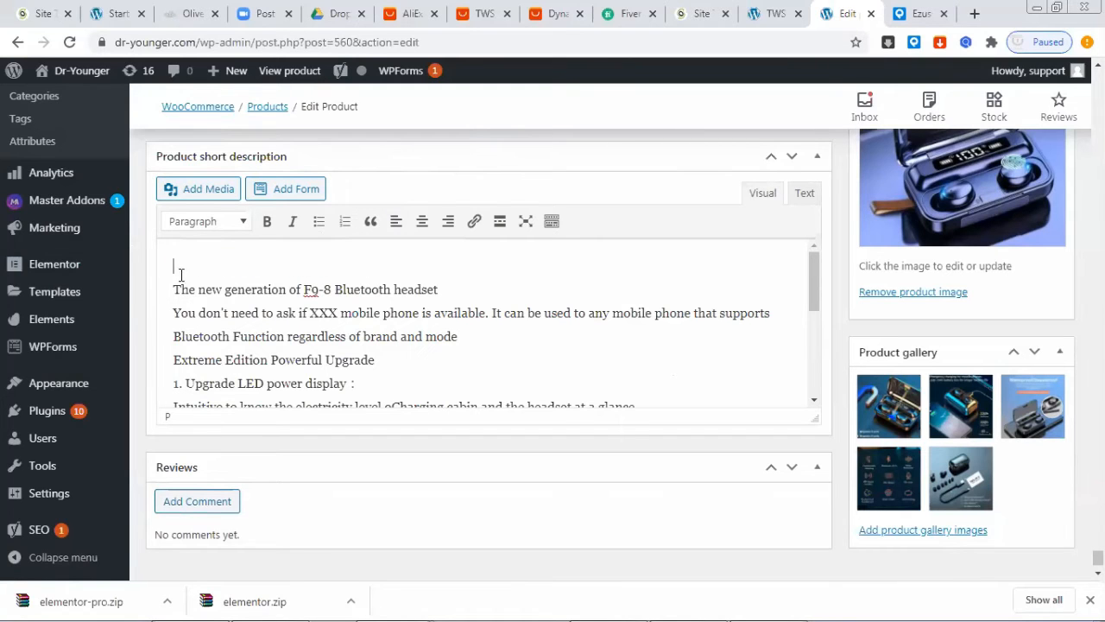
pyautogui.press('BackSpace')
pyautogui.click(185, 289)
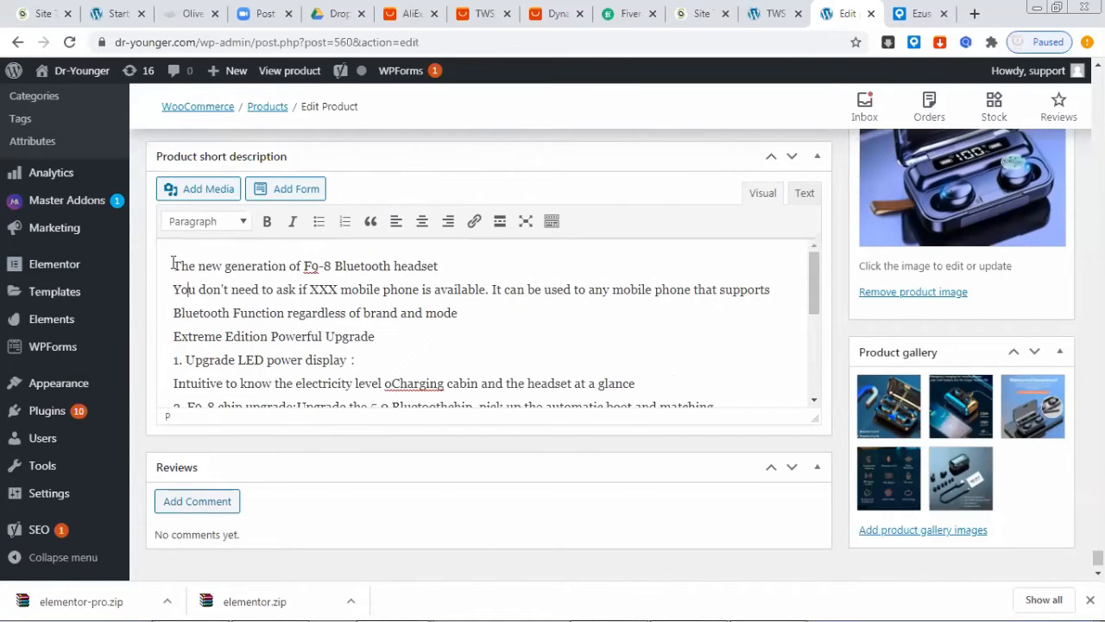
# Step: Make the entire short description text bold
pyautogui.hotkey('ctrl', 'a')
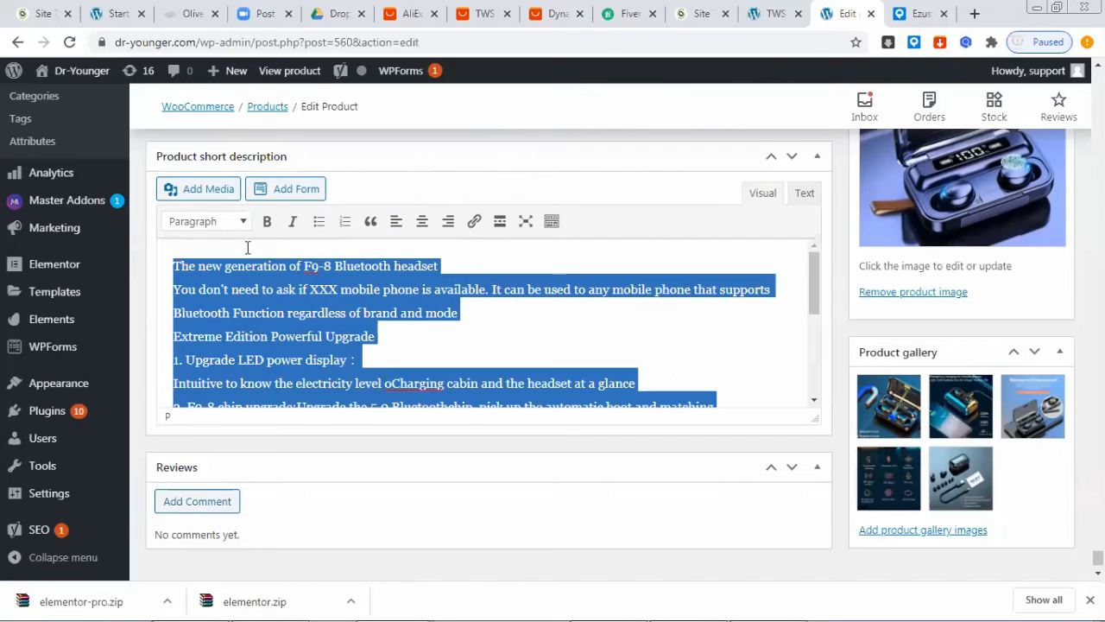
pyautogui.click(267, 221)
pyautogui.click(396, 316)
pyautogui.click(501, 353)
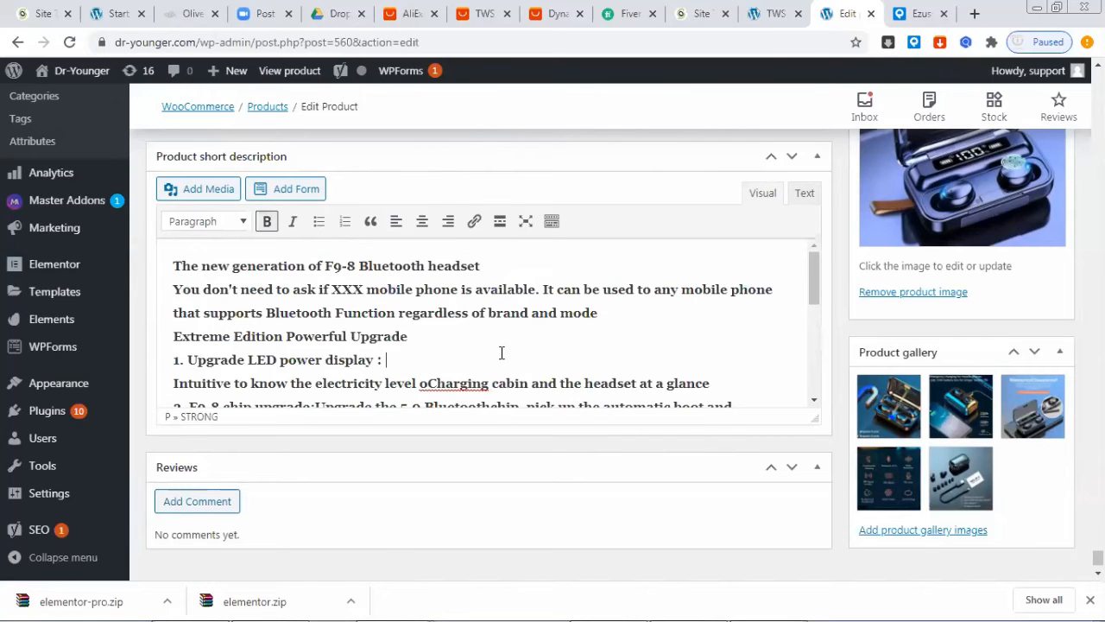
pyautogui.click(442, 330)
# Step: Insert a space after the numbers of points 5 and 6 in the short description
pyautogui.scroll(-5, 555, 321)
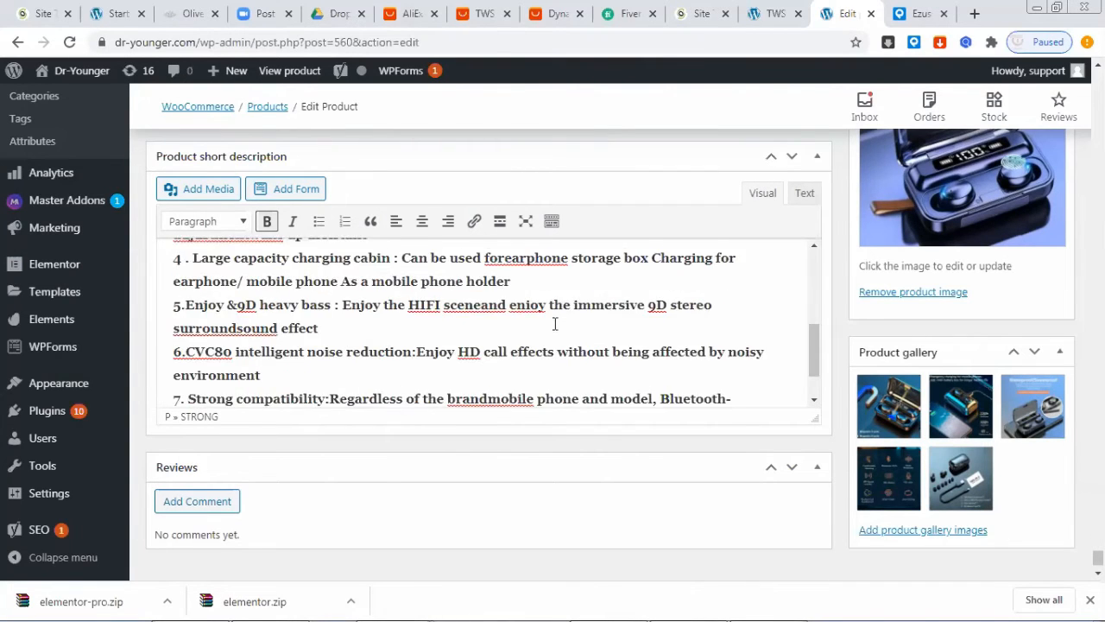
pyautogui.click(380, 355)
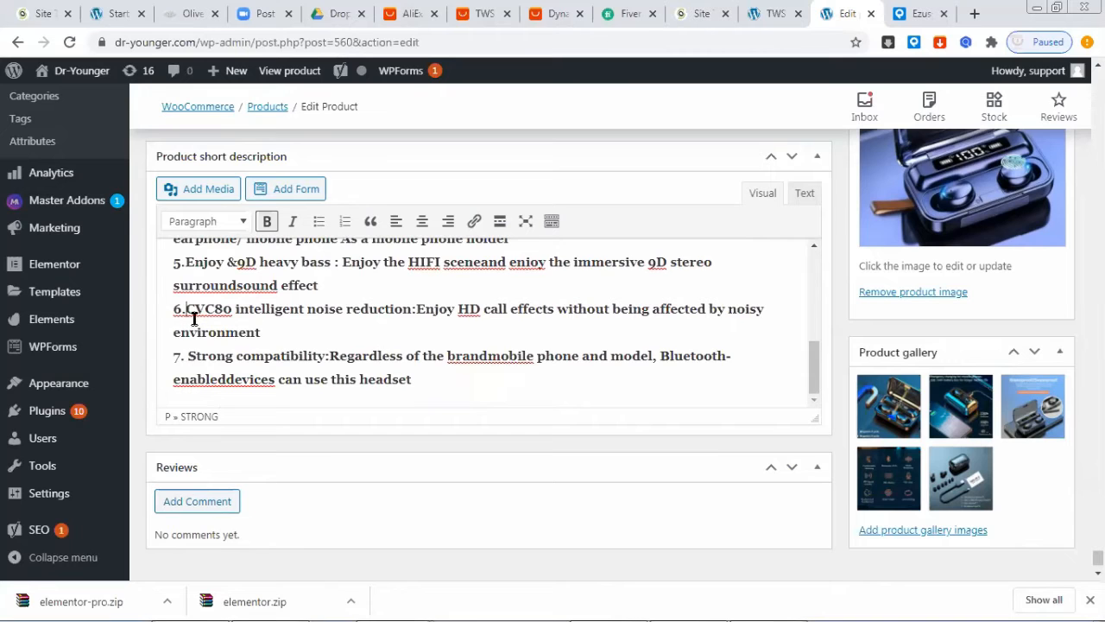
pyautogui.click(184, 265)
pyautogui.scroll(4, 188, 285)
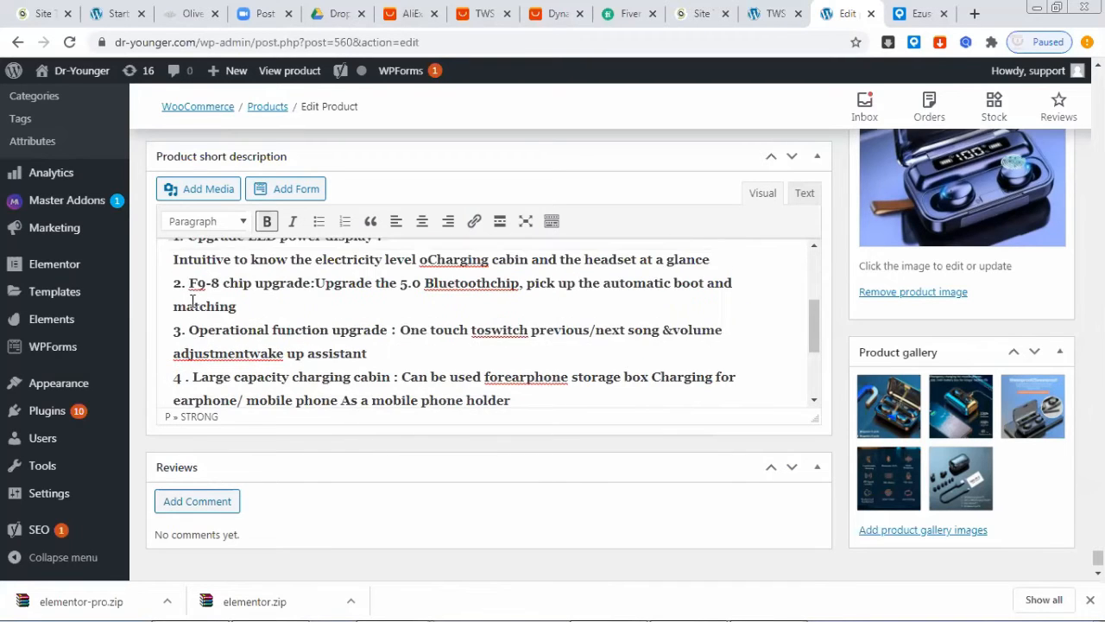
# Step: Insert an empty line between "Extreme Edition Powerful Upgrade" and point 1 in the short description
pyautogui.scroll(3, 192, 300)
pyautogui.click(446, 336)
pyautogui.click(622, 312)
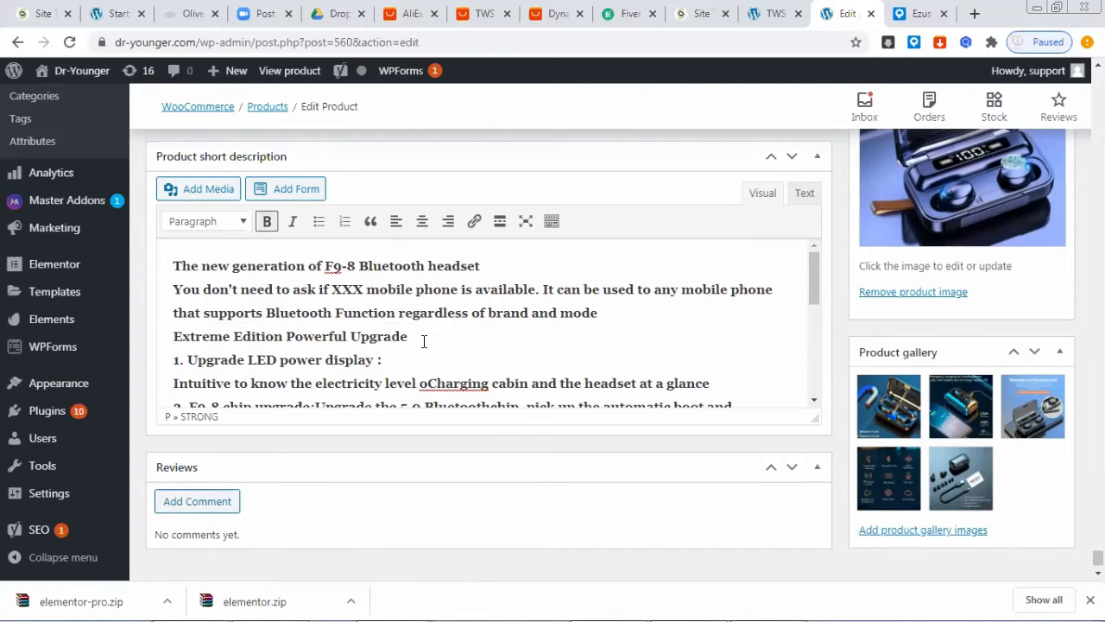
pyautogui.press('Return')
pyautogui.scroll(-2, 446, 322)
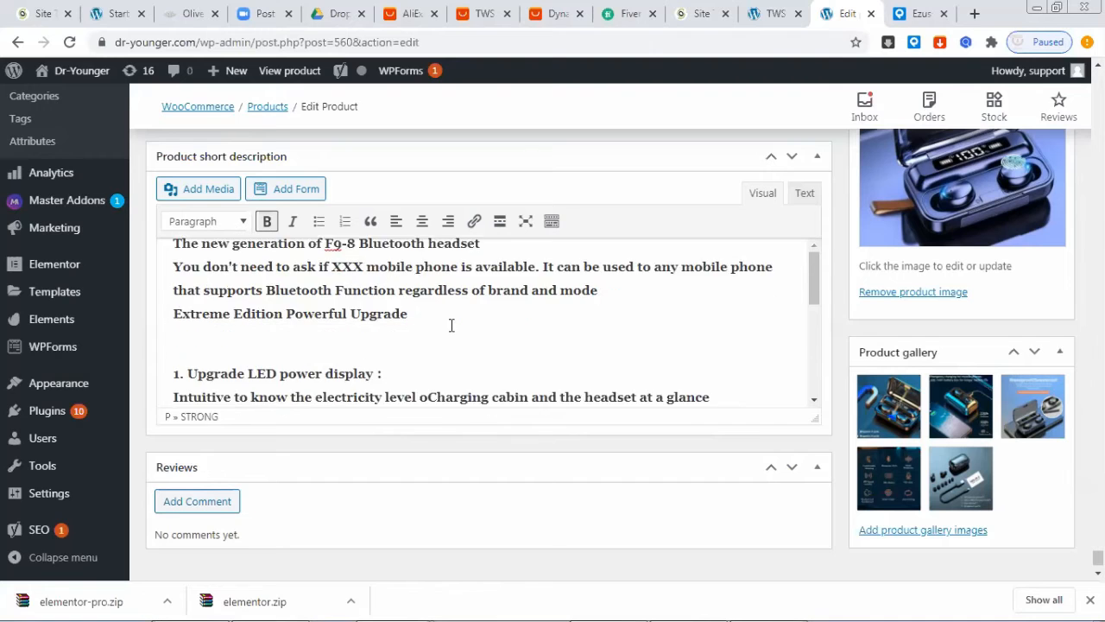
pyautogui.scroll(-1, 733, 463)
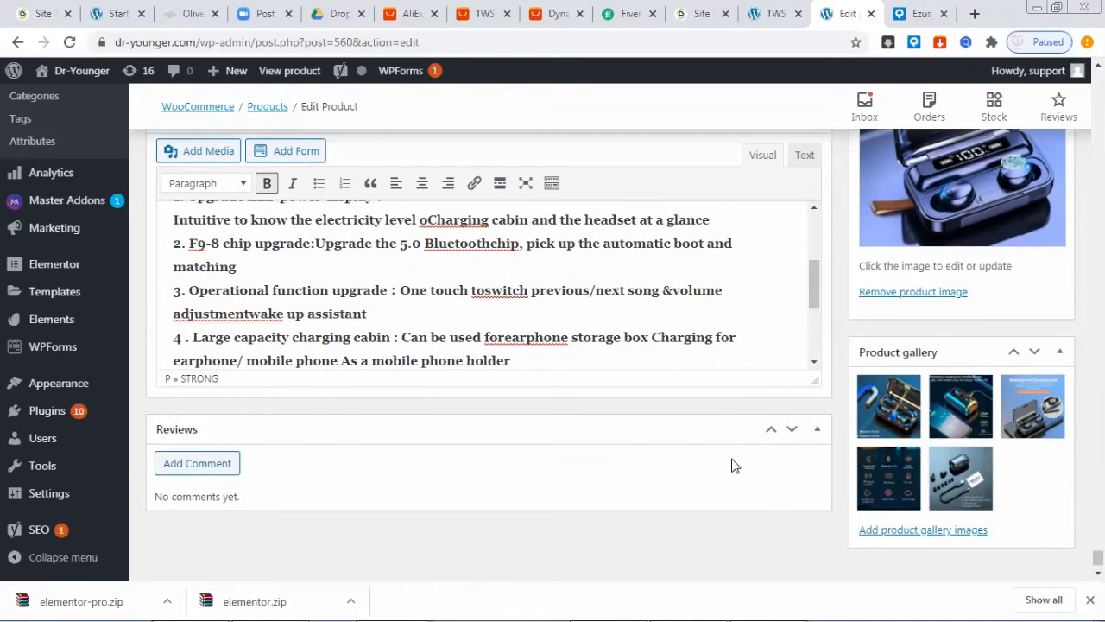
# Step: Check the short description's layout and update the published product with the changes
pyautogui.scroll(5, 308, 464)
pyautogui.scroll(-5, 350, 484)
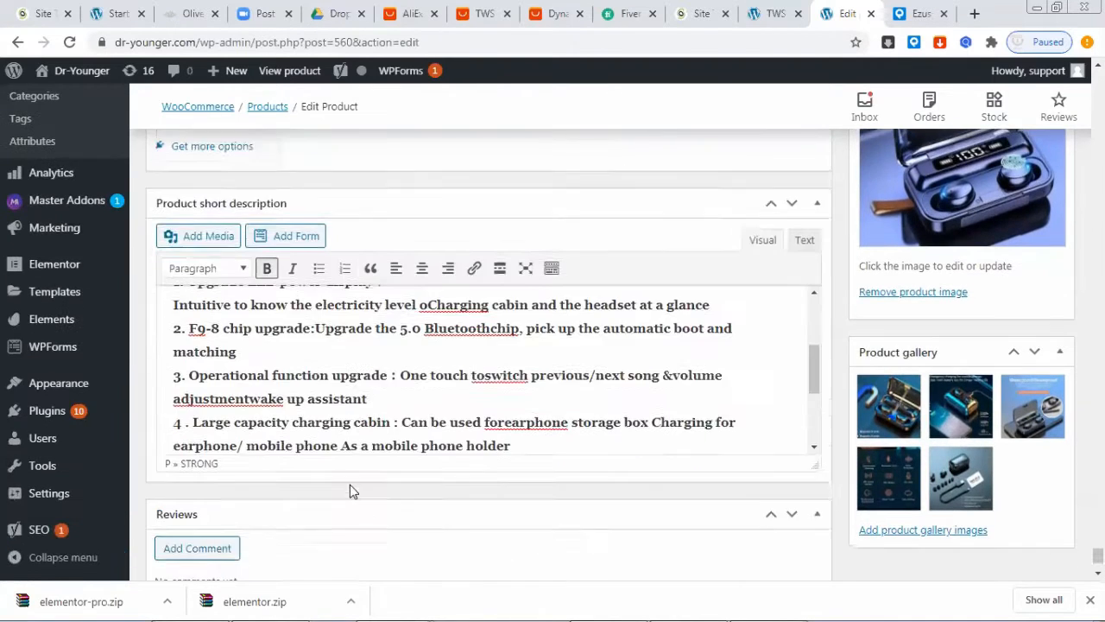
pyautogui.scroll(6, 380, 320)
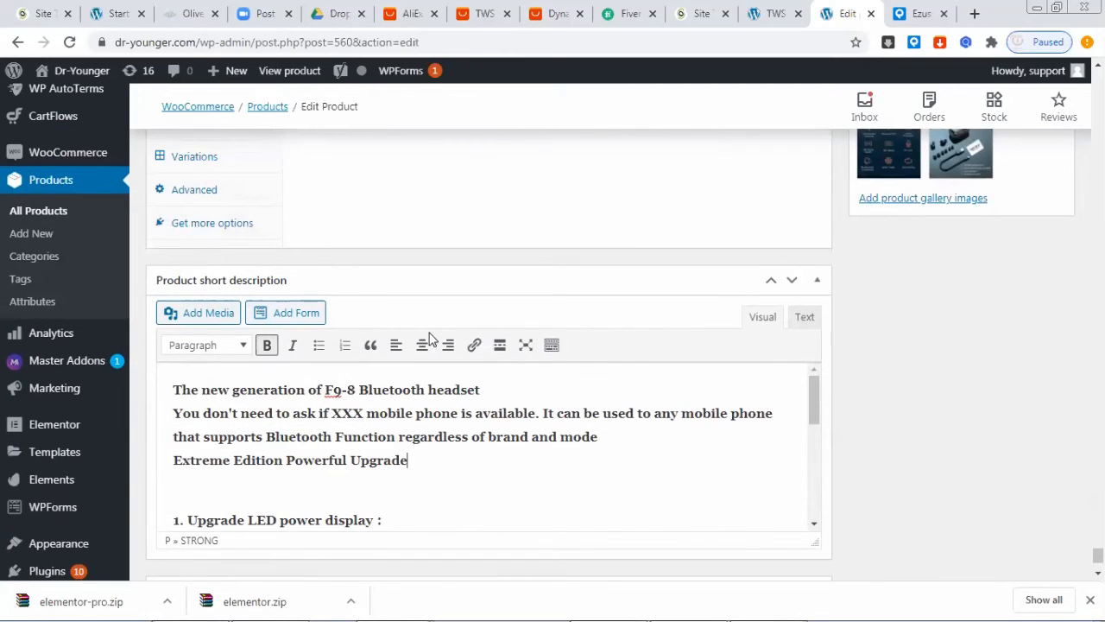
pyautogui.scroll(10, 486, 360)
pyautogui.scroll(10, 509, 355)
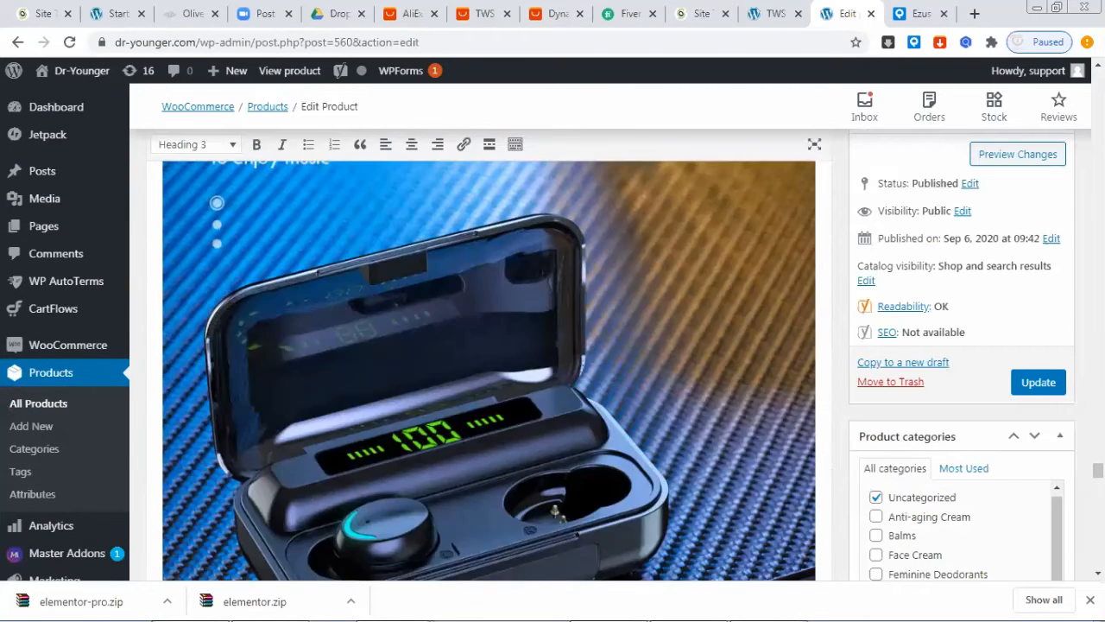
pyautogui.click(1039, 387)
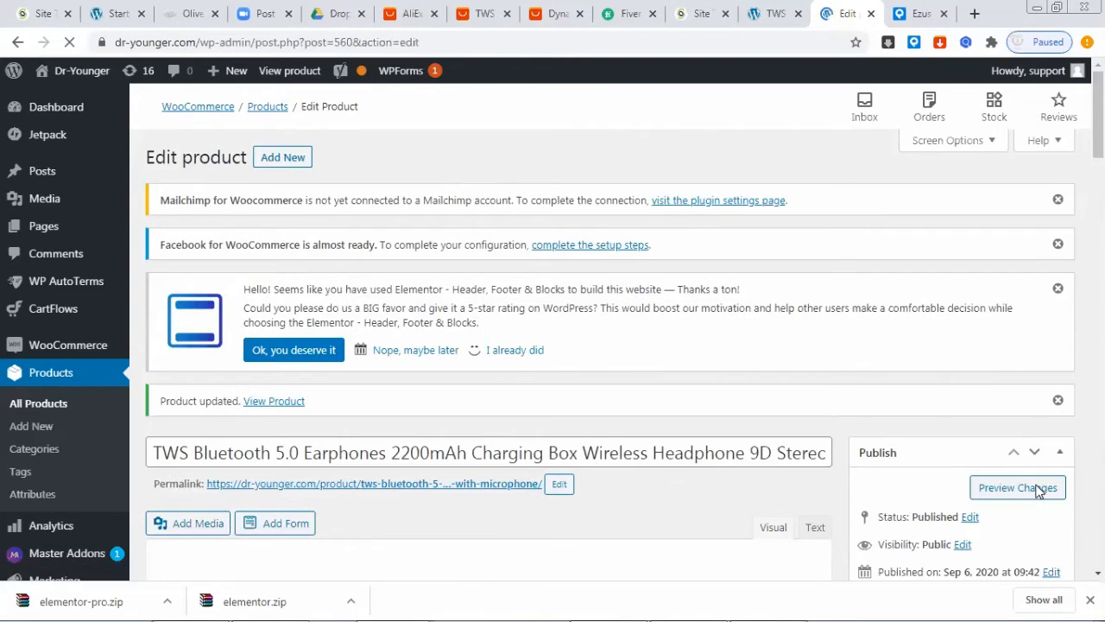
# Step: Preview the updated product page and examine its short description, the description's title line and the images below it
pyautogui.click(1019, 488)
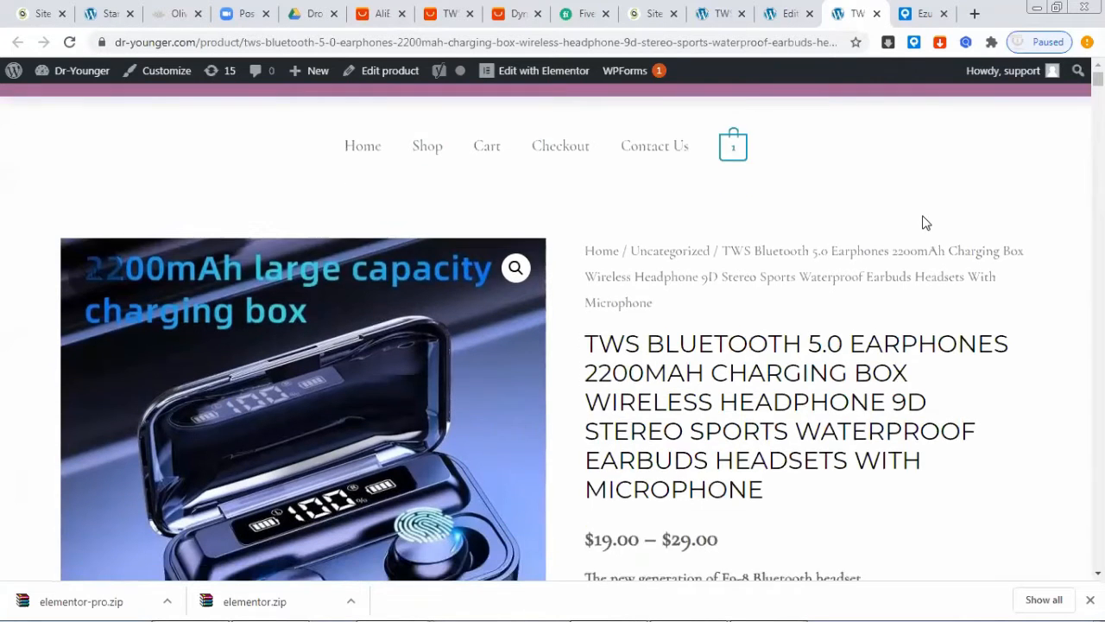
pyautogui.scroll(-3, 924, 214)
pyautogui.scroll(-2, 844, 328)
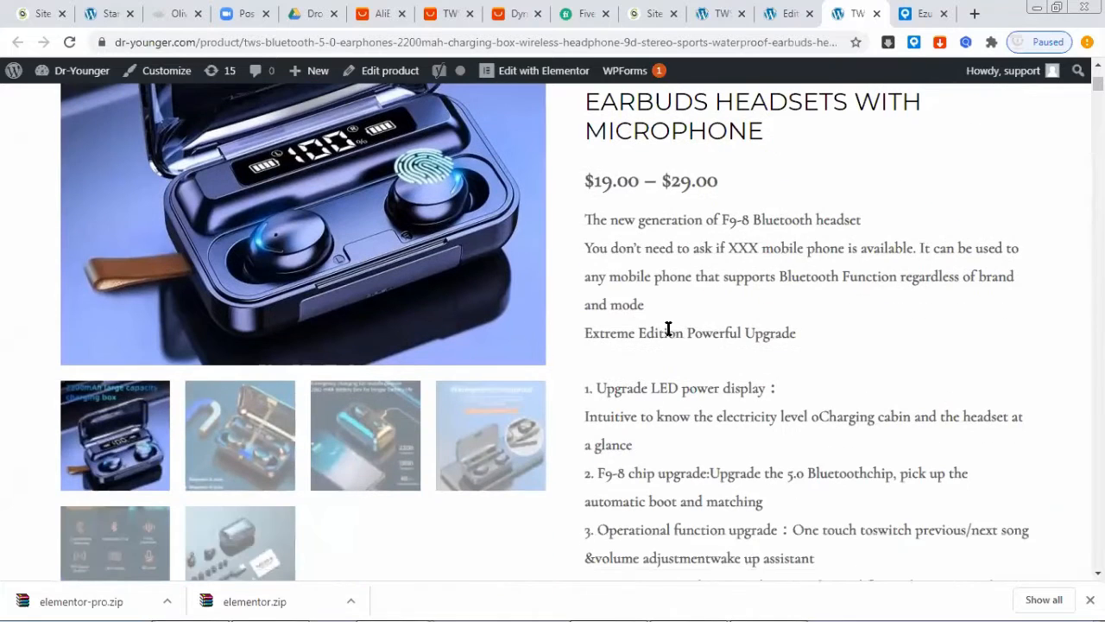
pyautogui.moveTo(589, 227); pyautogui.dragTo(895, 513)
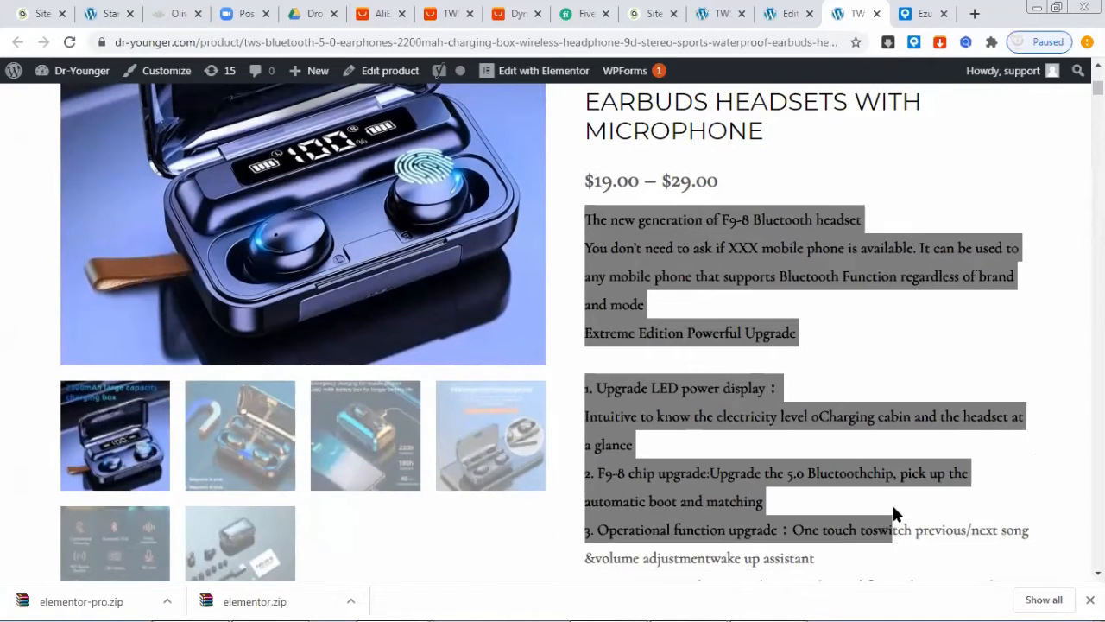
pyautogui.click(831, 382)
pyautogui.scroll(-3, 829, 363)
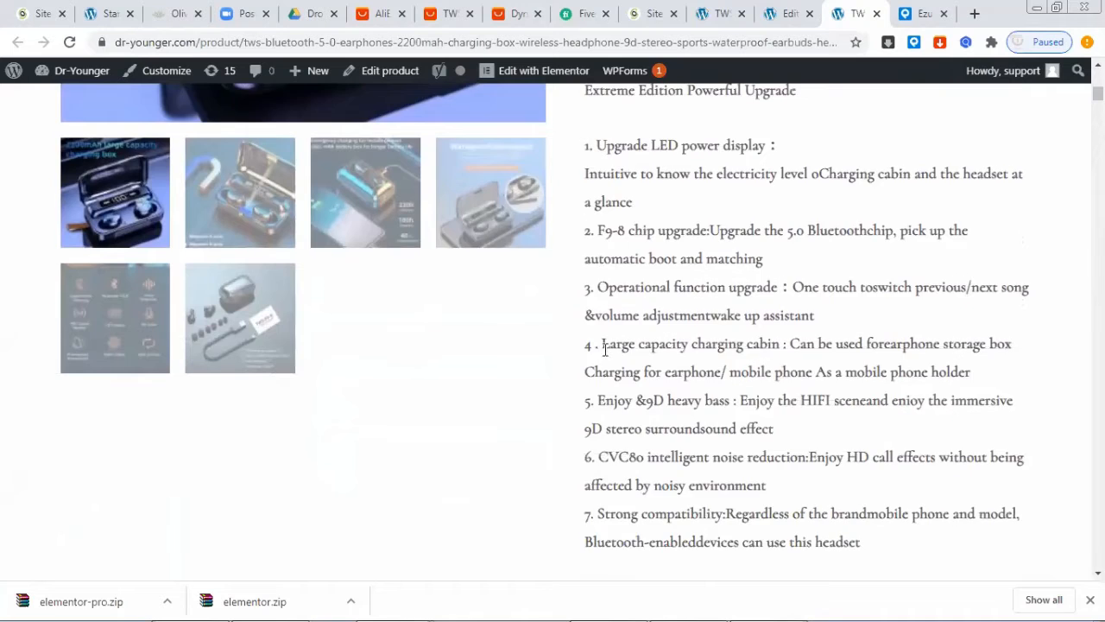
pyautogui.scroll(-4, 604, 350)
pyautogui.scroll(-5, 616, 263)
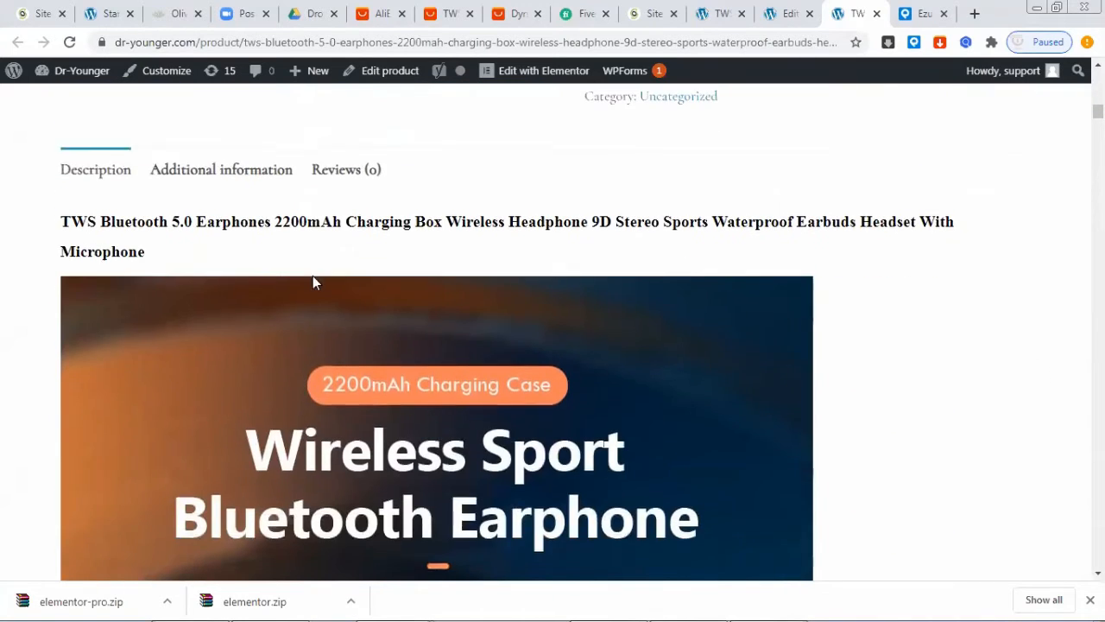
pyautogui.scroll(-15, 314, 281)
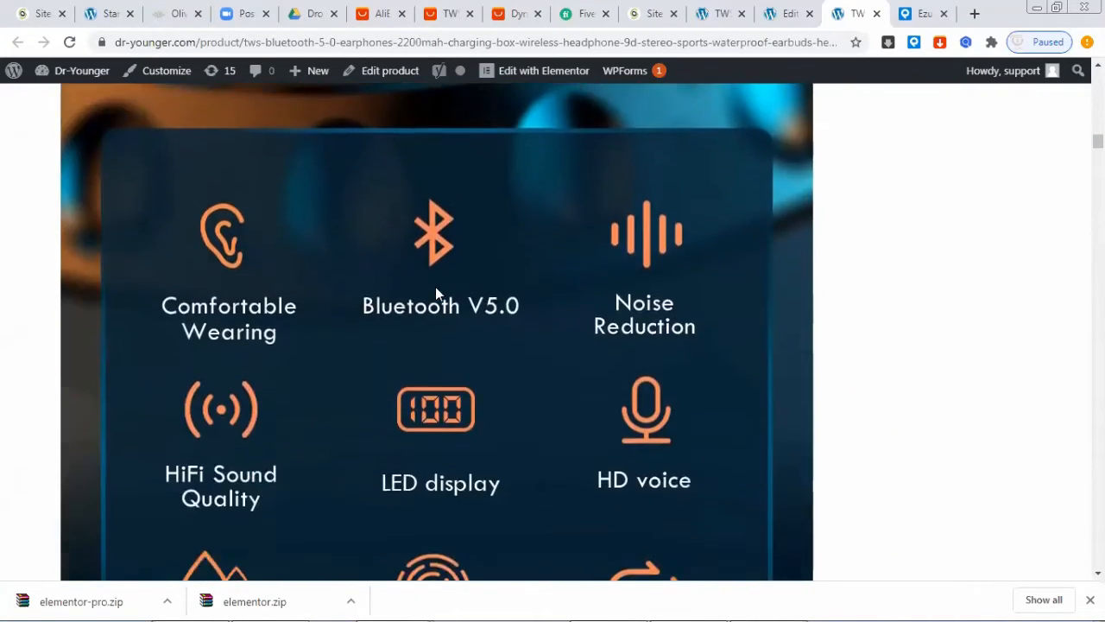
pyautogui.scroll(-12, 435, 286)
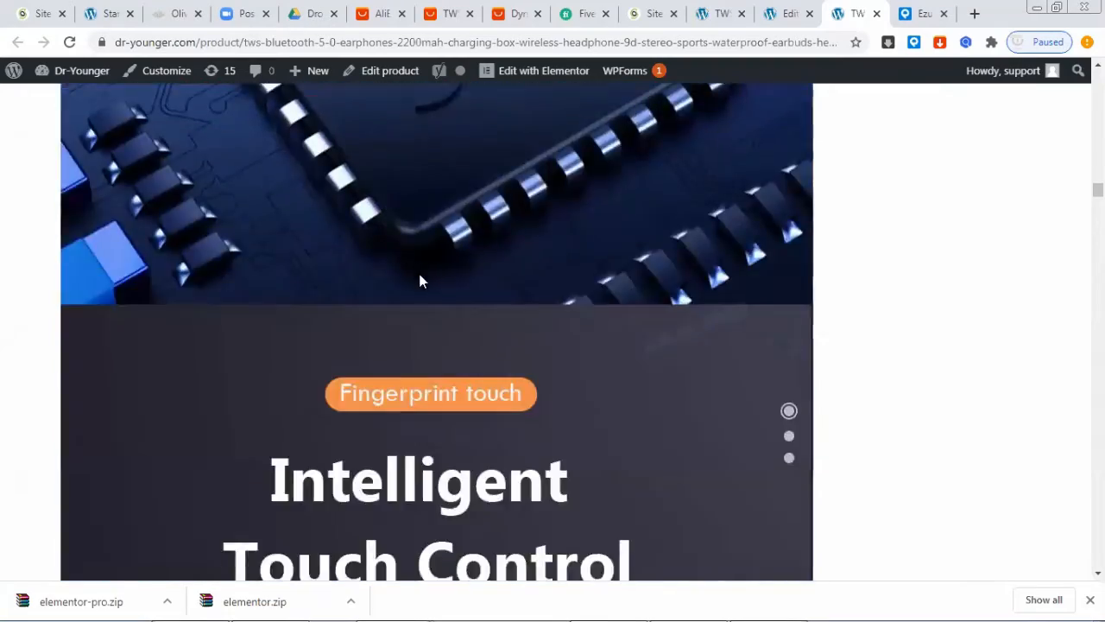
pyautogui.scroll(-15, 419, 281)
pyautogui.scroll(-15, 449, 281)
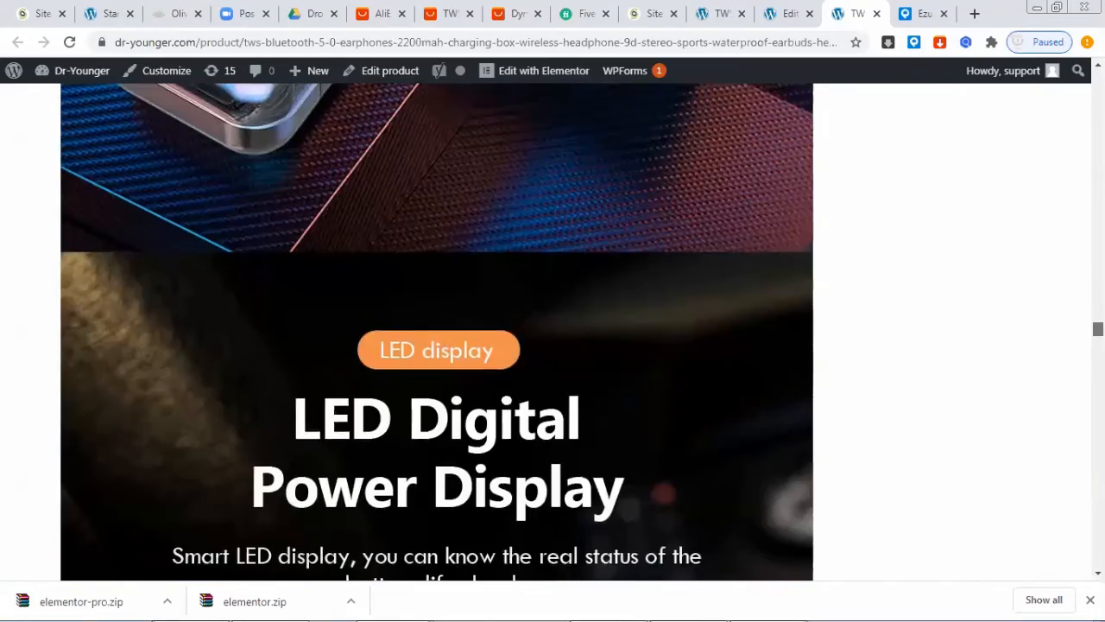
# Step: Examine the product page's short description, color option and add-to-cart area, and return to the product's edit page
pyautogui.scroll(20, 1075, 147)
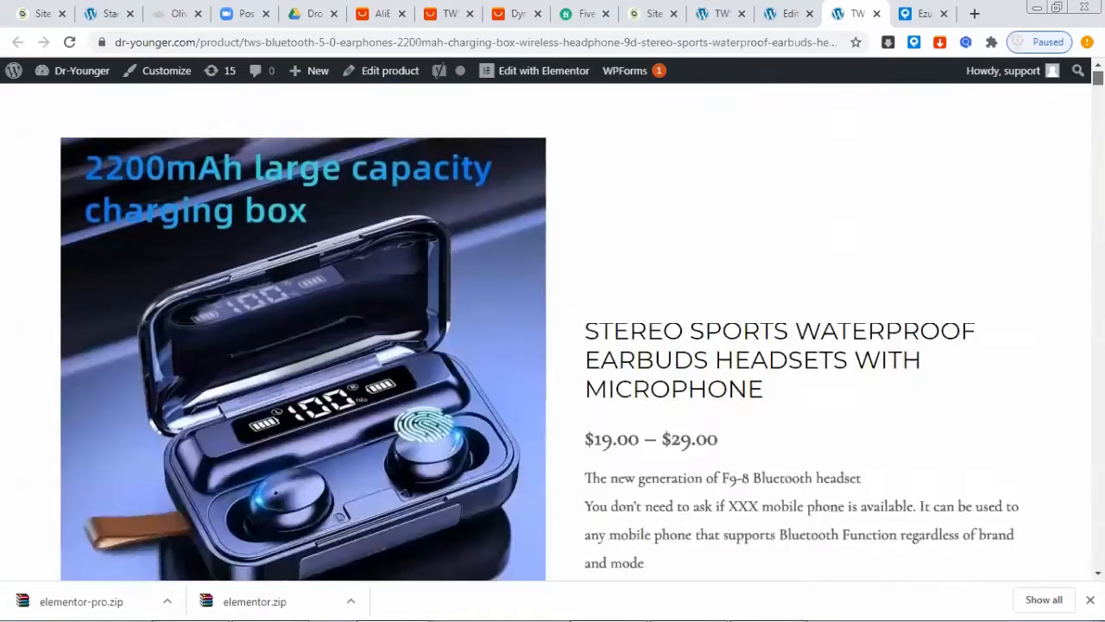
pyautogui.scroll(-6, 921, 228)
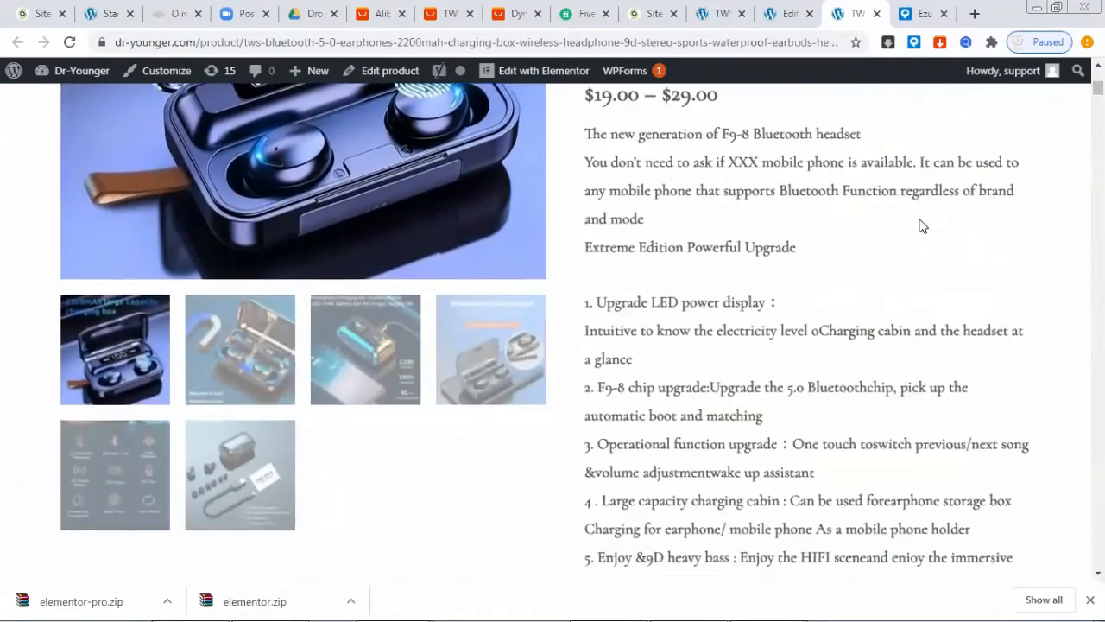
pyautogui.scroll(-4, 921, 226)
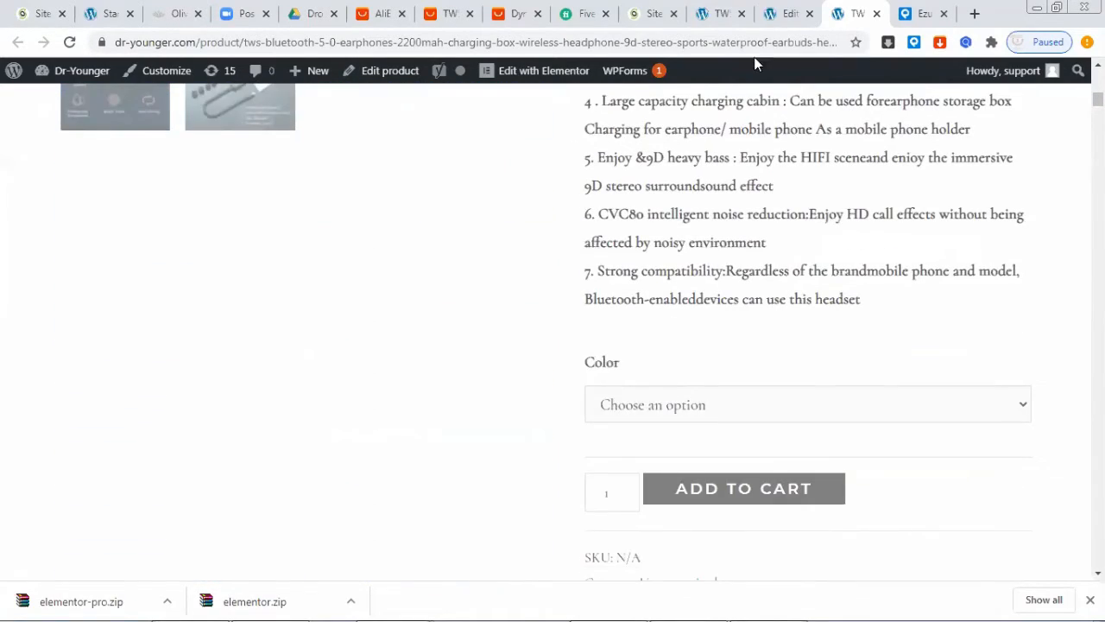
pyautogui.click(794, 12)
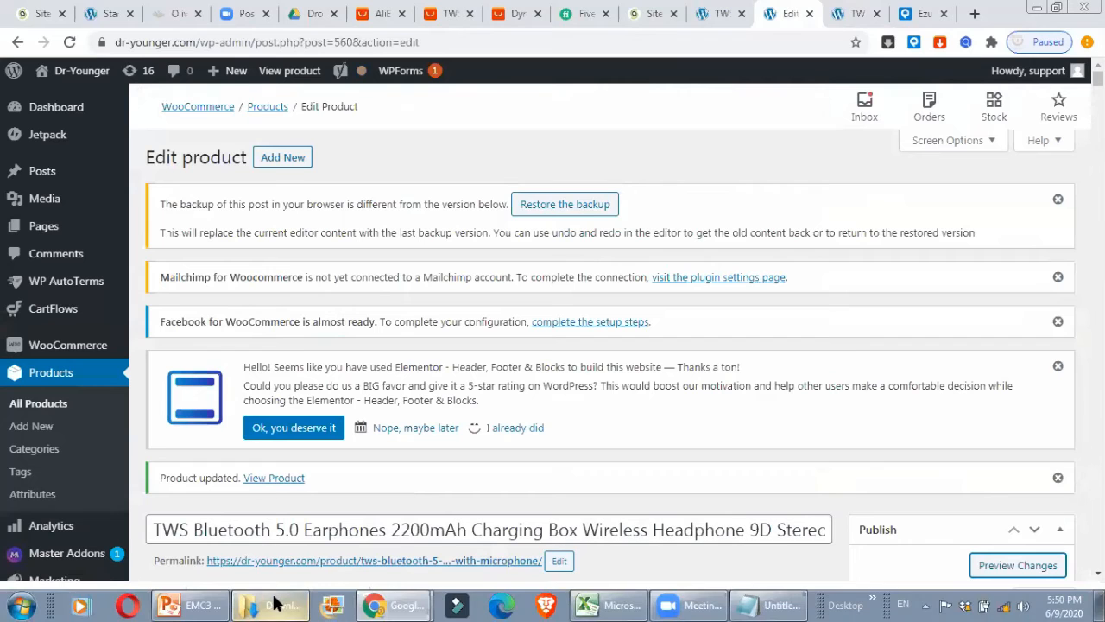
pyautogui.moveTo(277, 602)
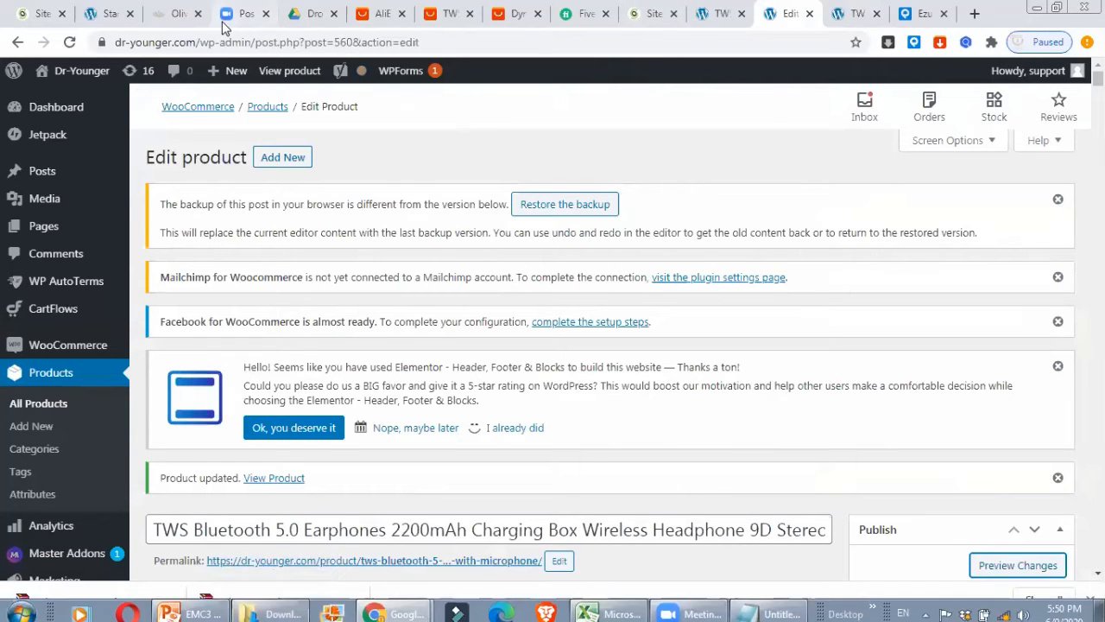
# Step: Switch to Google Drive, open the Vectors library folder inside Dropship Essentials and show its files as thumbnails
pyautogui.click(306, 13)
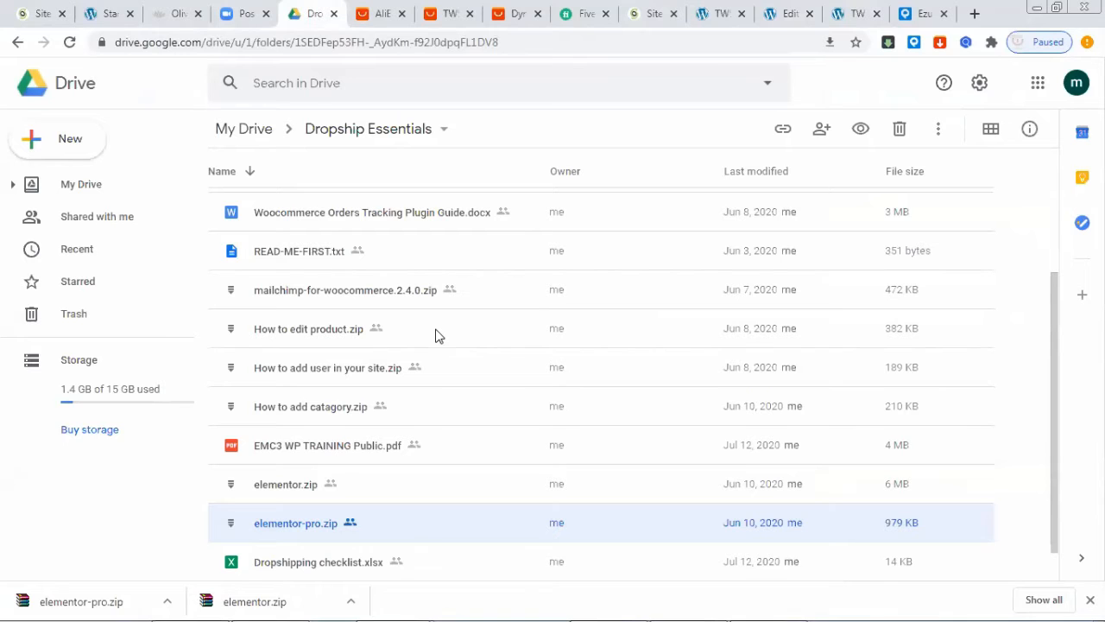
pyautogui.scroll(-1, 436, 332)
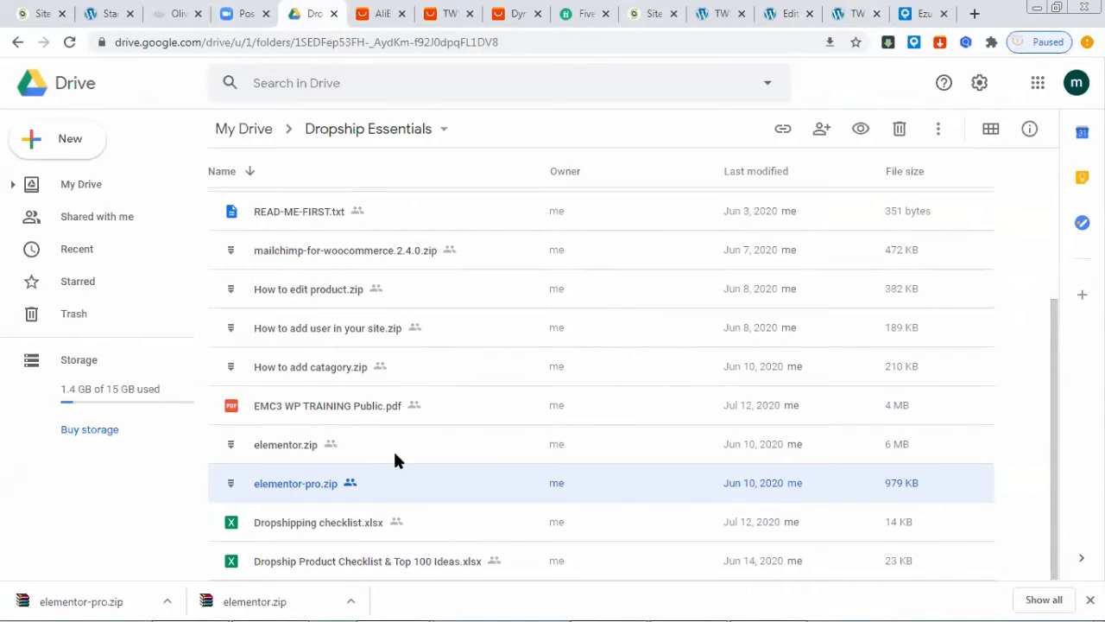
pyautogui.scroll(3, 395, 454)
pyautogui.doubleClick(289, 248)
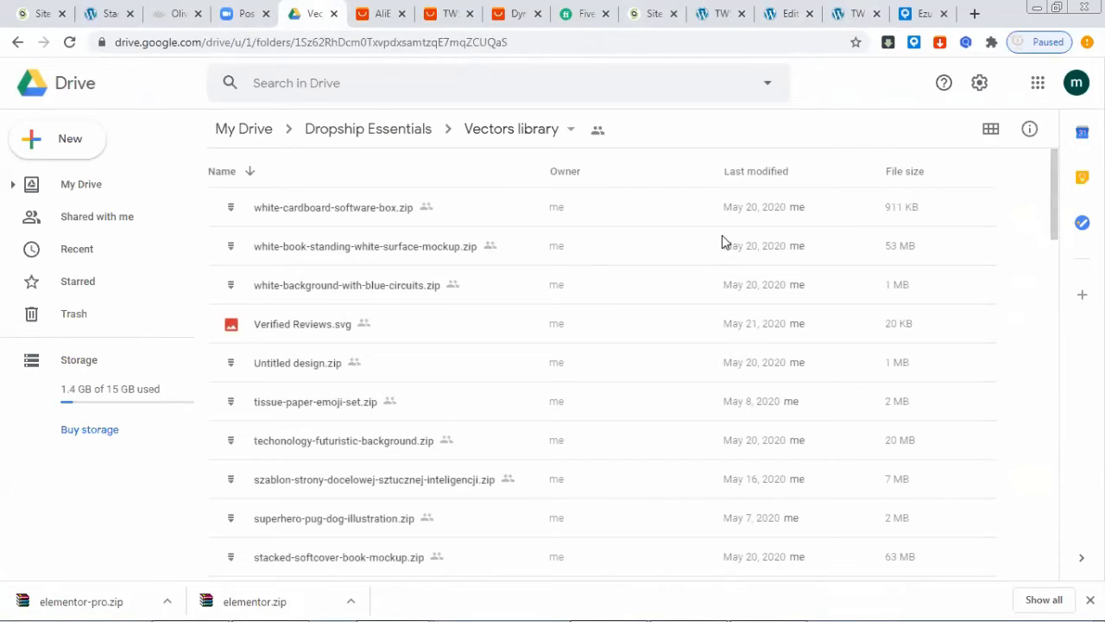
pyautogui.click(993, 130)
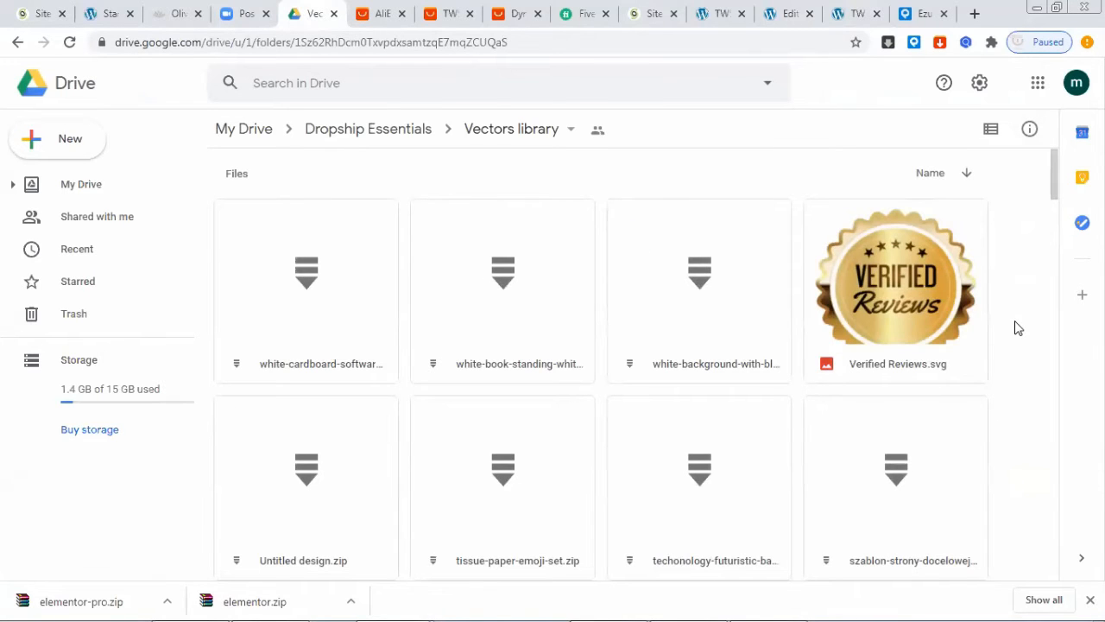
# Step: Look through the Vectors library for trust badges, including the satisfaction, premium quality, high quality and free shipping badges
pyautogui.scroll(-5, 1017, 326)
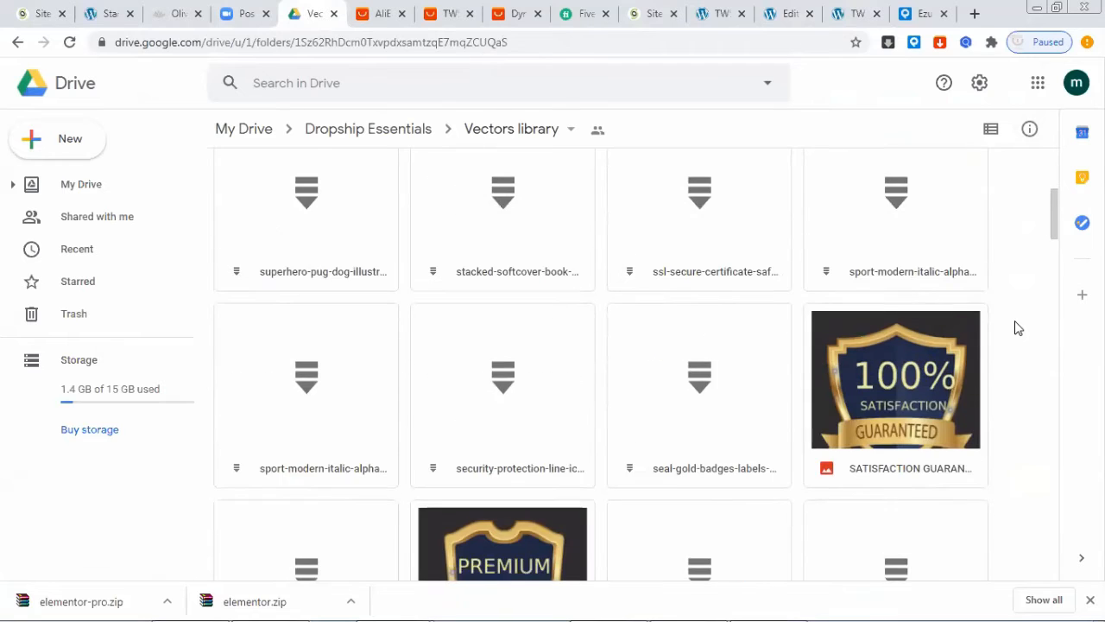
pyautogui.scroll(-2, 1015, 328)
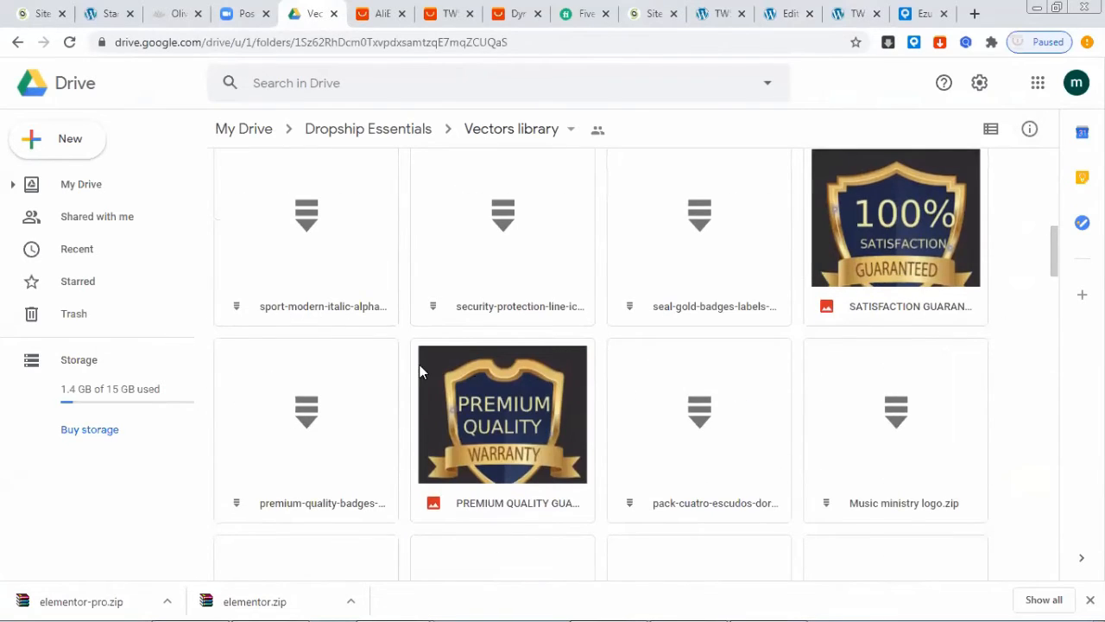
pyautogui.scroll(-2, 466, 367)
pyautogui.scroll(-8, 539, 304)
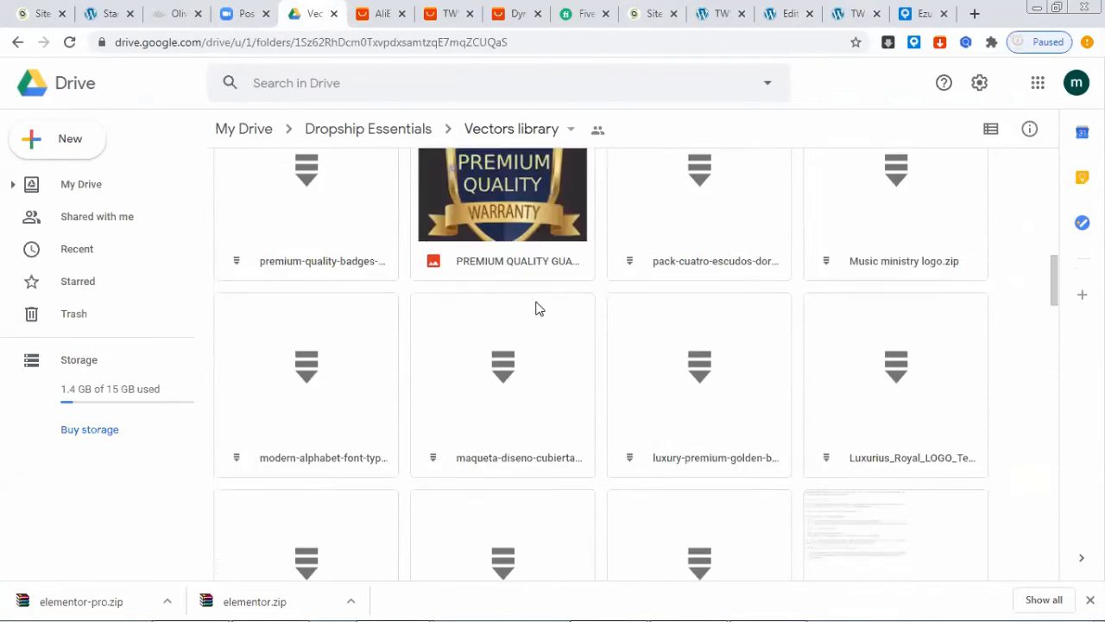
pyautogui.scroll(-2, 563, 319)
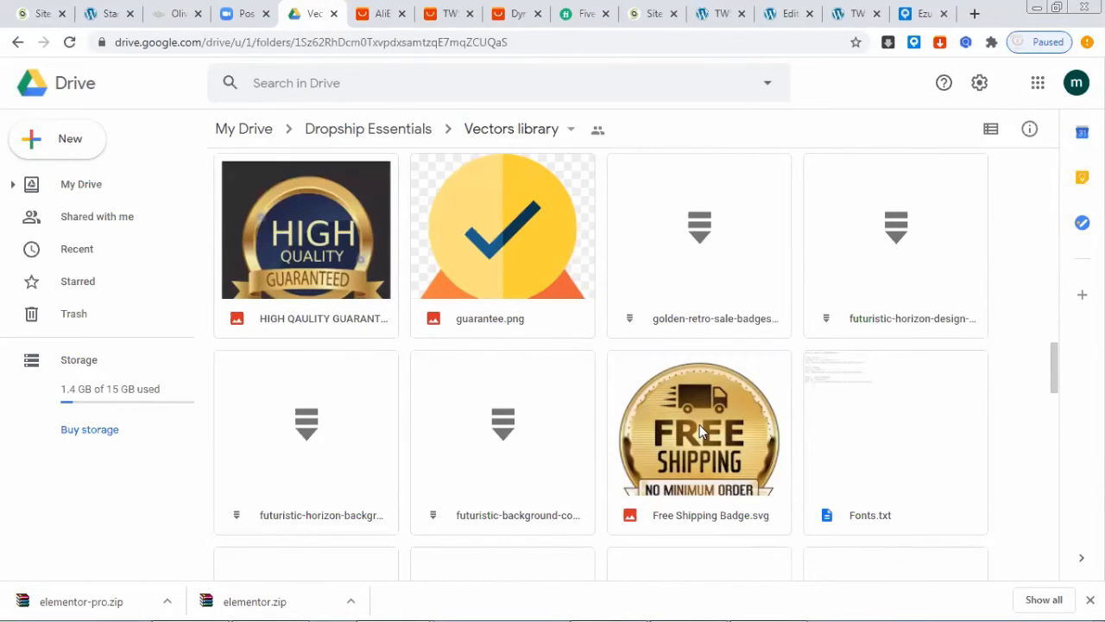
pyautogui.click(701, 431)
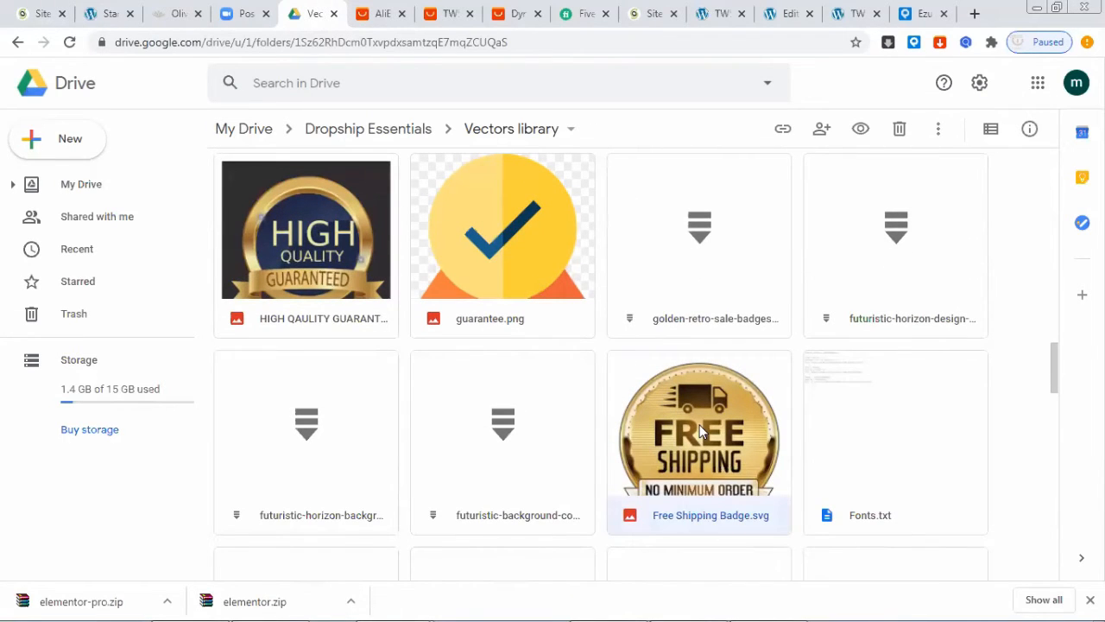
pyautogui.click(307, 285)
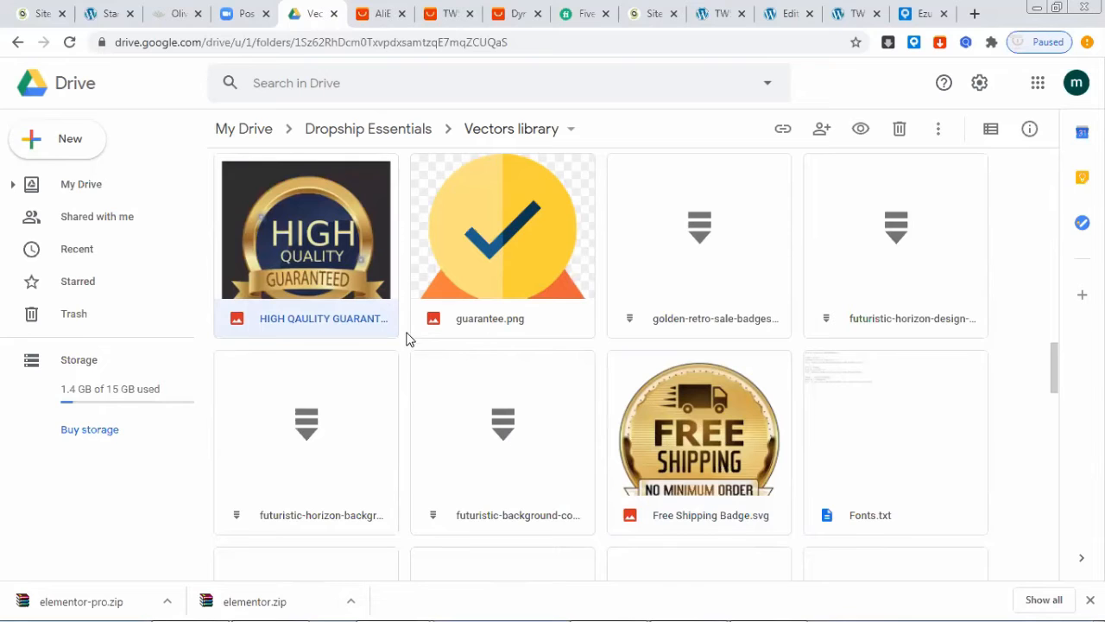
# Step: Download Free Shipping Badge.svg from the Vectors library
pyautogui.scroll(6, 627, 390)
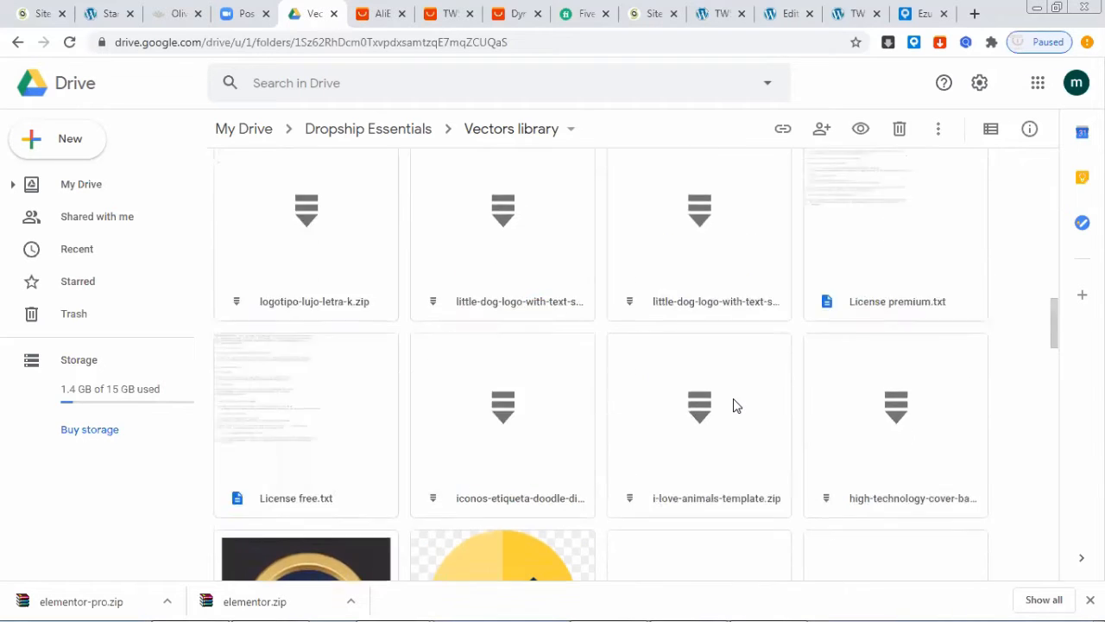
pyautogui.scroll(-4, 733, 405)
pyautogui.scroll(-4, 733, 405)
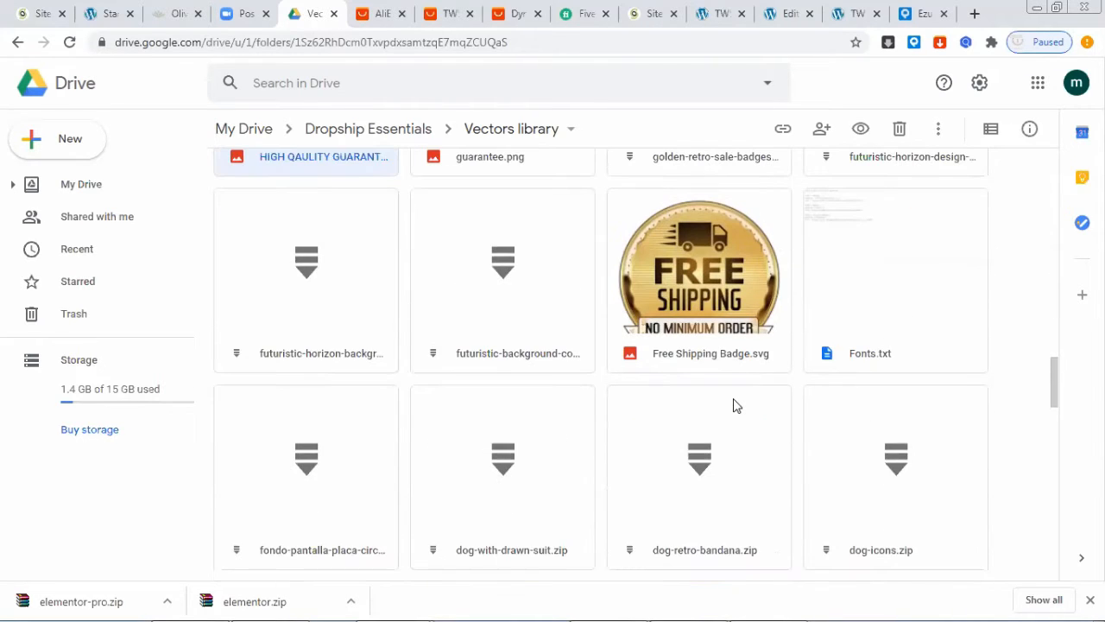
pyautogui.click(730, 270)
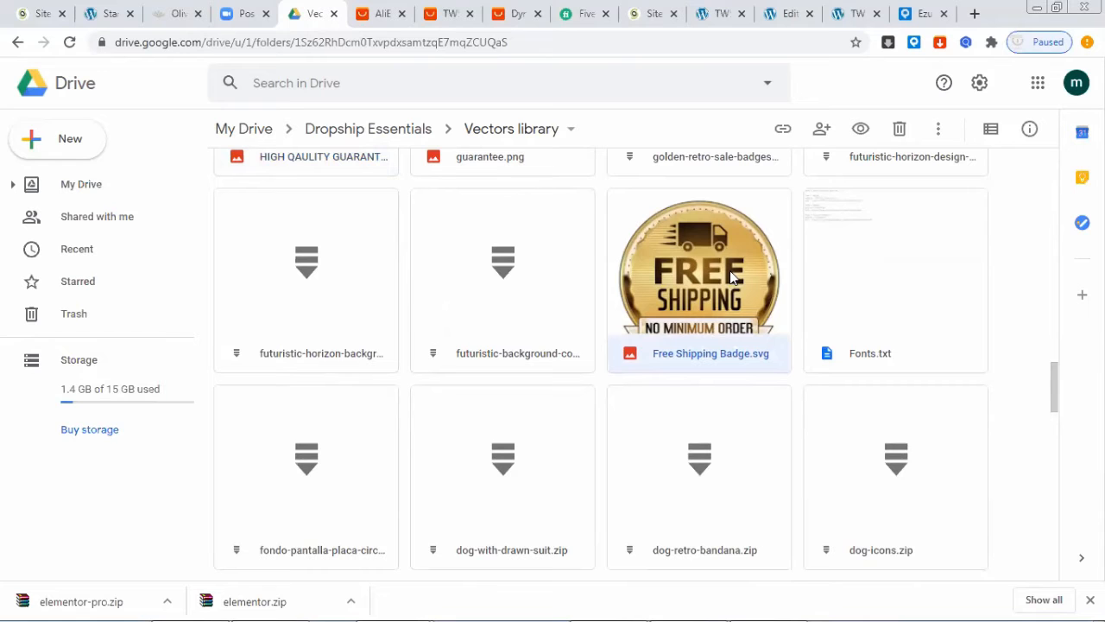
pyautogui.rightClick(730, 270)
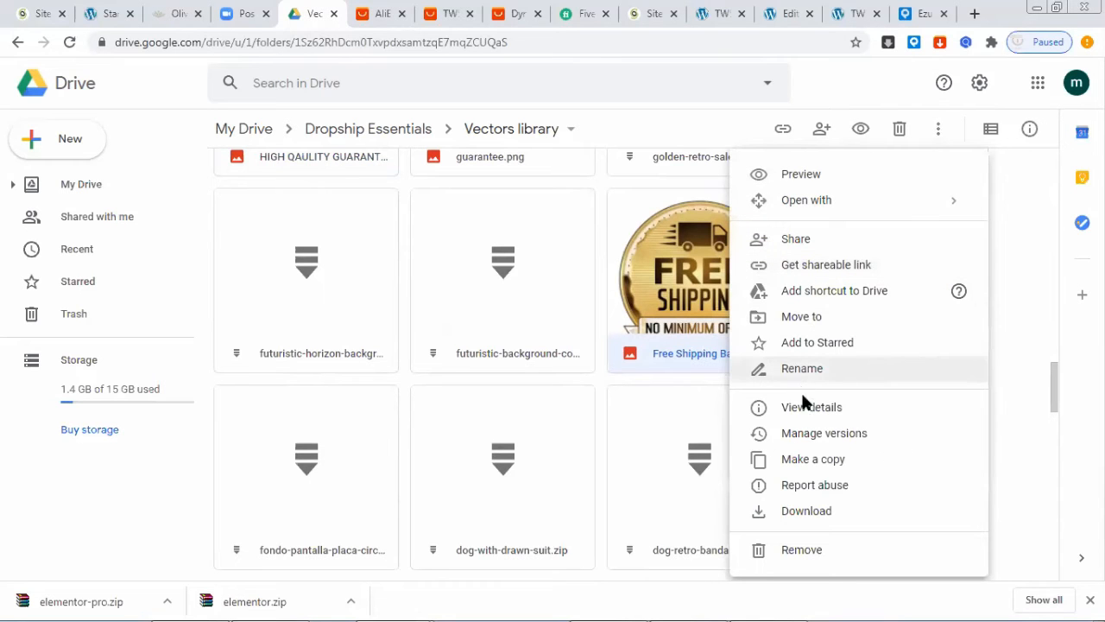
pyautogui.click(806, 509)
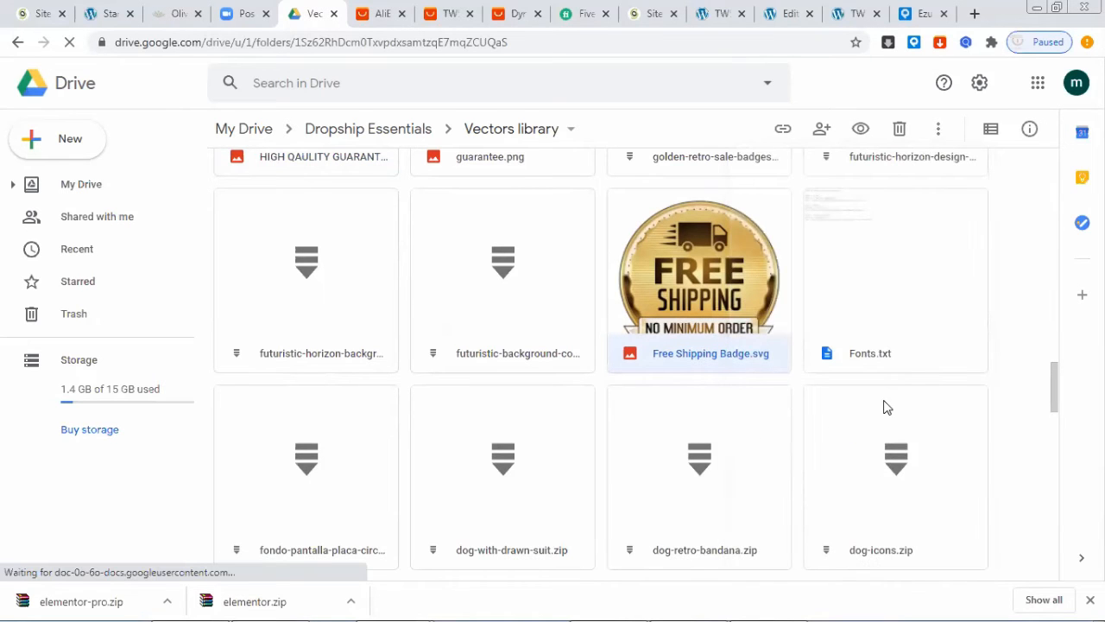
# Step: Download the Premium Quality warranty badge SVG from the Vectors library
pyautogui.scroll(7, 883, 400)
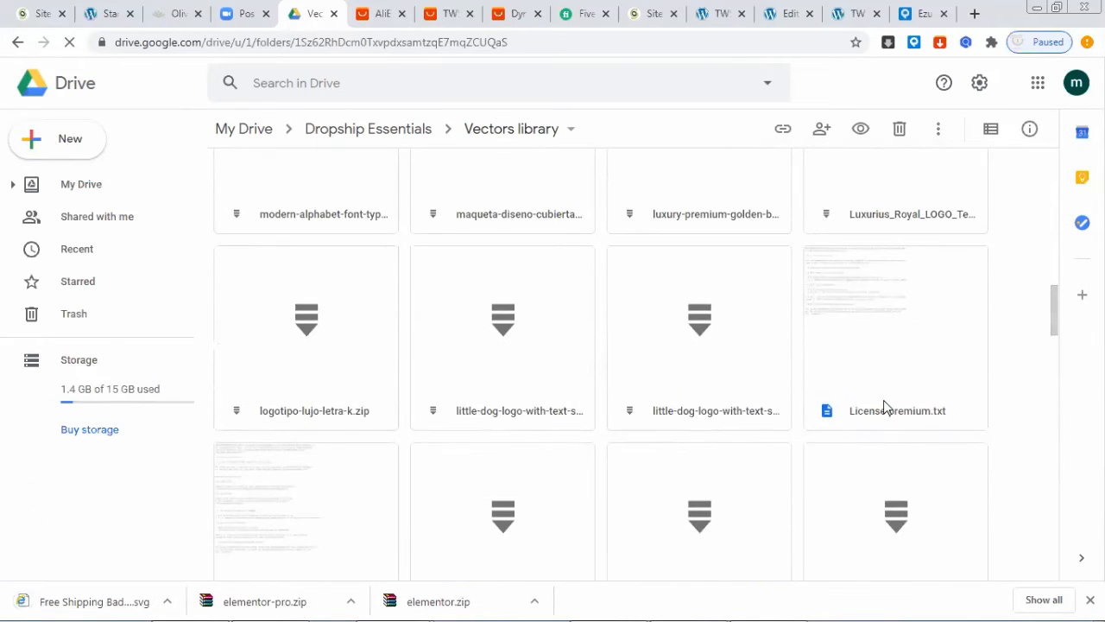
pyautogui.scroll(2, 884, 400)
pyautogui.scroll(2, 883, 400)
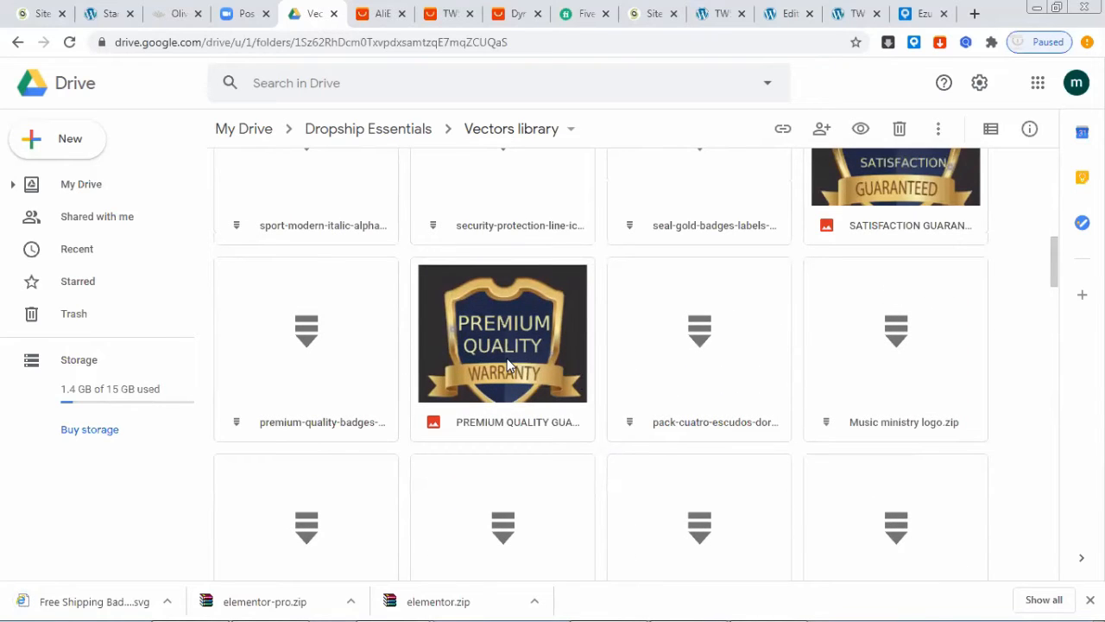
pyautogui.click(508, 365)
pyautogui.rightClick(508, 365)
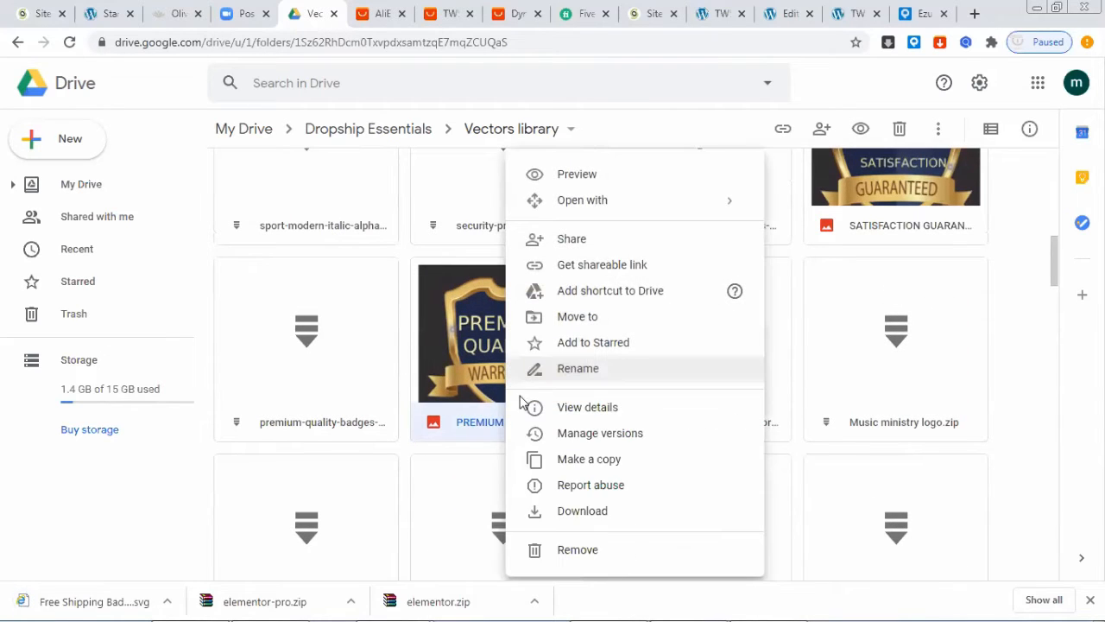
pyautogui.click(576, 511)
# Step: Find and select Verified Reviews.svg at the start of the Vectors library
pyautogui.scroll(5, 553, 458)
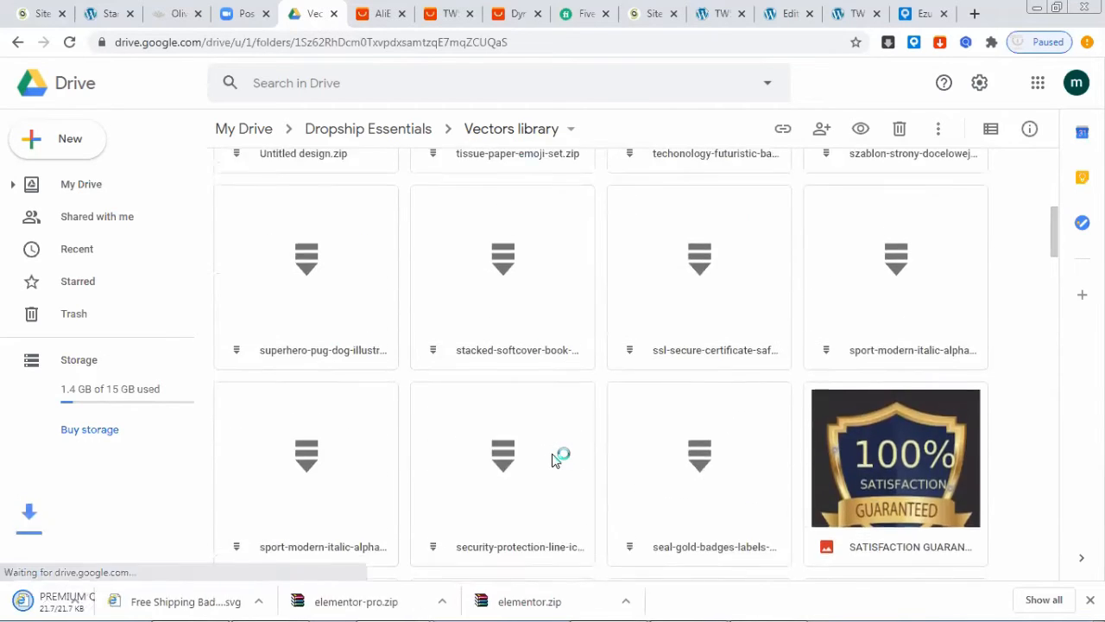
pyautogui.scroll(2, 552, 452)
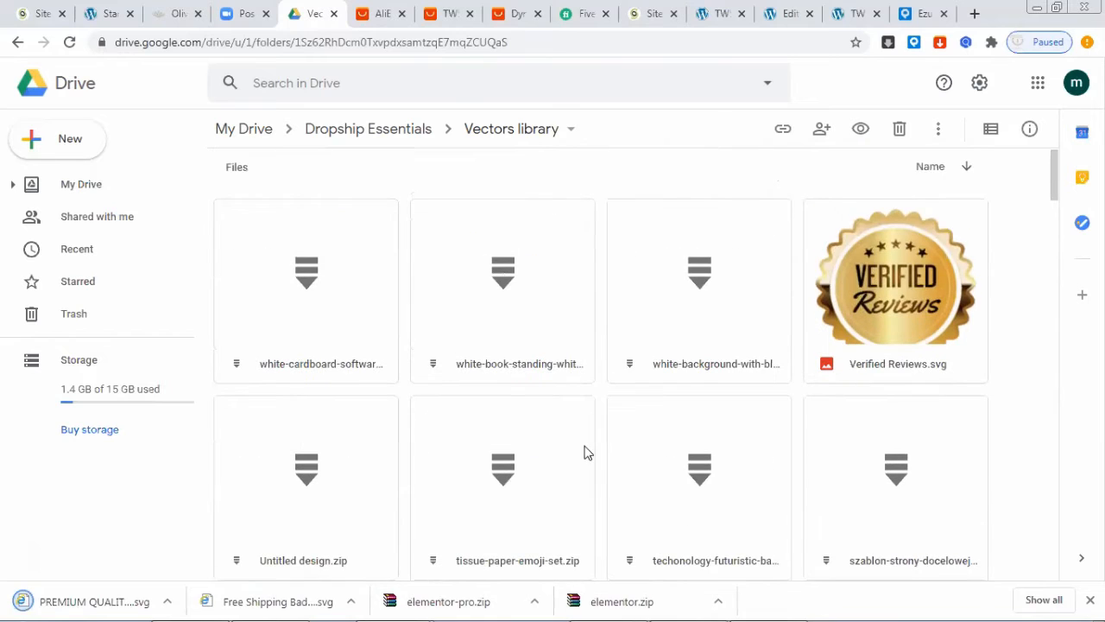
pyautogui.click(889, 276)
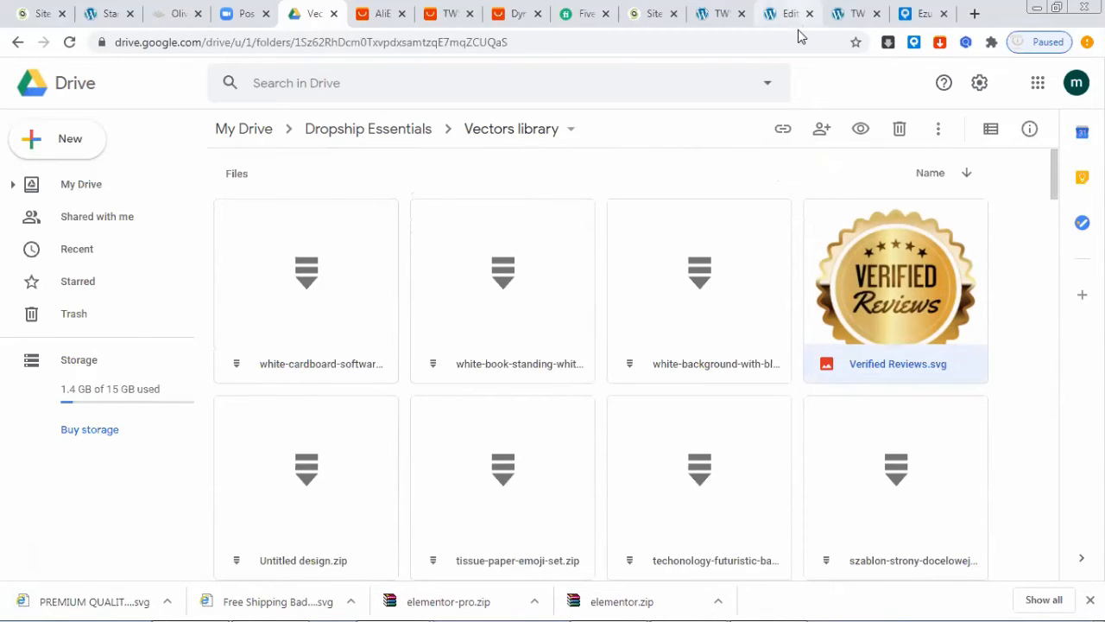
# Step: Return to the product page preview and examine the area from the short description to the start of the description
pyautogui.click(851, 15)
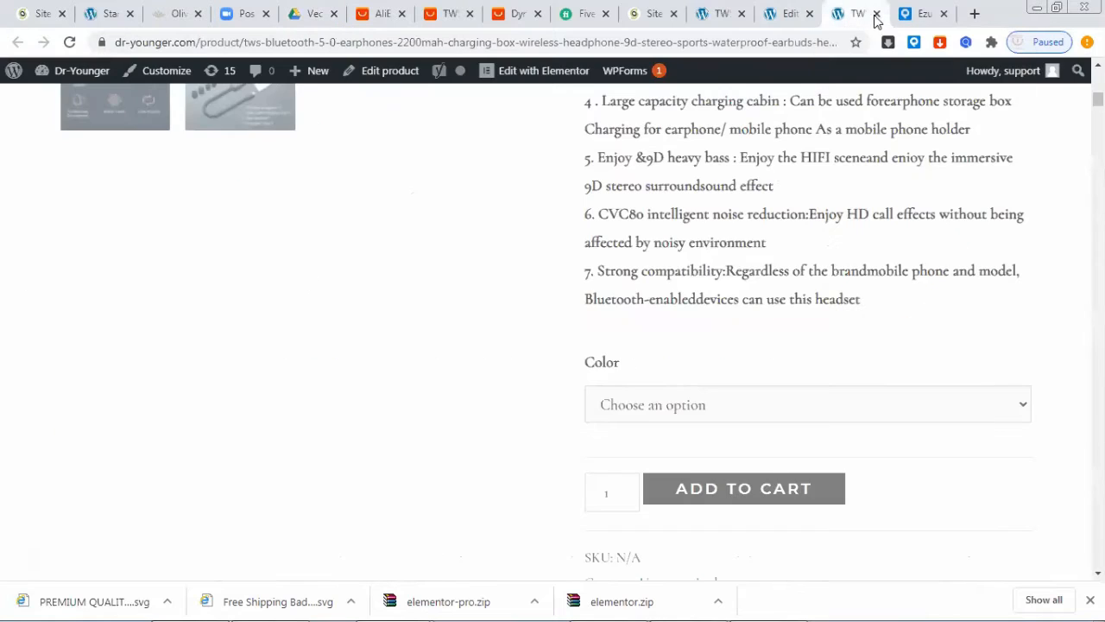
pyautogui.click(922, 13)
pyautogui.click(850, 14)
pyautogui.scroll(-1, 768, 295)
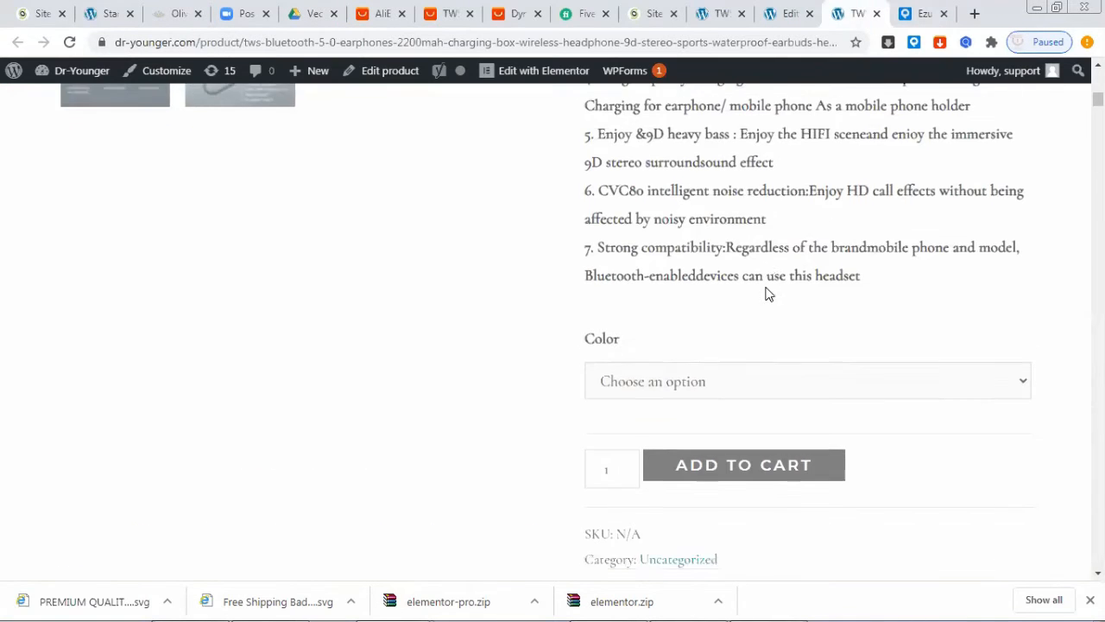
pyautogui.scroll(-3, 767, 295)
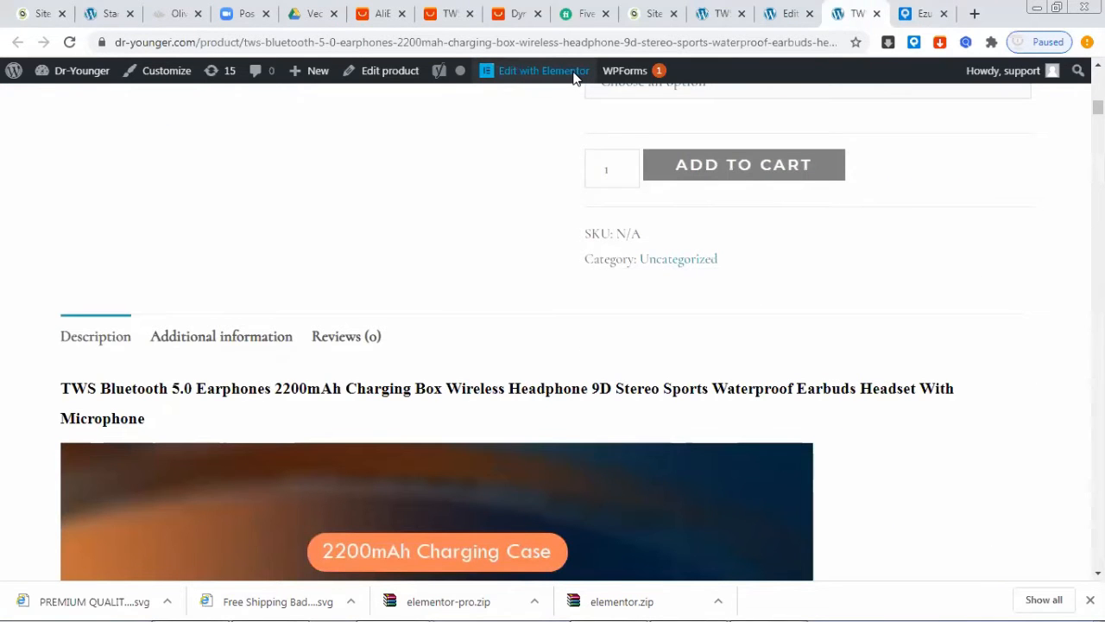
# Step: Return to the product's edit page and open the media inserter for the product short description
pyautogui.click(784, 13)
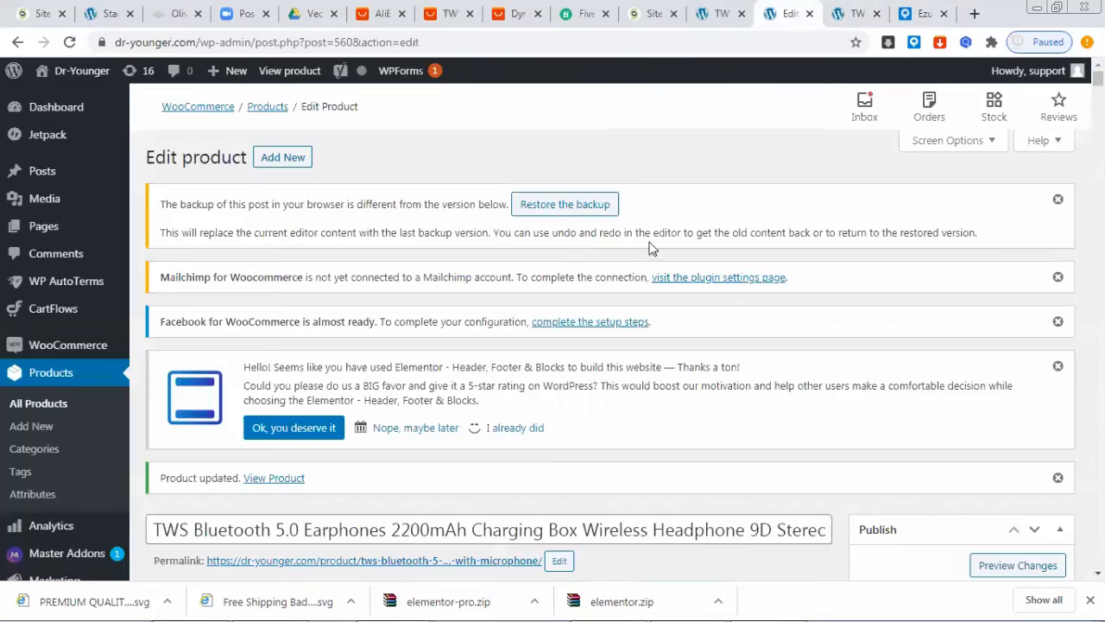
pyautogui.scroll(-1, 581, 264)
pyautogui.scroll(-15, 580, 264)
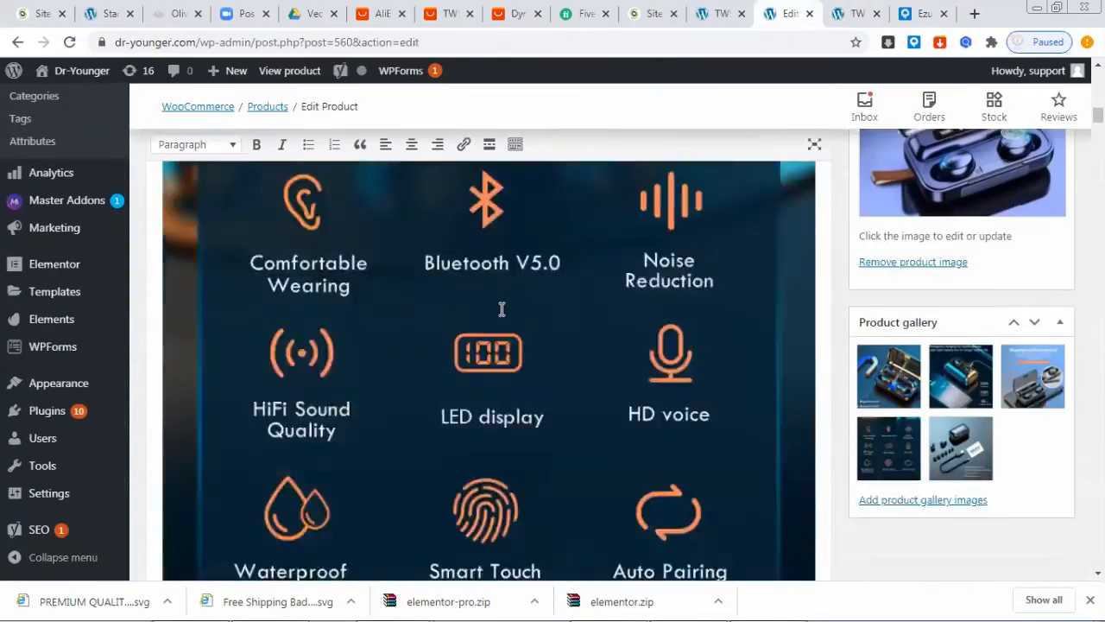
pyautogui.scroll(-20, 489, 317)
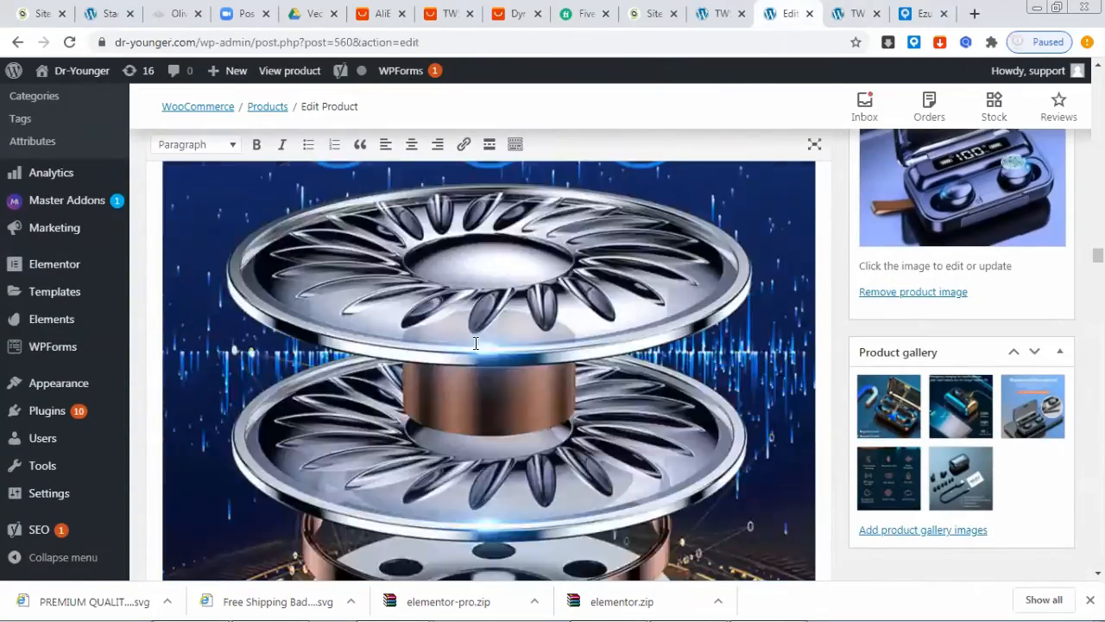
pyautogui.scroll(-20, 463, 347)
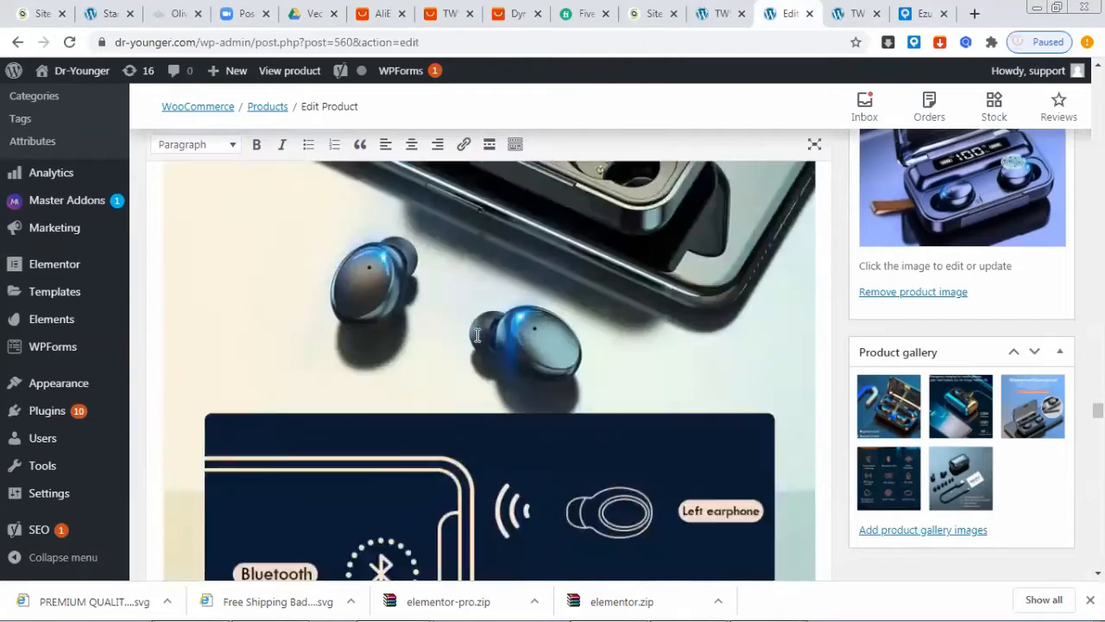
pyautogui.scroll(-20, 469, 332)
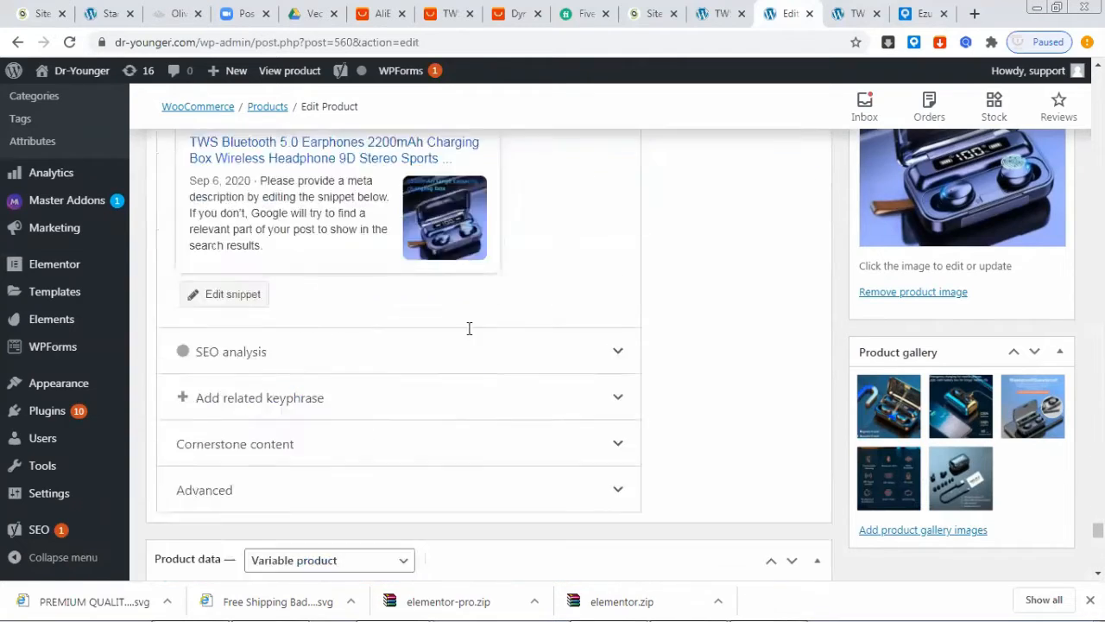
pyautogui.scroll(6, 432, 346)
pyautogui.scroll(-5, 301, 394)
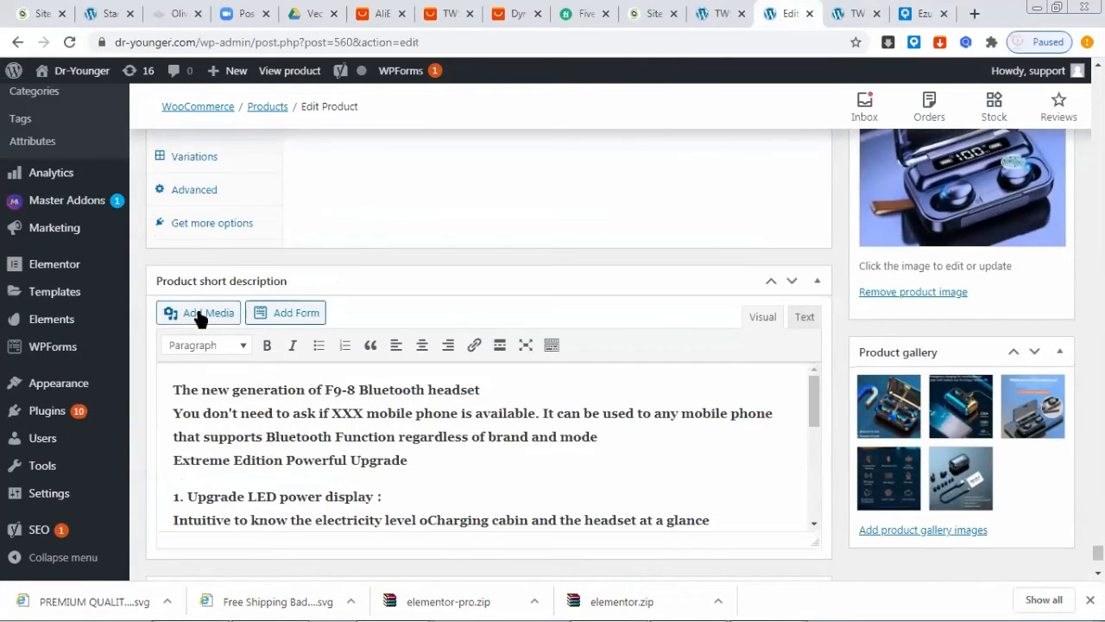
pyautogui.click(198, 316)
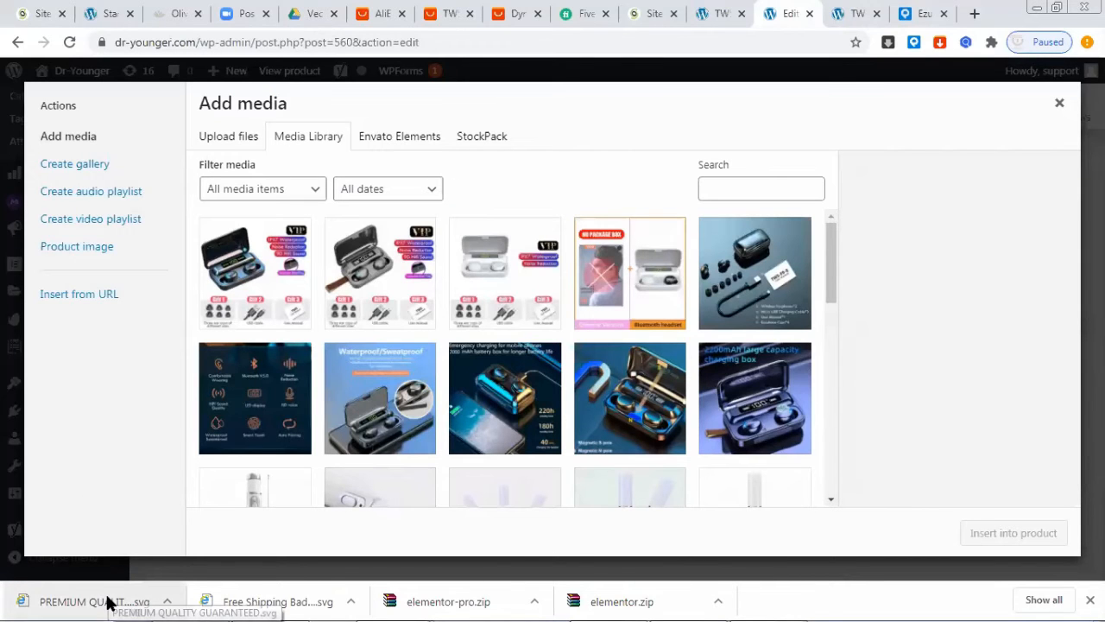
# Step: Upload the downloaded PREMIUM QUALITY GUARANTEED.svg and Free Shipping Badge.svg files to the media library
pyautogui.click(221, 140)
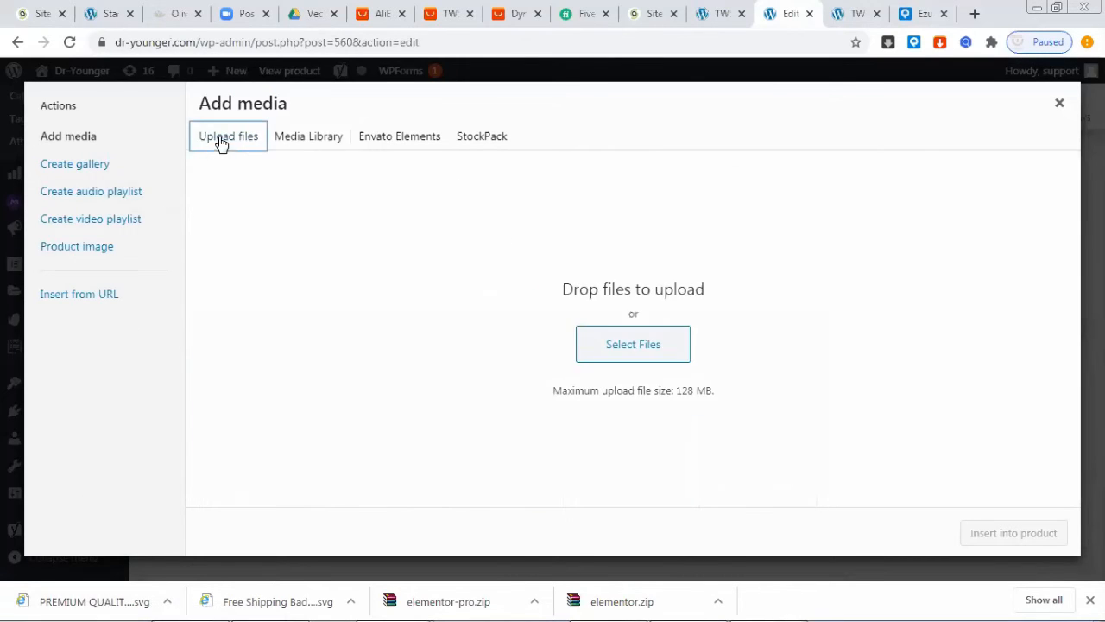
pyautogui.moveTo(108, 602); pyautogui.dragTo(345, 440)
pyautogui.moveTo(288, 599); pyautogui.dragTo(469, 388)
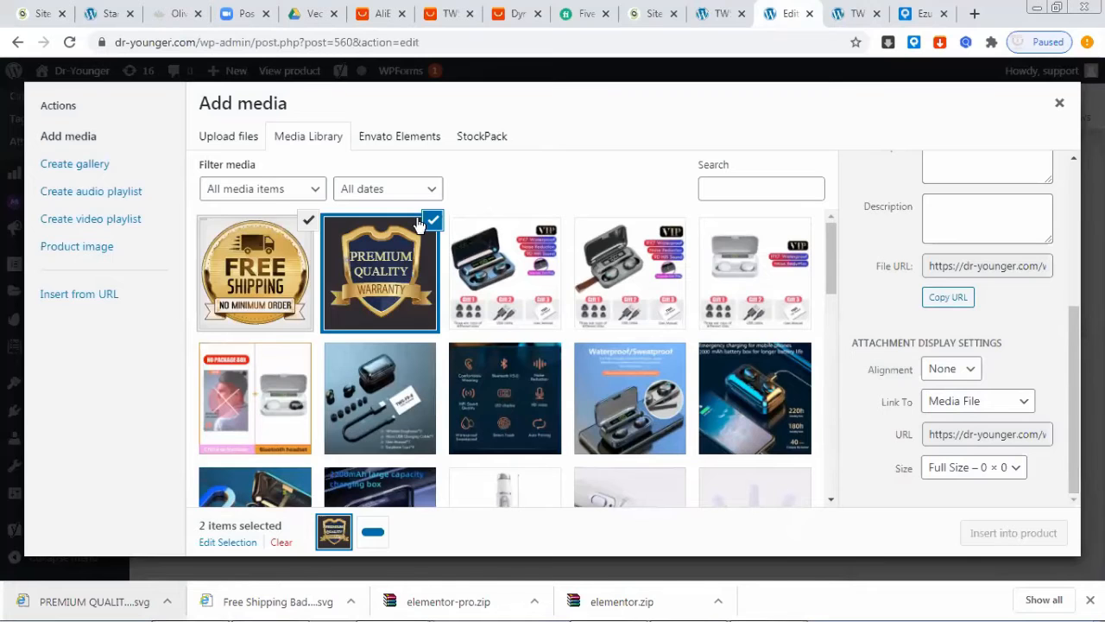
# Step: Select only the Free Shipping badge in the media library and insert it into the short description
pyautogui.click(329, 249)
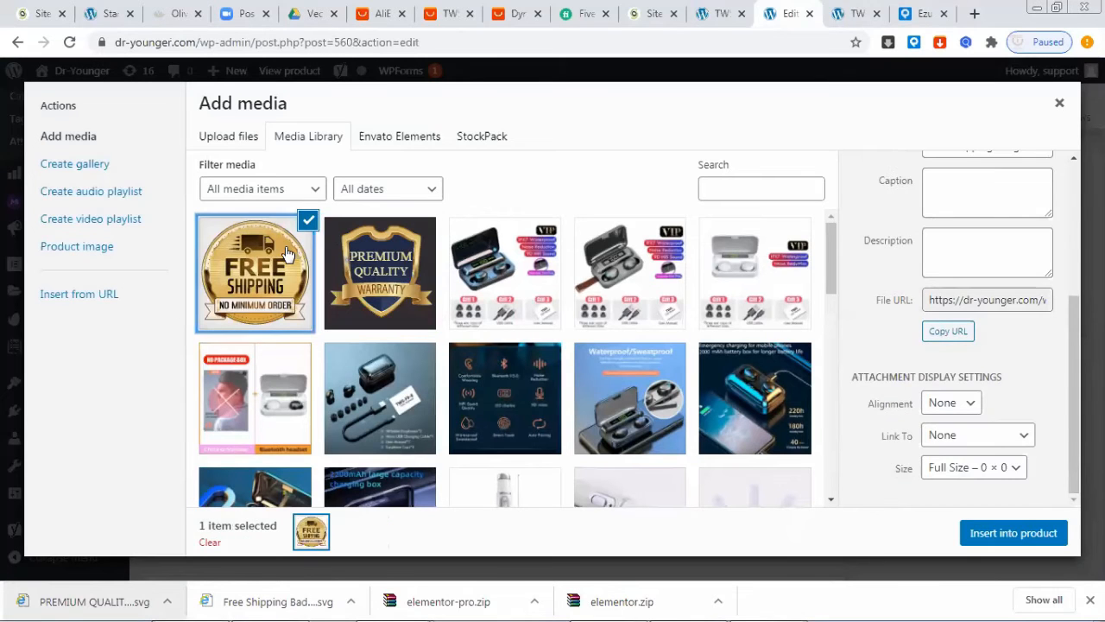
pyautogui.click(268, 238)
pyautogui.click(234, 240)
pyautogui.click(1001, 533)
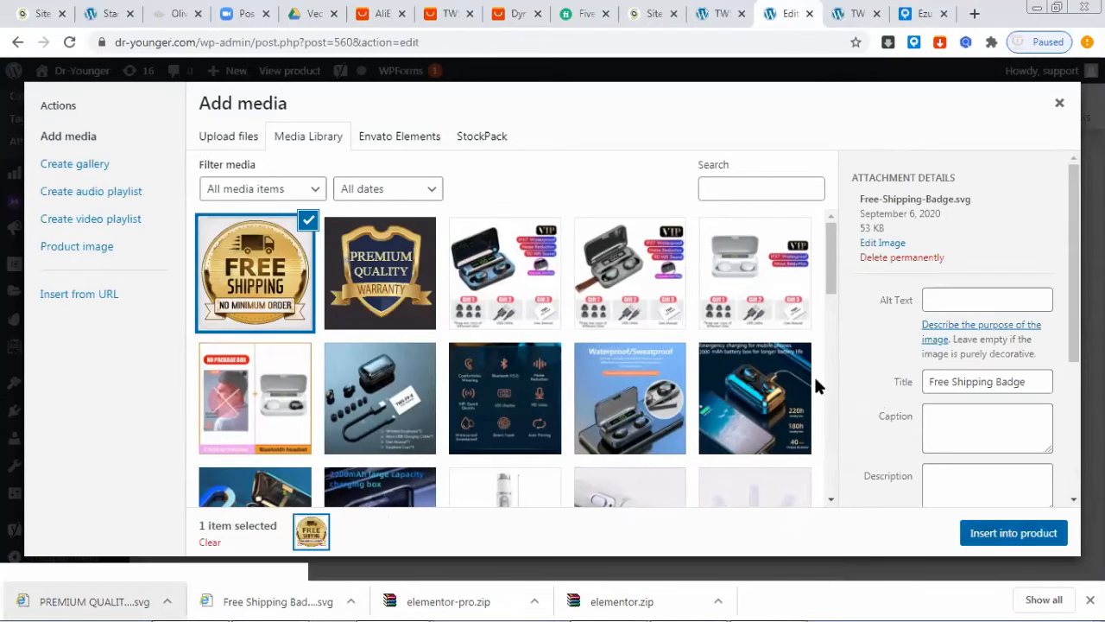
# Step: Give the inserted Free Shipping badge a custom size with a width of 13 pixels and update the image
pyautogui.scroll(-2, 673, 293)
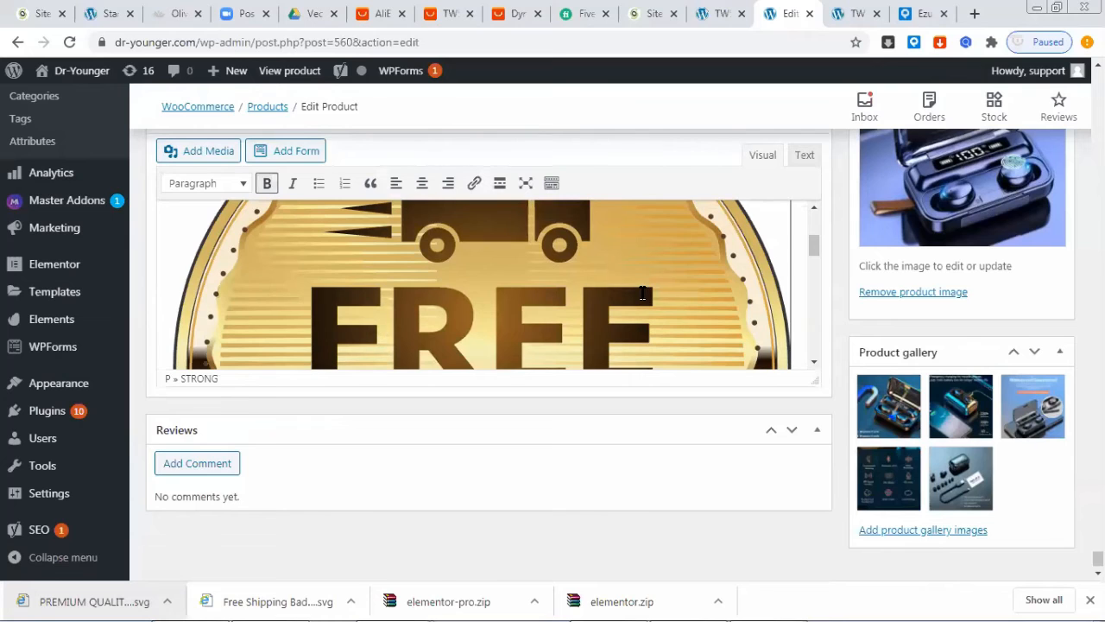
pyautogui.click(644, 294)
pyautogui.click(815, 362)
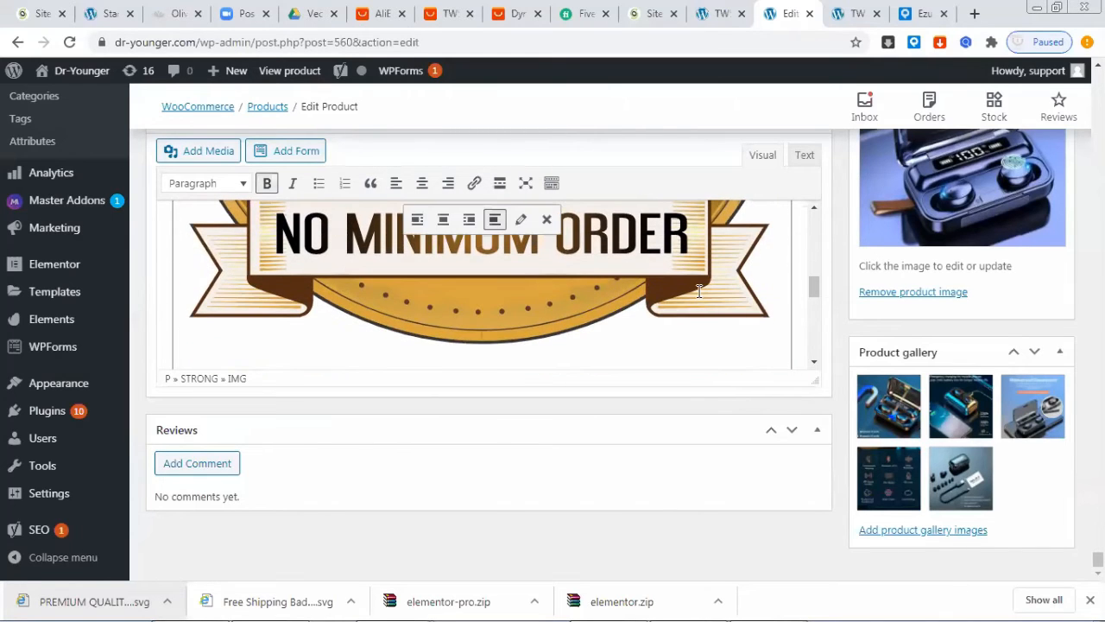
pyautogui.click(518, 220)
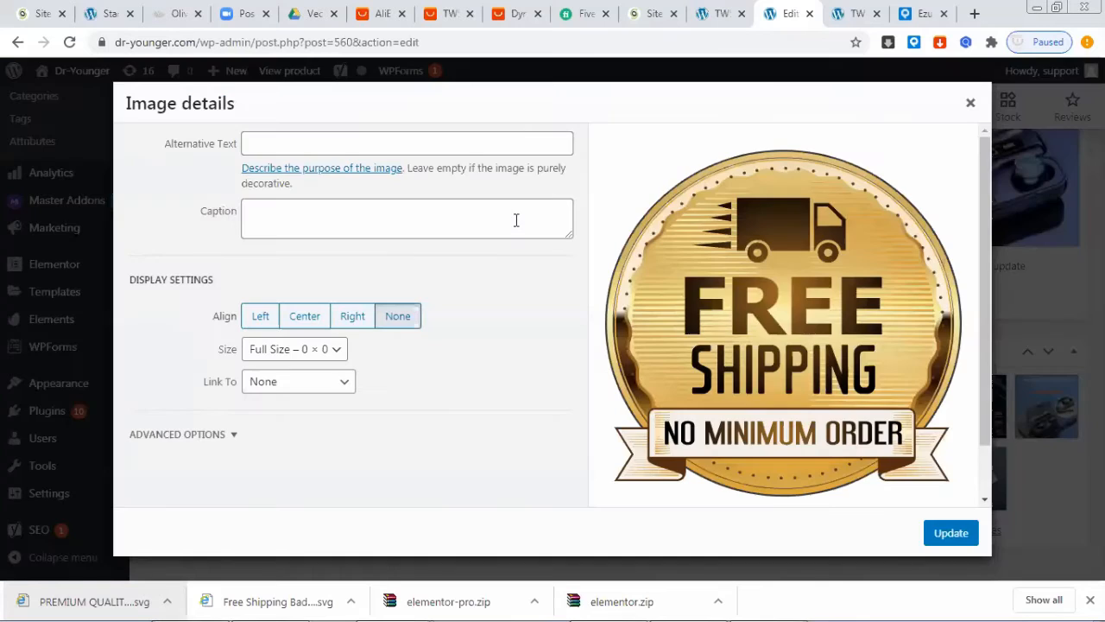
pyautogui.click(335, 350)
pyautogui.click(313, 381)
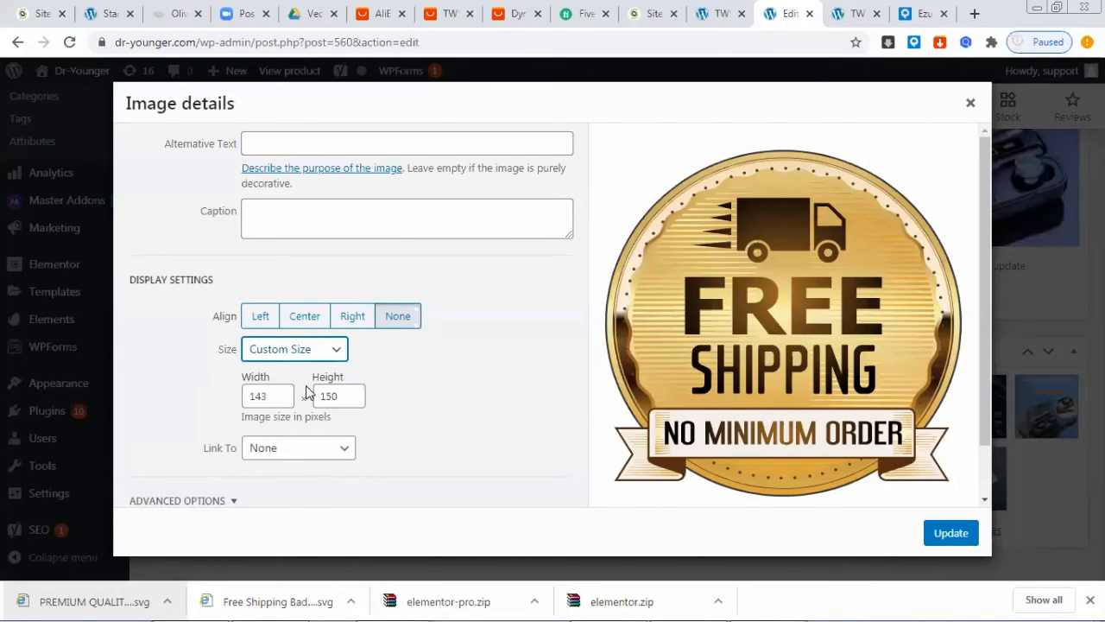
pyautogui.click(282, 403)
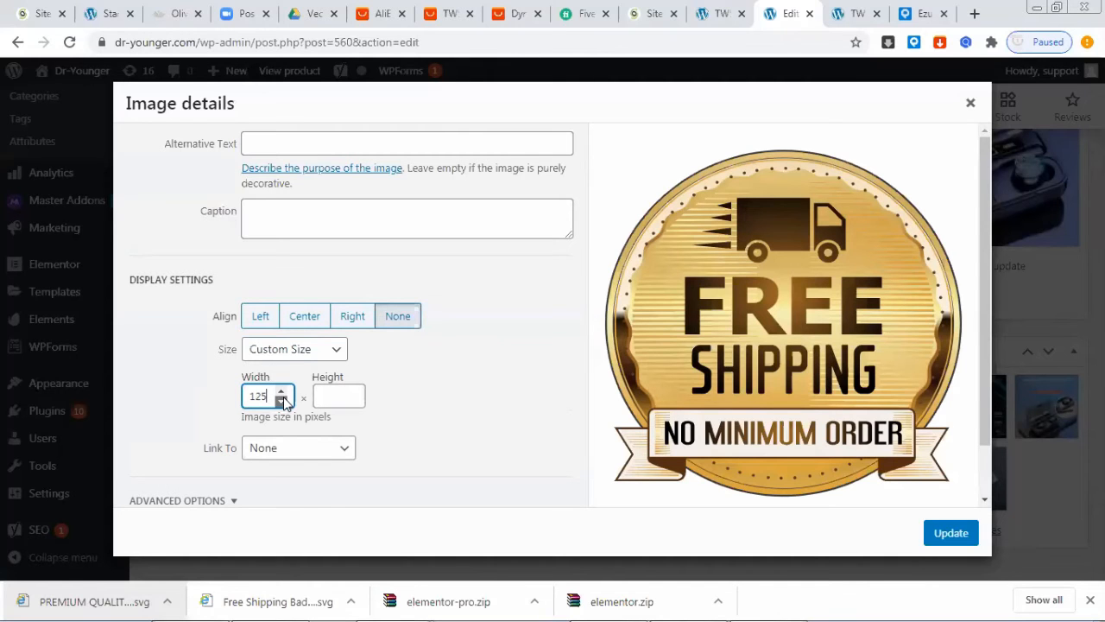
pyautogui.doubleClick(243, 399)
pyautogui.click(400, 401)
pyautogui.click(950, 534)
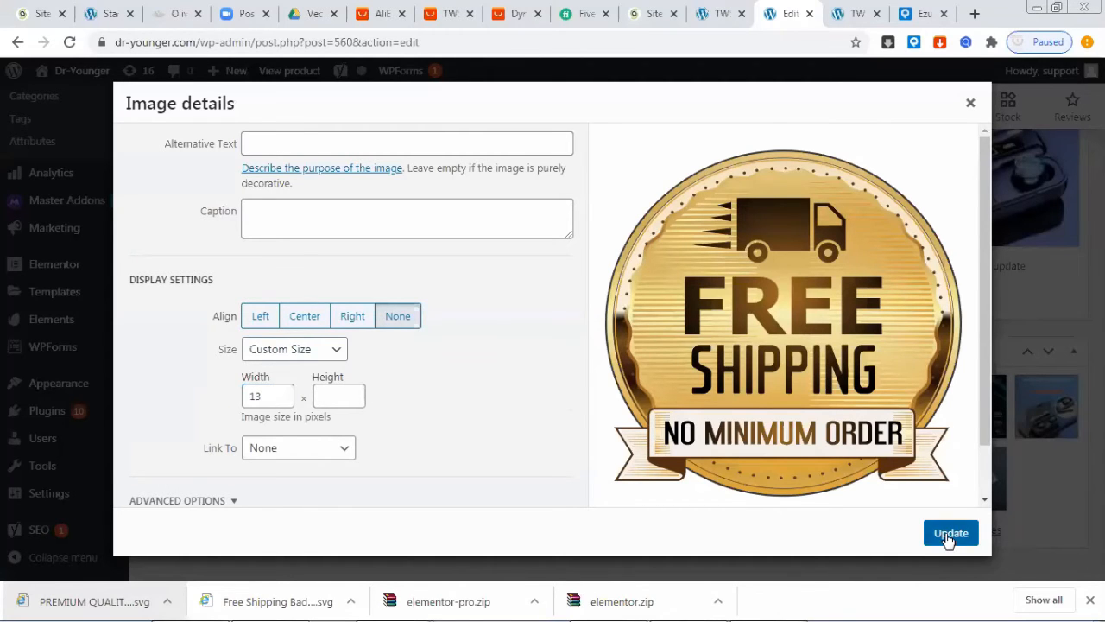
# Step: Enlarge the tiny Free Shipping badge in front of the short description's heading to a readable size
pyautogui.scroll(5, 492, 302)
pyautogui.scroll(10, 503, 315)
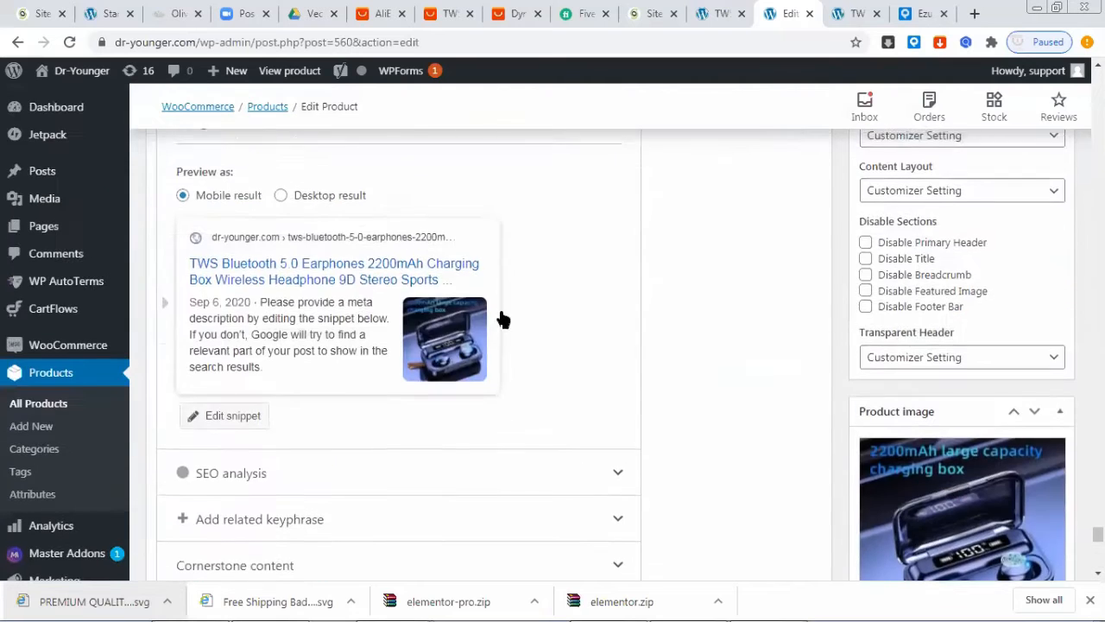
pyautogui.scroll(-8, 501, 316)
pyautogui.click(178, 390)
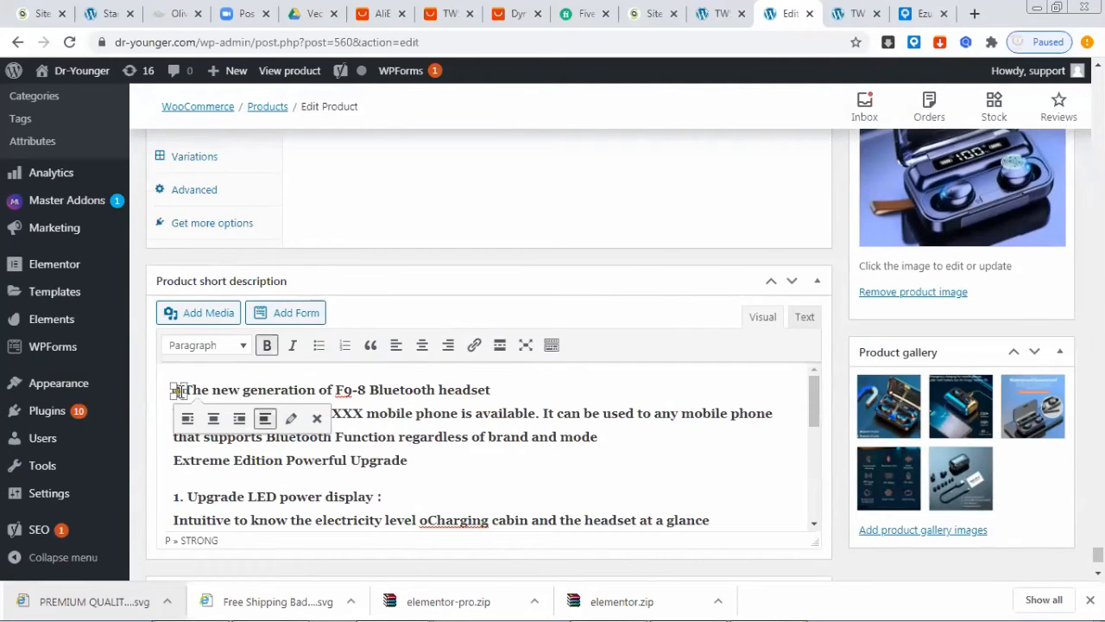
pyautogui.moveTo(180, 392); pyautogui.dragTo(333, 459)
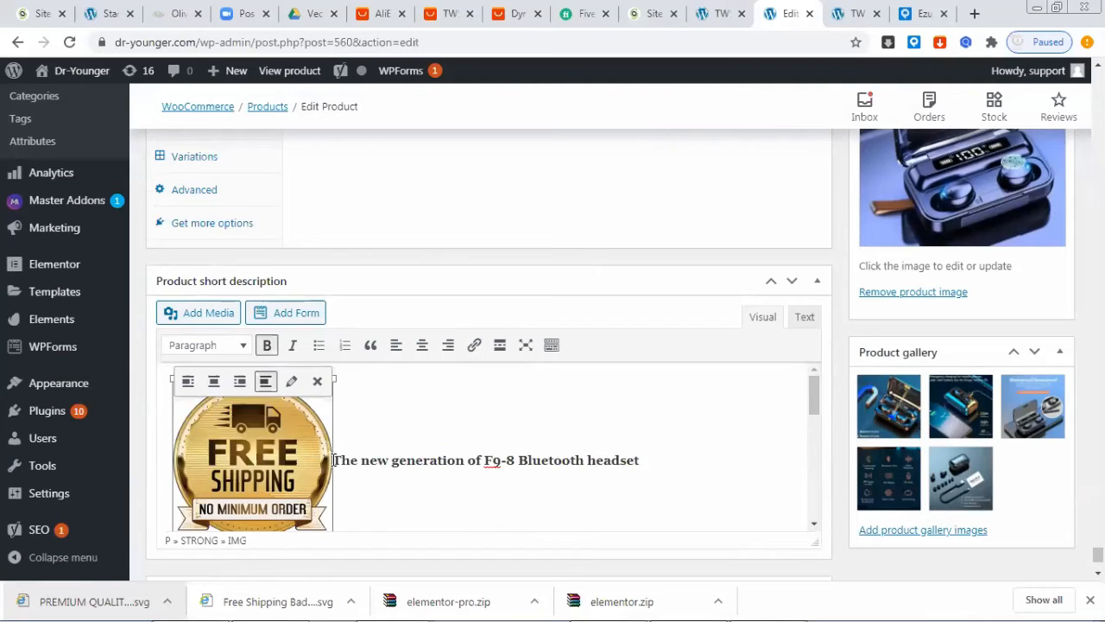
# Step: Move the heading text onto a new line below the Free Shipping badge and shrink the badge to about two thirds of its width
pyautogui.click(334, 461)
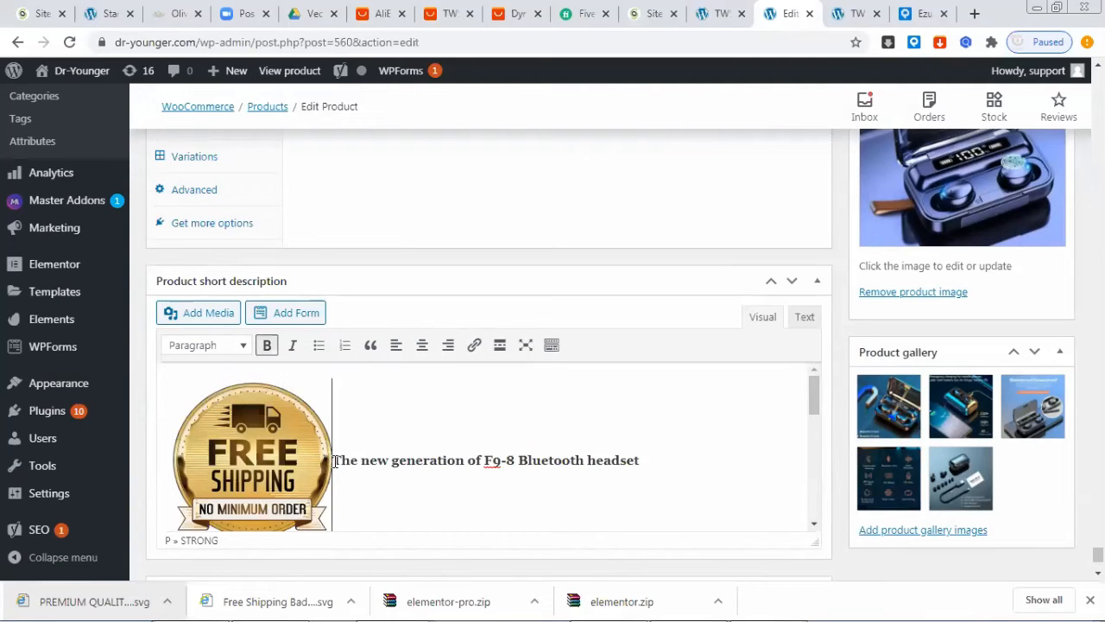
pyautogui.press('Return')
pyautogui.scroll(-2, 385, 458)
pyautogui.scroll(3, 386, 458)
pyautogui.click(285, 457)
pyautogui.moveTo(332, 514); pyautogui.dragTo(279, 457)
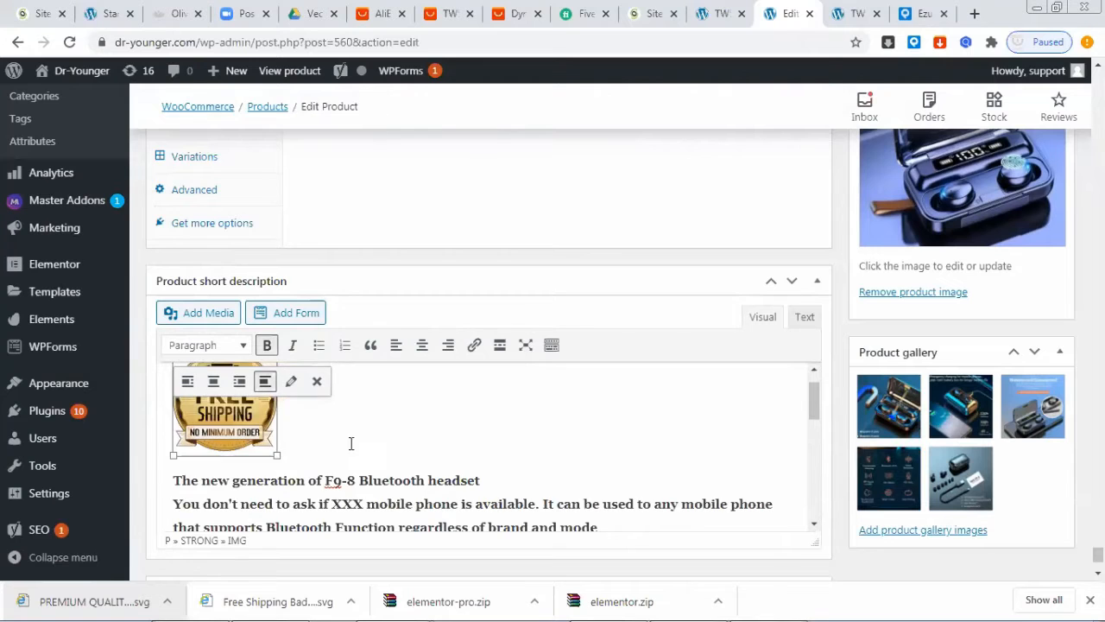
# Step: Insert the Premium Quality Warranty badge from the media library directly after the Free Shipping badge
pyautogui.click(311, 417)
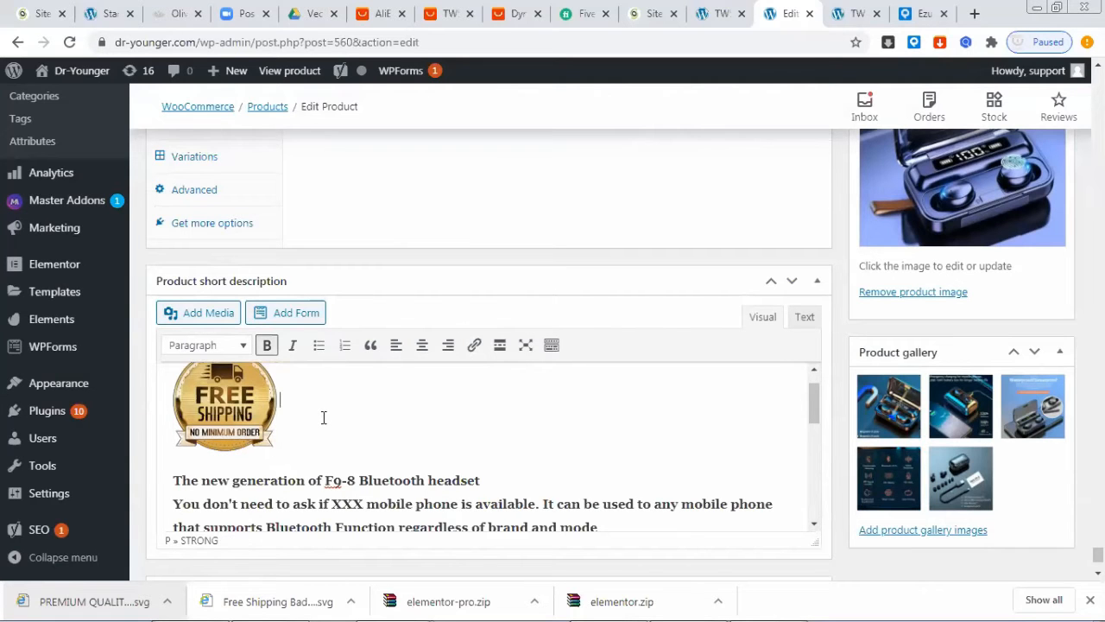
pyautogui.click(190, 314)
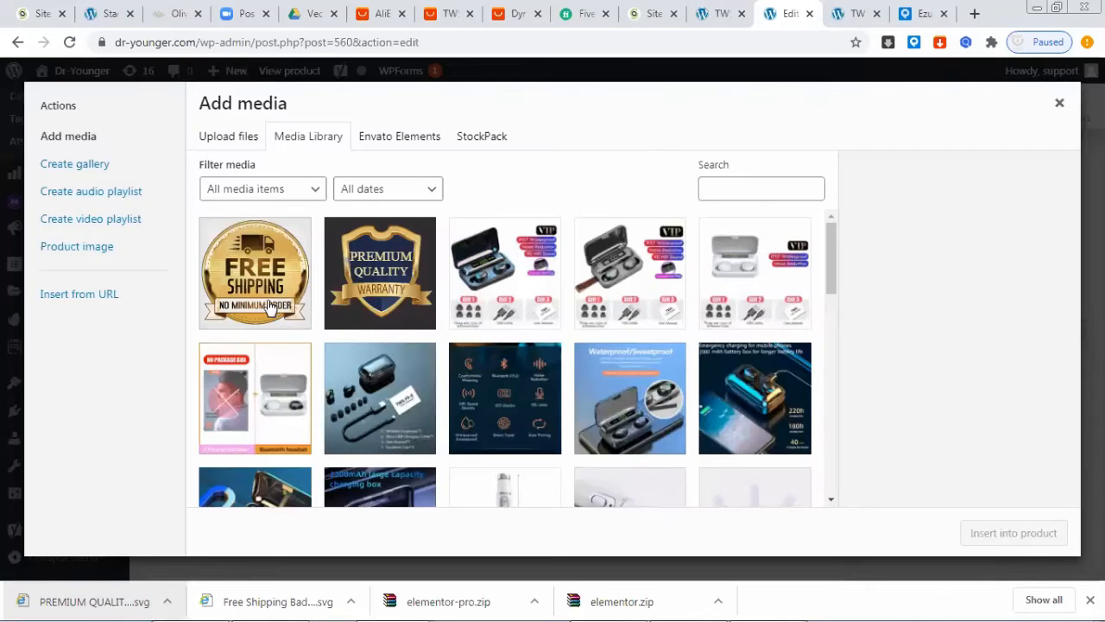
pyautogui.click(390, 272)
pyautogui.click(1014, 533)
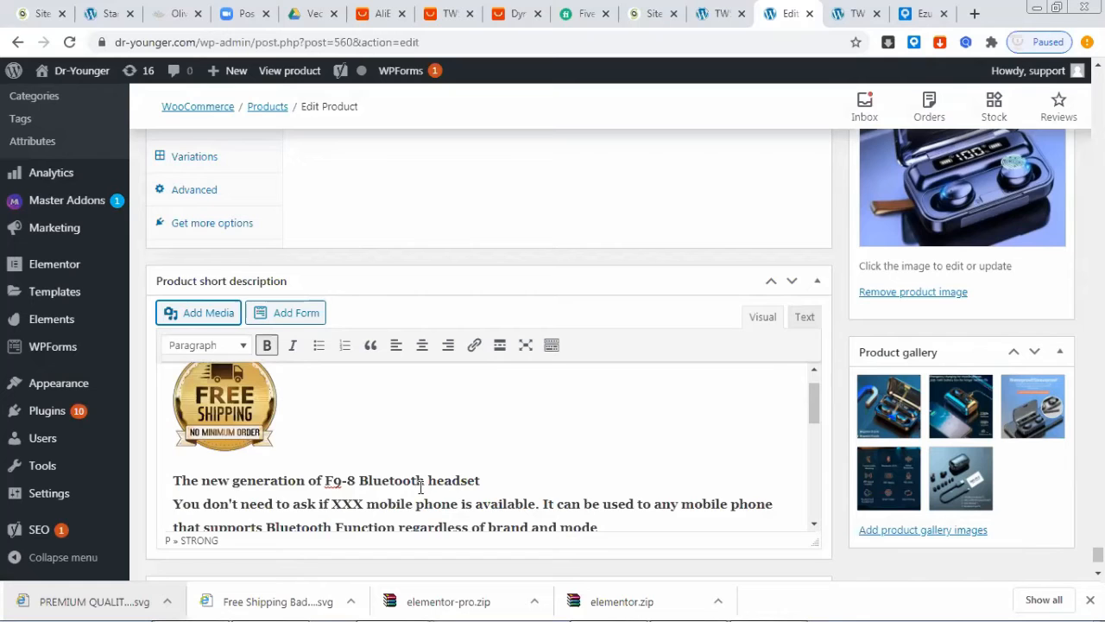
# Step: Shrink the Premium Quality Warranty badge until it sits beside the Free Shipping badge at about the same height
pyautogui.scroll(3, 570, 458)
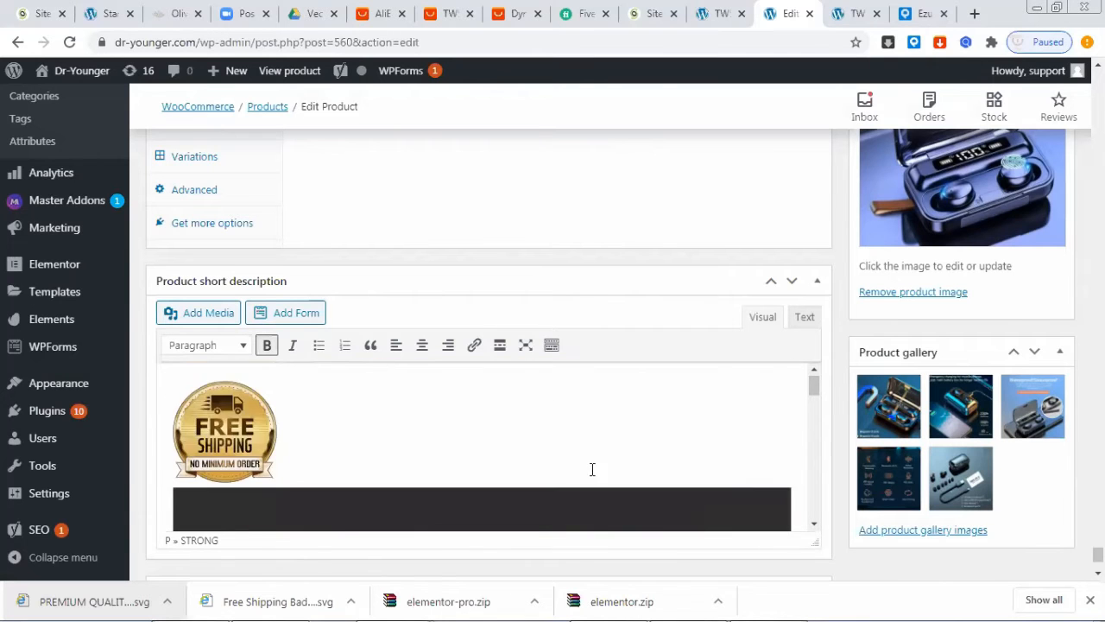
pyautogui.scroll(-2, 593, 469)
pyautogui.click(651, 469)
pyautogui.scroll(1, 747, 459)
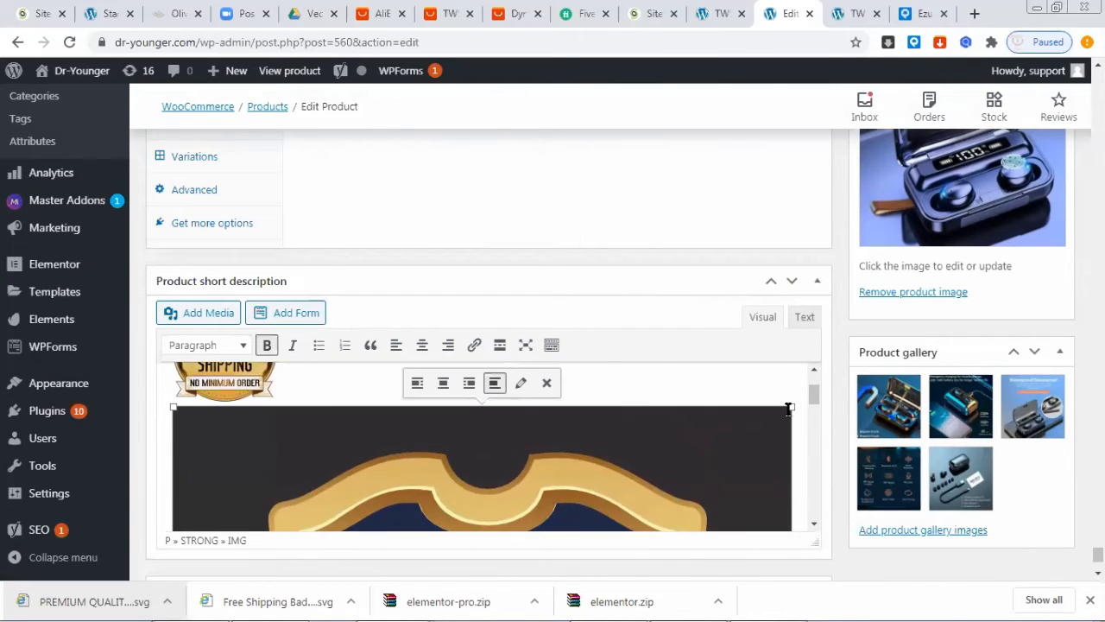
pyautogui.moveTo(689, 441); pyautogui.dragTo(570, 471)
pyautogui.scroll(2, 610, 456)
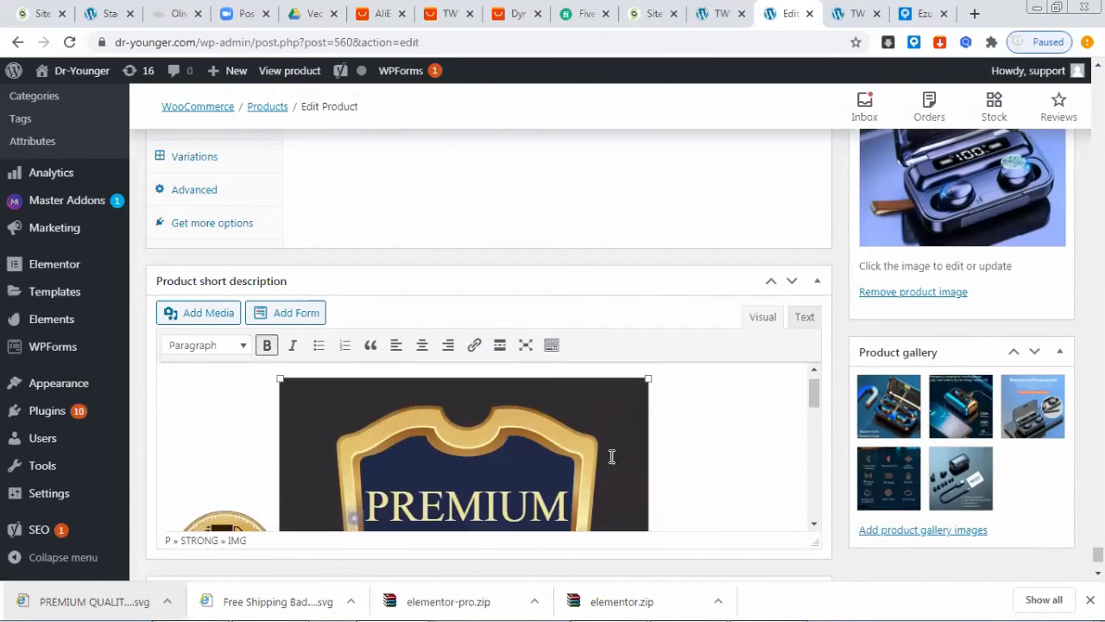
pyautogui.moveTo(649, 379); pyautogui.dragTo(453, 453)
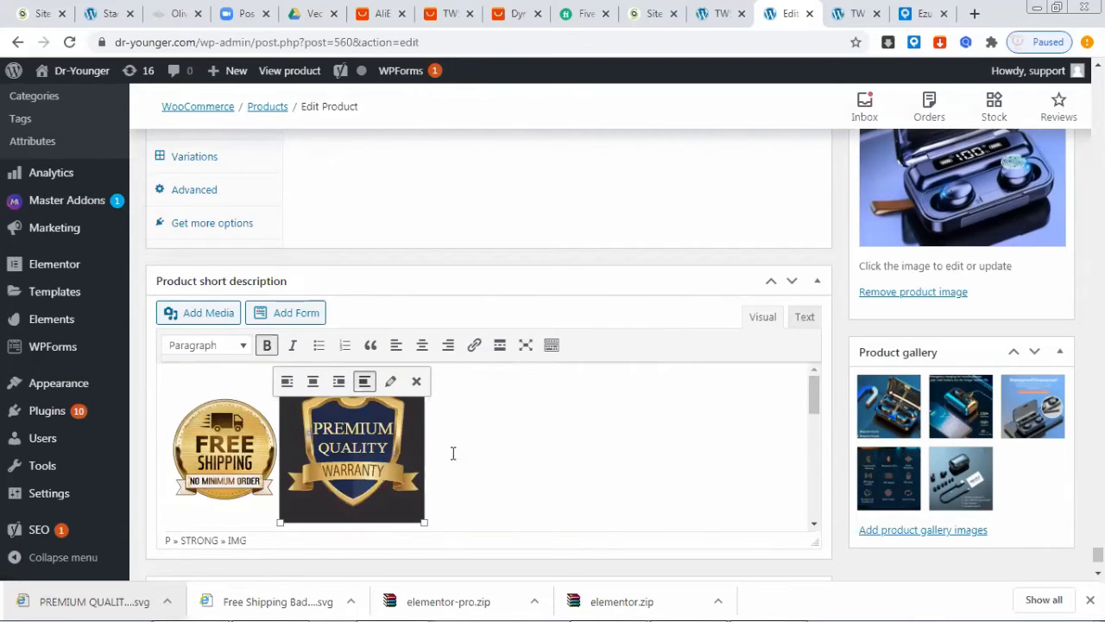
pyautogui.moveTo(423, 520); pyautogui.dragTo(389, 488)
pyautogui.click(456, 452)
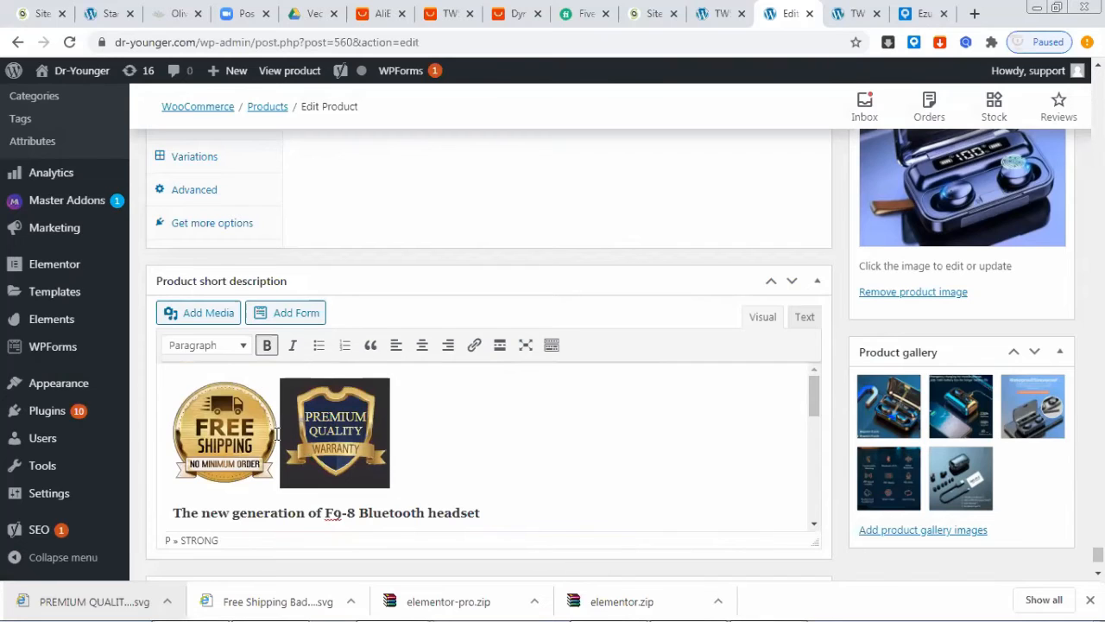
# Step: Add a small gap of spaces between the Free Shipping and Premium Quality Warranty badges
pyautogui.click(274, 434)
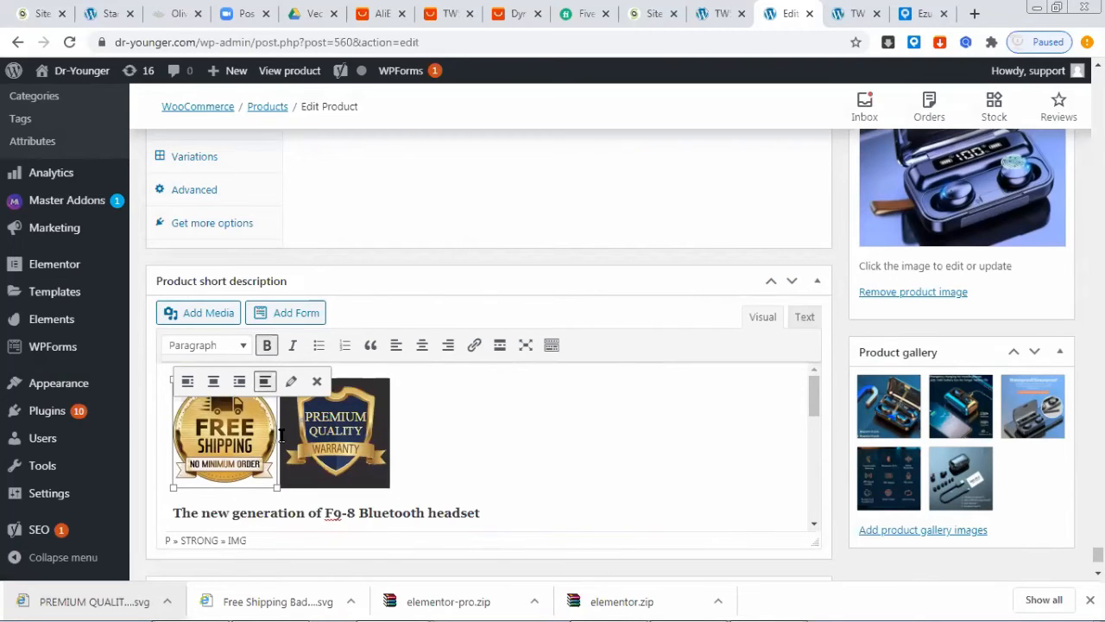
pyautogui.click(281, 437)
pyautogui.click(278, 434)
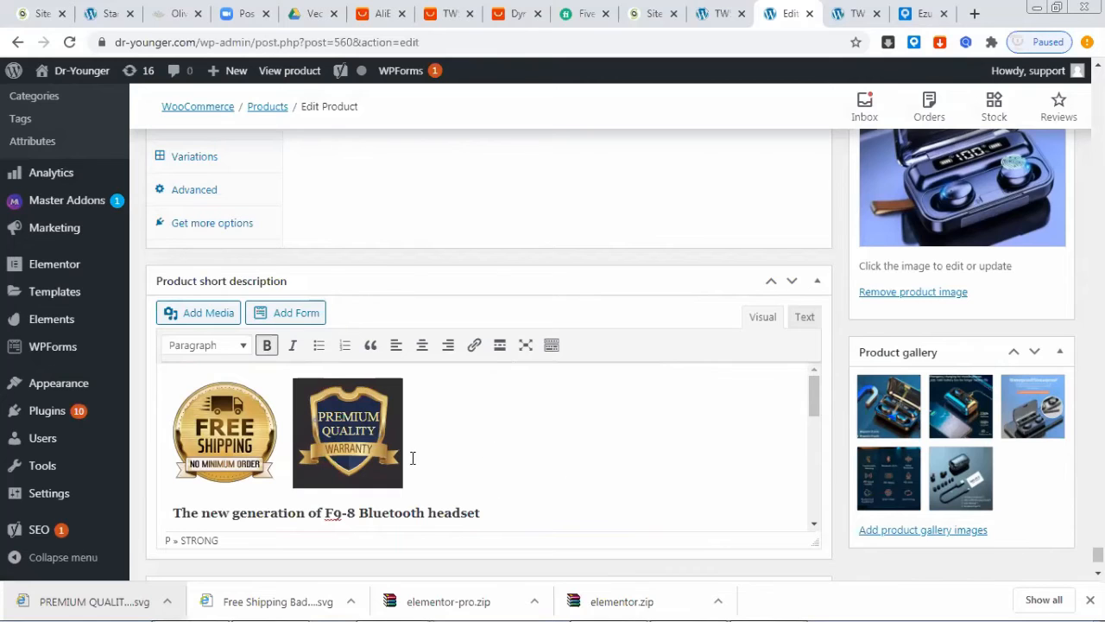
# Step: Update the product to save the short description and switch to the live product page
pyautogui.scroll(15, 634, 446)
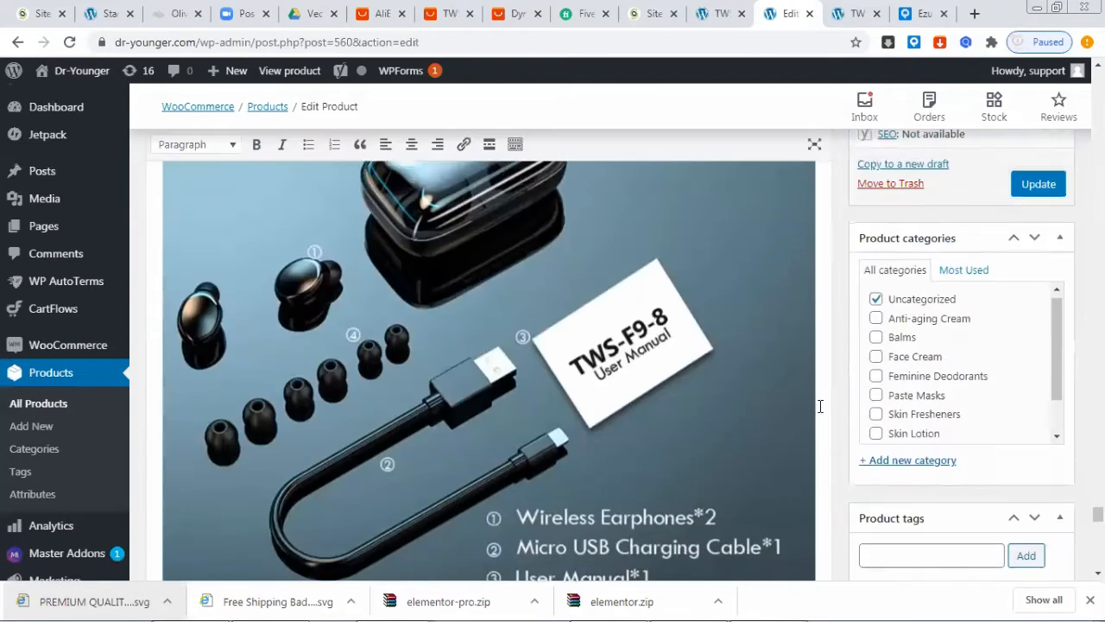
pyautogui.scroll(3, 820, 406)
pyautogui.click(1039, 383)
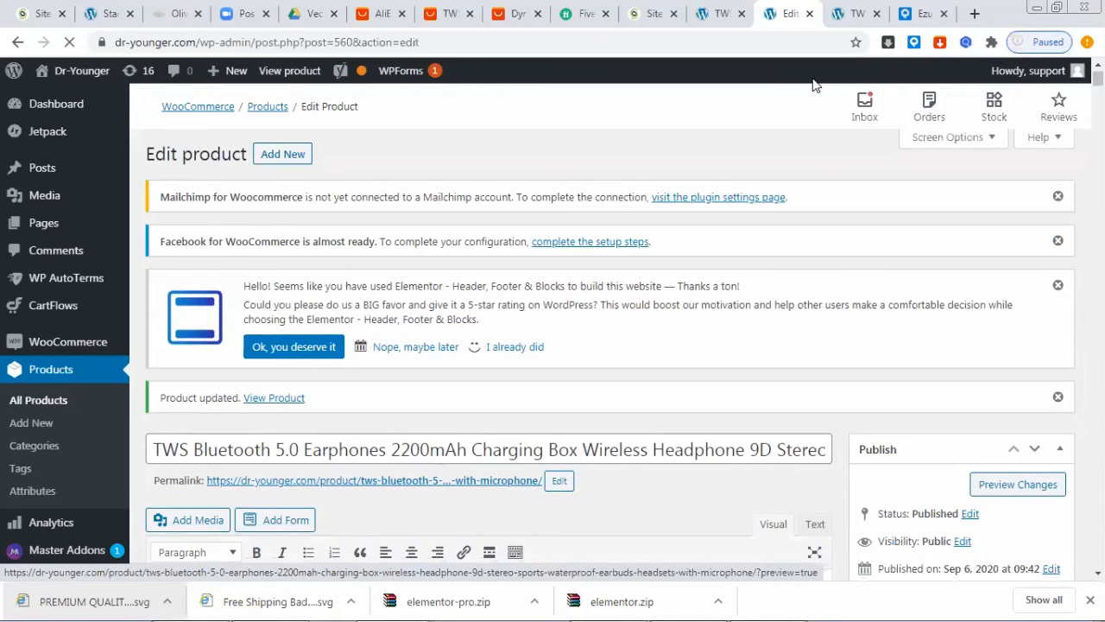
pyautogui.click(868, 13)
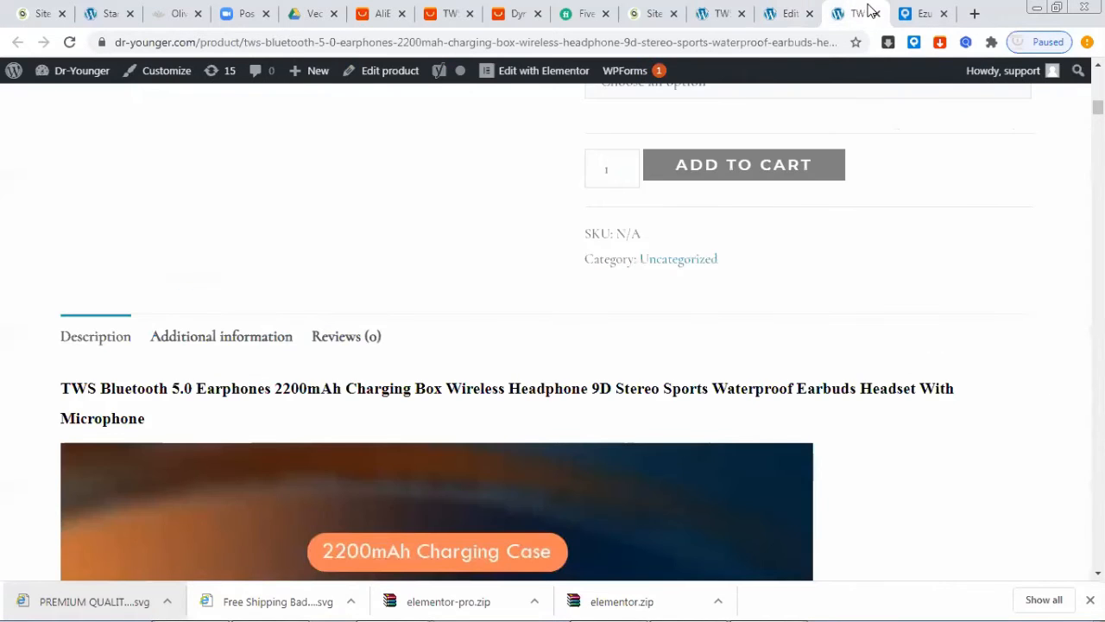
# Step: Reload the live product page and look for the trust badges around the price and short description
pyautogui.scroll(10, 688, 168)
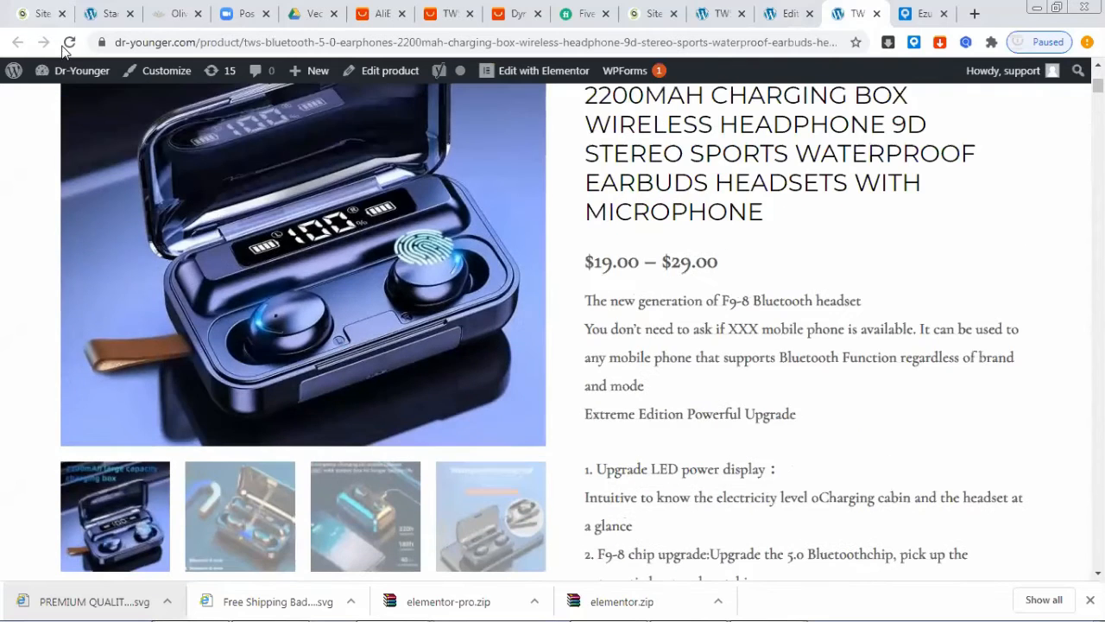
pyautogui.click(69, 43)
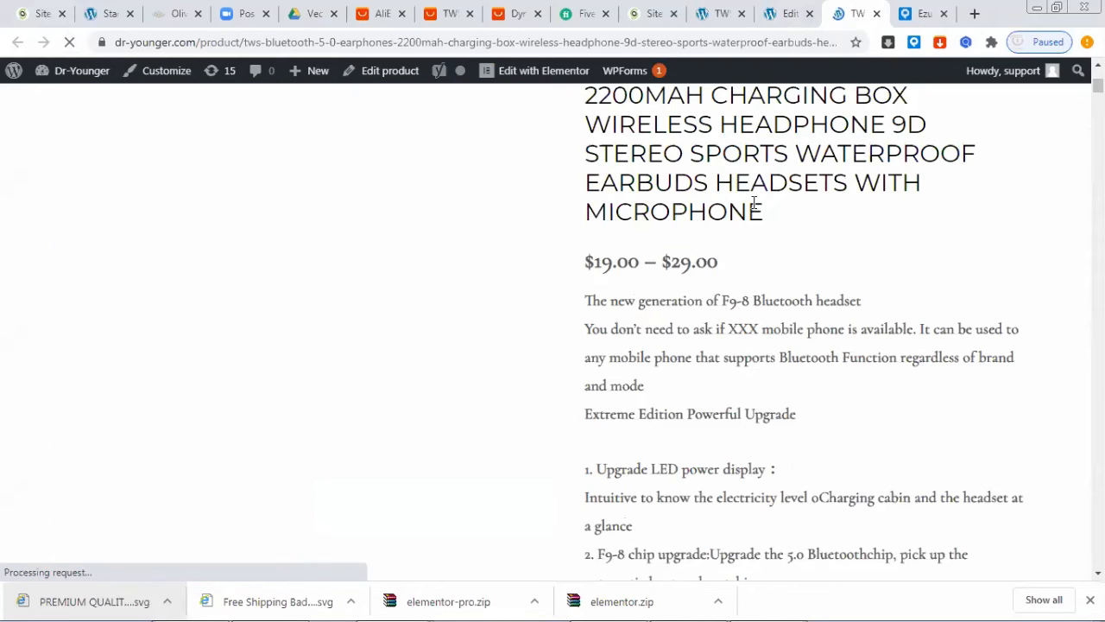
pyautogui.scroll(-9, 777, 216)
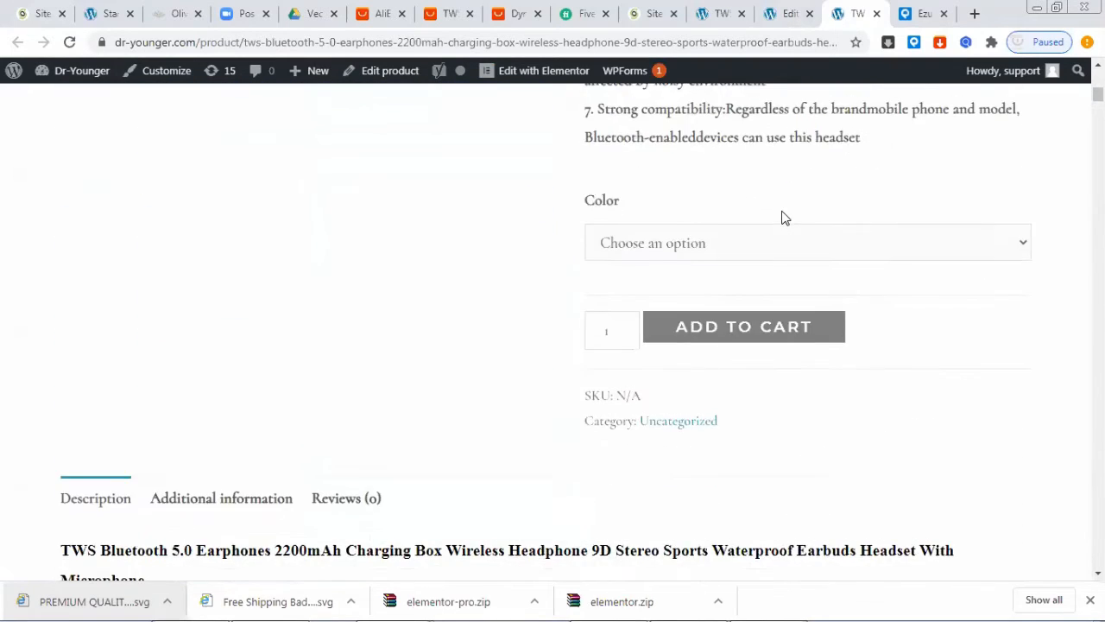
pyautogui.scroll(9, 785, 216)
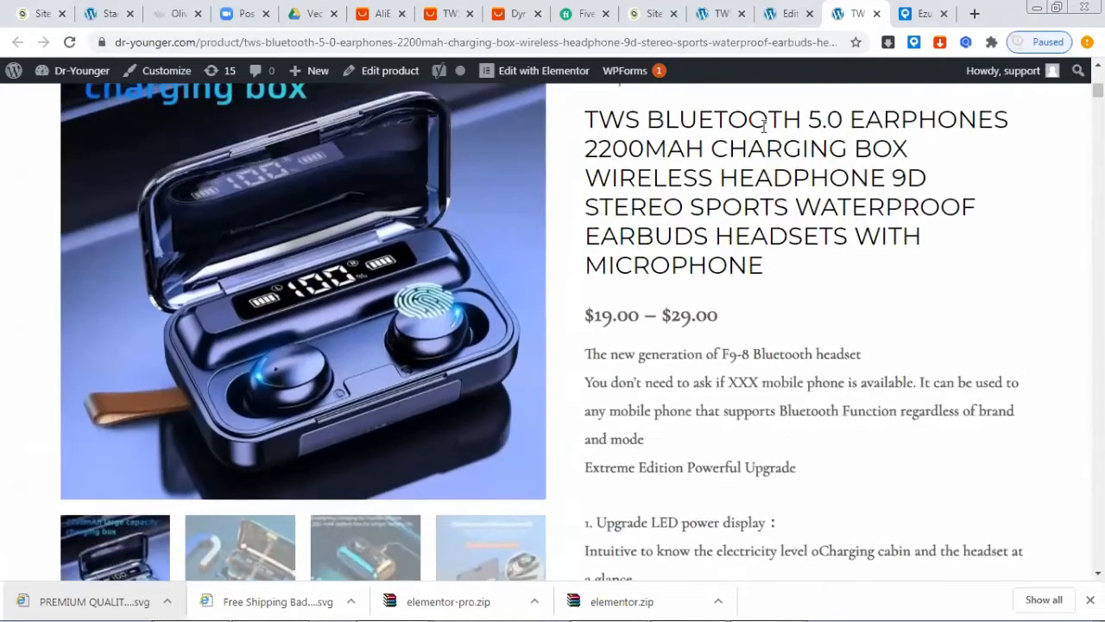
pyautogui.scroll(-1, 667, 306)
# Step: Return to the product editor and update the earphones product again
pyautogui.hotkey('ctrl', 'shift', 'Tab')
pyautogui.scroll(-3, 645, 308)
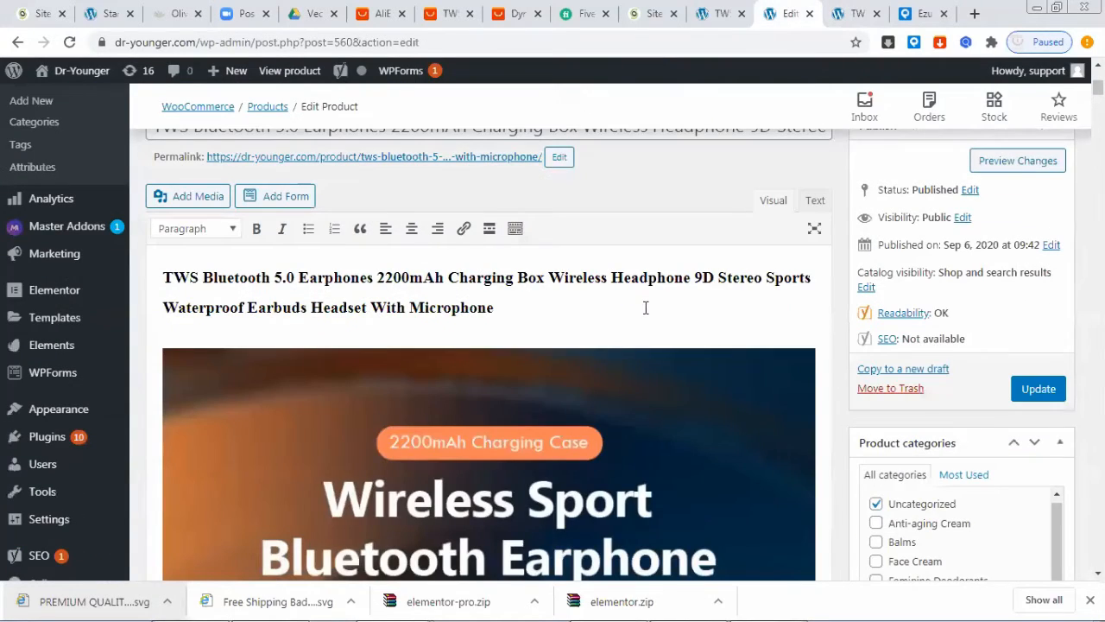
pyautogui.click(1037, 390)
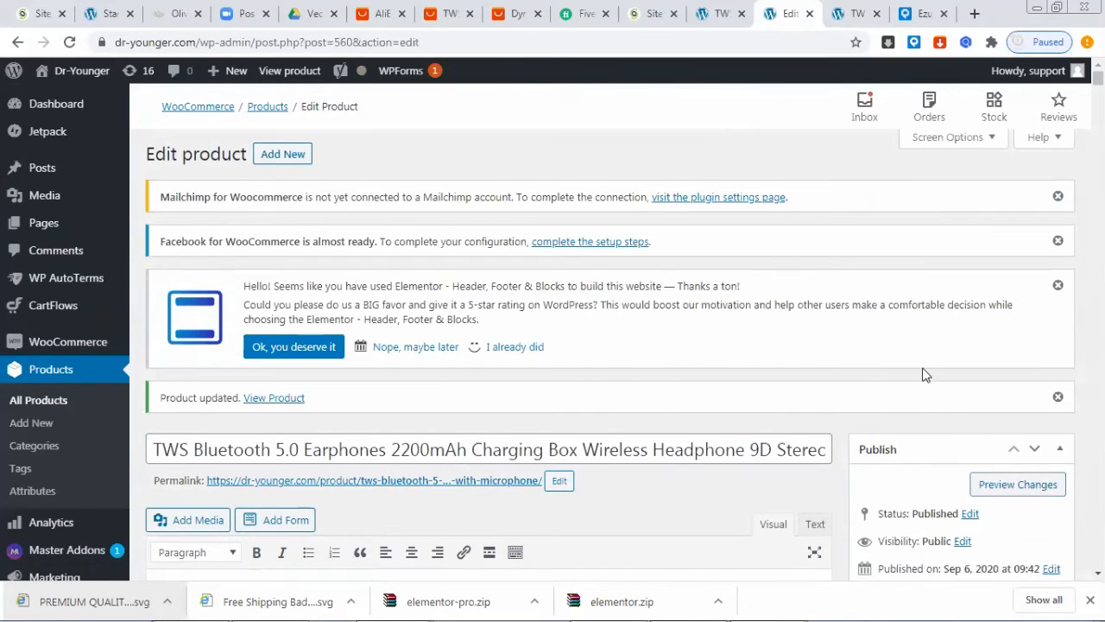
# Step: Reload the live product page and check the two badges below the price and the rest of the product summary
pyautogui.hotkey('ctrl', 'Tab')
pyautogui.press('F5')
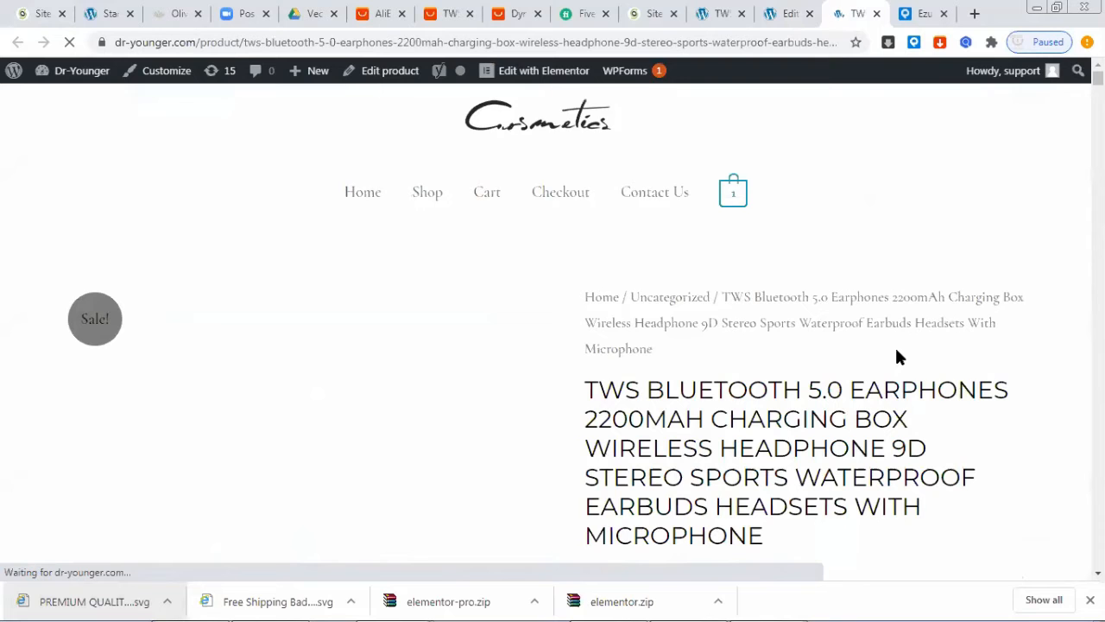
pyautogui.scroll(-3, 898, 357)
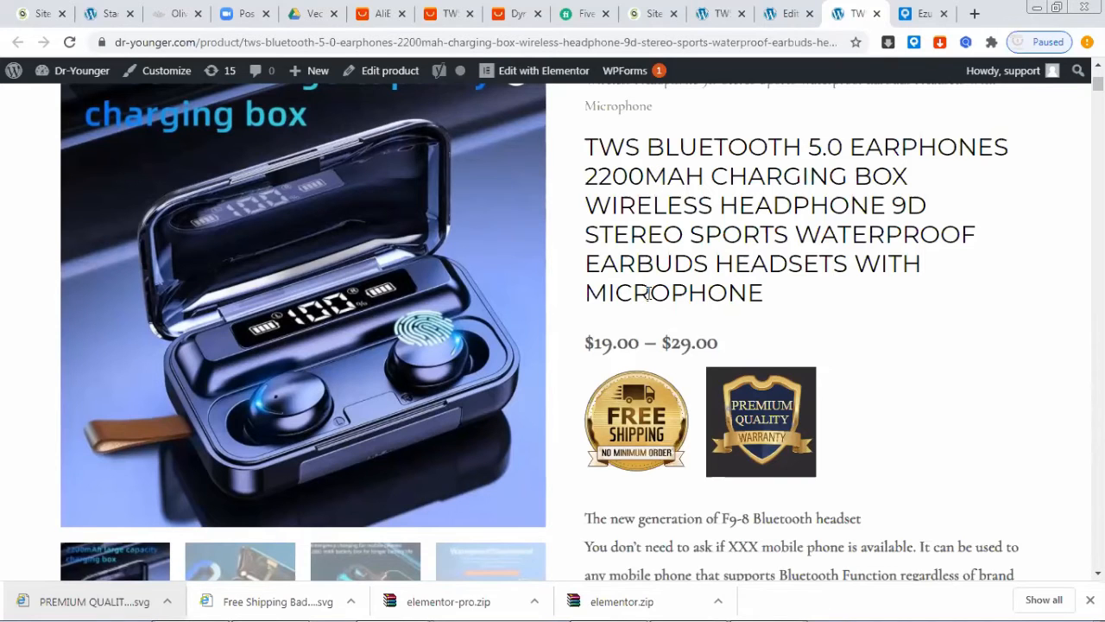
pyautogui.scroll(-2, 648, 293)
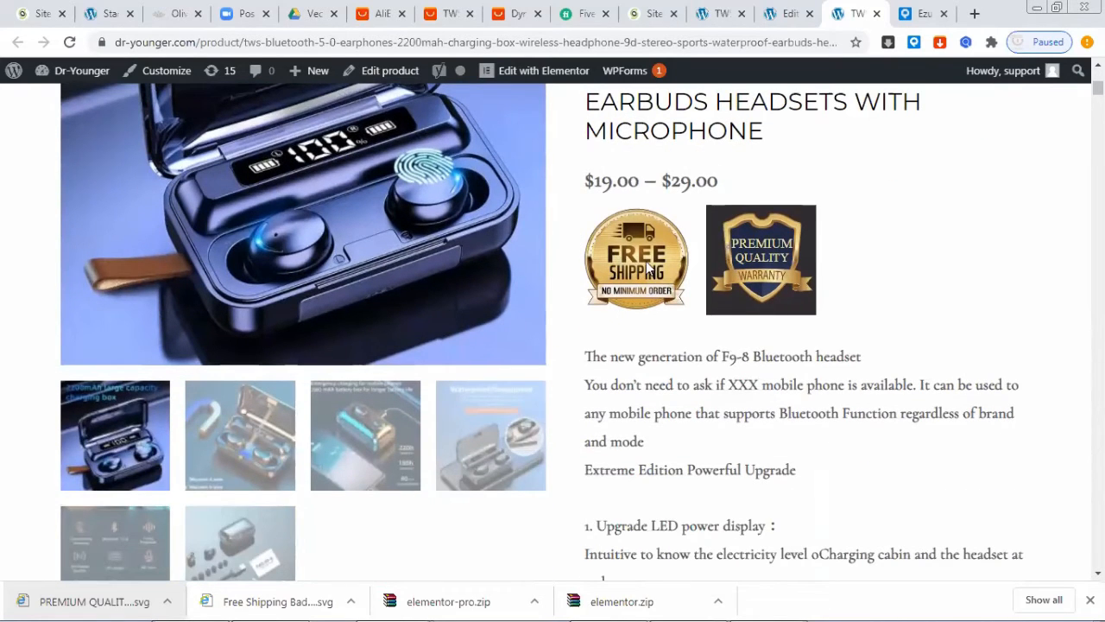
pyautogui.scroll(-2, 724, 273)
pyautogui.scroll(1, 639, 190)
pyautogui.scroll(-9, 702, 223)
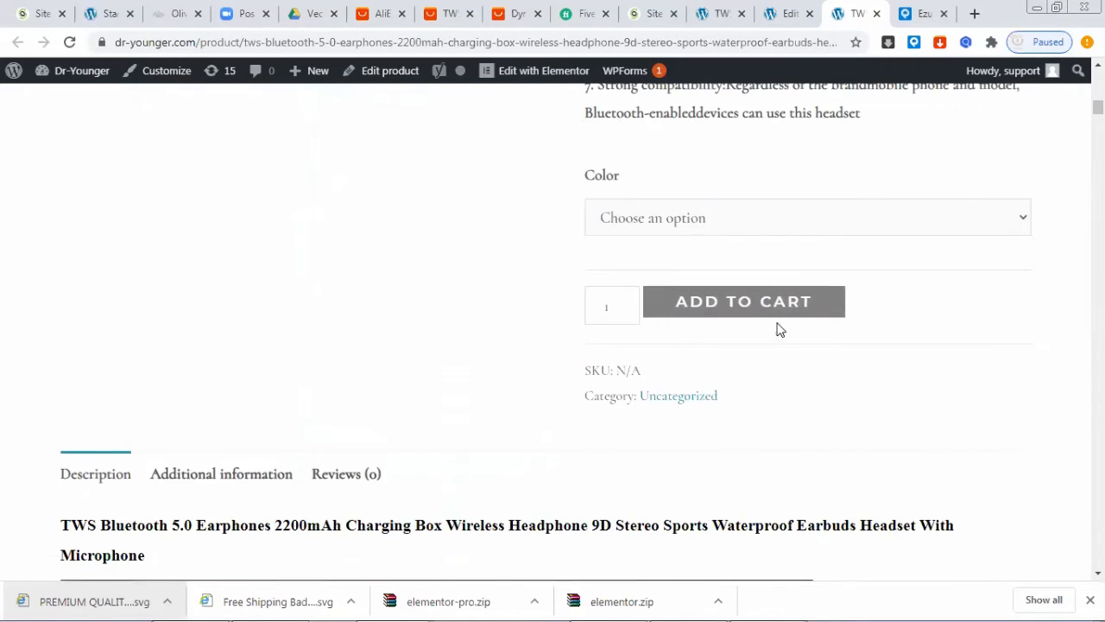
pyautogui.scroll(-4, 742, 316)
pyautogui.scroll(7, 747, 316)
pyautogui.scroll(-3, 760, 329)
pyautogui.scroll(8, 708, 337)
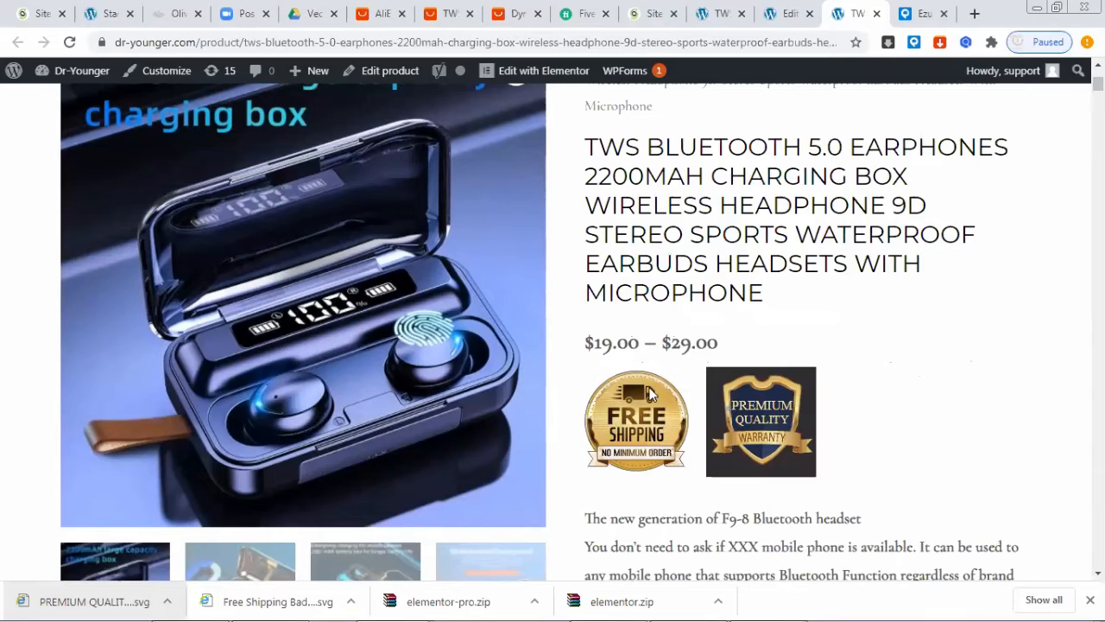
# Step: Go back to the product editor and review the badges in the product short description
pyautogui.click(780, 14)
pyautogui.scroll(-10, 741, 216)
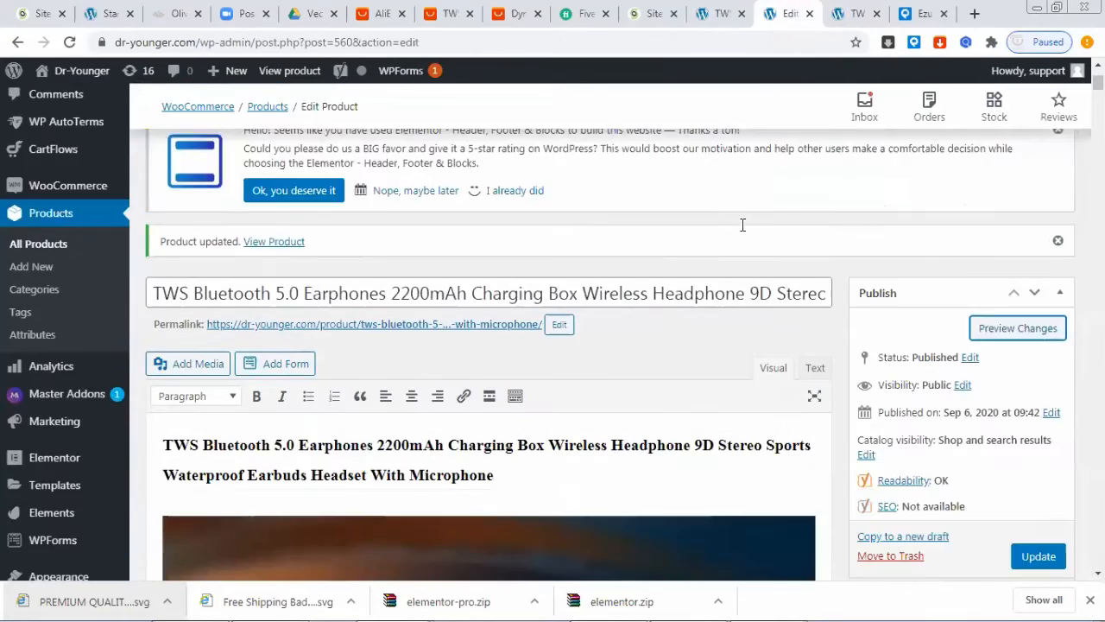
pyautogui.scroll(-15, 743, 226)
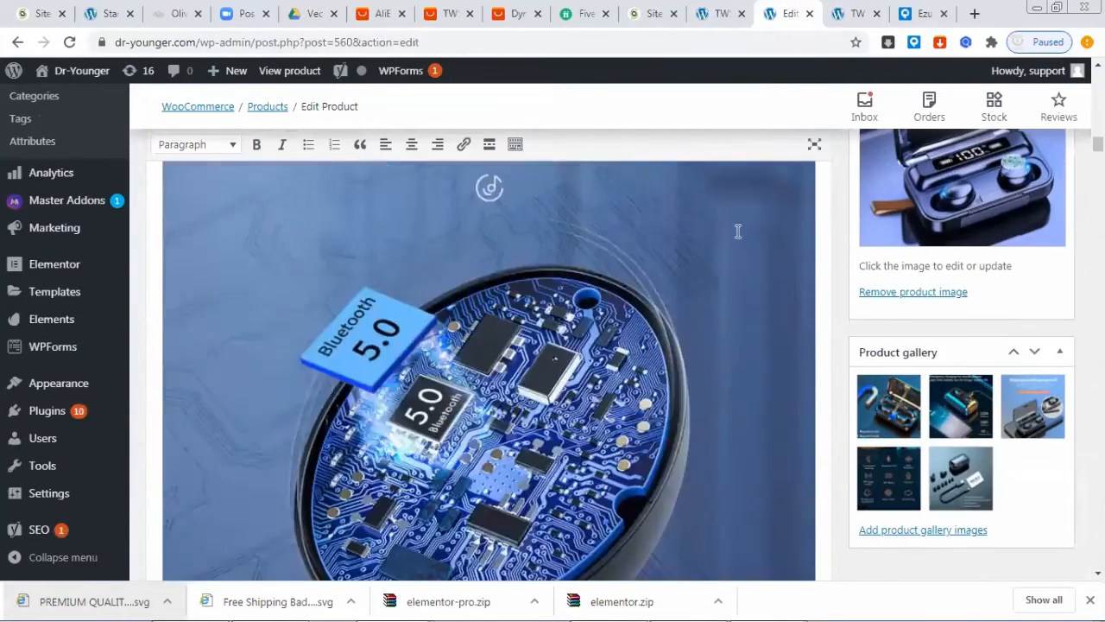
pyautogui.scroll(-15, 442, 278)
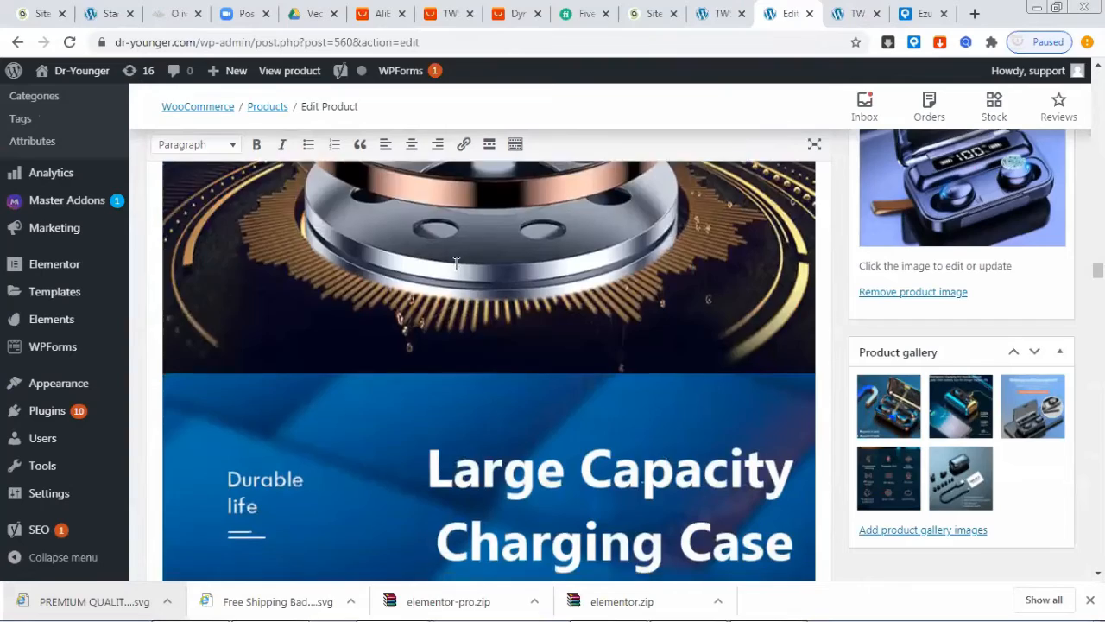
pyautogui.scroll(-15, 471, 251)
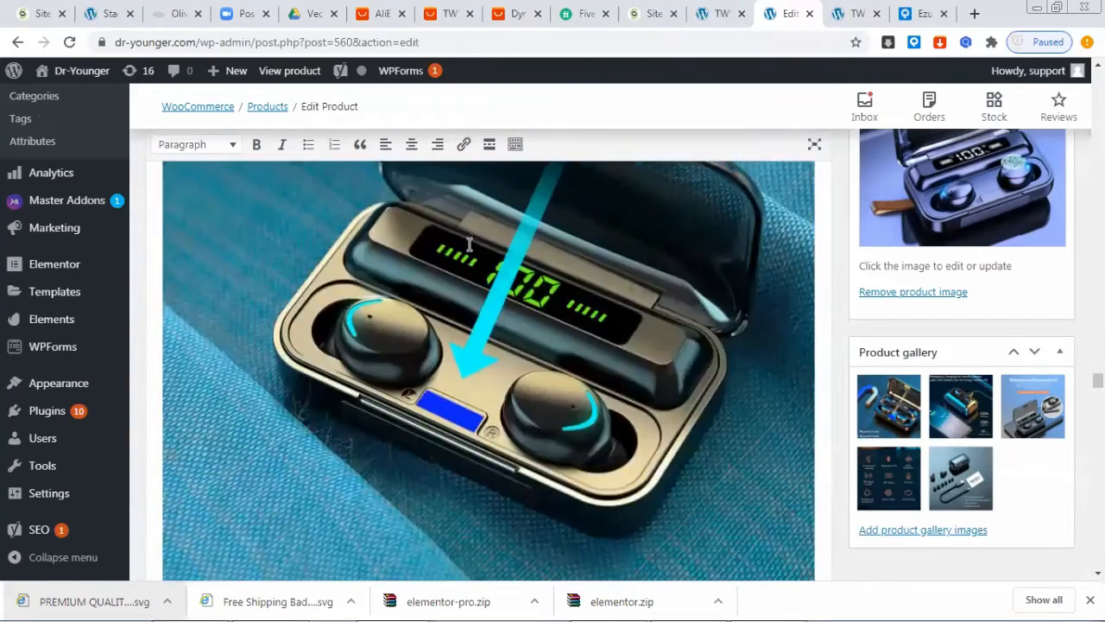
pyautogui.scroll(-15, 473, 239)
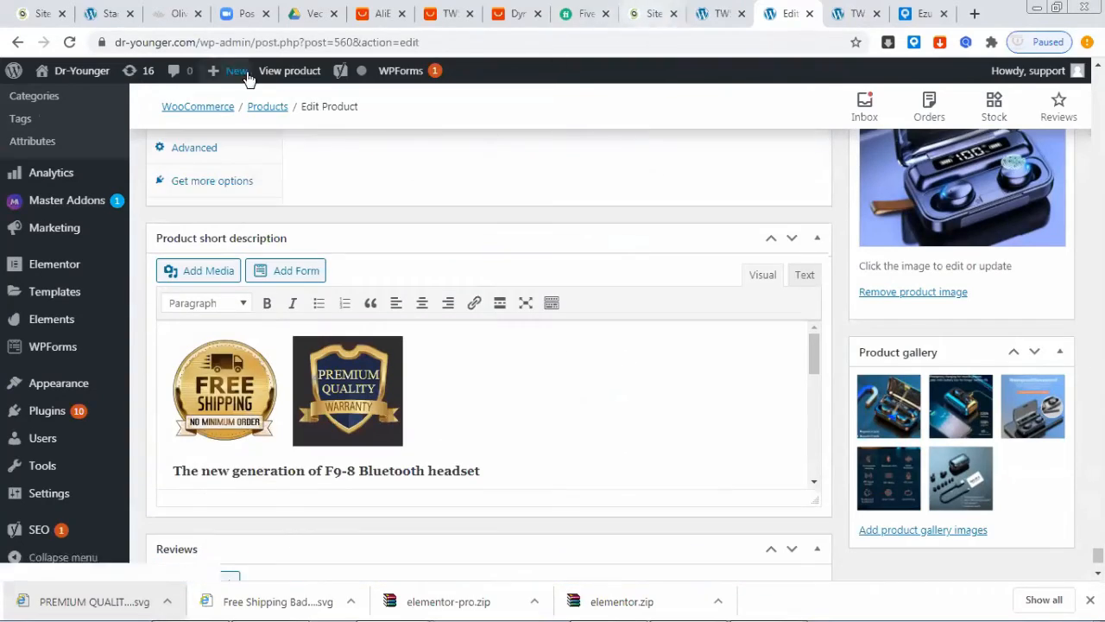
# Step: Switch to the Vectors library folder in Google Drive and download premium-quality-badges-tags-isolated-black.zip
pyautogui.click(304, 14)
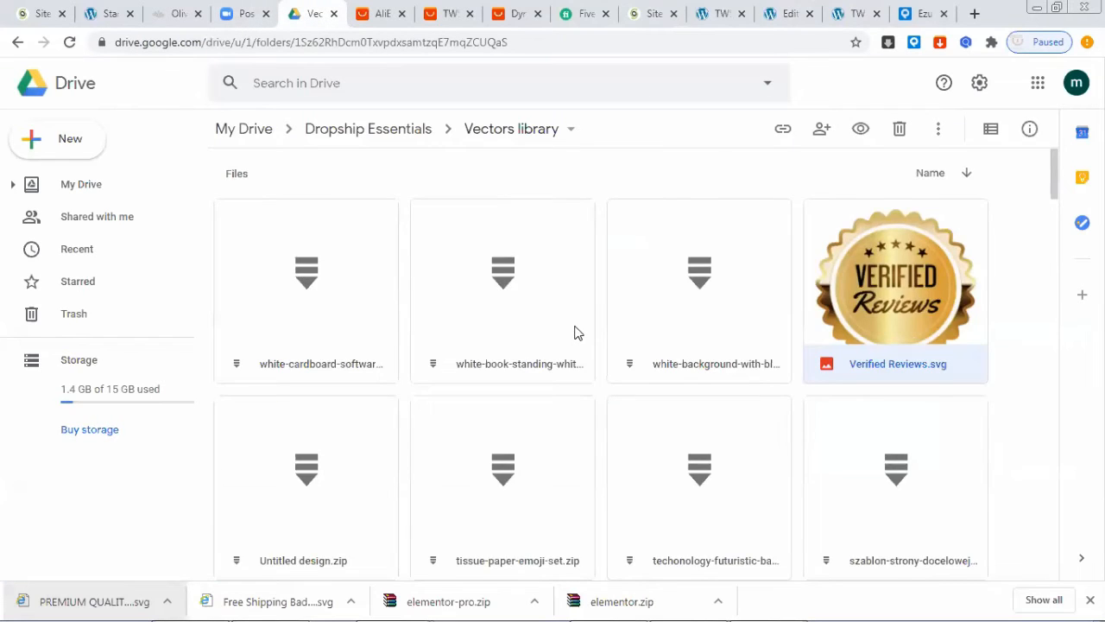
pyautogui.scroll(-3, 578, 333)
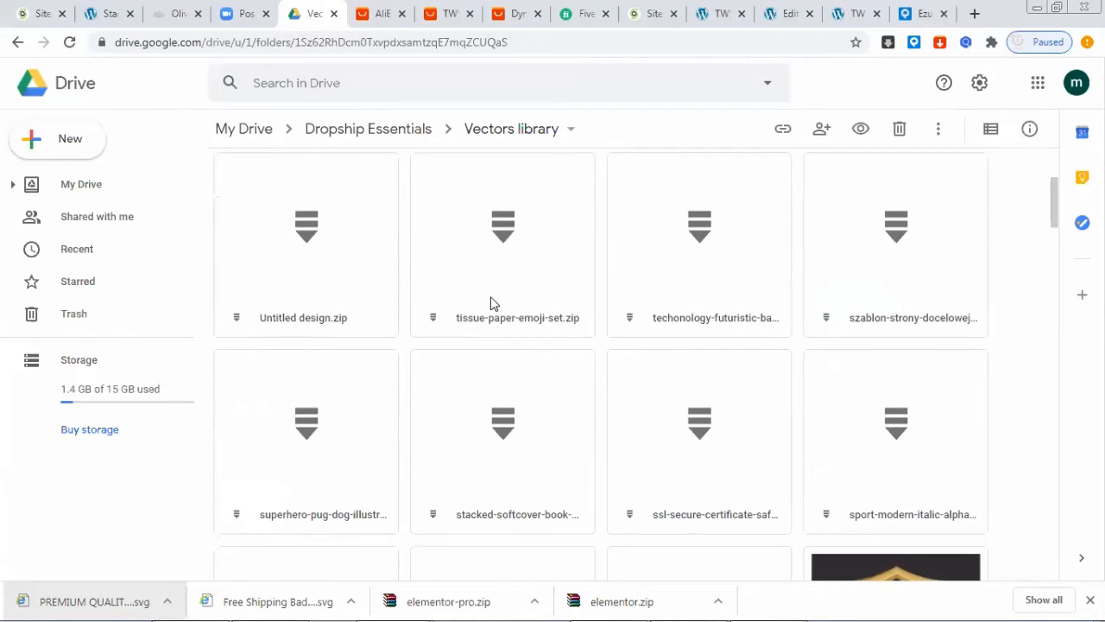
pyautogui.scroll(-2, 493, 303)
pyautogui.scroll(-2, 446, 322)
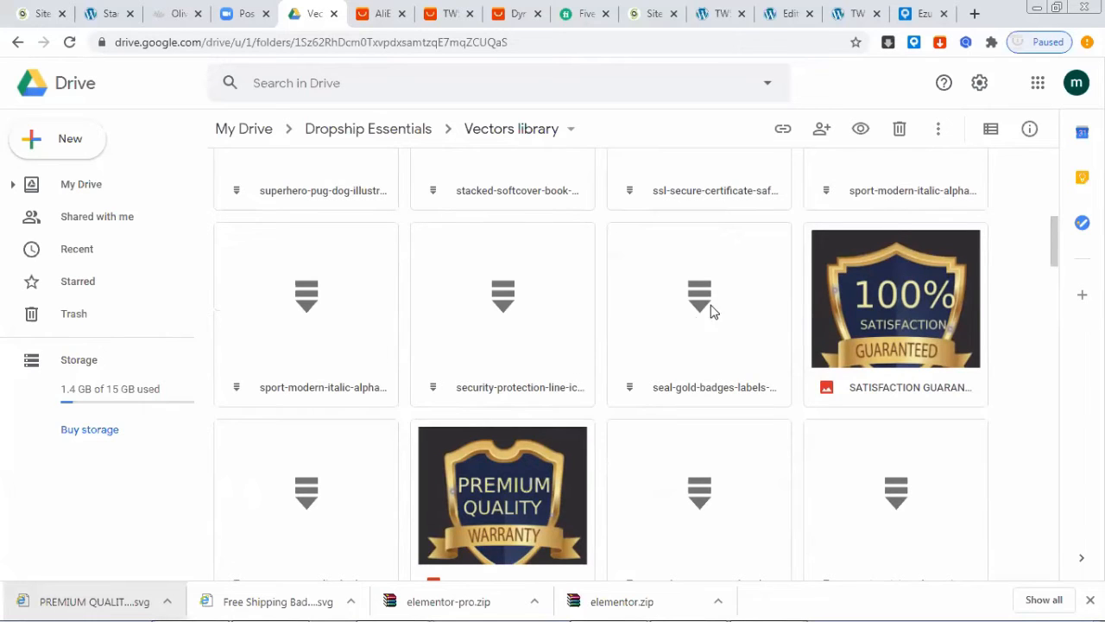
pyautogui.click(696, 324)
pyautogui.scroll(-2, 640, 368)
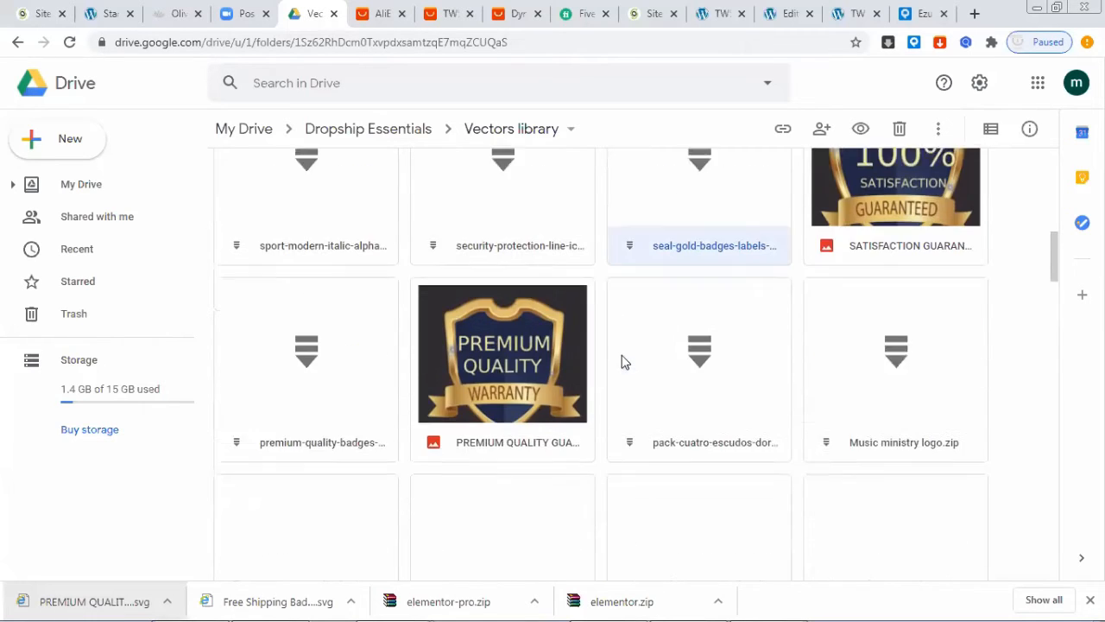
pyautogui.scroll(-1, 788, 373)
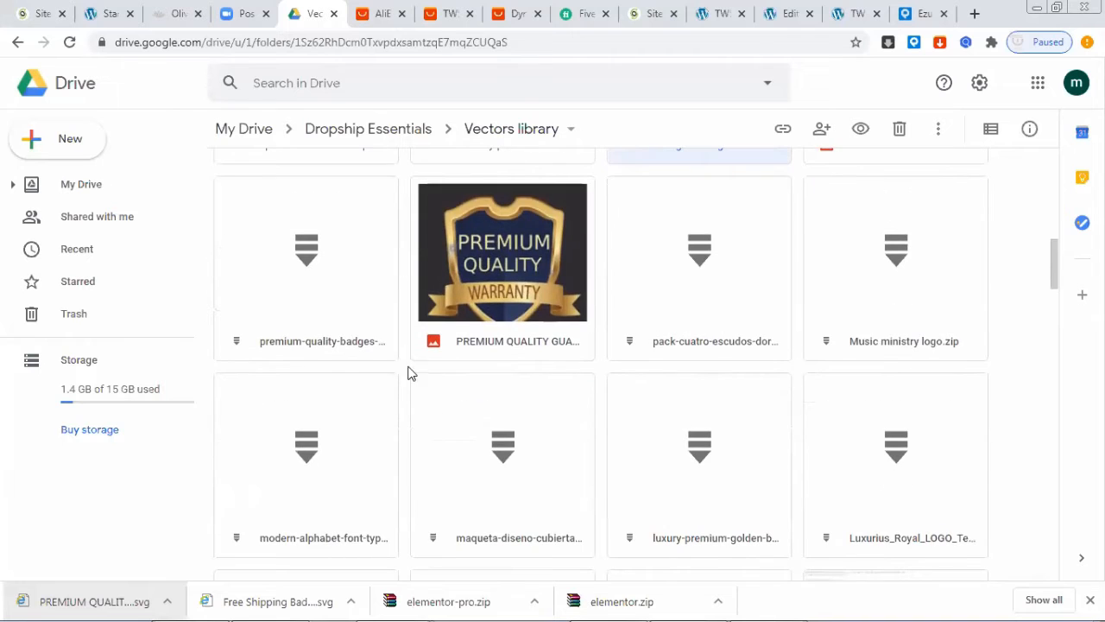
pyautogui.click(322, 263)
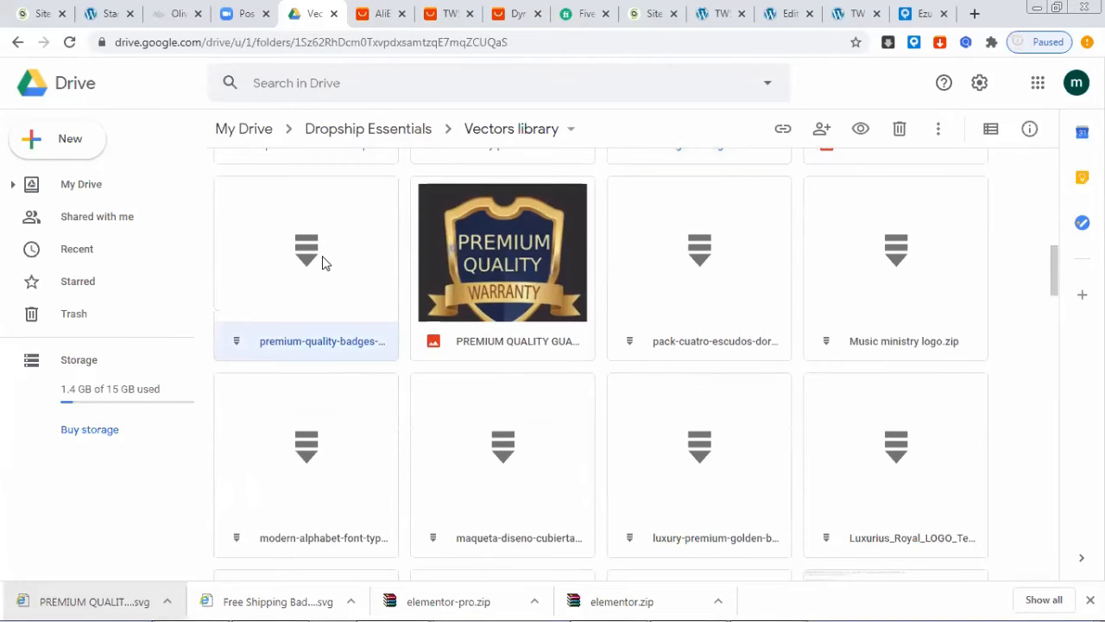
pyautogui.rightClick(322, 262)
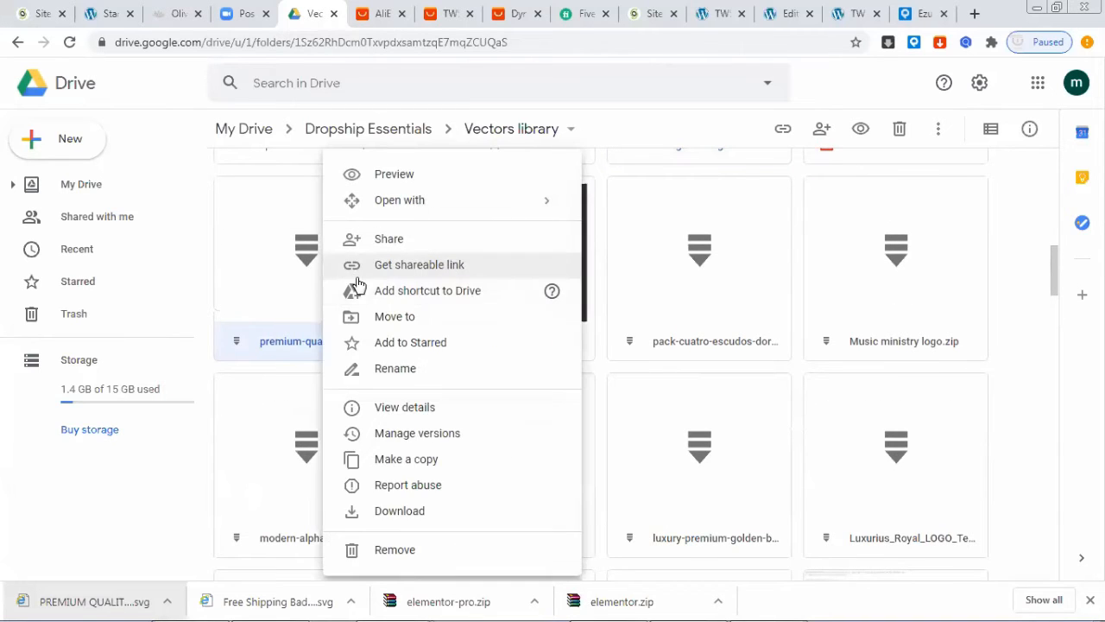
pyautogui.click(399, 514)
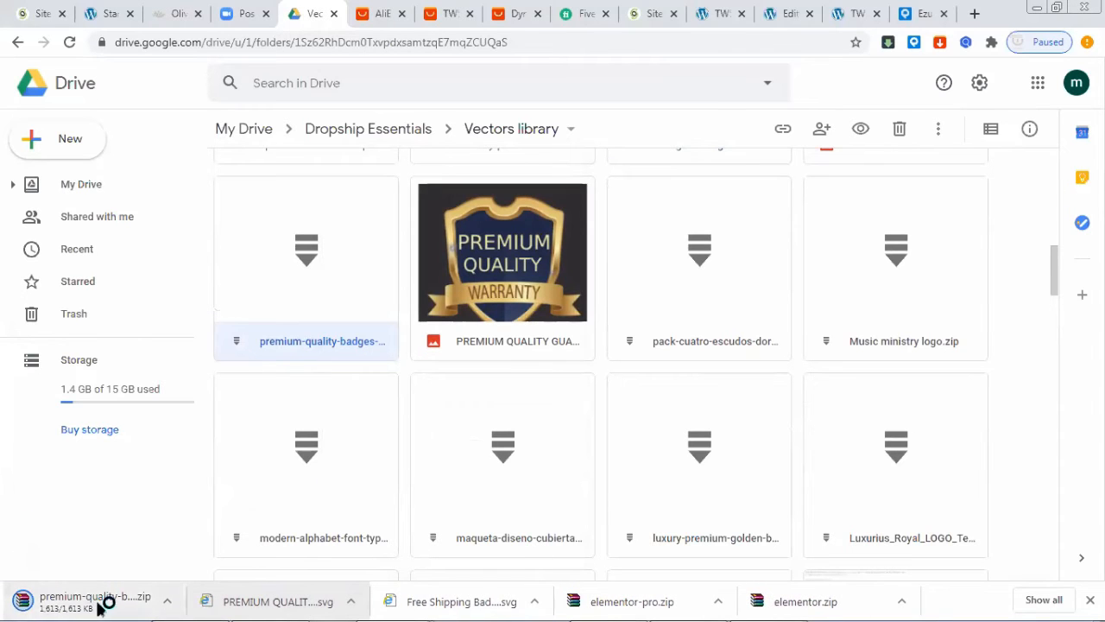
# Step: Open the downloaded premium quality badges archive, view the image 172.jpg, and close both the image and the archive
pyautogui.click(103, 602)
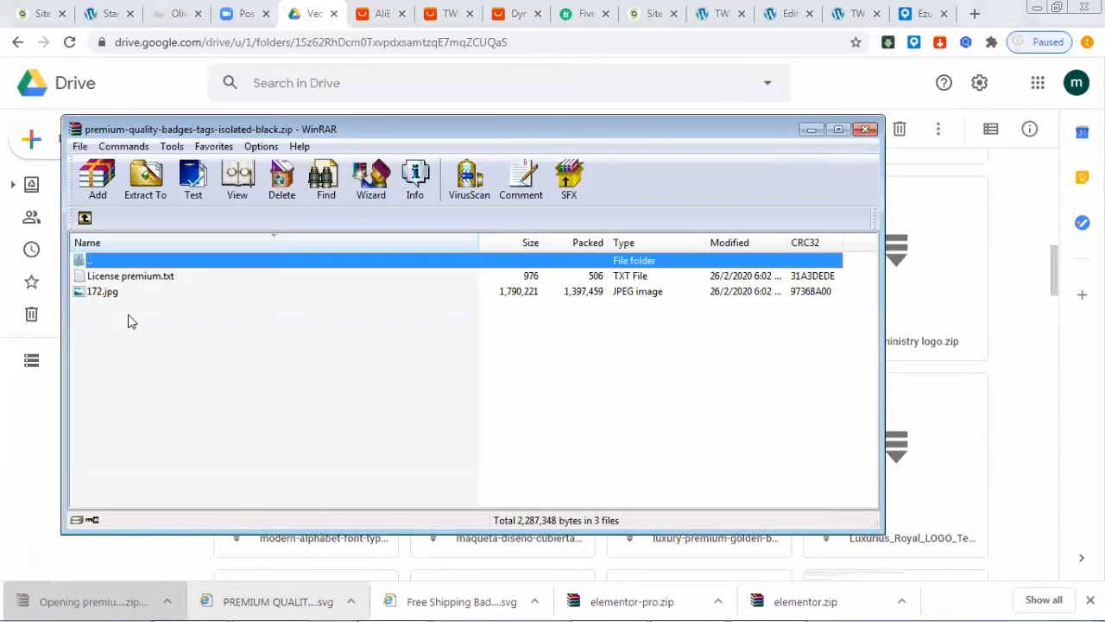
pyautogui.doubleClick(116, 292)
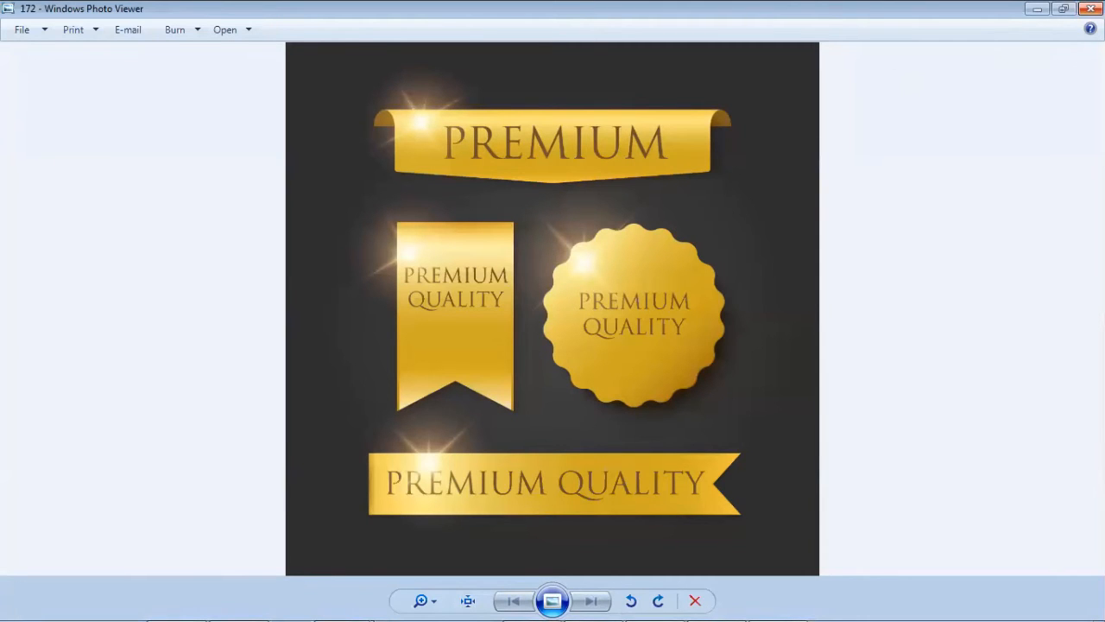
pyautogui.click(1091, 9)
pyautogui.click(861, 130)
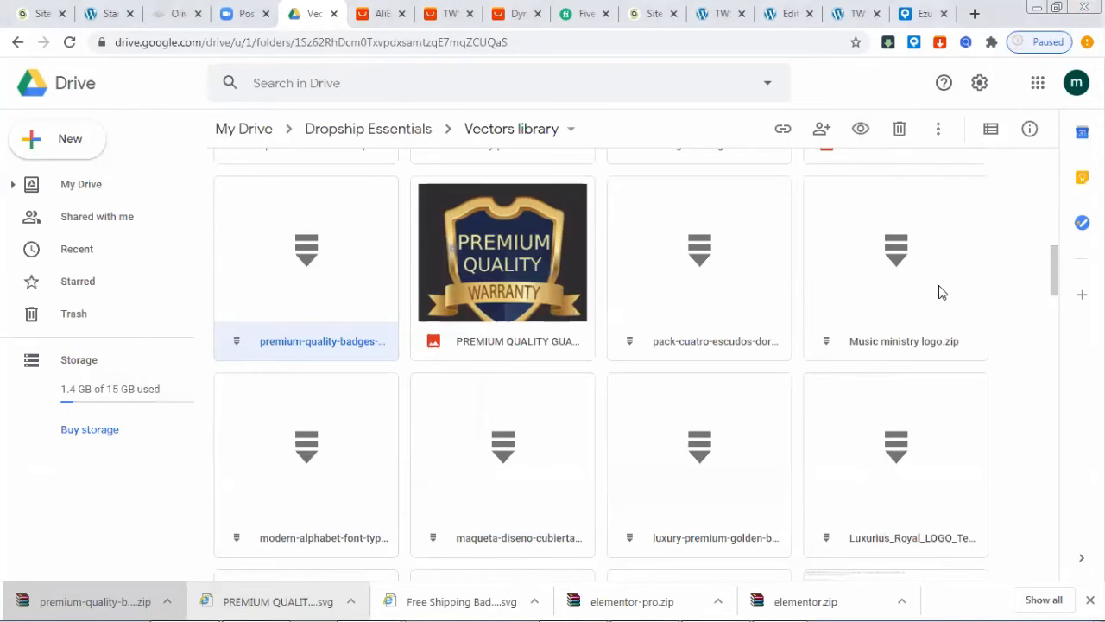
# Step: Remove Music ministry logo.zip from the Vectors library folder
pyautogui.scroll(-3, 945, 294)
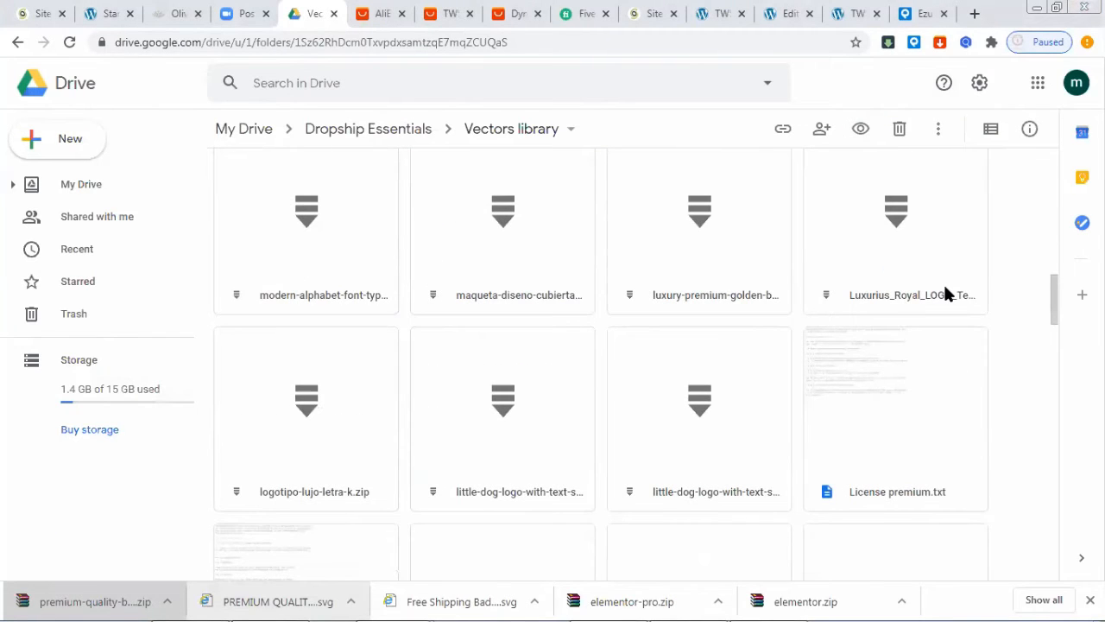
pyautogui.scroll(3, 945, 289)
pyautogui.scroll(-3, 945, 289)
pyautogui.scroll(-1, 945, 290)
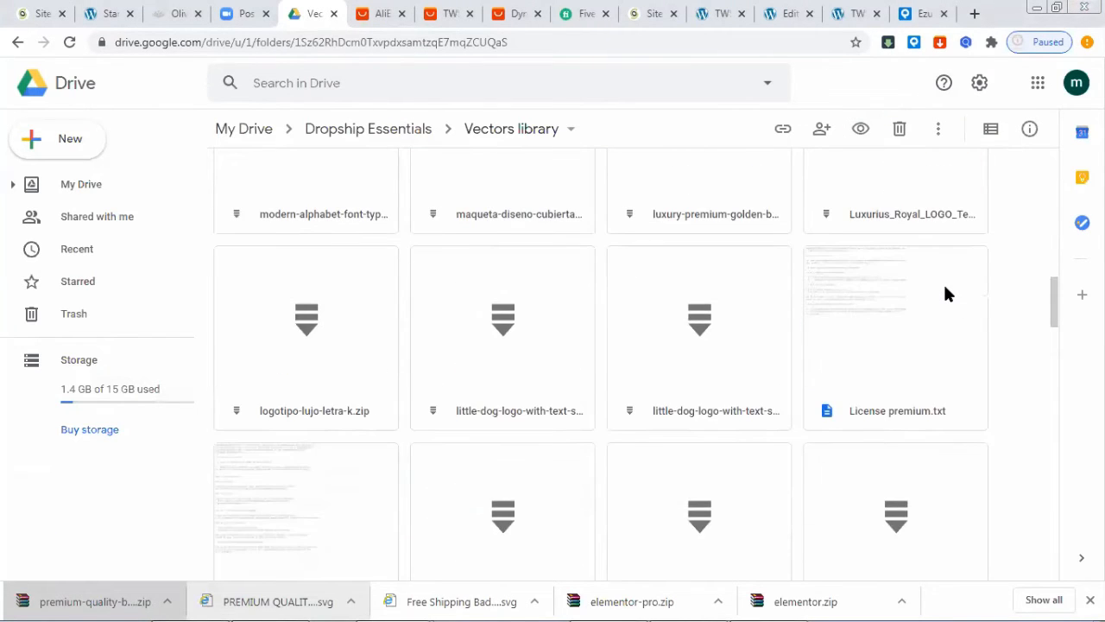
pyautogui.scroll(3, 945, 293)
pyautogui.rightClick(910, 207)
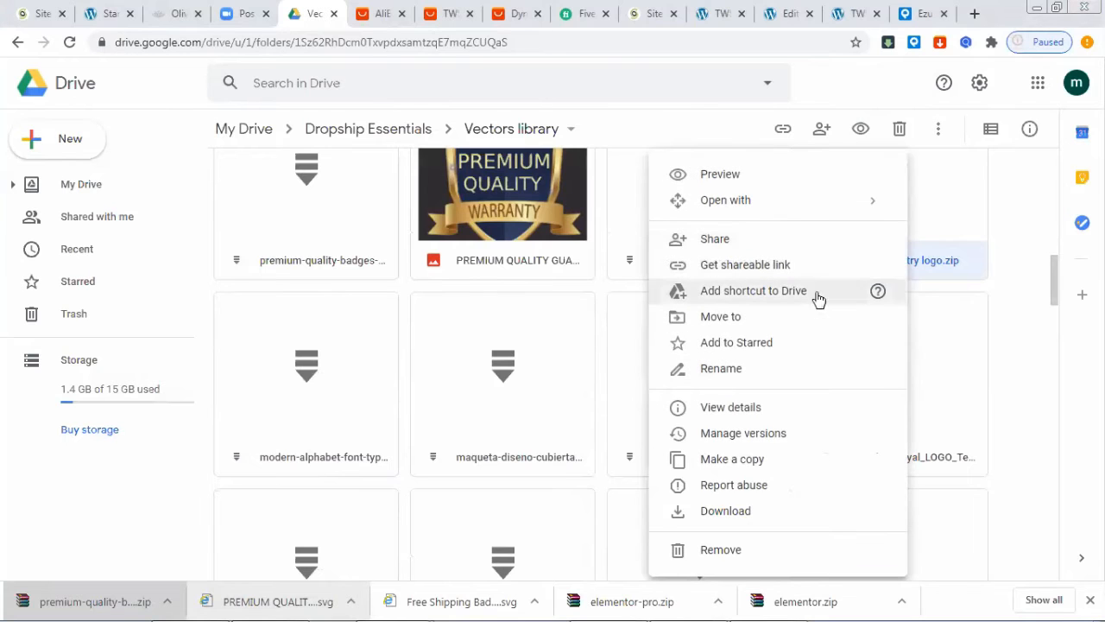
pyautogui.click(732, 550)
# Step: Browse further down the Vectors library folder for other badge files and dismiss the file removal notice
pyautogui.scroll(-5, 885, 349)
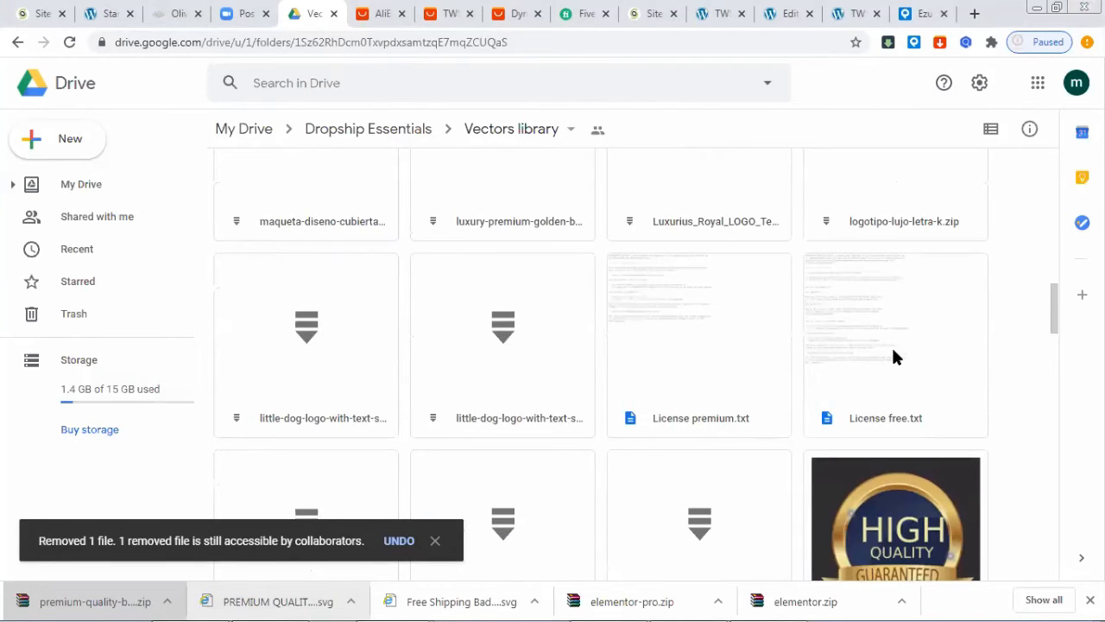
pyautogui.scroll(-3, 894, 354)
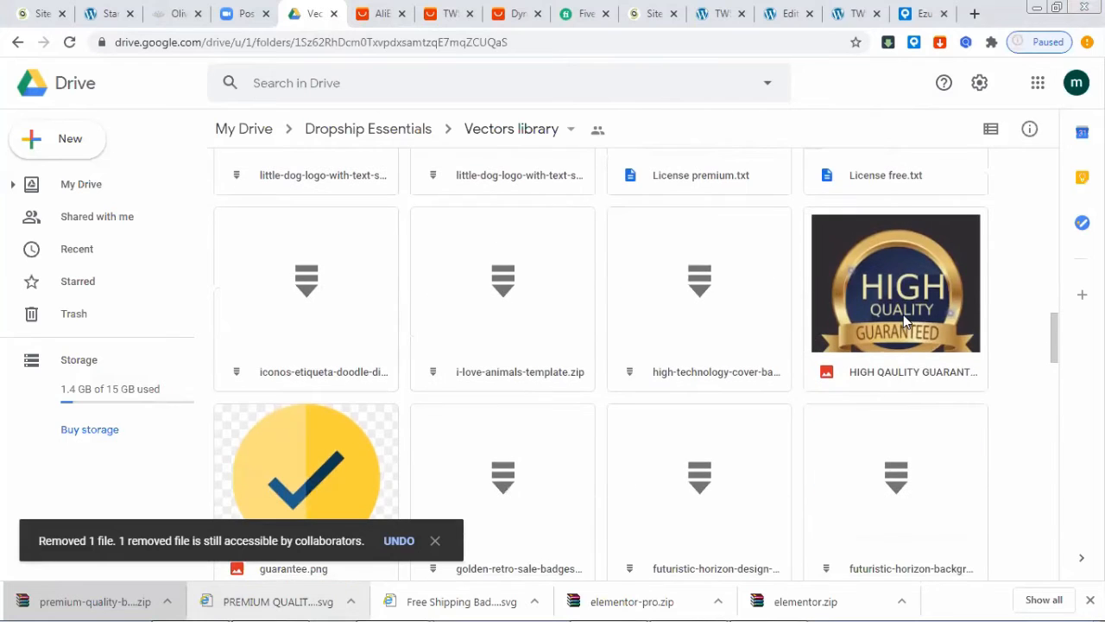
pyautogui.scroll(-2, 851, 354)
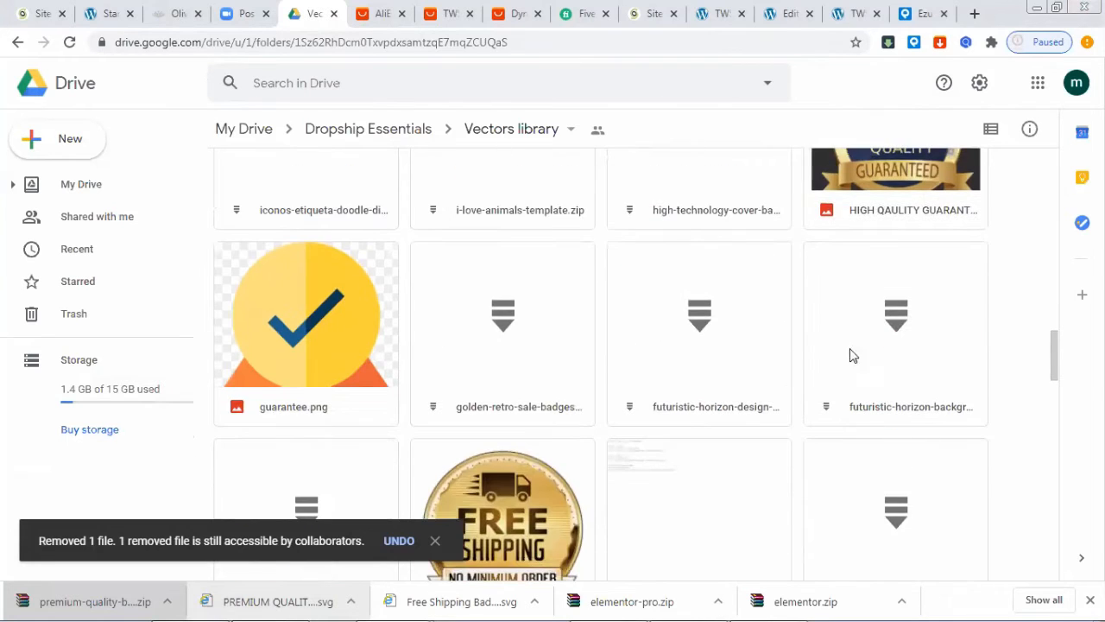
pyautogui.scroll(-2, 718, 353)
pyautogui.click(435, 541)
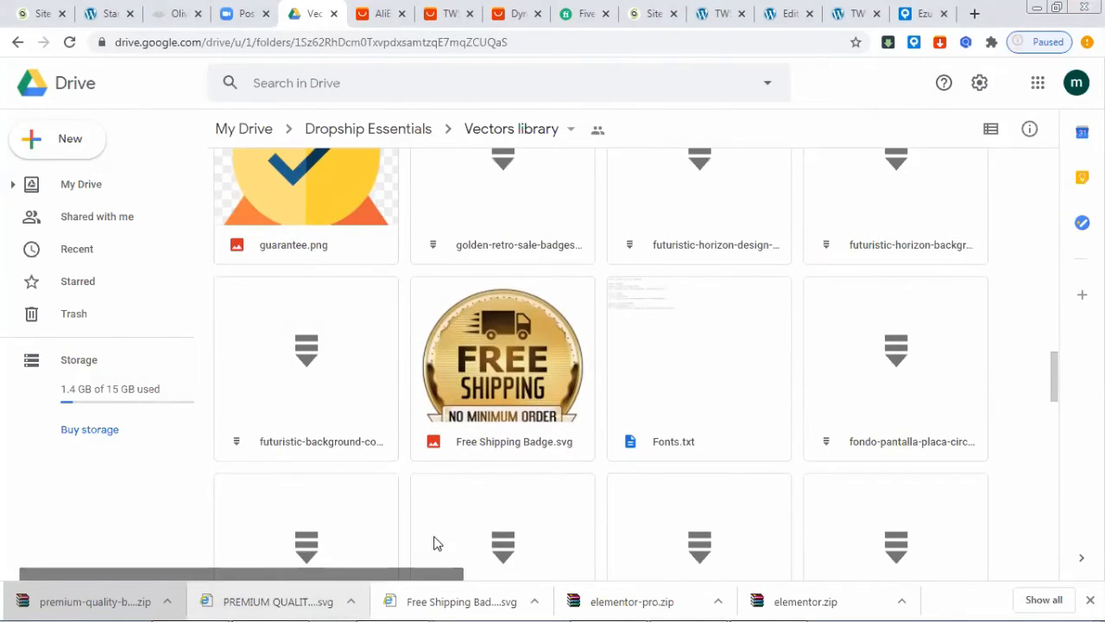
pyautogui.scroll(-2, 518, 484)
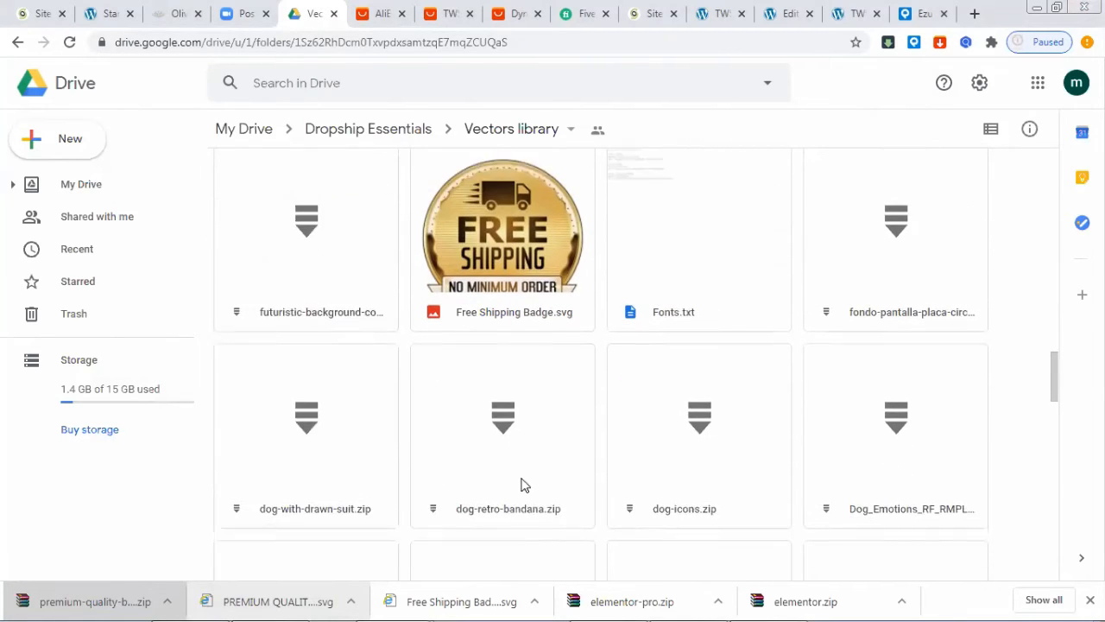
# Step: Switch to the olive oil spray bottle product page and examine the trust badges below the price
pyautogui.click(147, 17)
pyautogui.scroll(7, 449, 311)
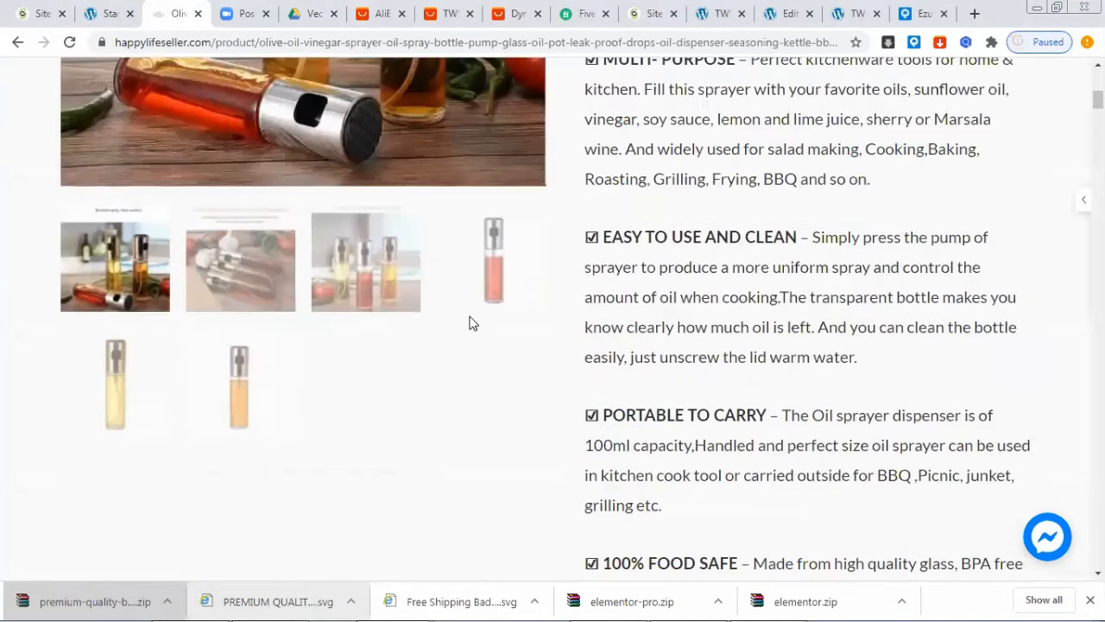
pyautogui.scroll(4, 472, 323)
pyautogui.click(706, 318)
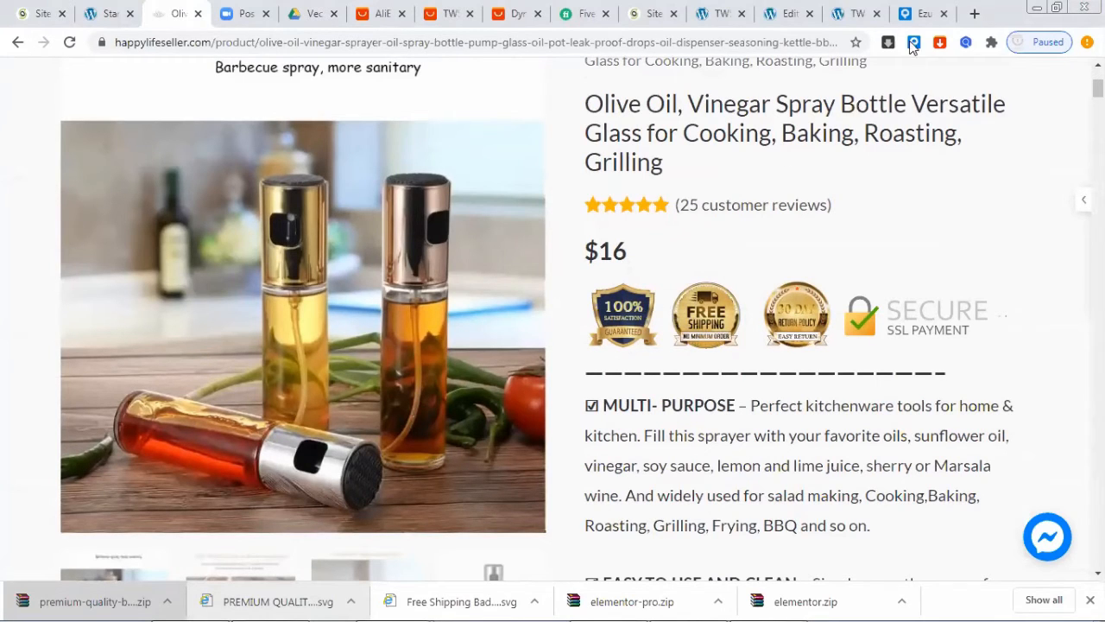
# Step: Open the Freepik website in a new browser tab
pyautogui.click(976, 16)
pyautogui.write('freep')
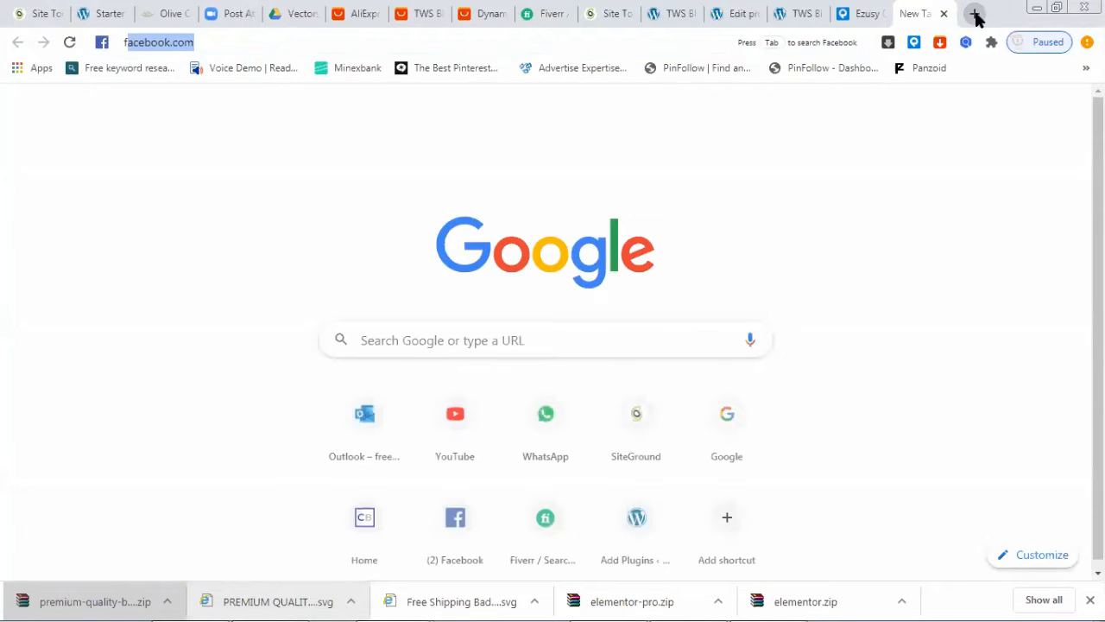
pyautogui.write('ik')
pyautogui.press('Return')
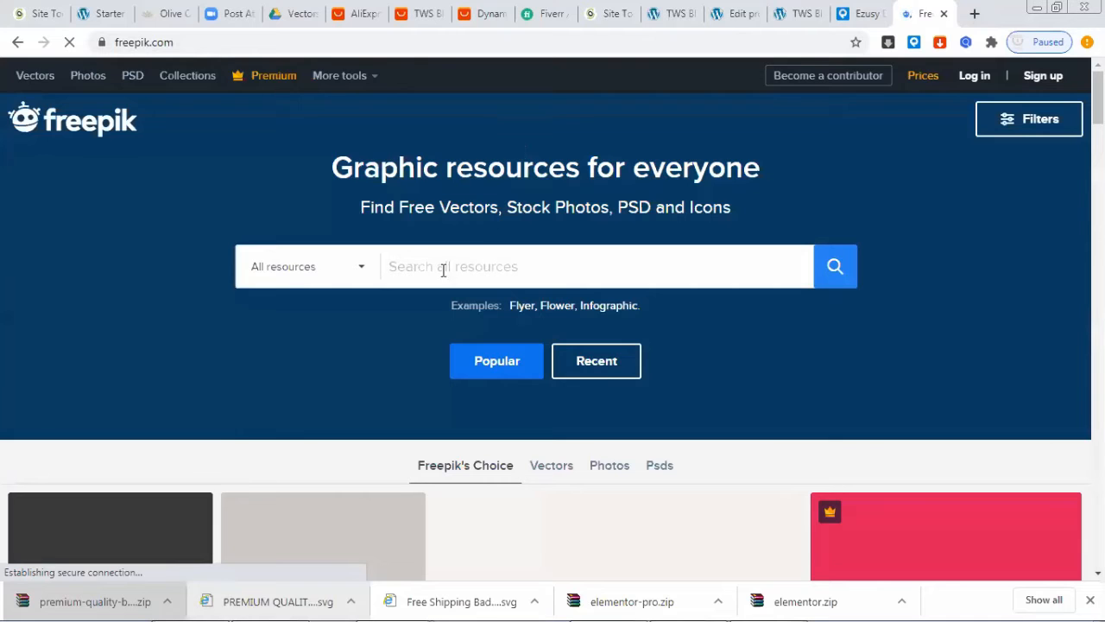
# Step: Search Freepik for "badges" limited to free vectors, dismissing the Google sign-in prompt and the Adobe Stock pop-up window
pyautogui.click(295, 278)
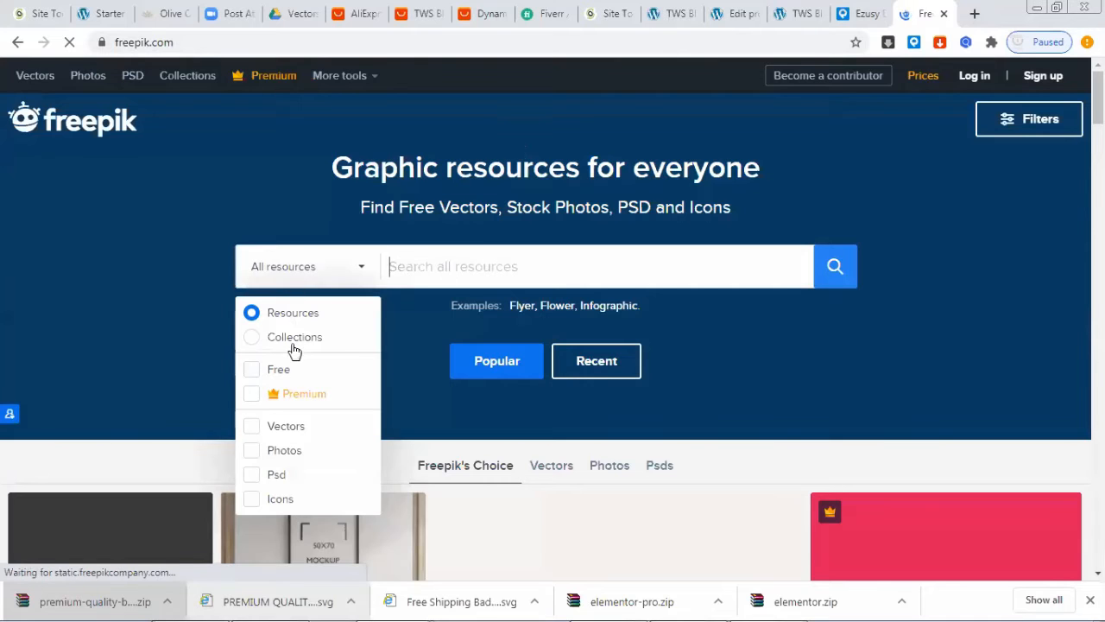
pyautogui.click(251, 426)
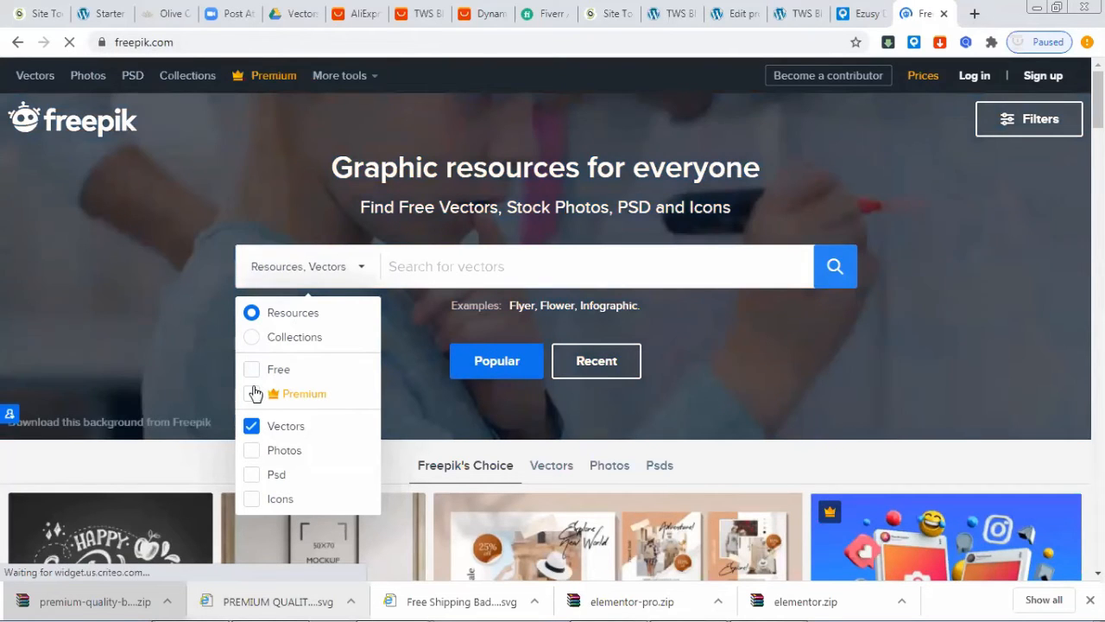
pyautogui.click(251, 369)
pyautogui.click(389, 264)
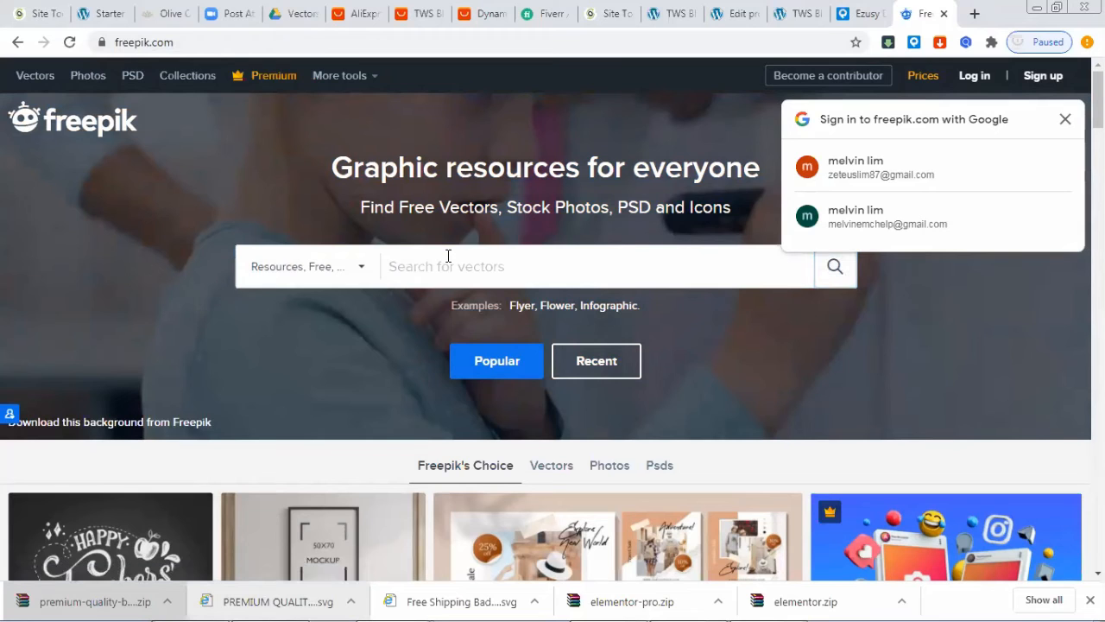
pyautogui.click(1065, 120)
pyautogui.click(439, 266)
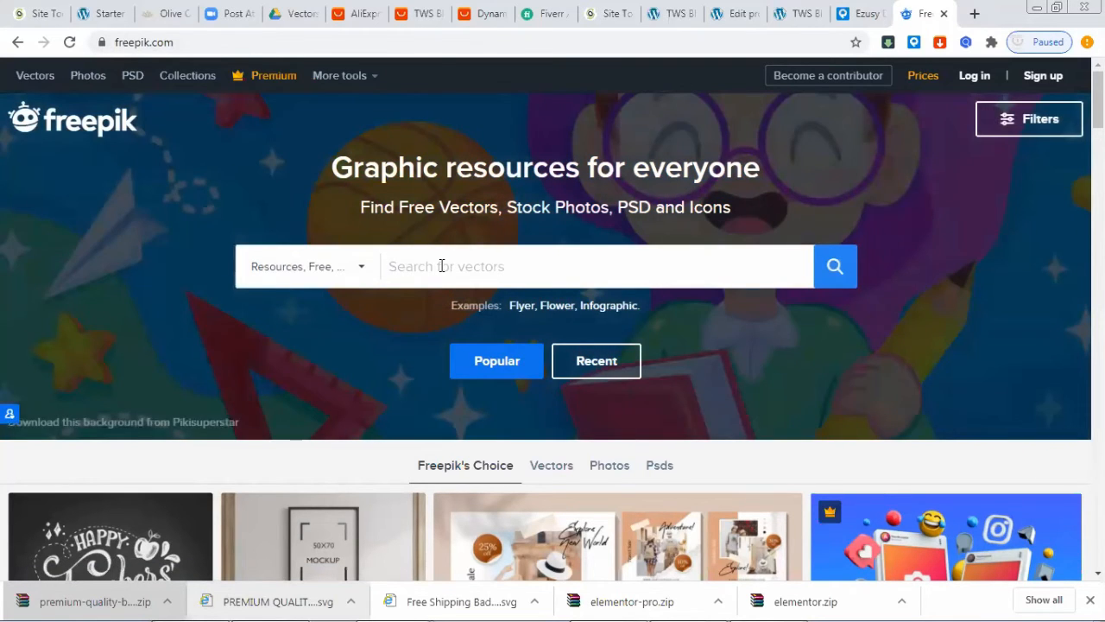
pyautogui.write('badges')
pyautogui.press('Return')
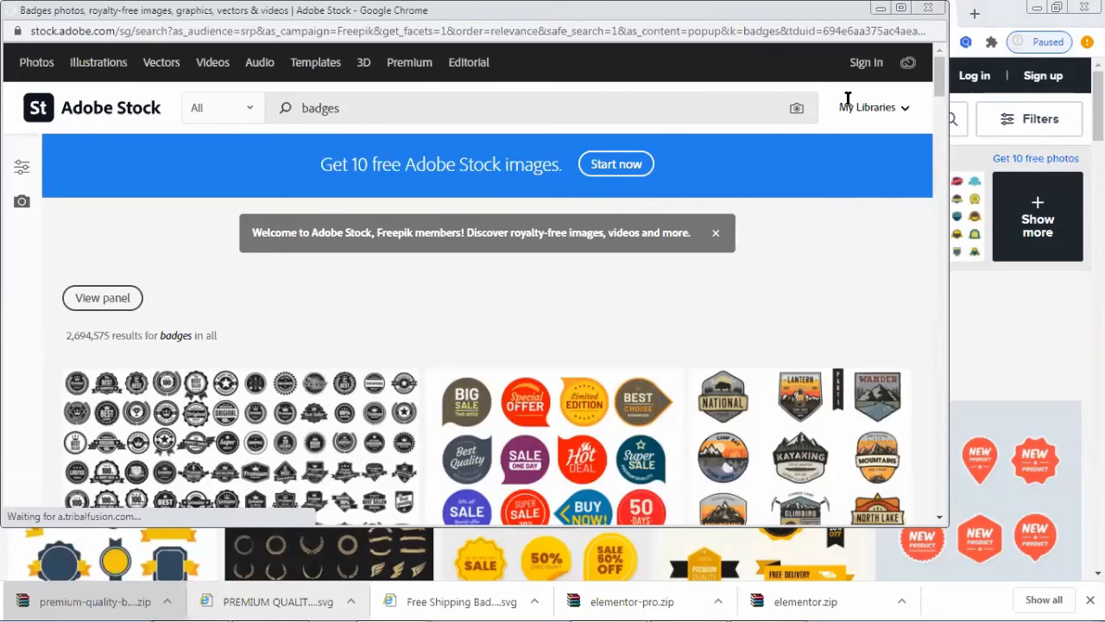
pyautogui.click(928, 7)
# Step: Browse the badge results, view the black and gold premium quality insignia collection in detail, and close its preview
pyautogui.scroll(-3, 519, 285)
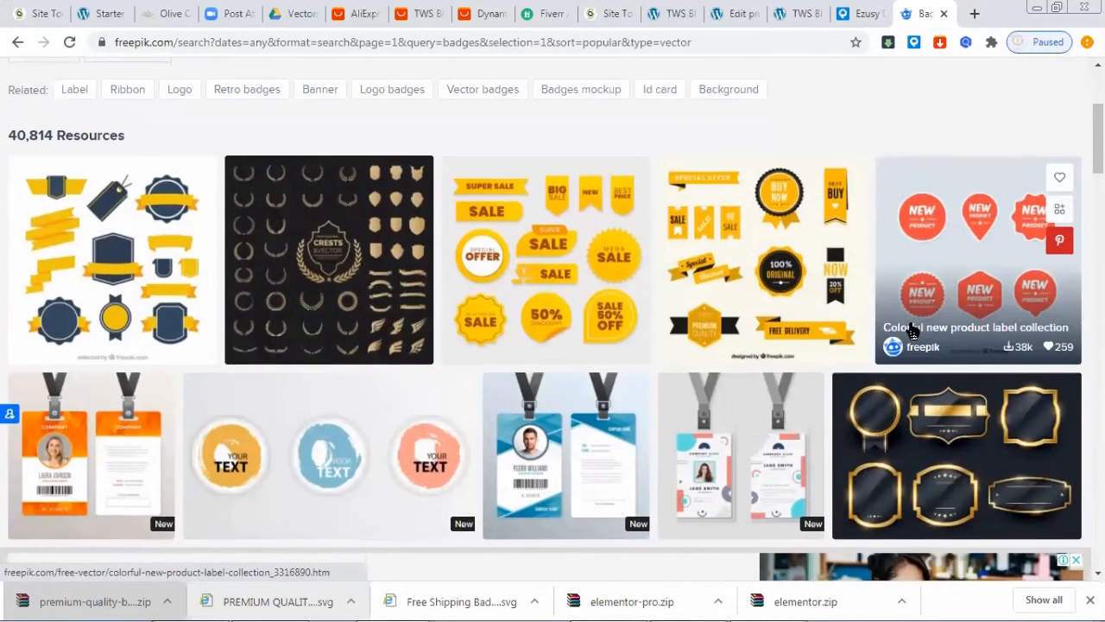
pyautogui.scroll(-3, 916, 319)
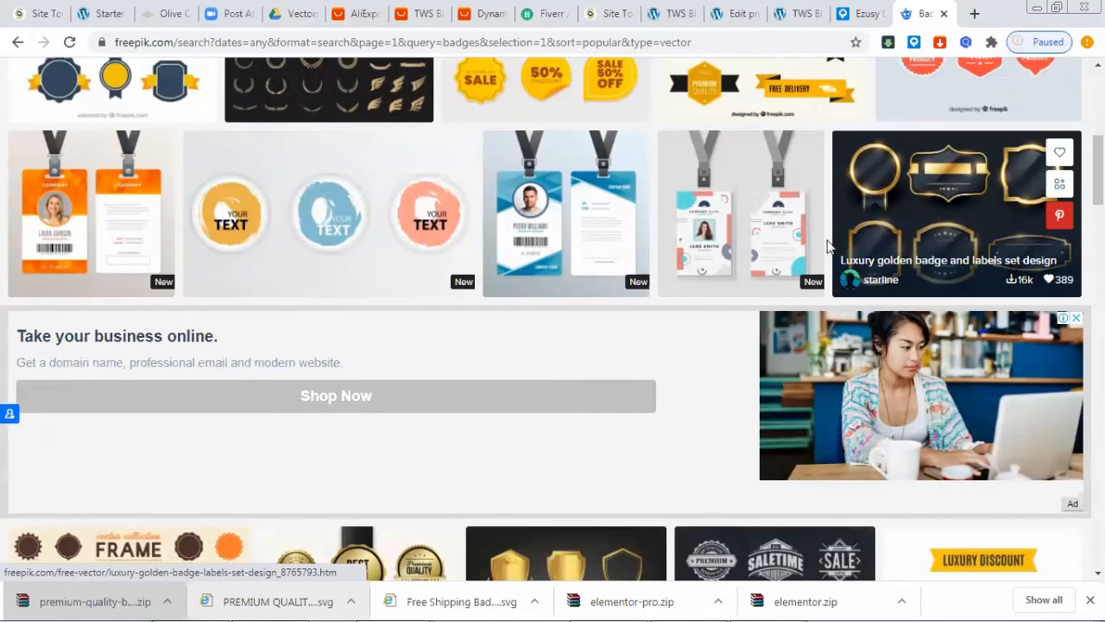
pyautogui.scroll(-3, 932, 205)
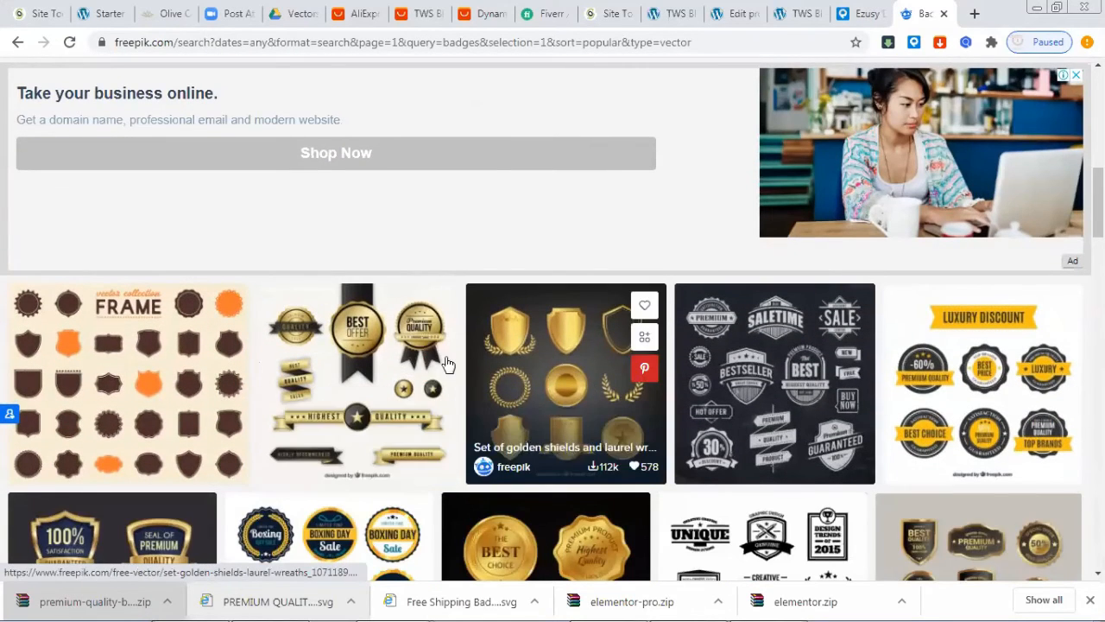
pyautogui.scroll(-3, 448, 365)
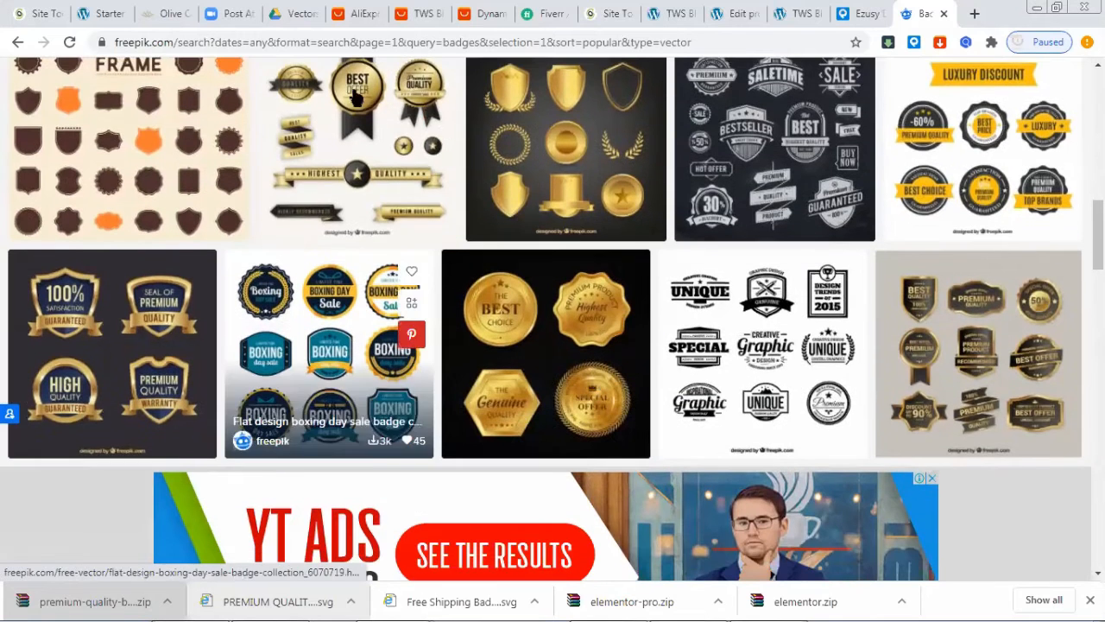
pyautogui.click(993, 342)
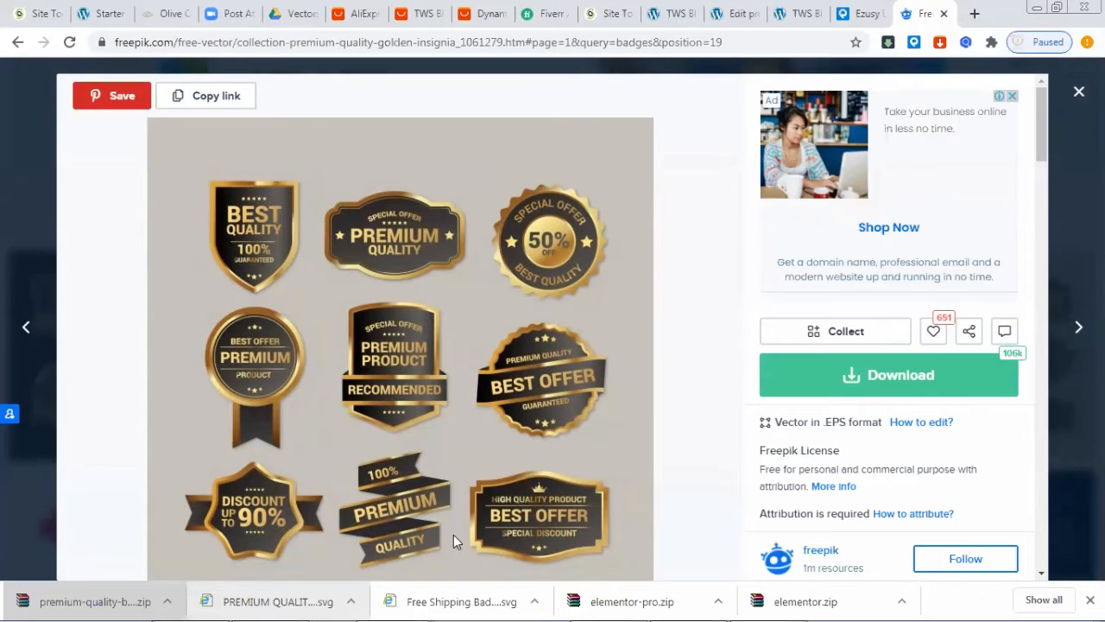
pyautogui.scroll(-1, 578, 411)
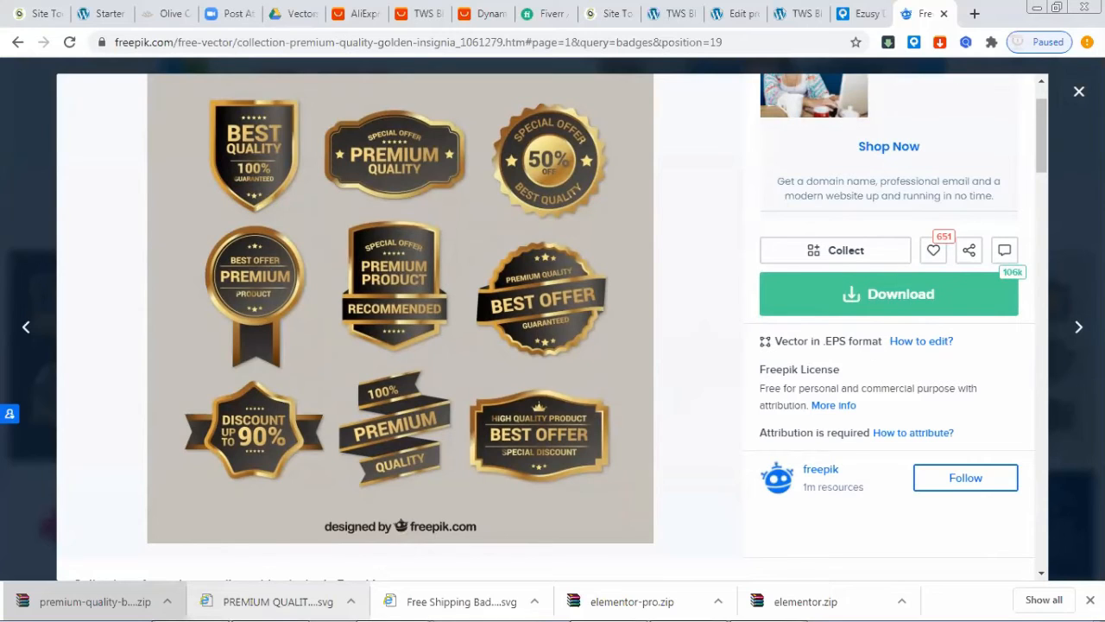
pyautogui.click(1079, 93)
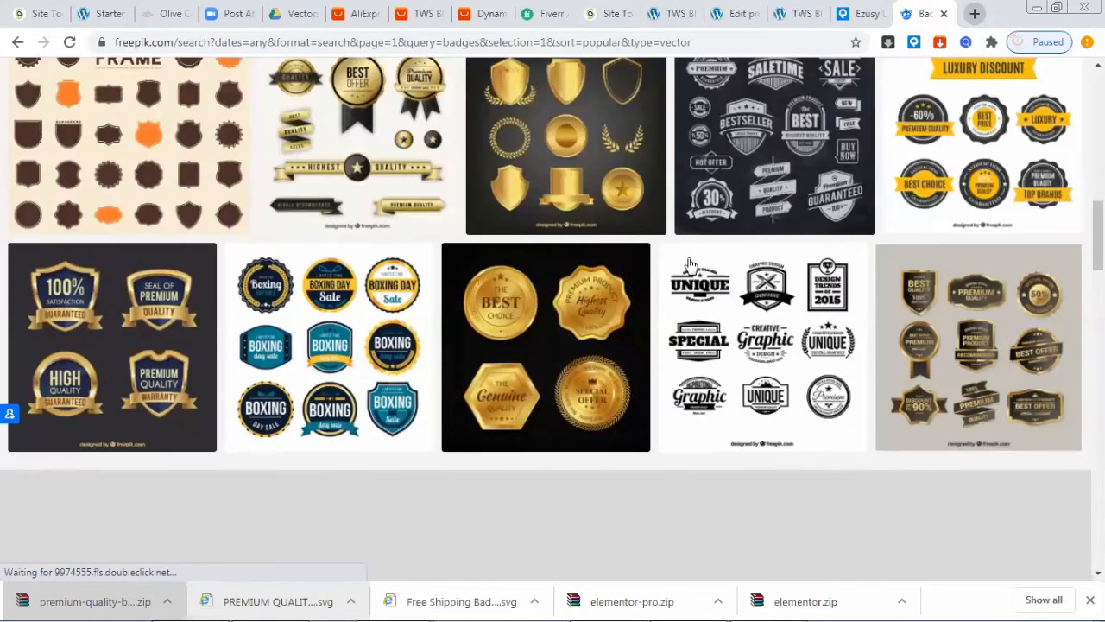
# Step: Search Google for "free svg editor" in a new browser tab
pyautogui.click(974, 14)
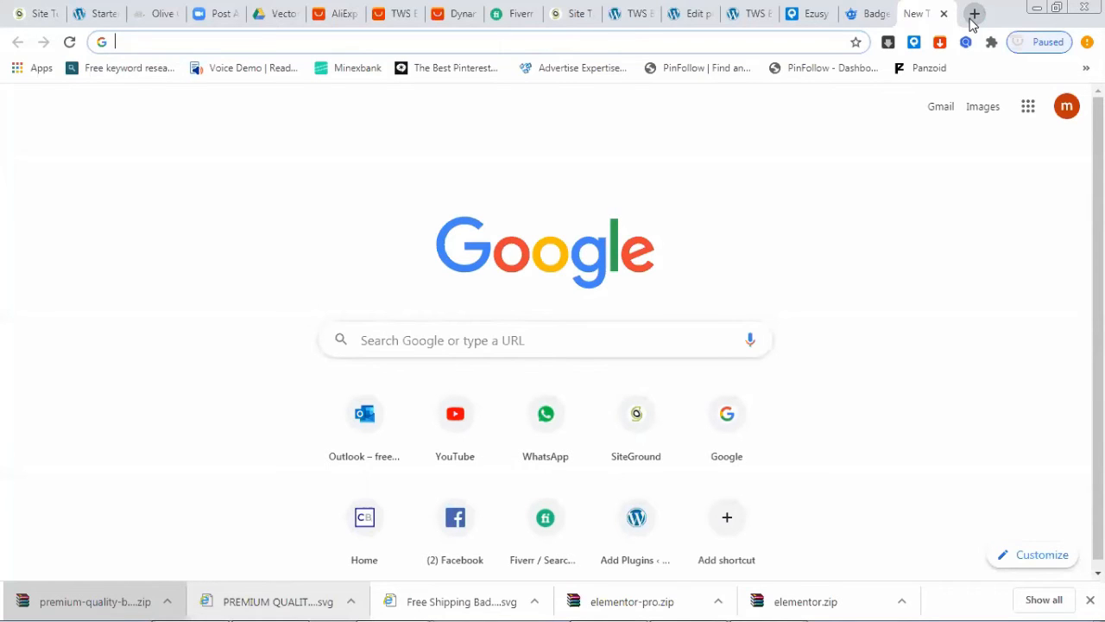
pyautogui.write('svg')
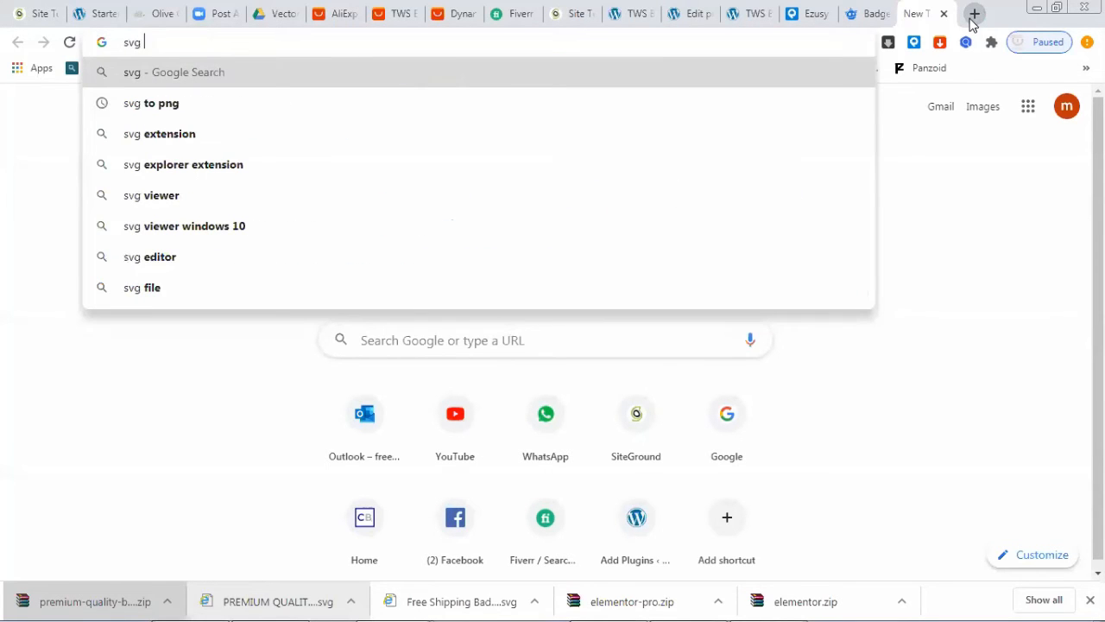
pyautogui.press('BackSpace')
pyautogui.press('BackSpace')
pyautogui.press('BackSpace')
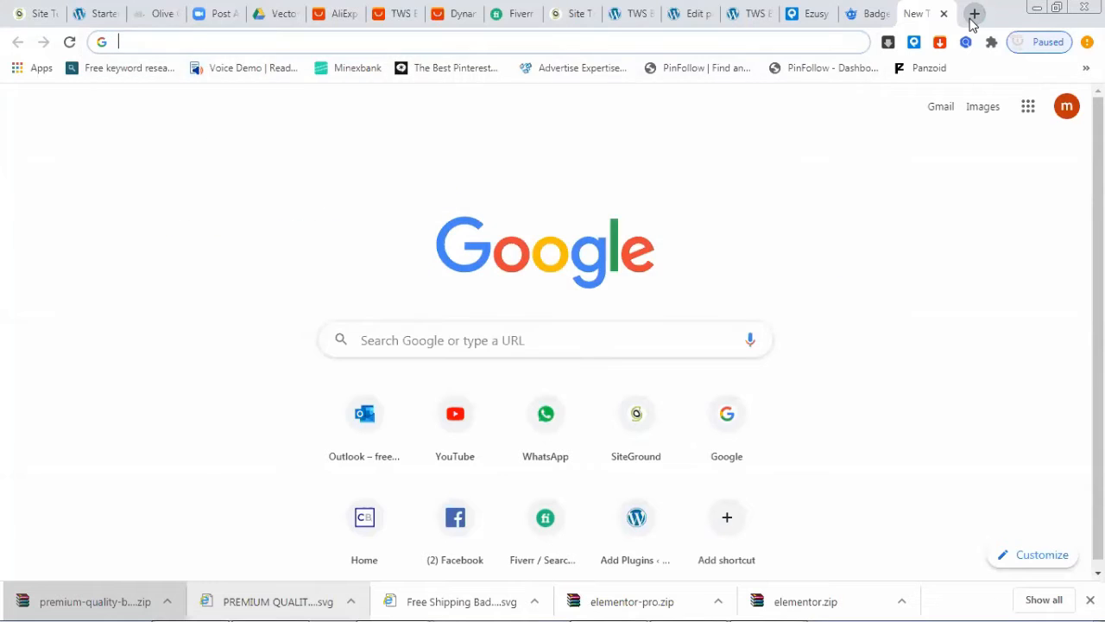
pyautogui.write('free sv')
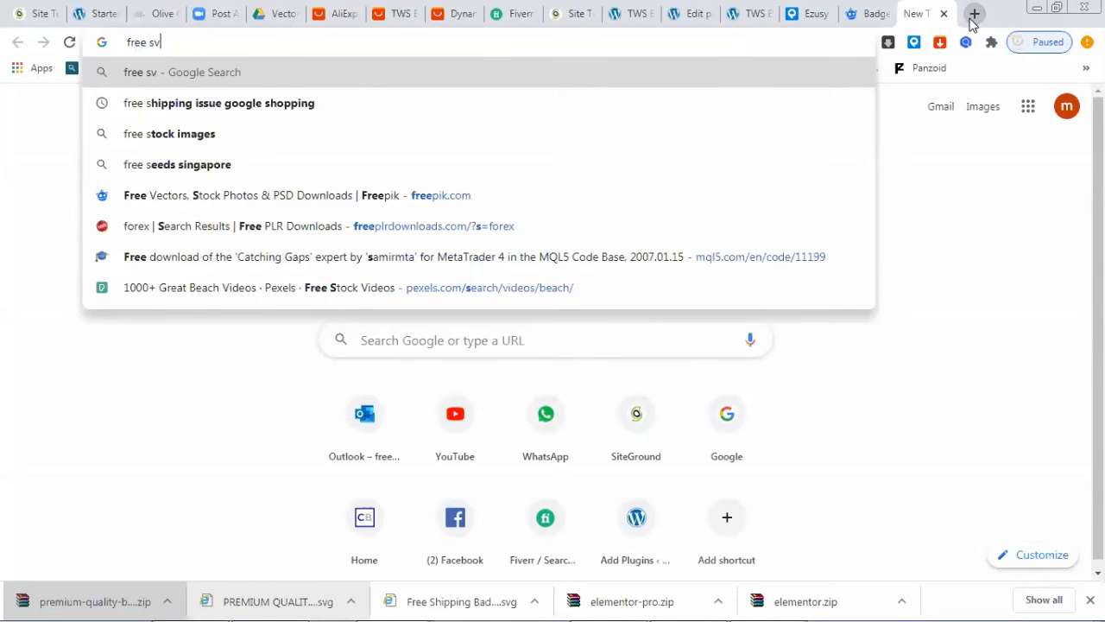
pyautogui.write('g editor')
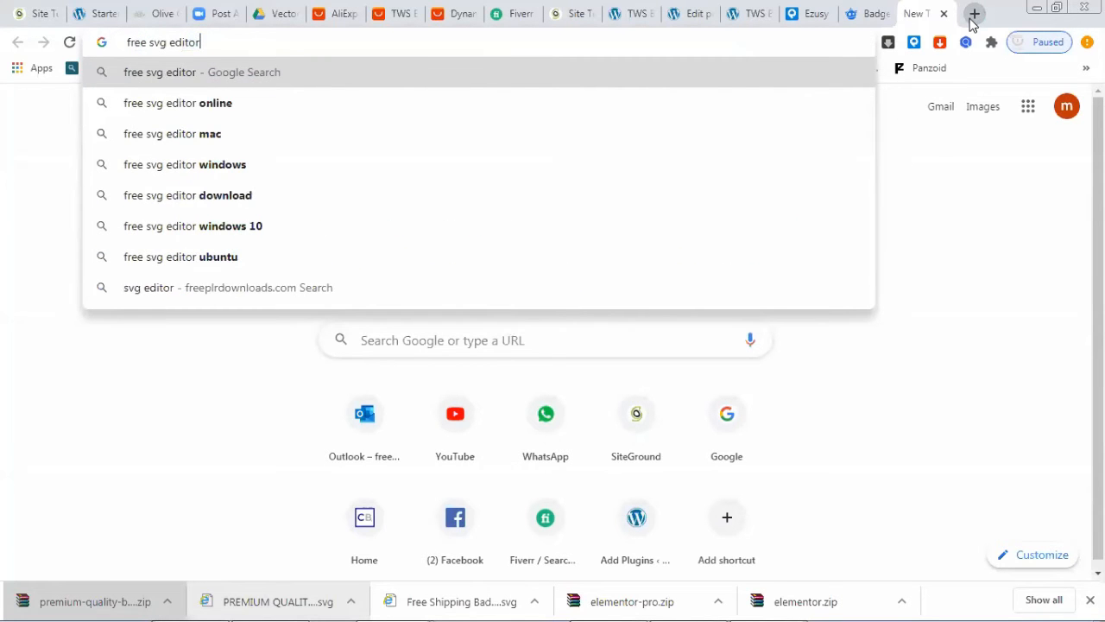
pyautogui.press('Return')
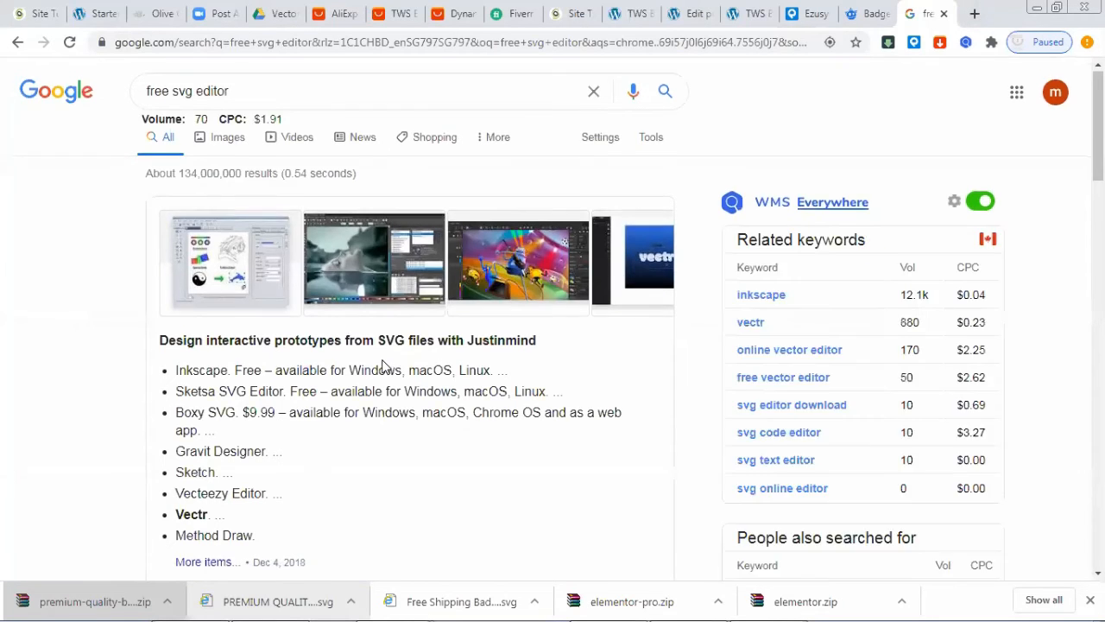
# Step: Open the Vectr website from the search results, launch its online editor, and dismiss the welcome dialog
pyautogui.scroll(-4, 385, 366)
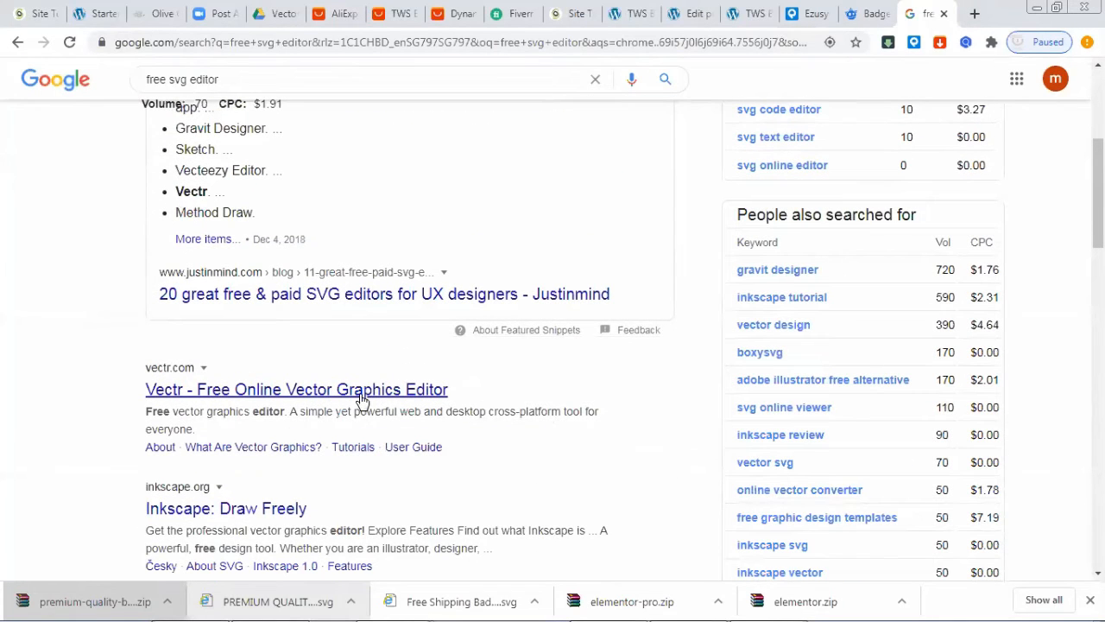
pyautogui.click(372, 394)
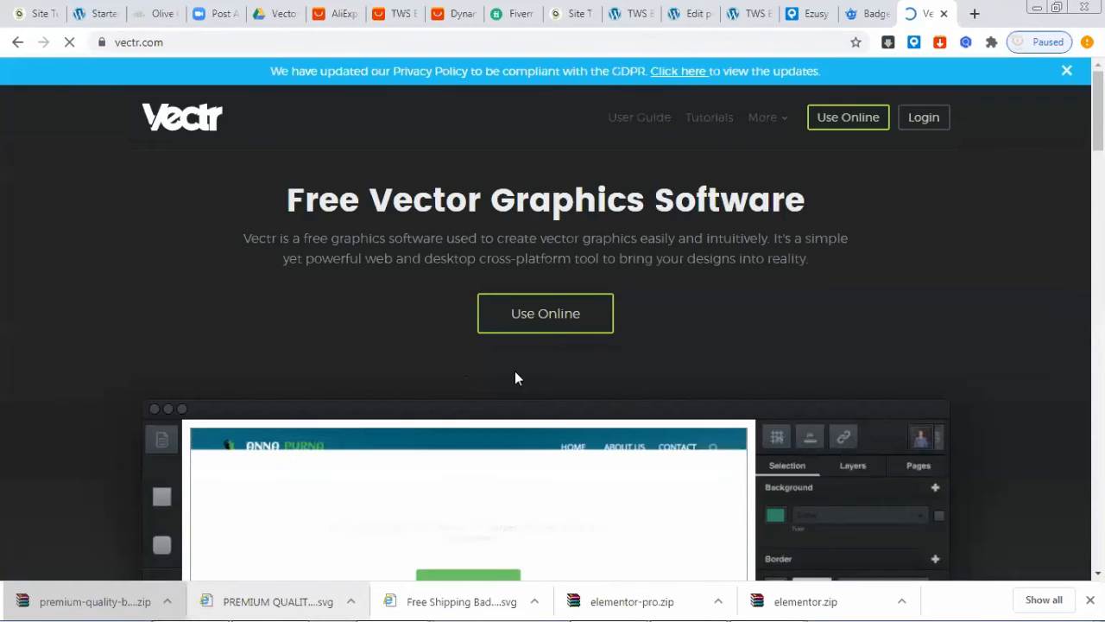
pyautogui.scroll(-4, 354, 328)
pyautogui.scroll(-10, 400, 324)
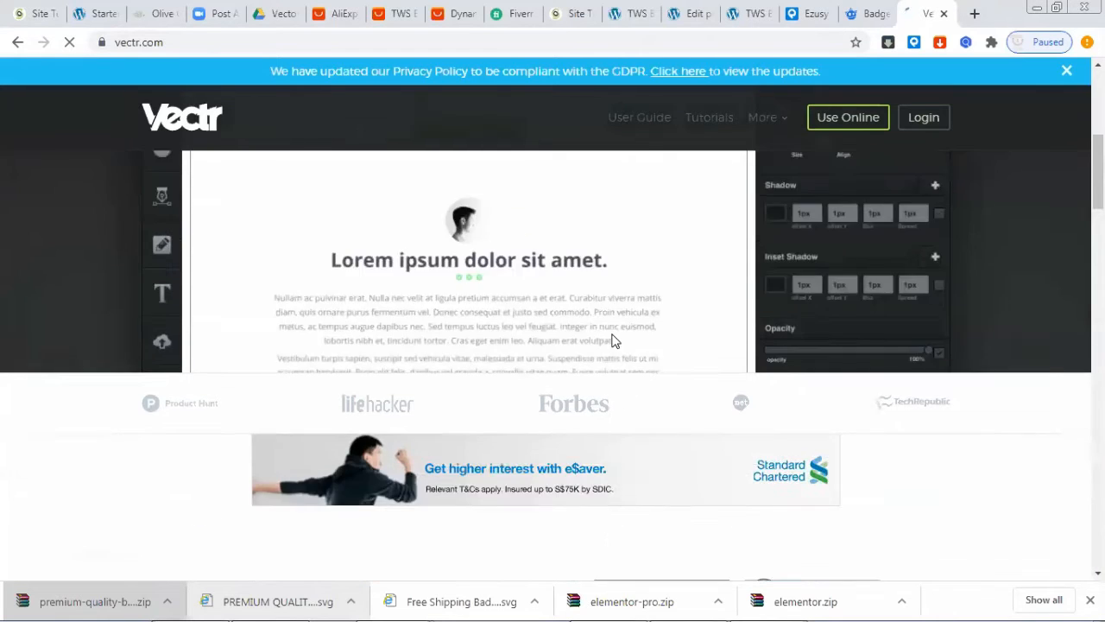
pyautogui.scroll(14, 627, 372)
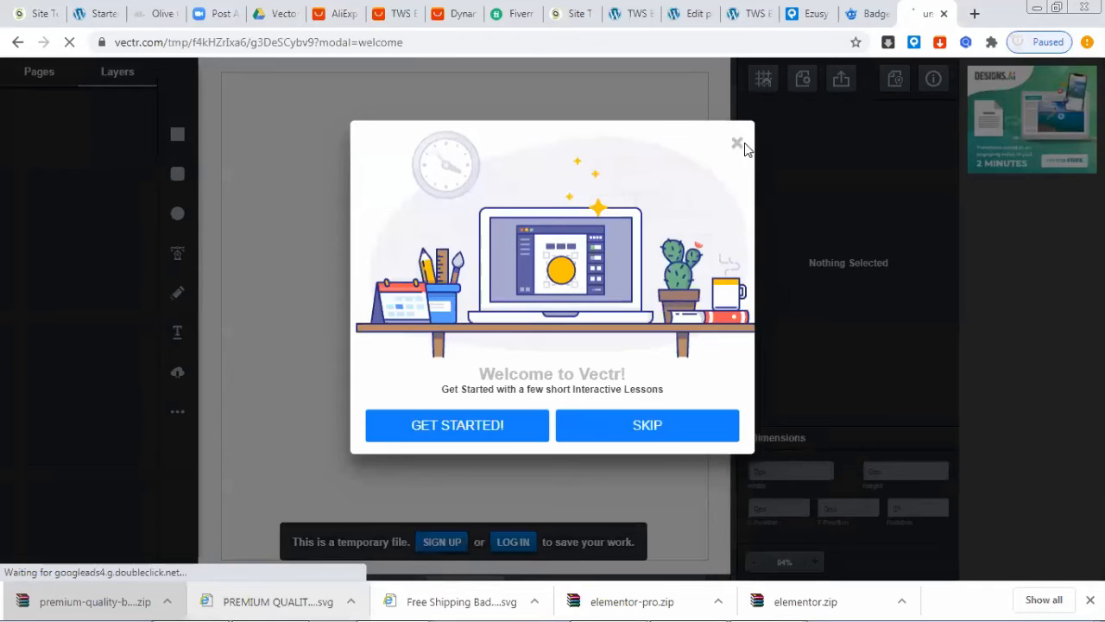
pyautogui.click(739, 144)
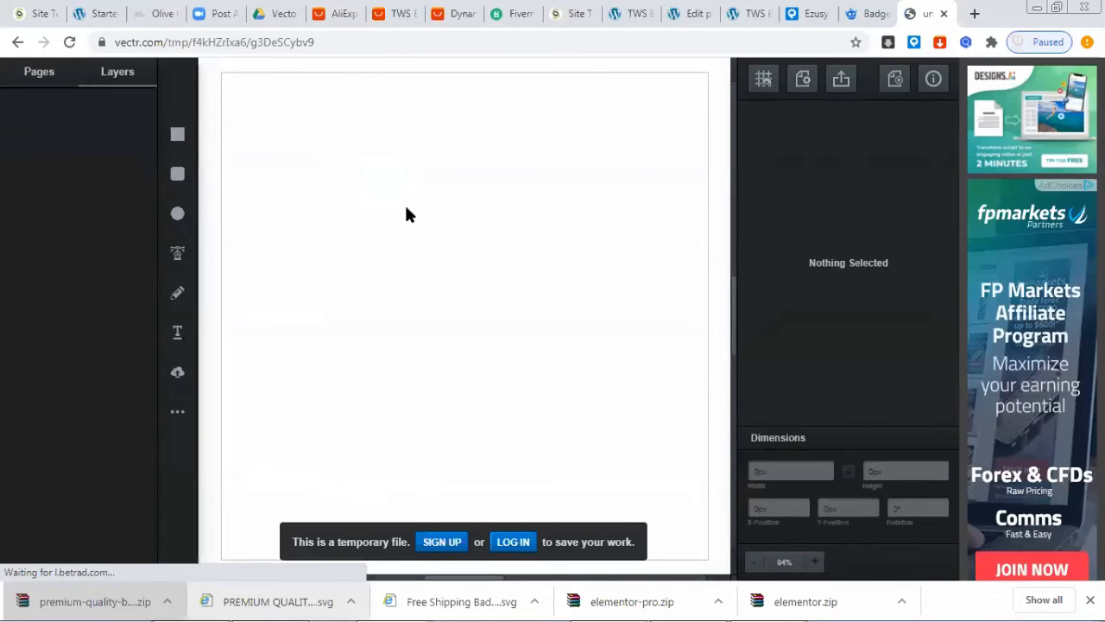
# Step: Highlight the vectr.com part of the editor's web address, and return to the live TWS earphones product page
pyautogui.moveTo(161, 44); pyautogui.dragTo(82, 48)
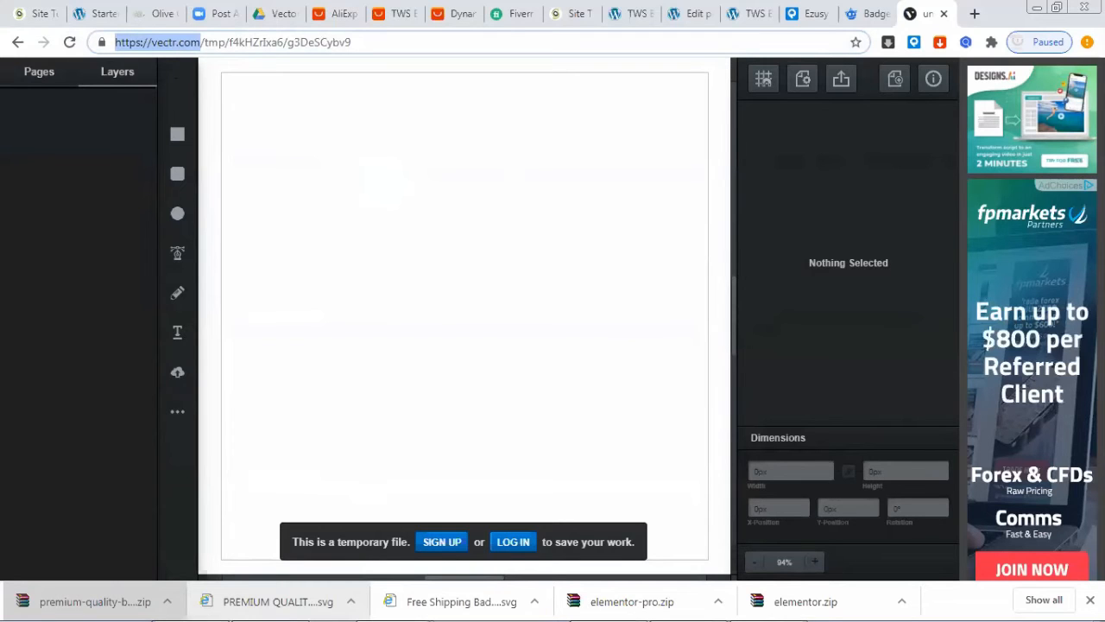
pyautogui.press('Escape')
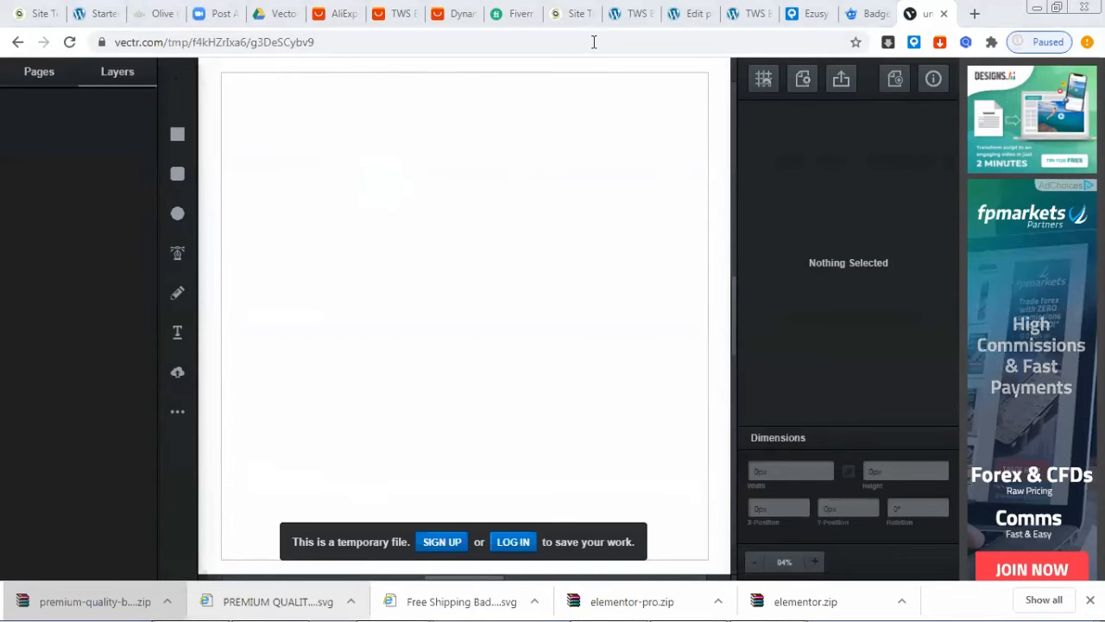
pyautogui.click(632, 16)
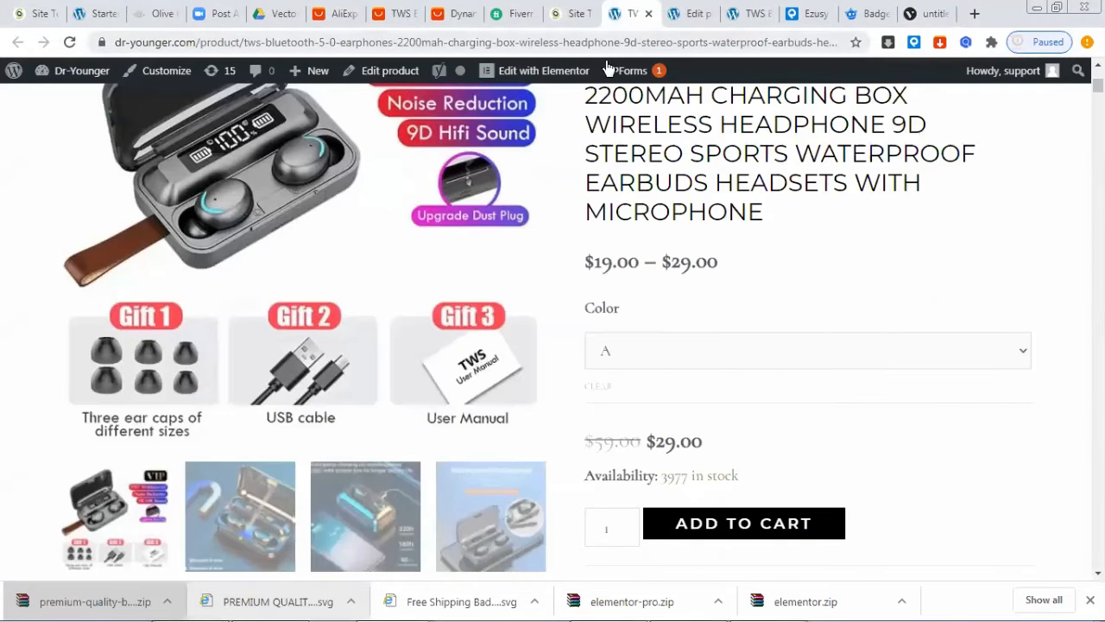
# Step: Close the duplicate live earphones product page and return to the product's edit page
pyautogui.moveTo(607, 69)
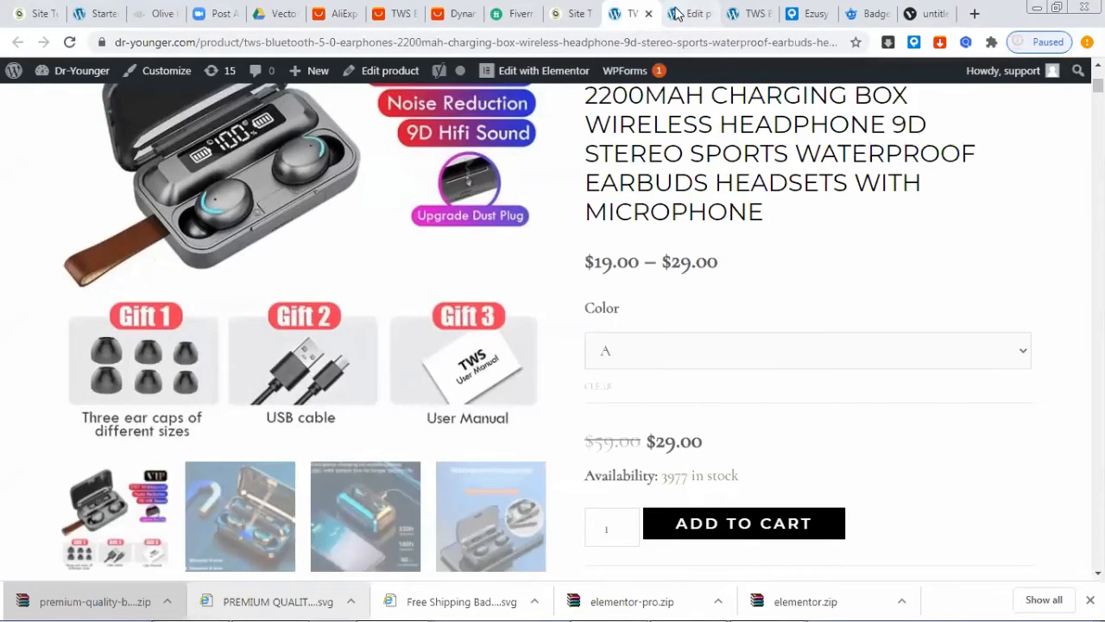
pyautogui.click(675, 13)
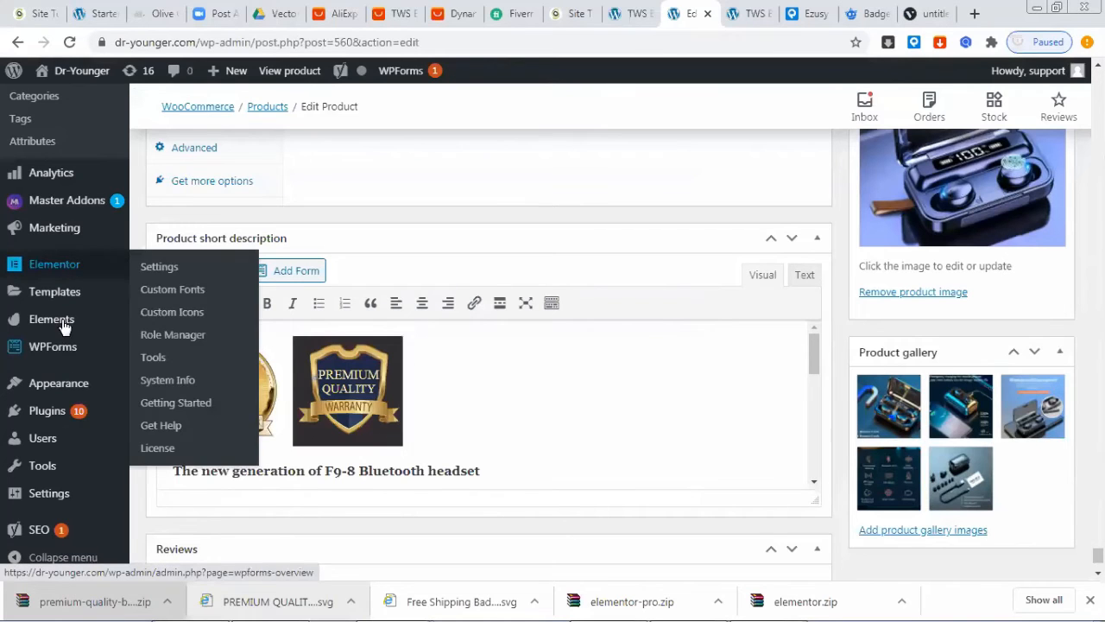
pyautogui.moveTo(76, 413)
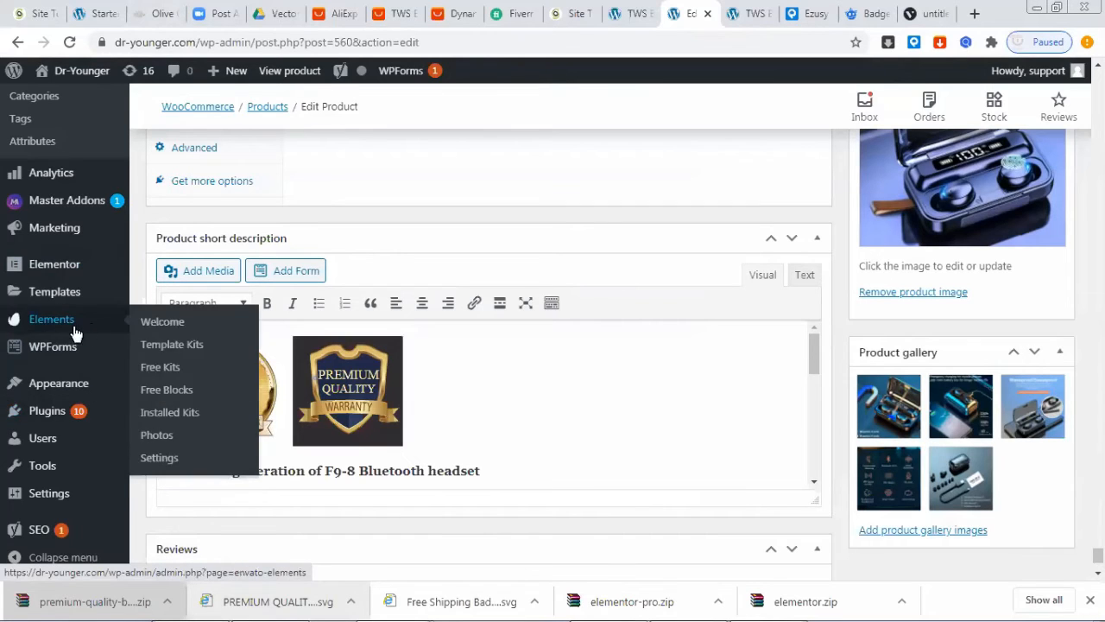
pyautogui.moveTo(77, 442)
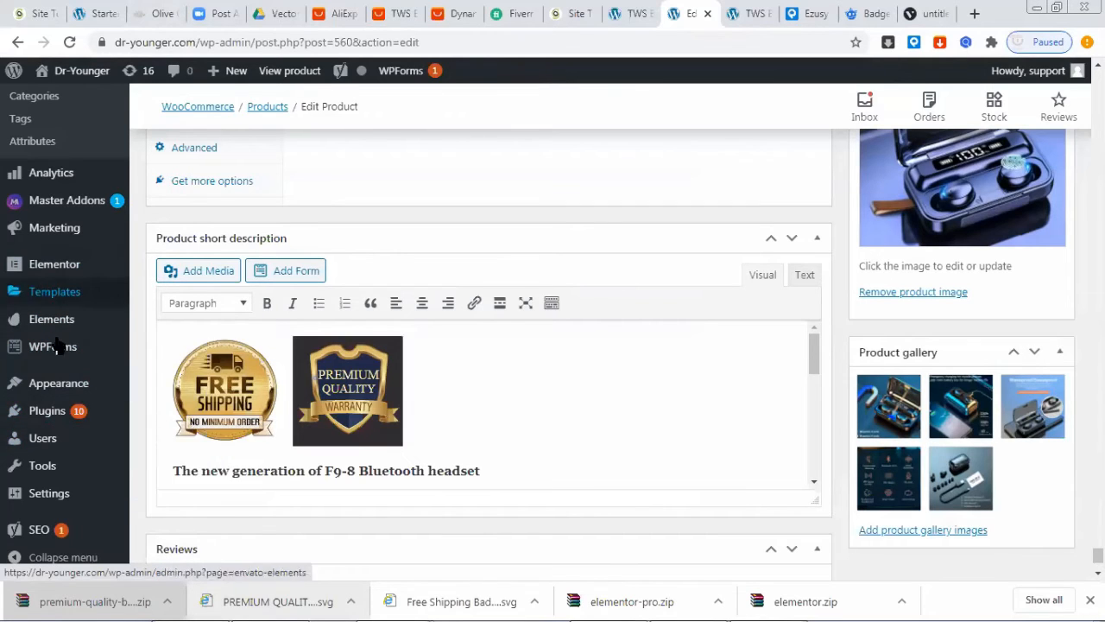
pyautogui.click(744, 12)
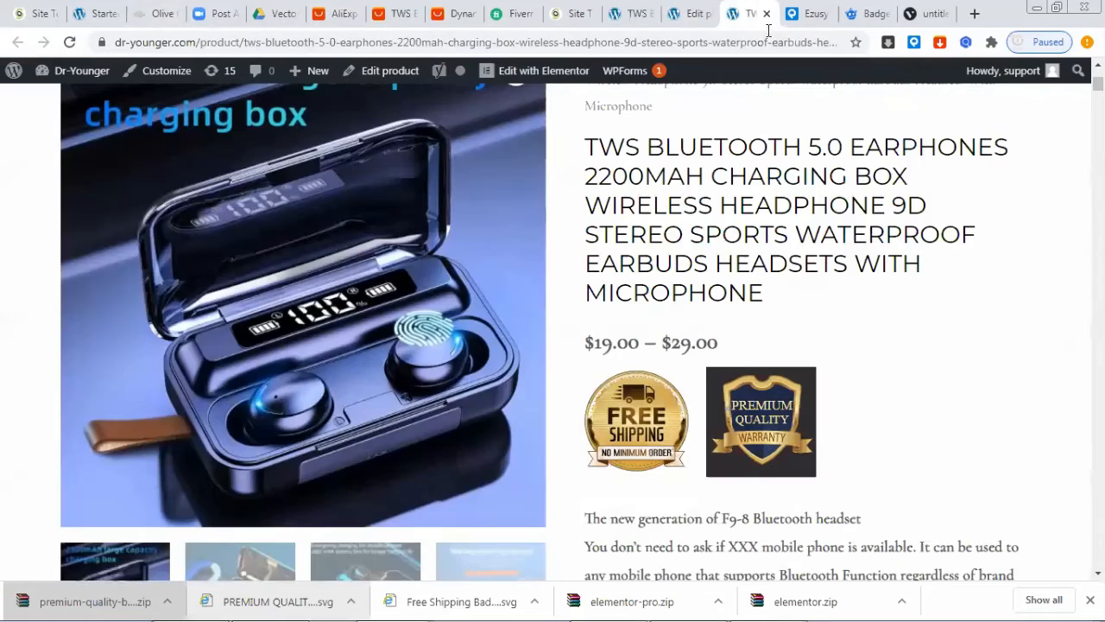
pyautogui.hotkey('ctrl', 'w')
pyautogui.click(661, 13)
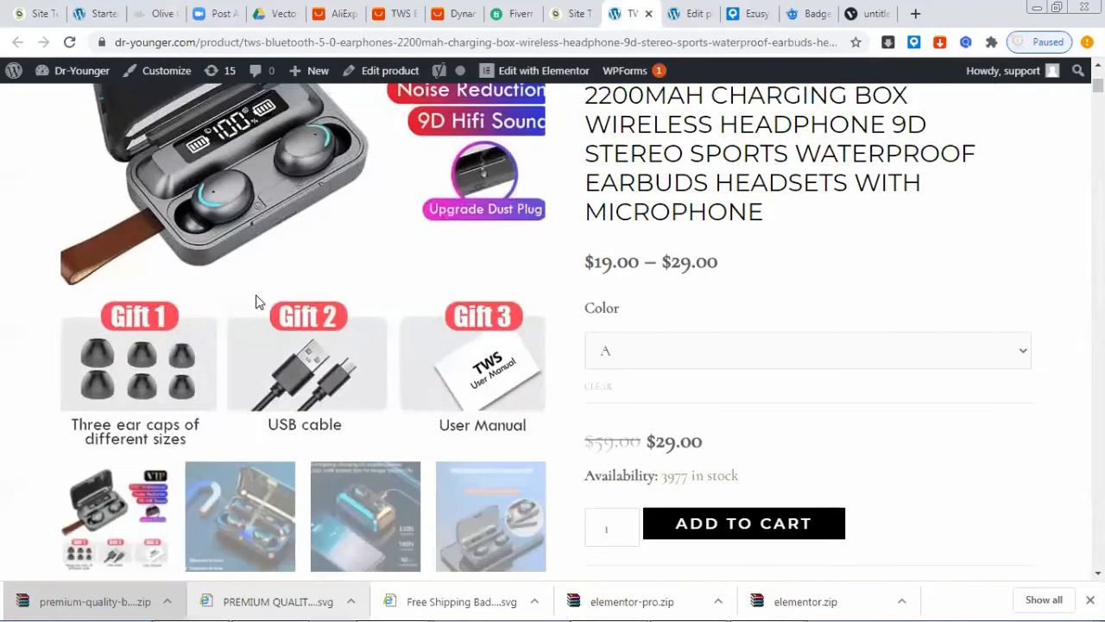
pyautogui.click(741, 11)
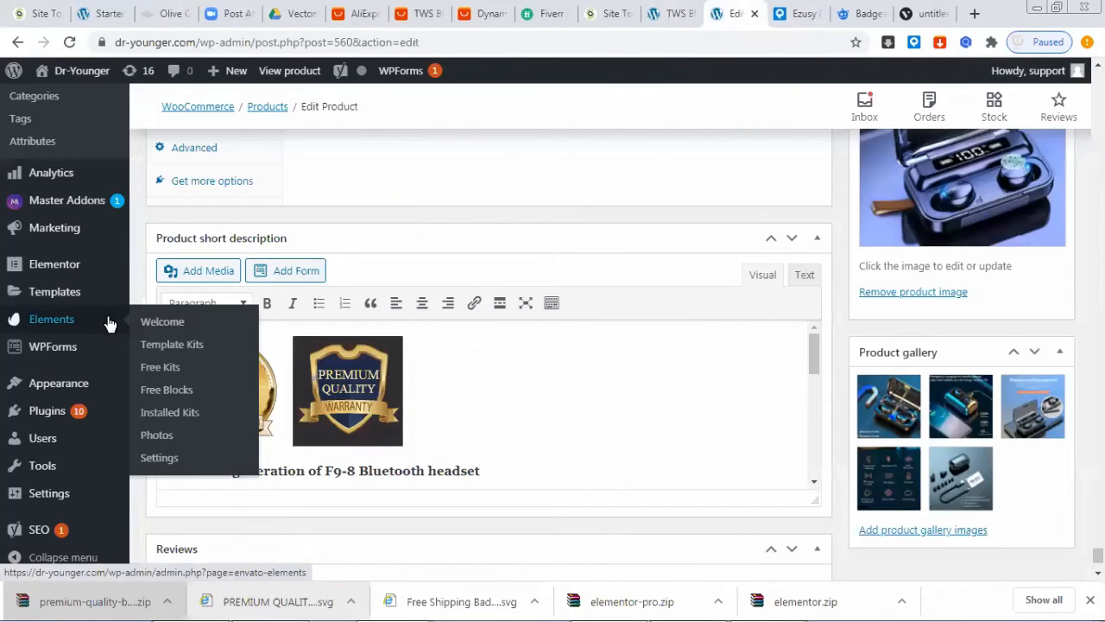
# Step: Review the short description with its badges and the product data section of the earphones product
pyautogui.scroll(-1, 304, 370)
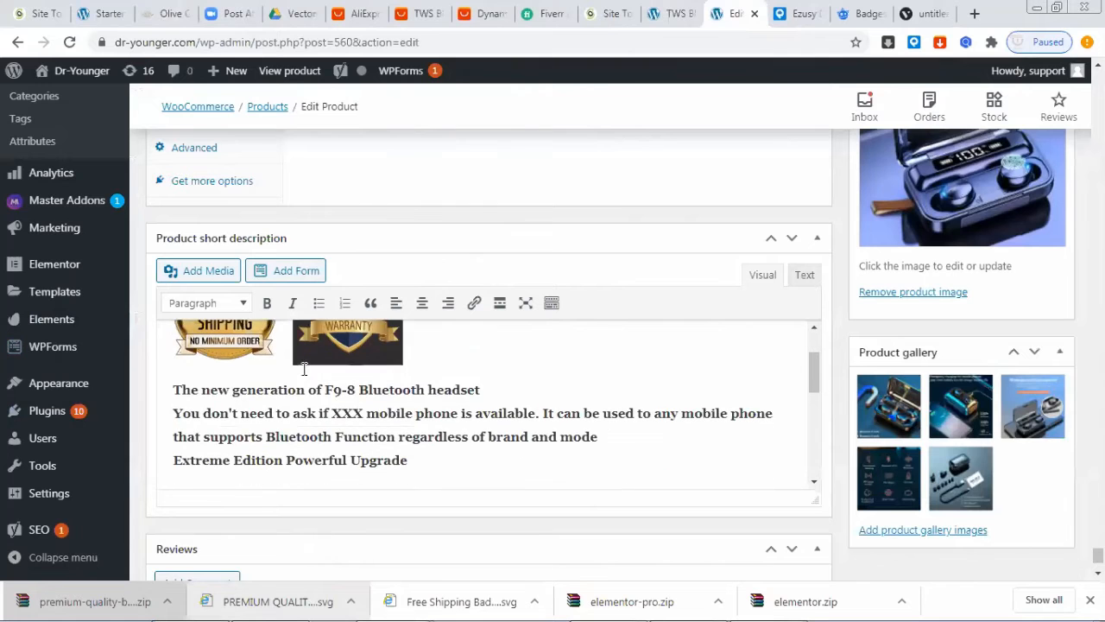
pyautogui.scroll(10, 622, 424)
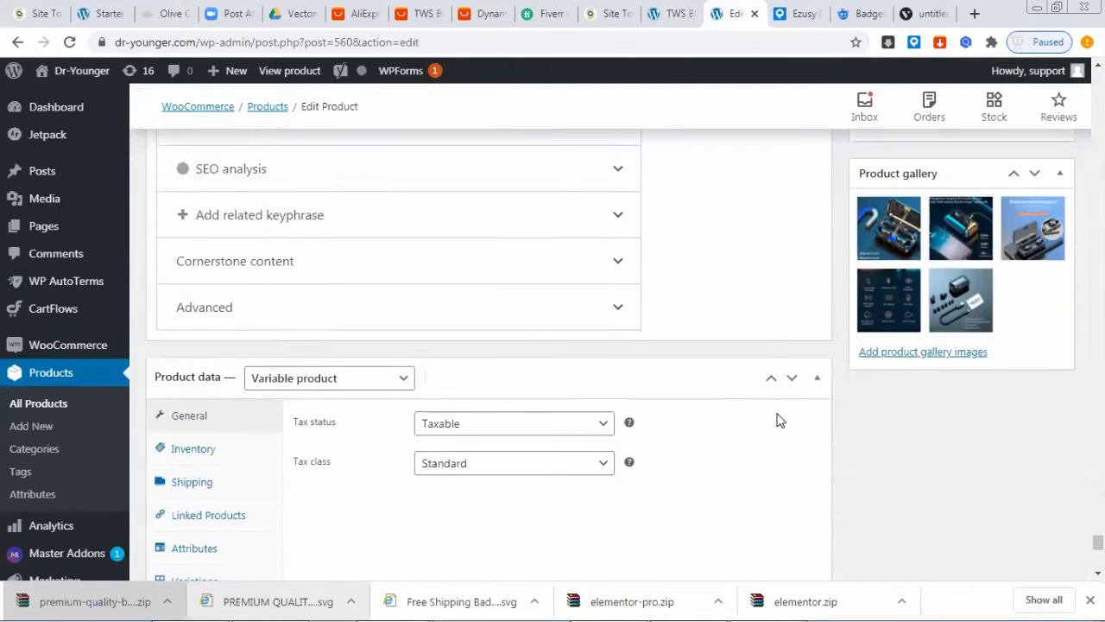
pyautogui.scroll(5, 764, 411)
pyautogui.scroll(-10, 764, 410)
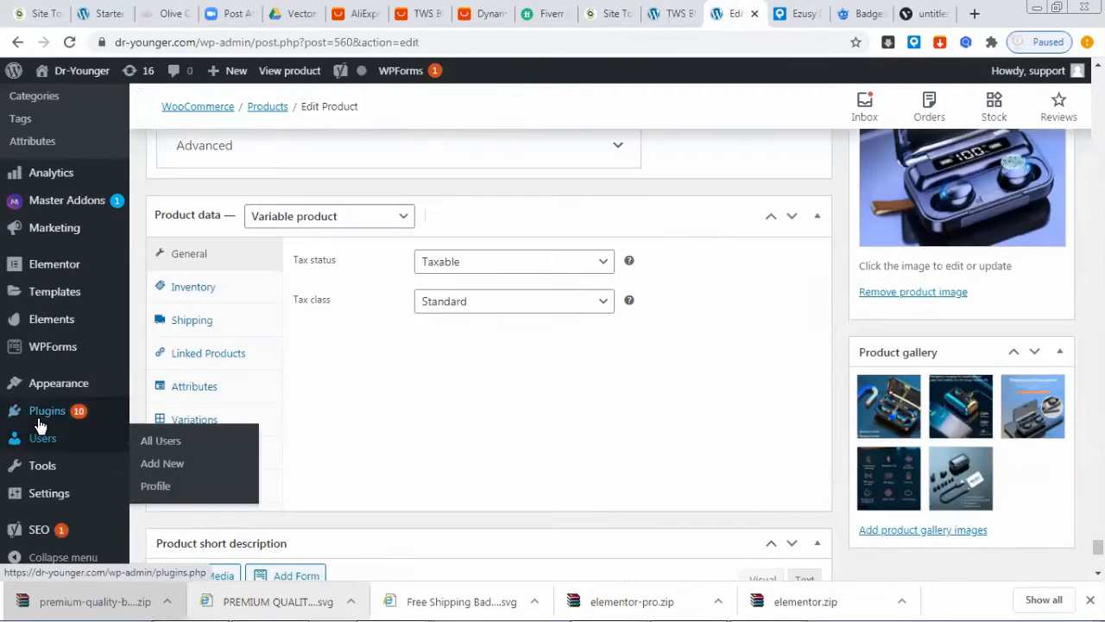
pyautogui.moveTo(42, 423)
pyautogui.scroll(-4, 41, 423)
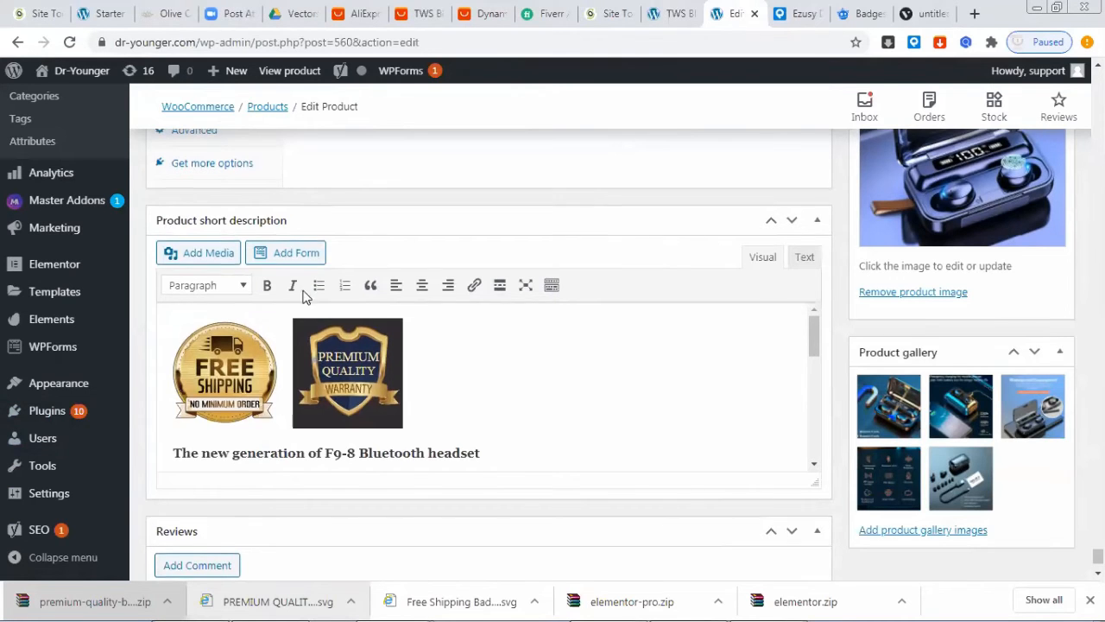
# Step: Look through the earphones product's main description and its feature images in the edit page
pyautogui.scroll(15, 446, 355)
pyautogui.scroll(15, 484, 380)
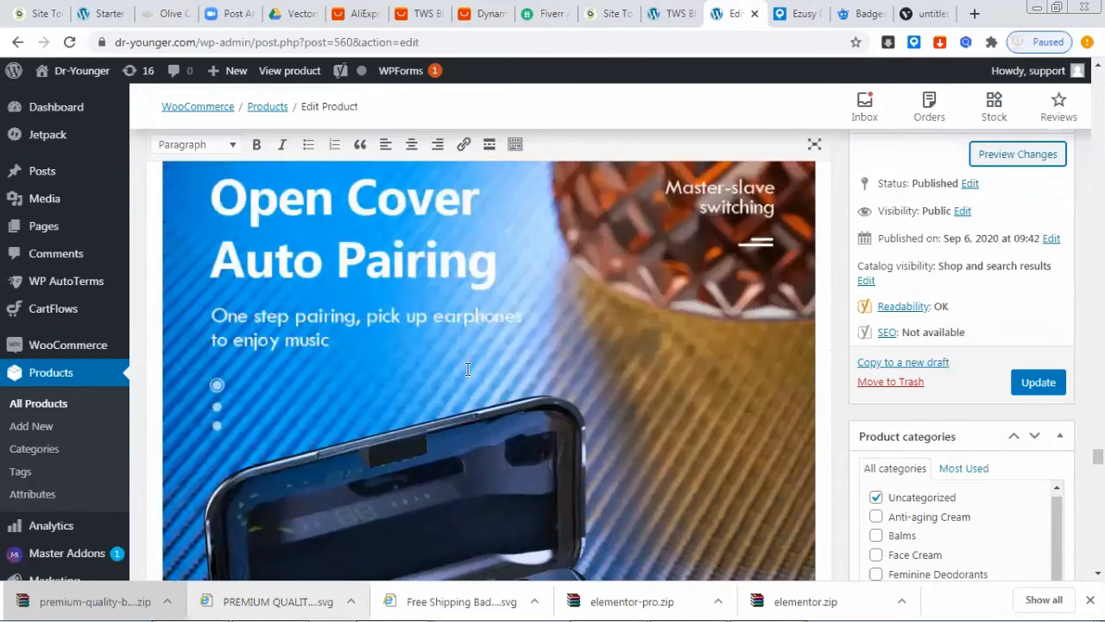
pyautogui.scroll(15, 500, 391)
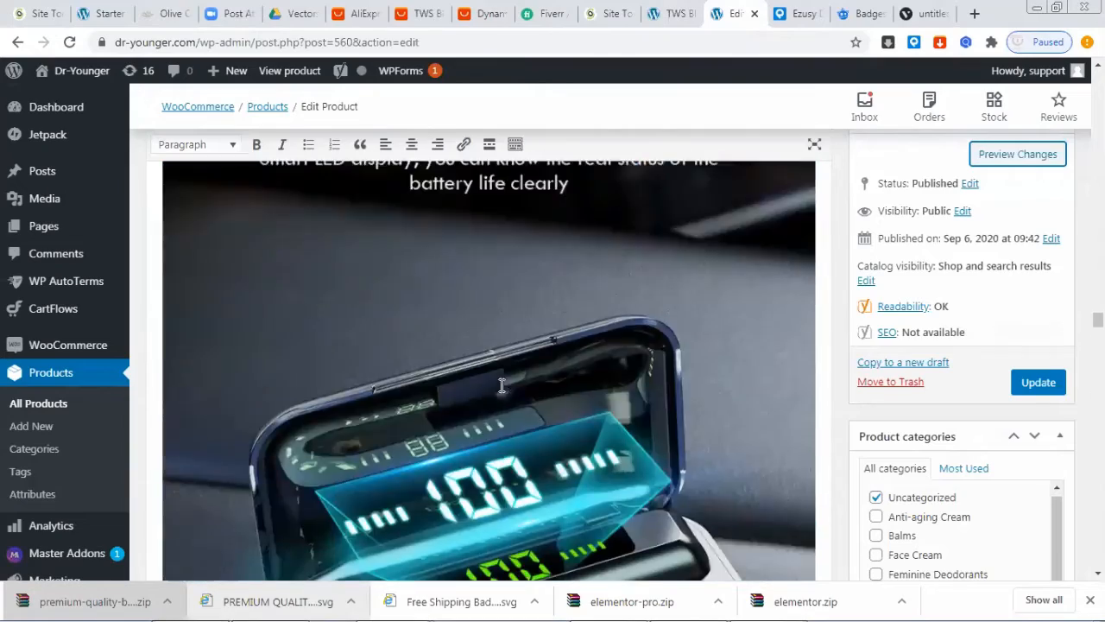
pyautogui.scroll(15, 557, 380)
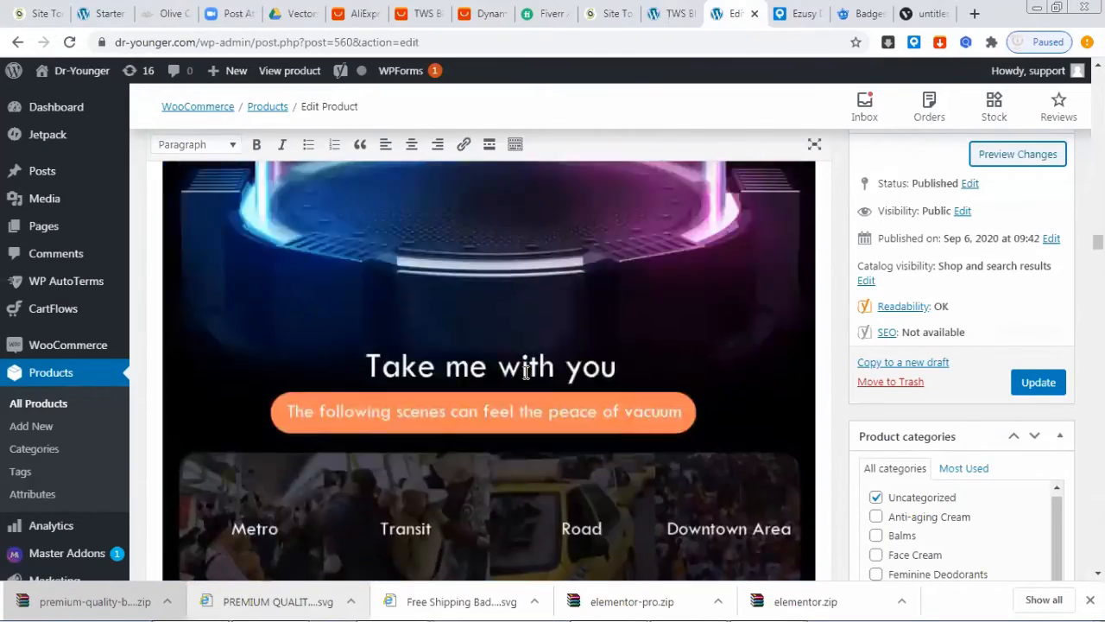
pyautogui.scroll(10, 563, 392)
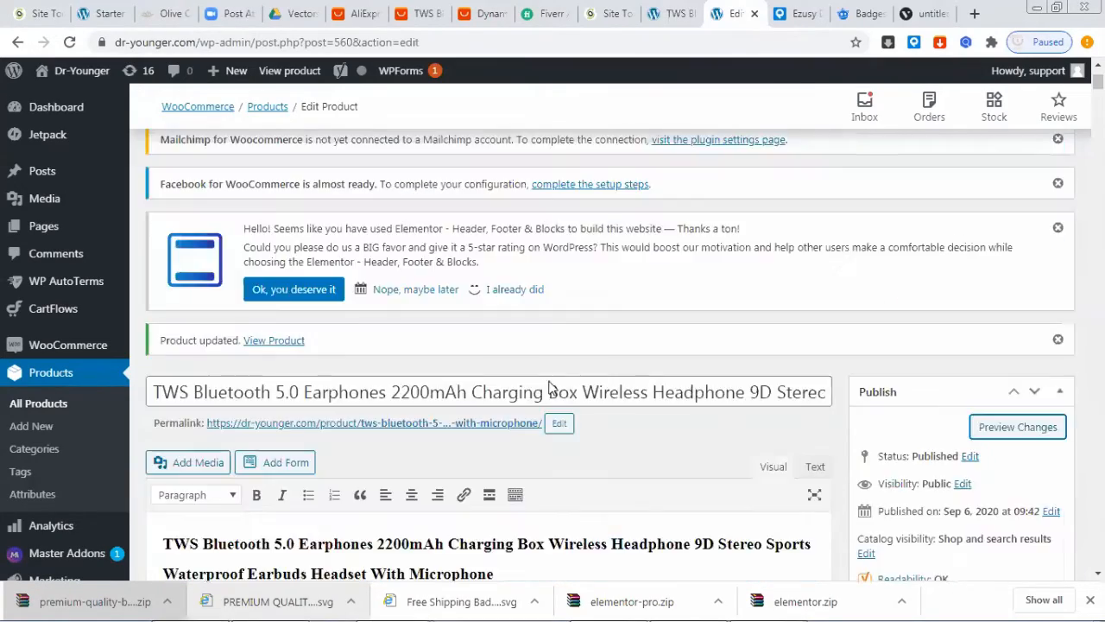
pyautogui.scroll(-10, 531, 388)
pyautogui.scroll(3, 522, 380)
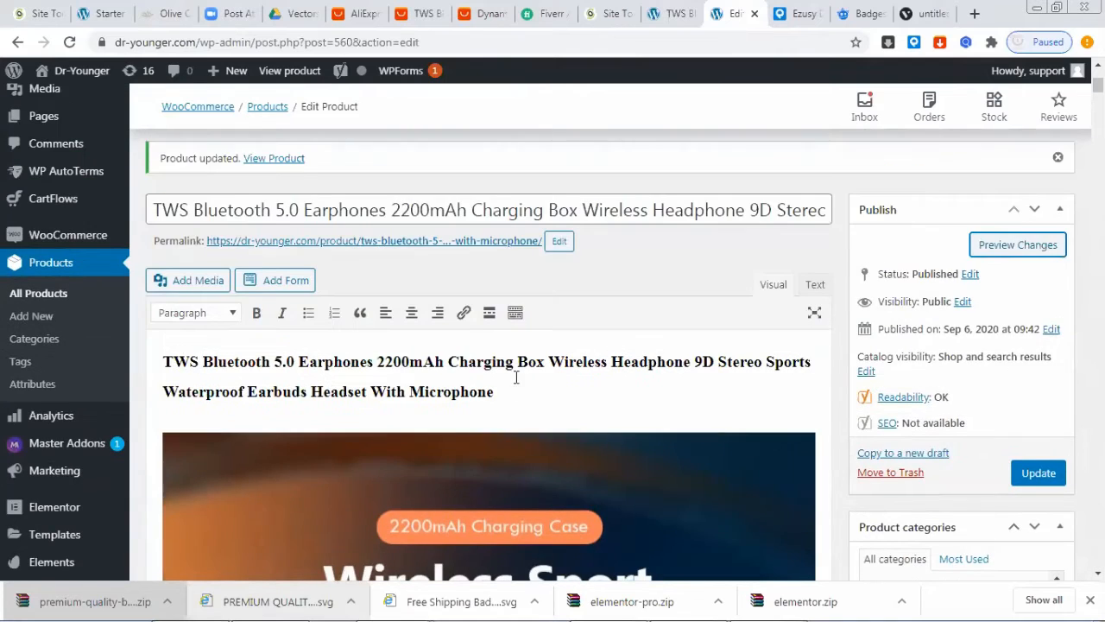
pyautogui.scroll(-2, 513, 374)
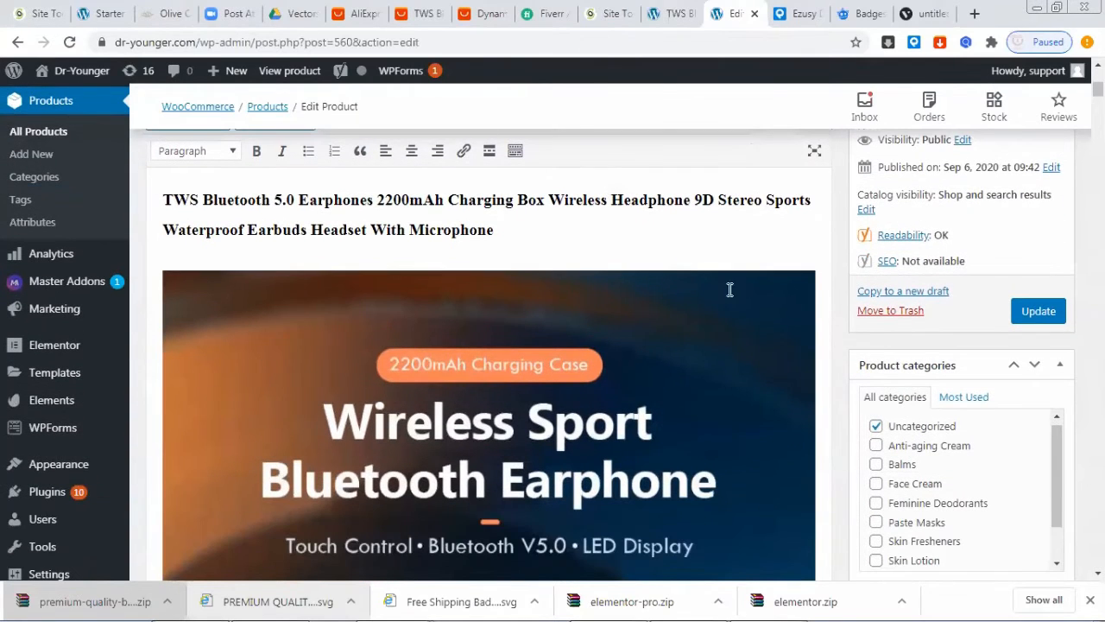
pyautogui.scroll(-8, 497, 307)
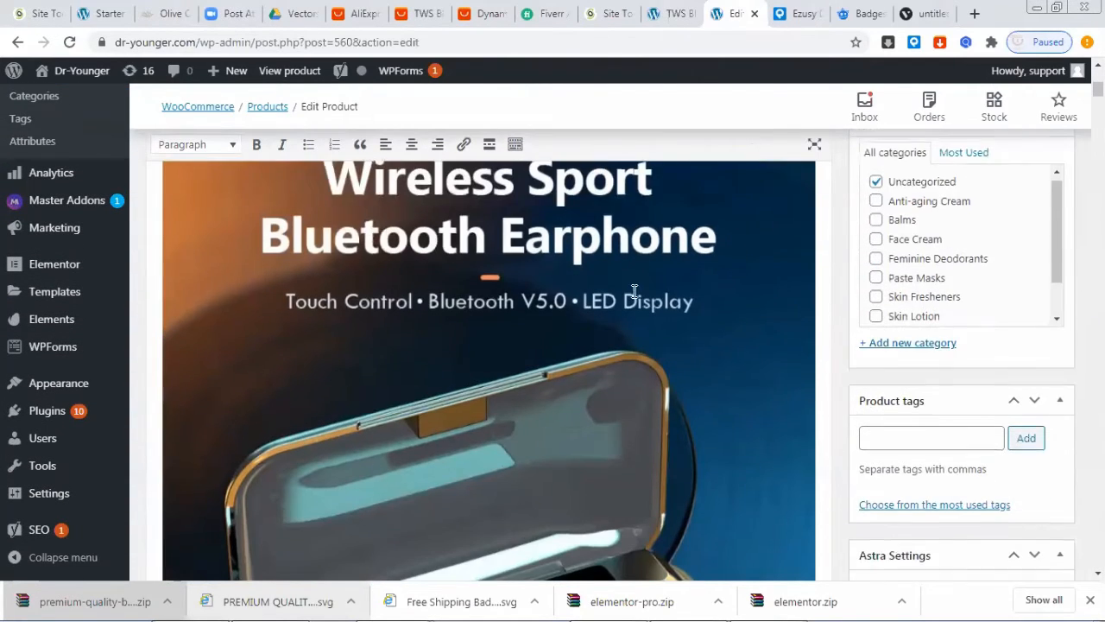
pyautogui.scroll(-10, 676, 272)
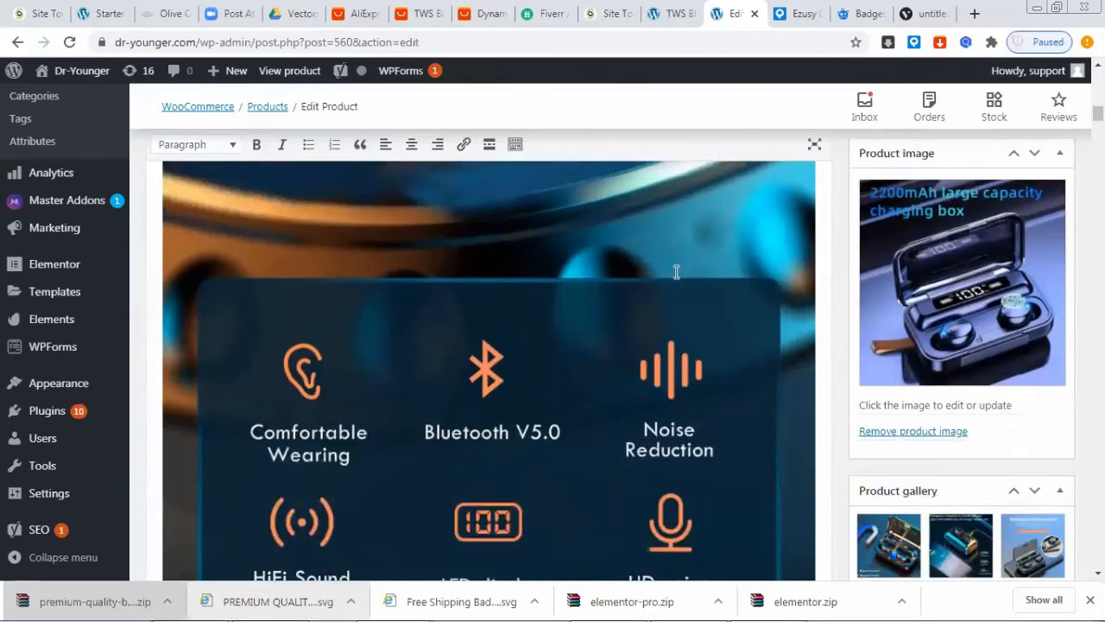
pyautogui.scroll(-12, 676, 275)
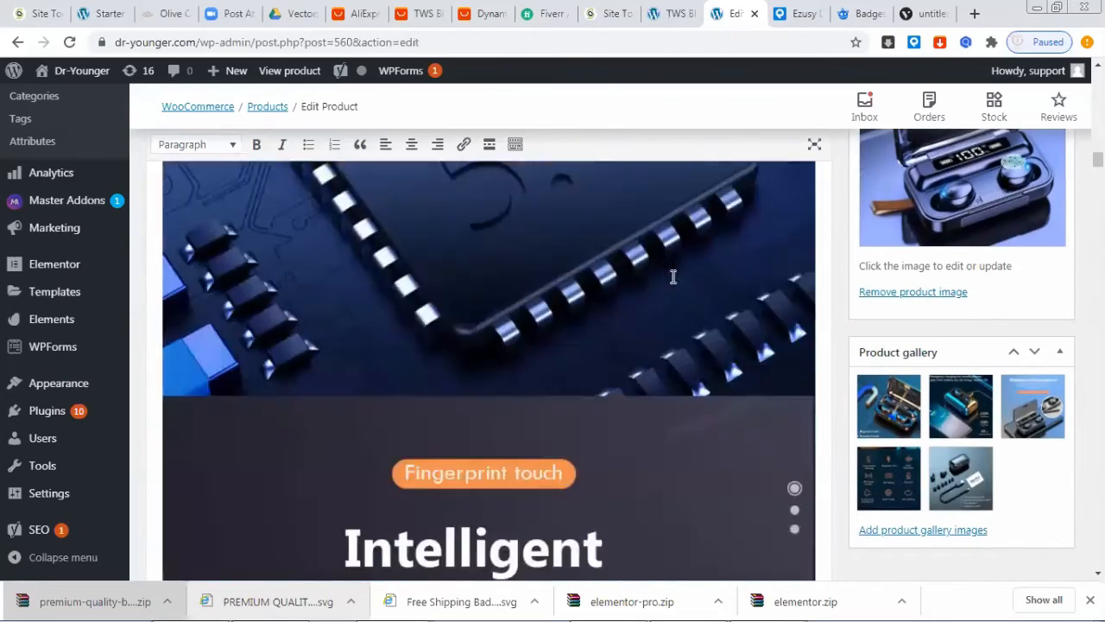
# Step: Switch to the olive oil sprayer product page and examine its sale countdown and the description below it
pyautogui.click(167, 10)
pyautogui.scroll(-11, 835, 291)
pyautogui.scroll(1, 803, 301)
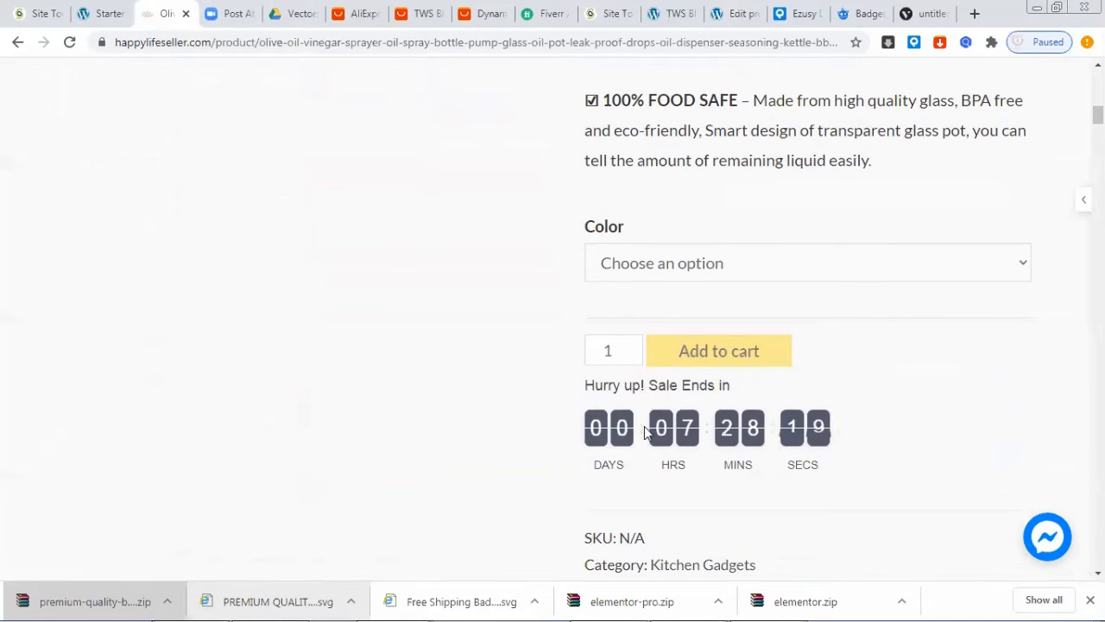
pyautogui.scroll(-3, 587, 371)
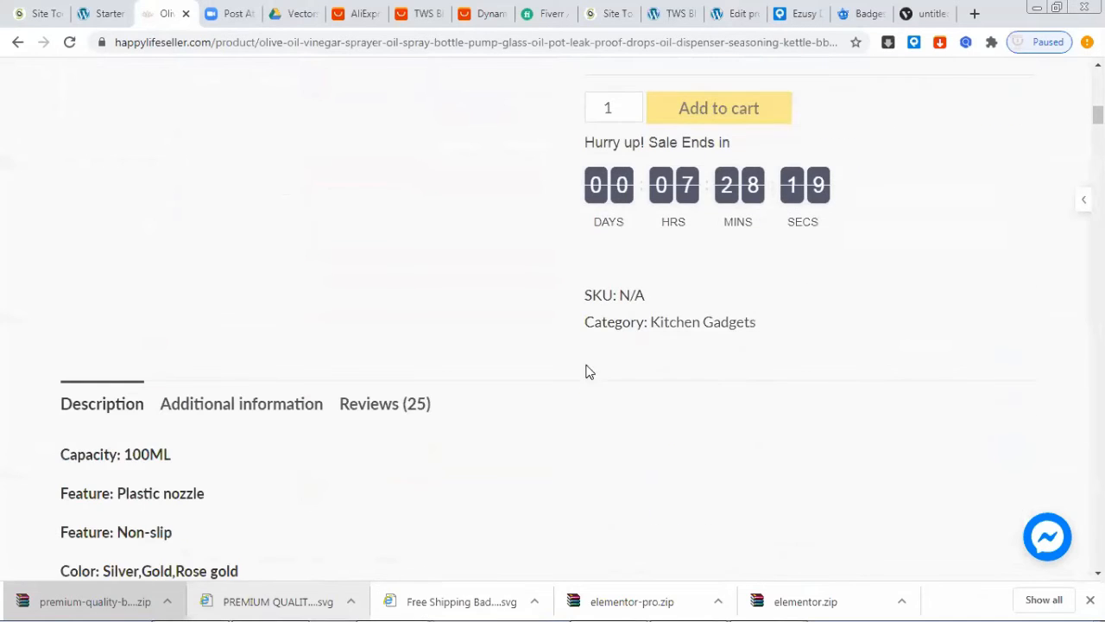
# Step: Close the open badge results, Vectr editor and Ezusy pages to get back to the product's edit page
pyautogui.click(855, 14)
pyautogui.click(881, 14)
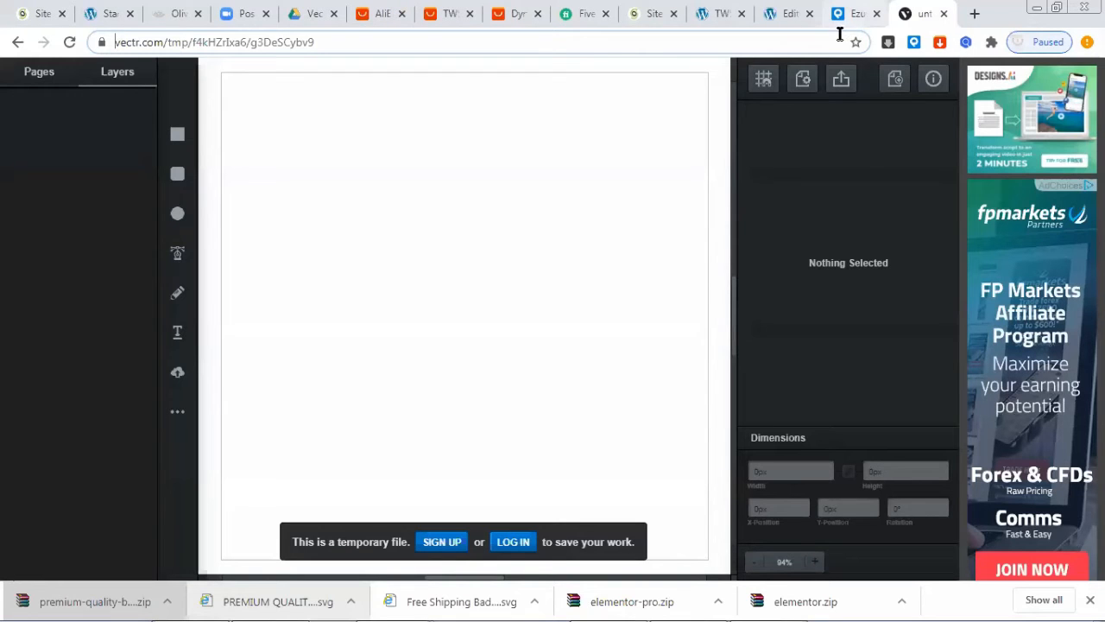
pyautogui.click(945, 15)
pyautogui.click(945, 14)
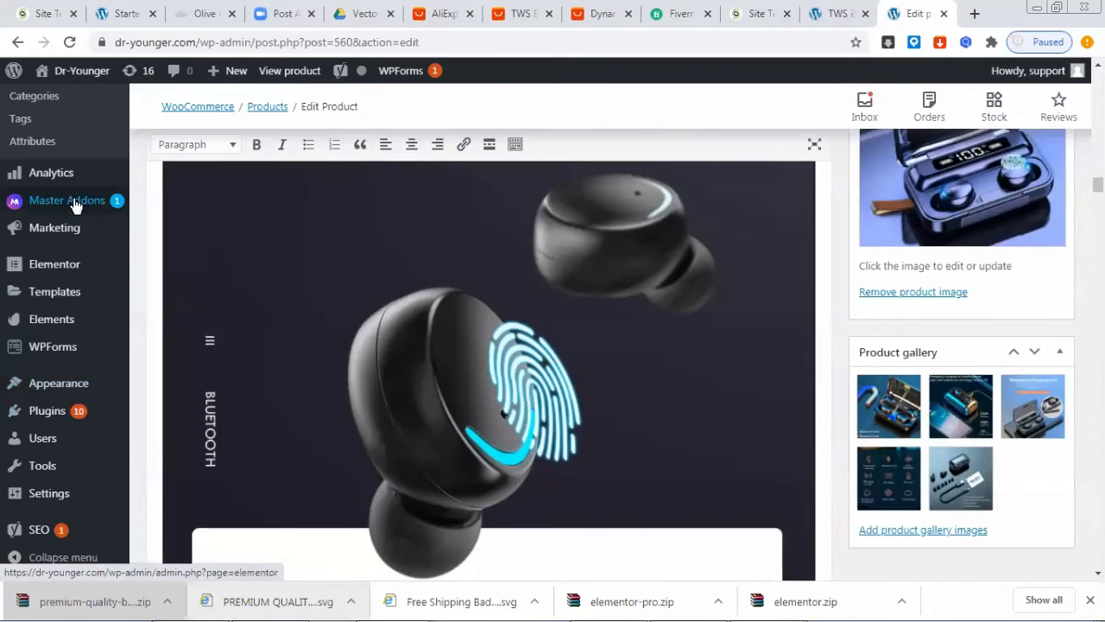
# Step: Open the list of all site pages in WordPress and open the Home page in the Elementor editor
pyautogui.scroll(1, 85, 240)
pyautogui.scroll(5, 85, 241)
pyautogui.moveTo(95, 227)
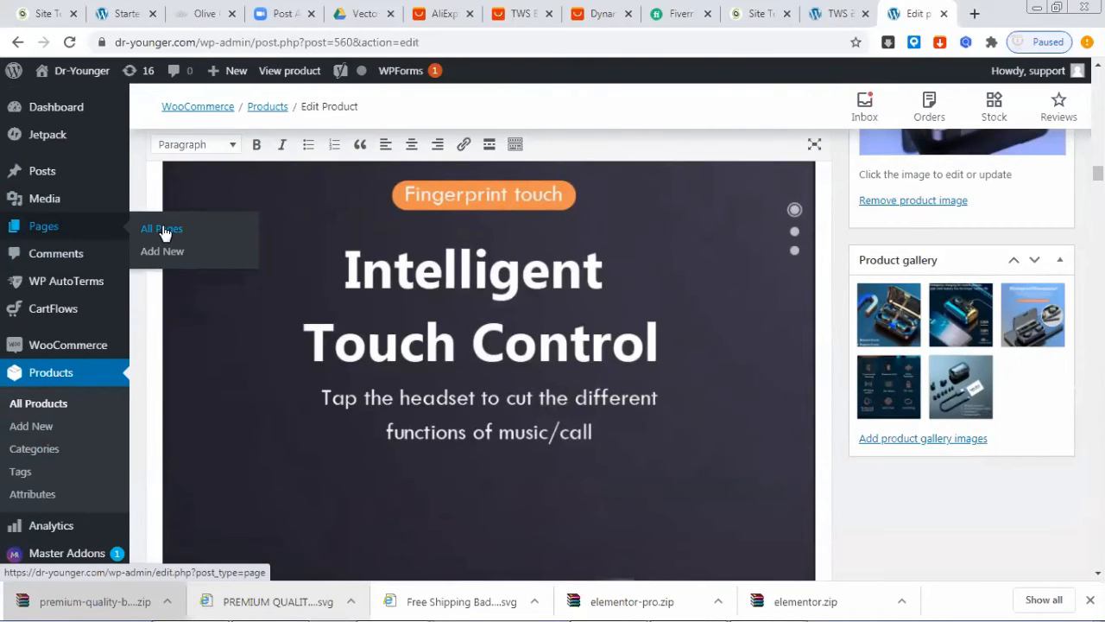
pyautogui.click(164, 232)
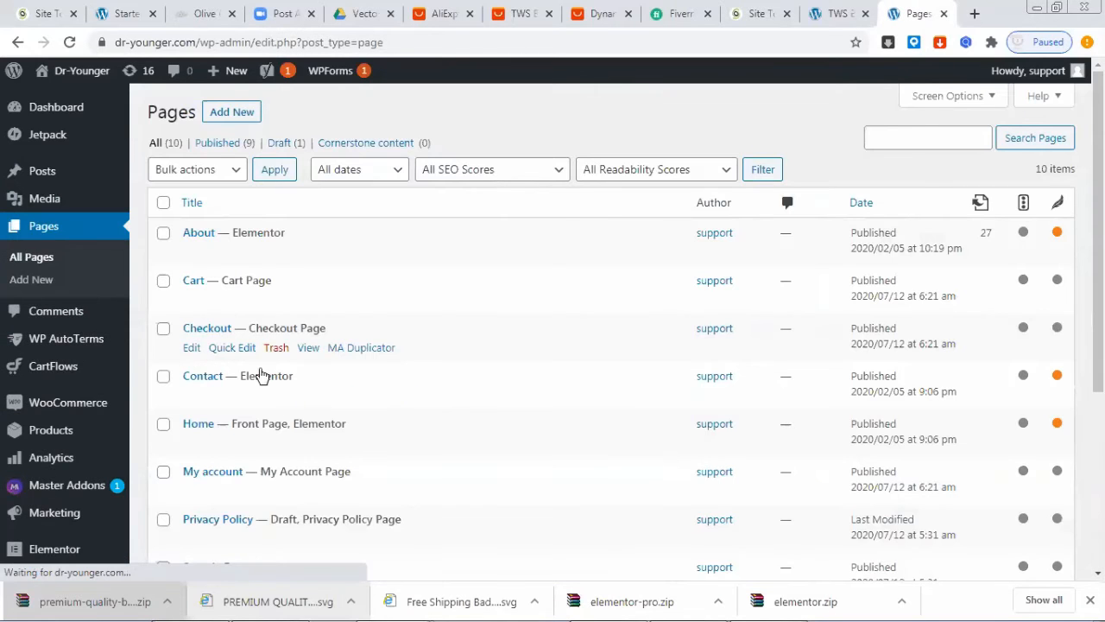
pyautogui.scroll(-1, 298, 385)
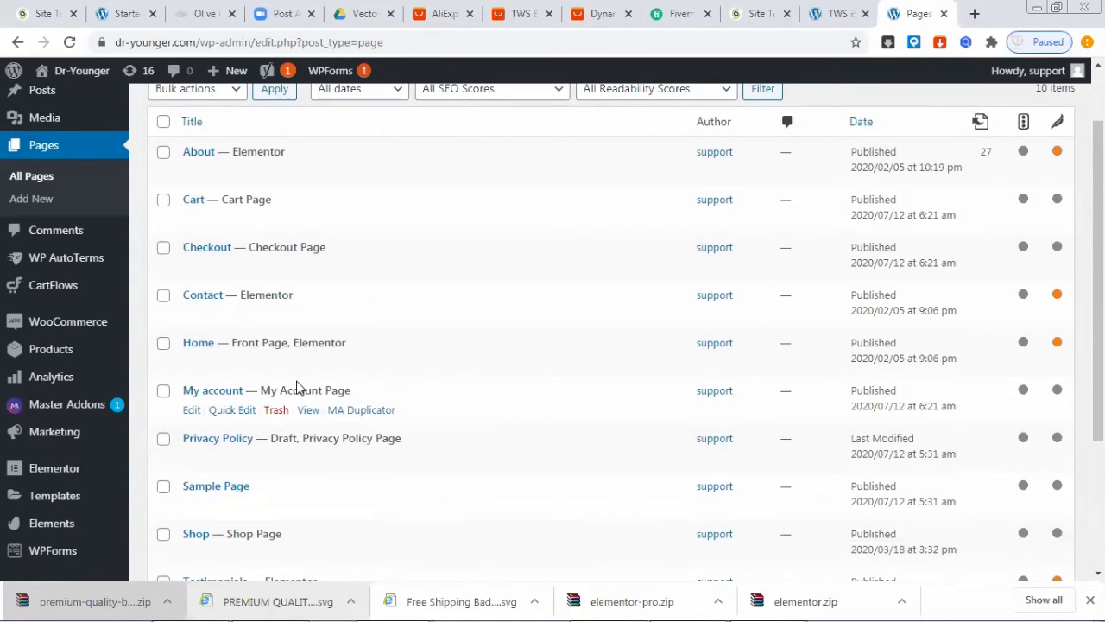
pyautogui.scroll(-1, 296, 387)
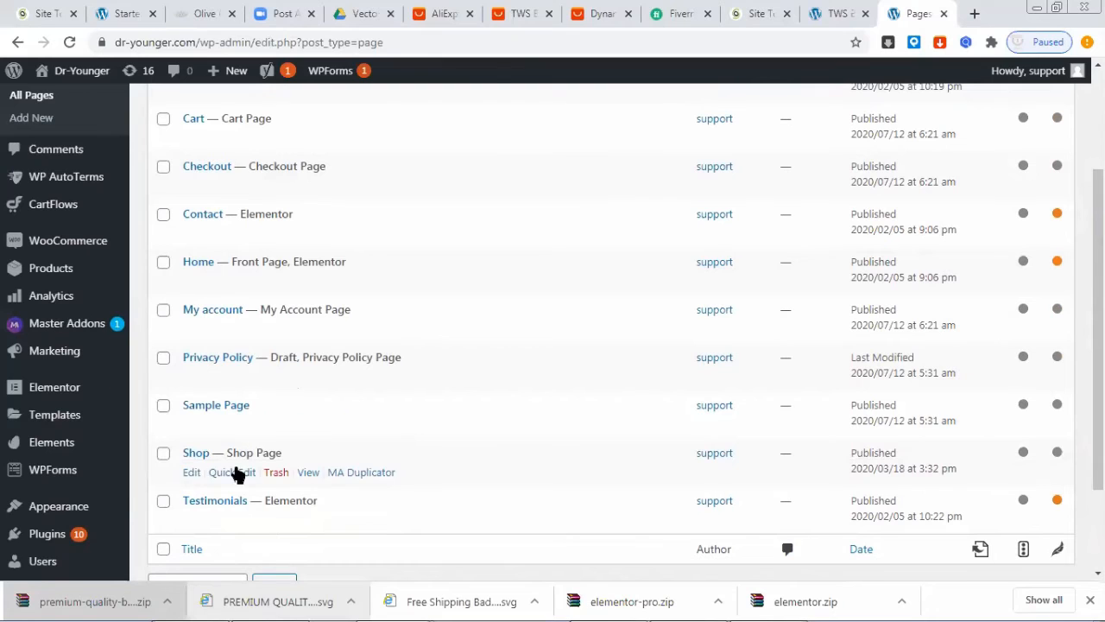
pyautogui.click(457, 283)
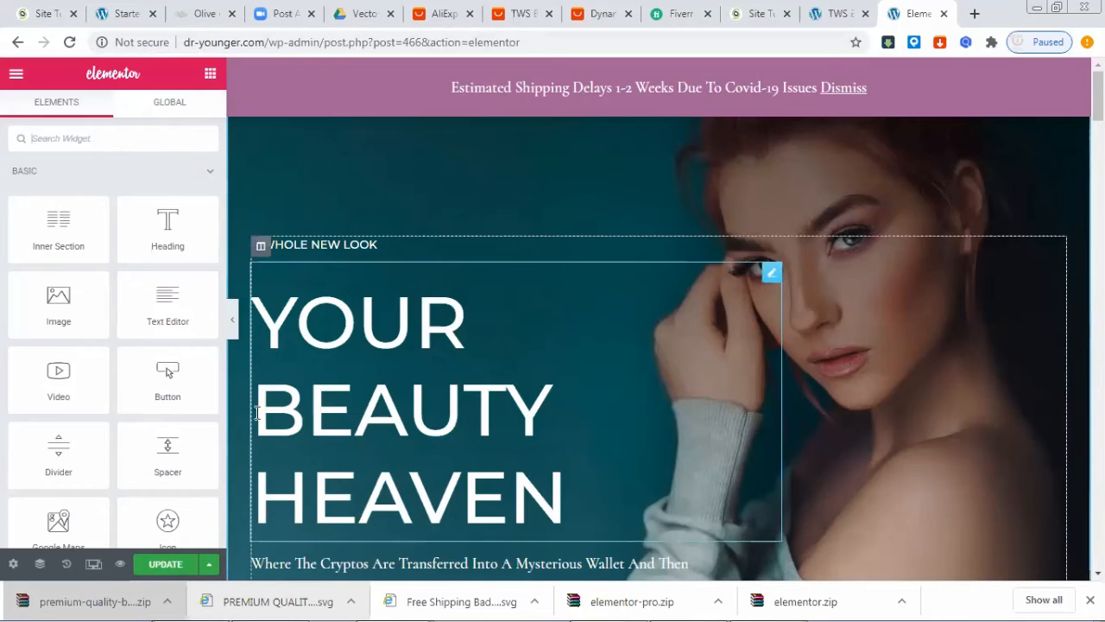
# Step: Switch the page's responsive preview to Mobile and examine the banner and product sections in that layout
pyautogui.scroll(-1, 35, 484)
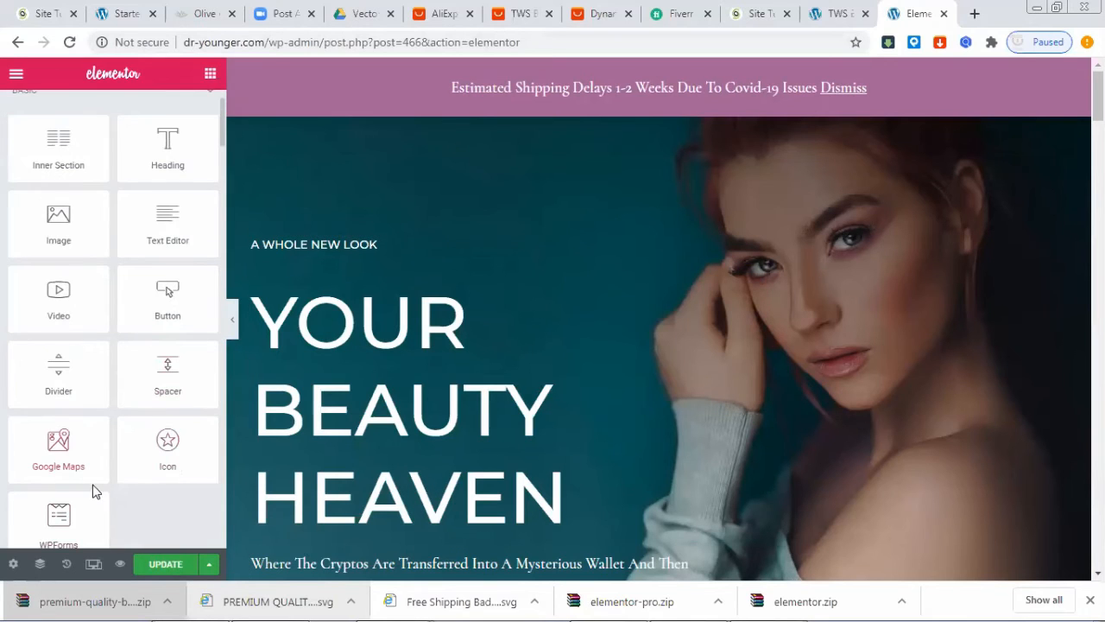
pyautogui.click(93, 565)
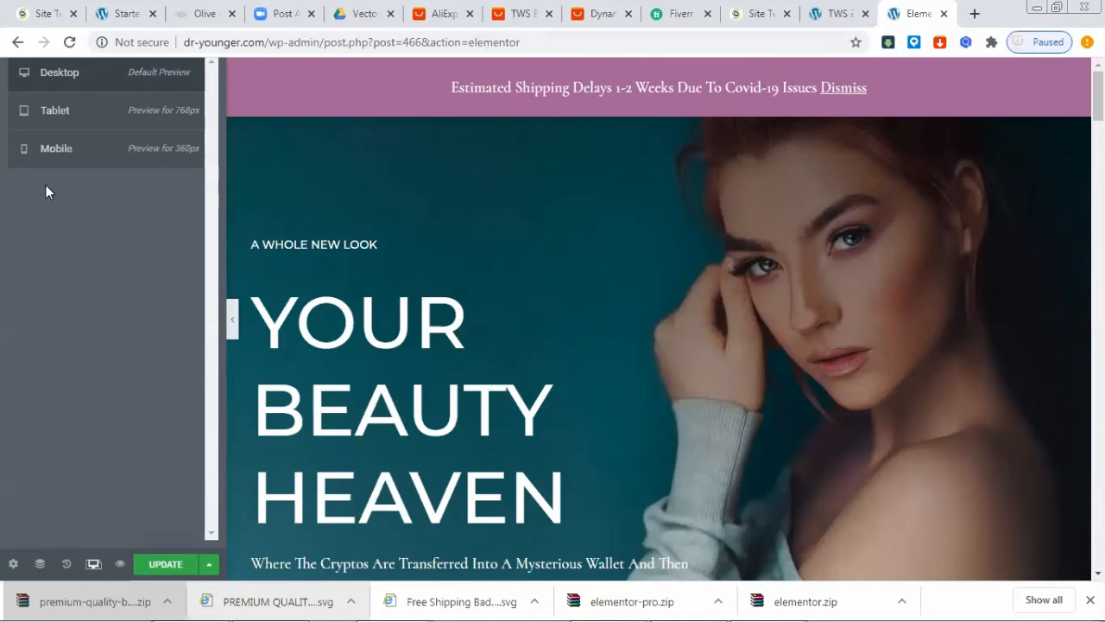
pyautogui.click(67, 162)
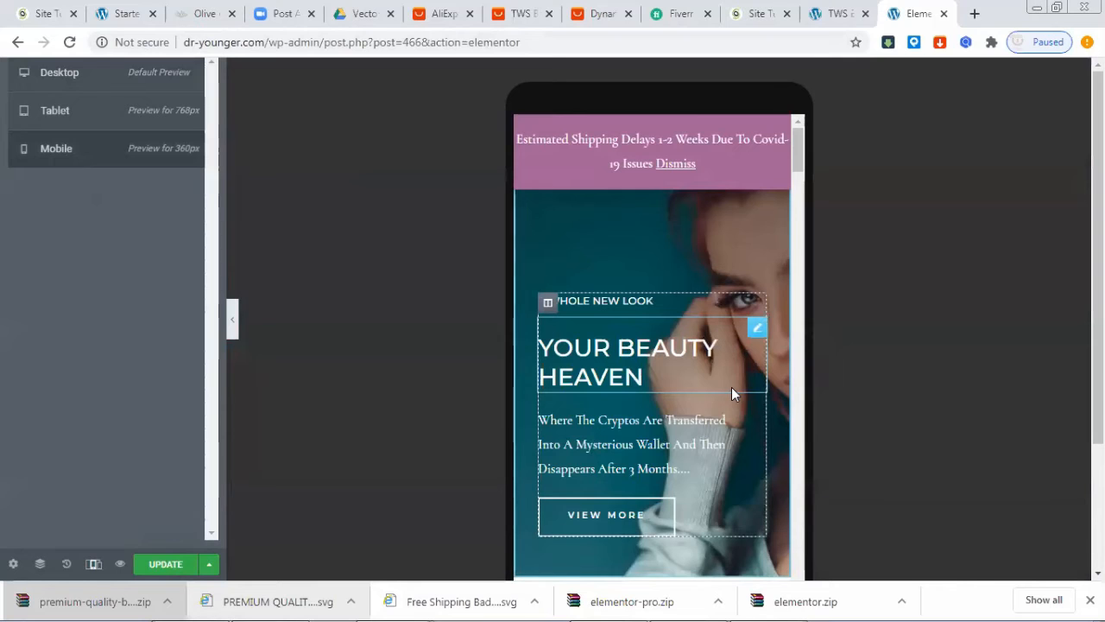
pyautogui.scroll(-1, 732, 393)
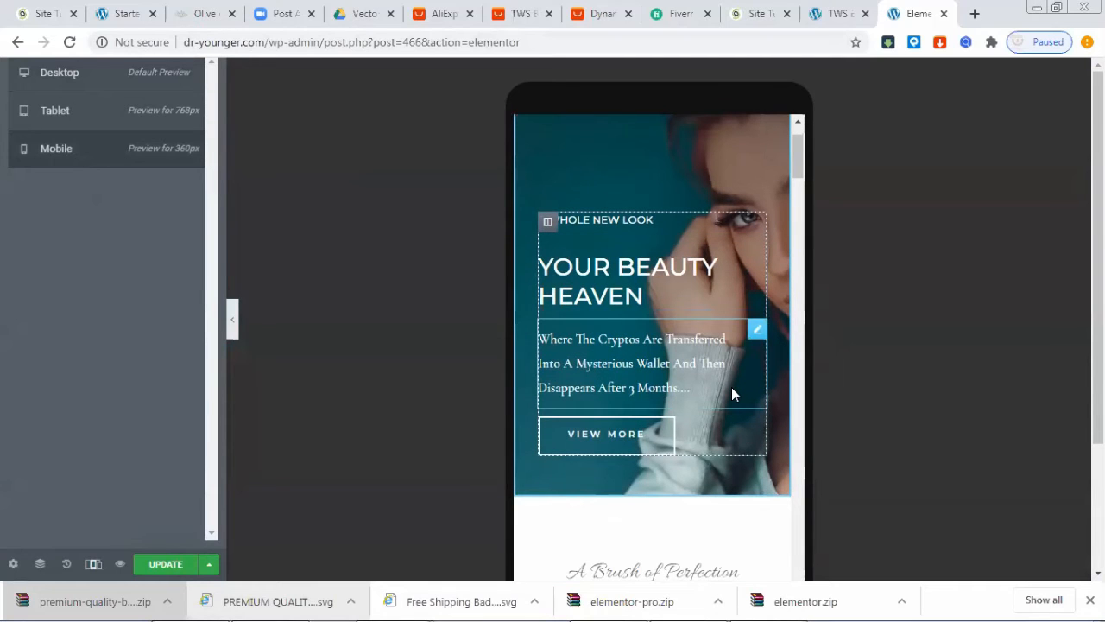
pyautogui.scroll(-2, 733, 396)
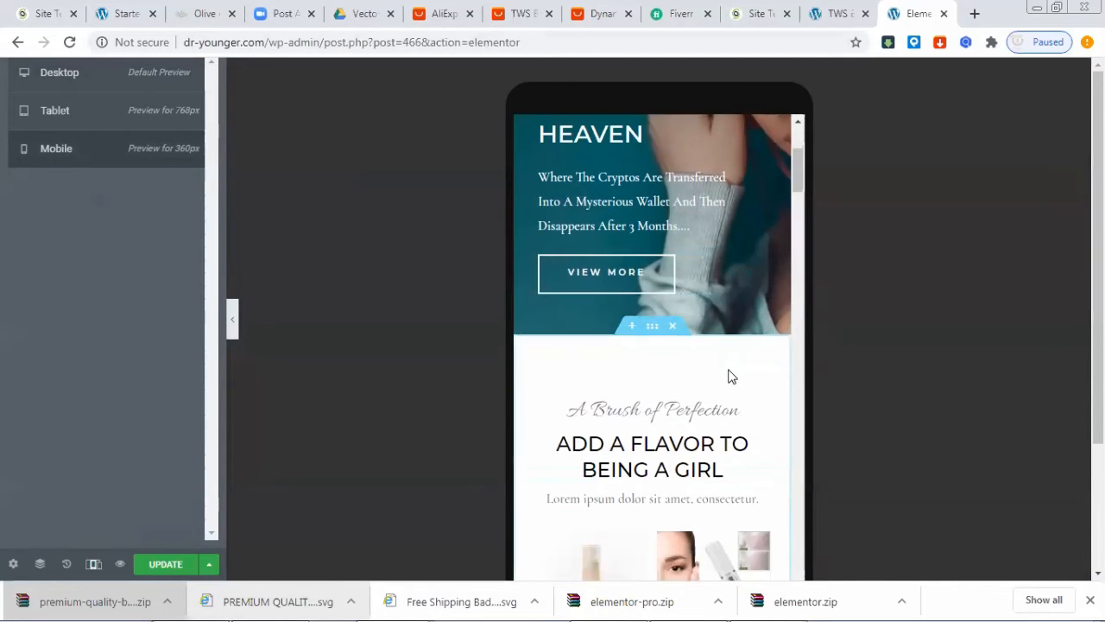
pyautogui.scroll(-2, 733, 369)
pyautogui.scroll(-4, 733, 370)
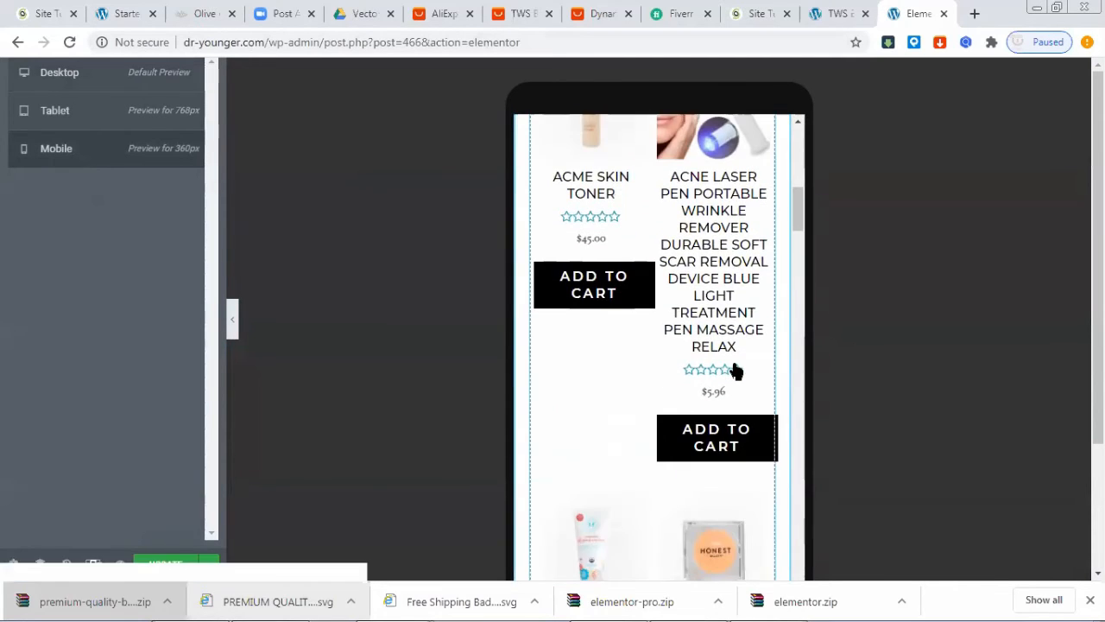
# Step: Examine the product grid in the mobile preview, comparing the long Acne Laser Pen title with the neighbouring products
pyautogui.scroll(-1, 733, 380)
pyautogui.scroll(-5, 734, 375)
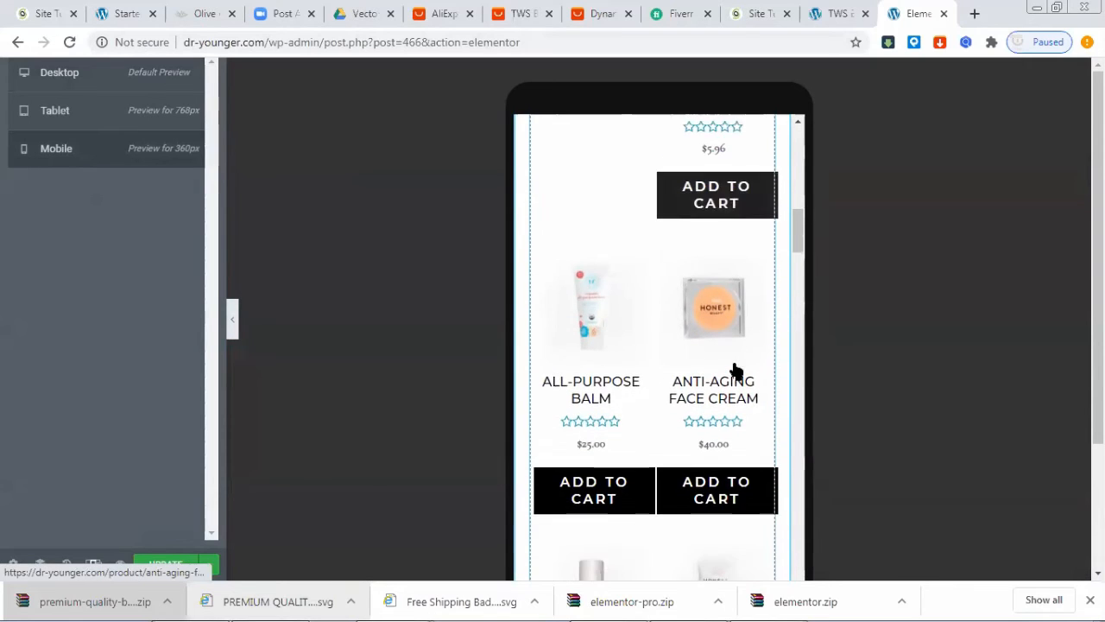
pyautogui.scroll(-10, 735, 371)
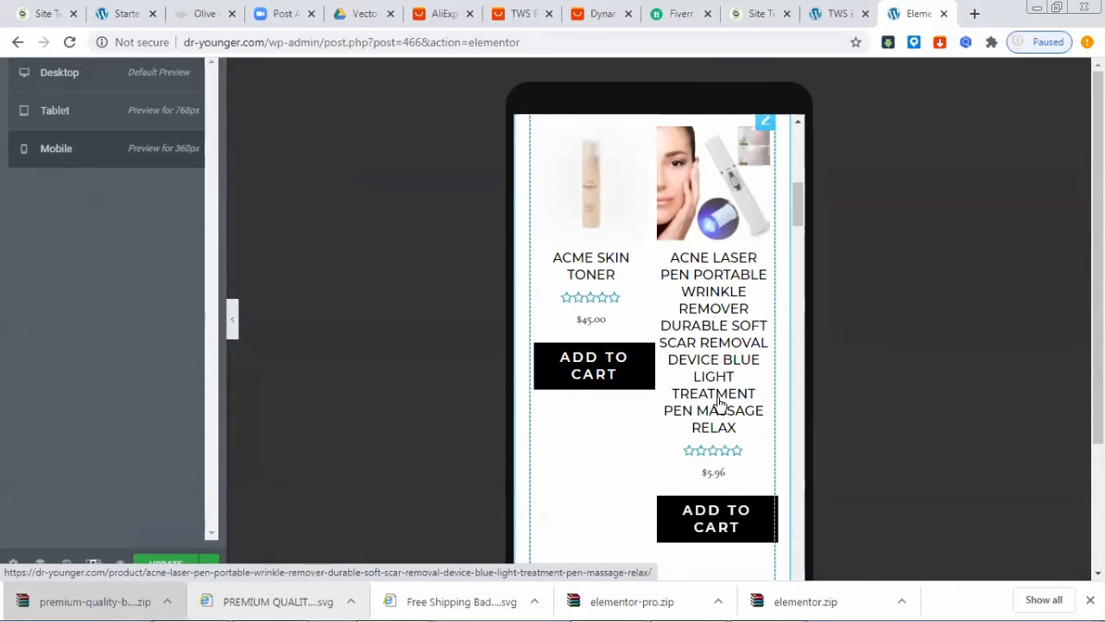
pyautogui.scroll(-3, 596, 388)
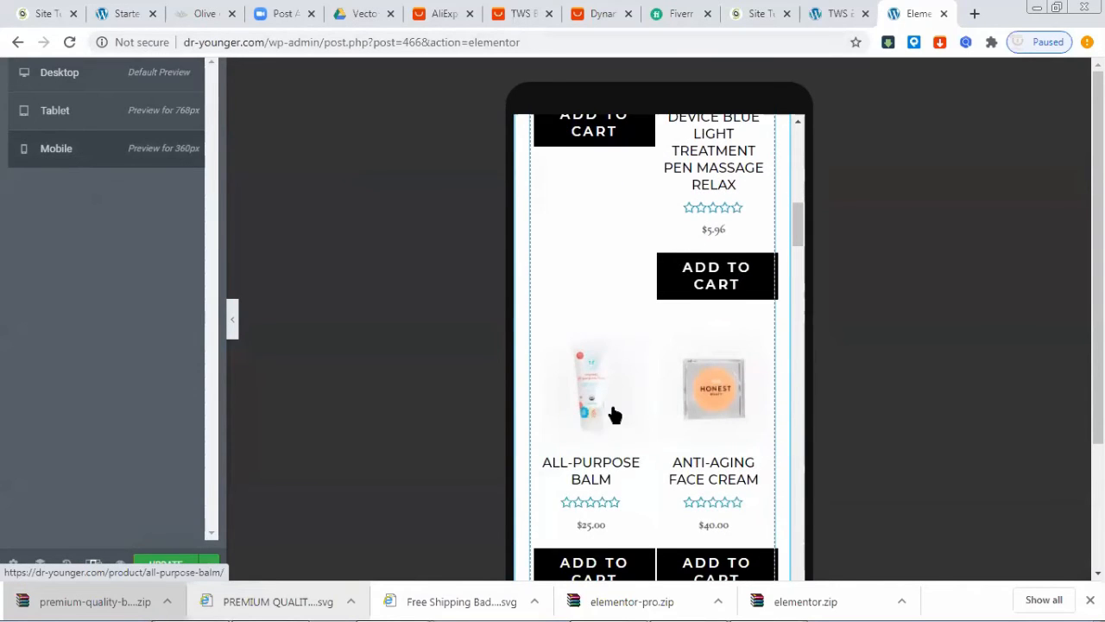
pyautogui.scroll(1, 611, 398)
pyautogui.scroll(2, 631, 376)
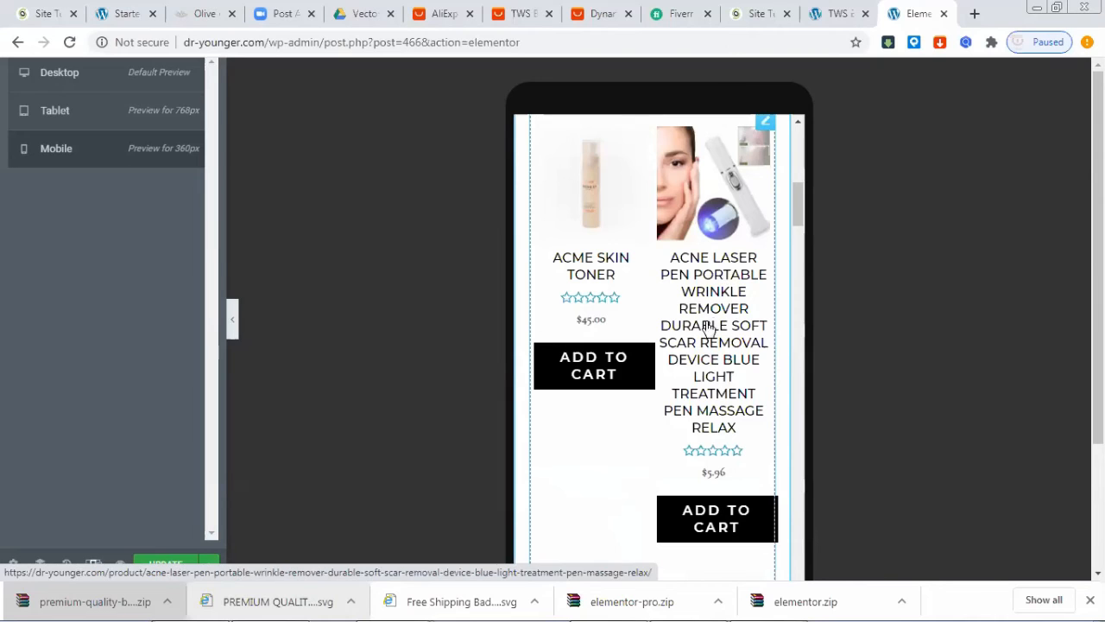
pyautogui.scroll(-3, 699, 395)
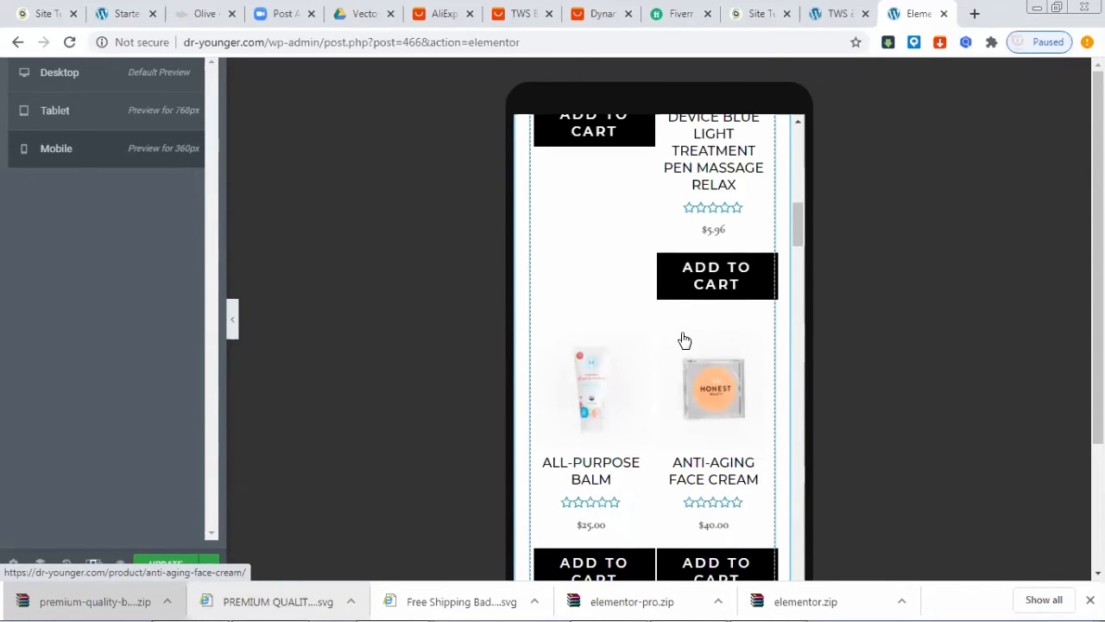
pyautogui.scroll(-6, 684, 339)
pyautogui.scroll(-1, 710, 322)
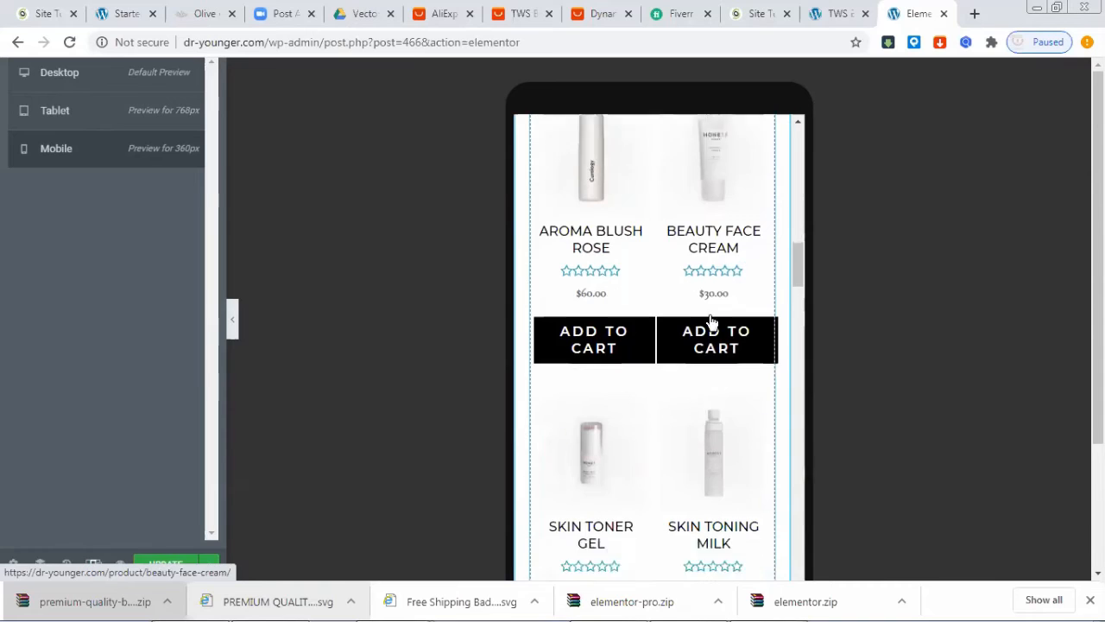
# Step: Examine the lower sections of the mobile preview, from the season sale and testimonials to the latest products
pyautogui.scroll(-12, 711, 322)
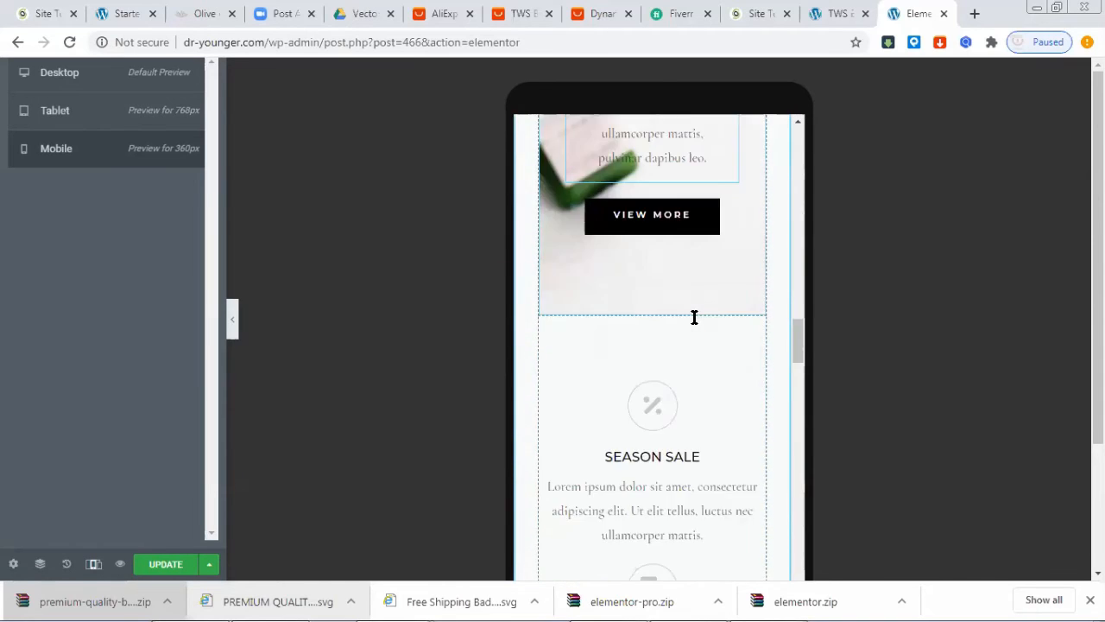
pyautogui.scroll(-10, 694, 317)
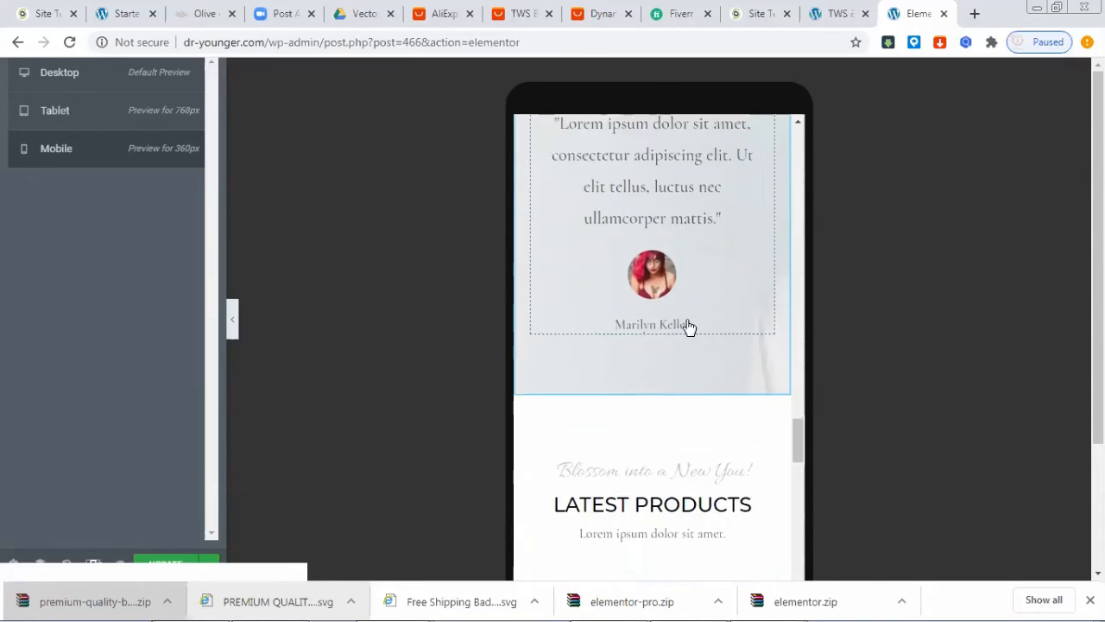
pyautogui.scroll(-5, 688, 326)
pyautogui.scroll(-3, 713, 330)
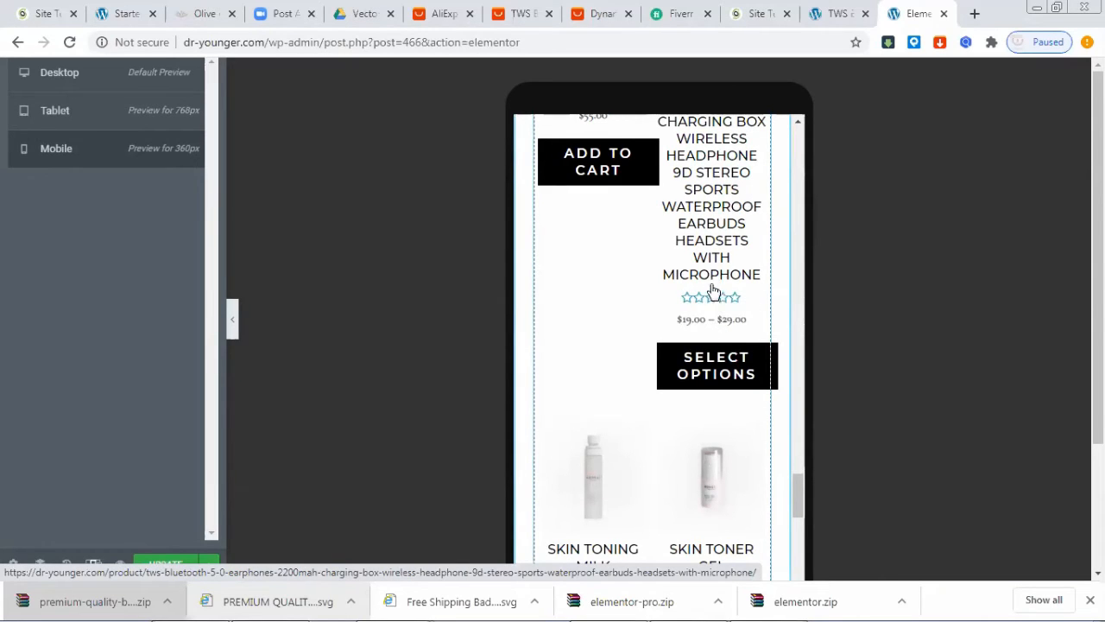
pyautogui.scroll(5, 713, 292)
pyautogui.scroll(5, 721, 371)
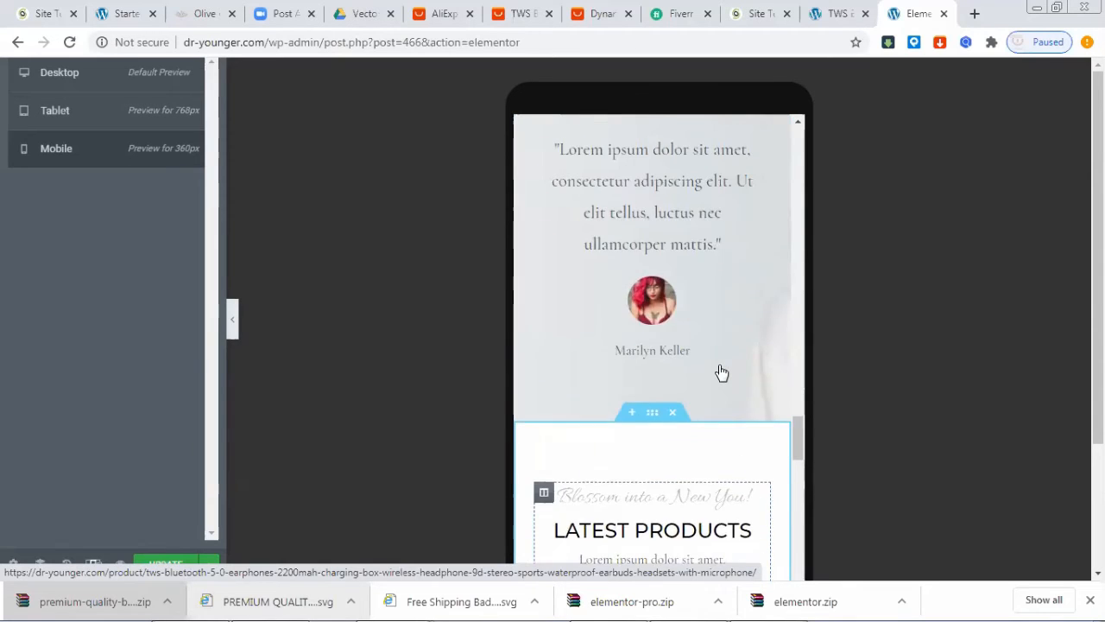
pyautogui.scroll(3, 716, 382)
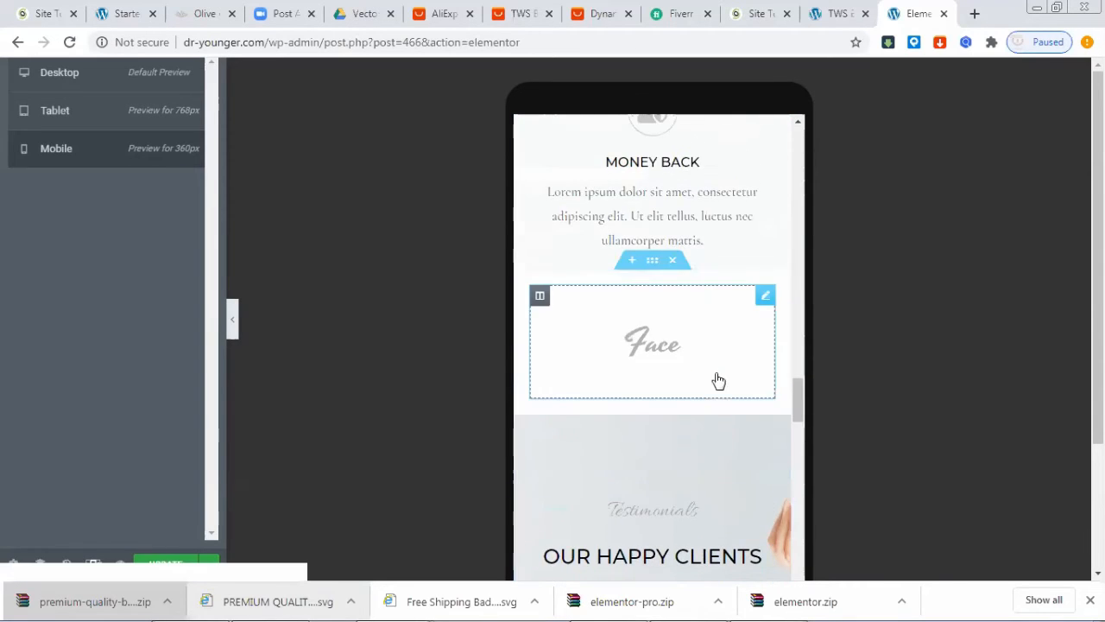
pyautogui.scroll(3, 701, 392)
pyautogui.scroll(1, 662, 388)
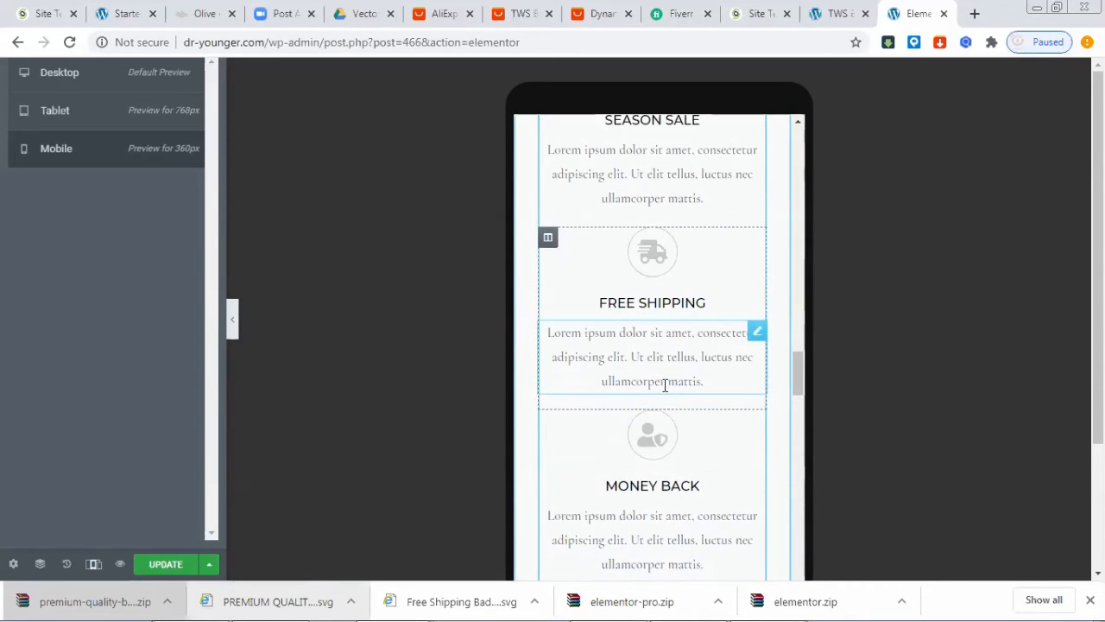
# Step: Bring the preview to the empty column above "A Whole New Look" and search the widgets for "count"
pyautogui.click(150, 304)
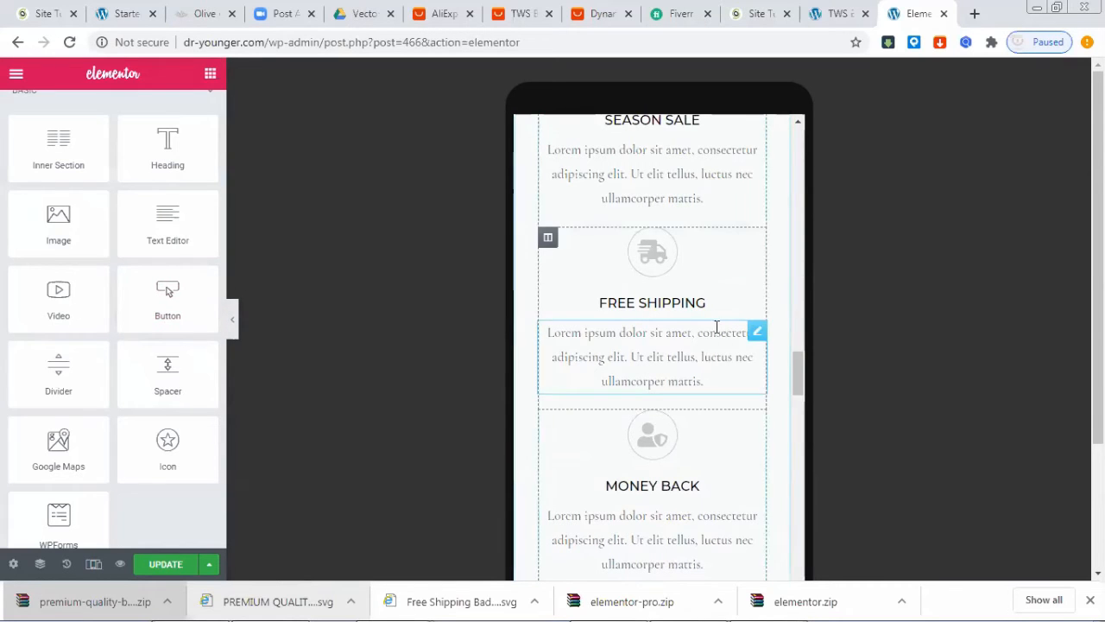
pyautogui.scroll(8, 699, 333)
pyautogui.scroll(3, 700, 340)
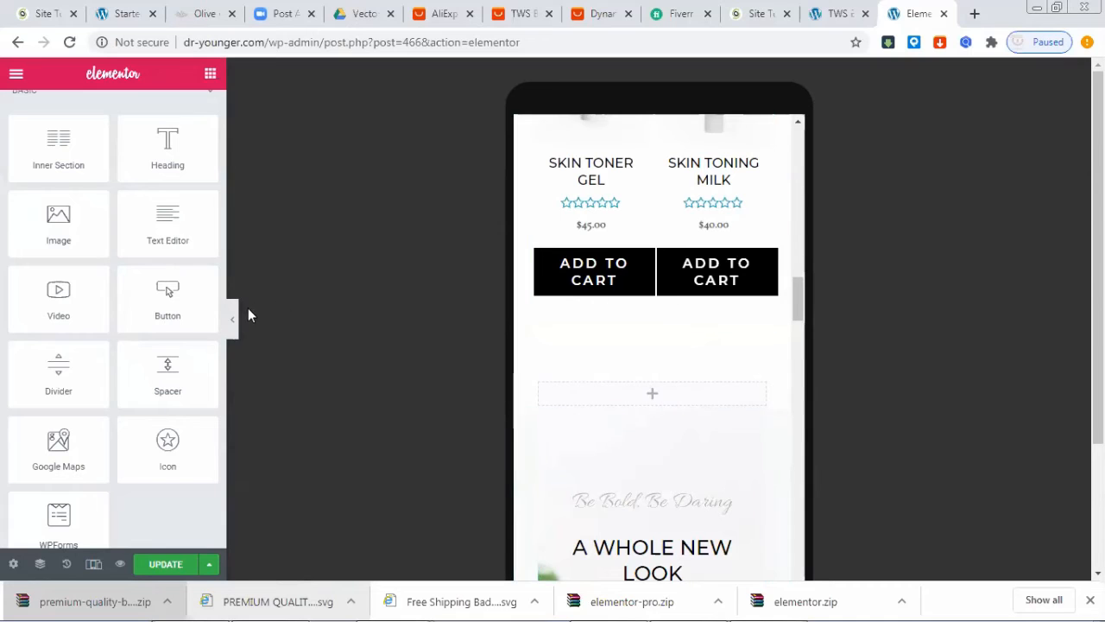
pyautogui.scroll(1, 151, 148)
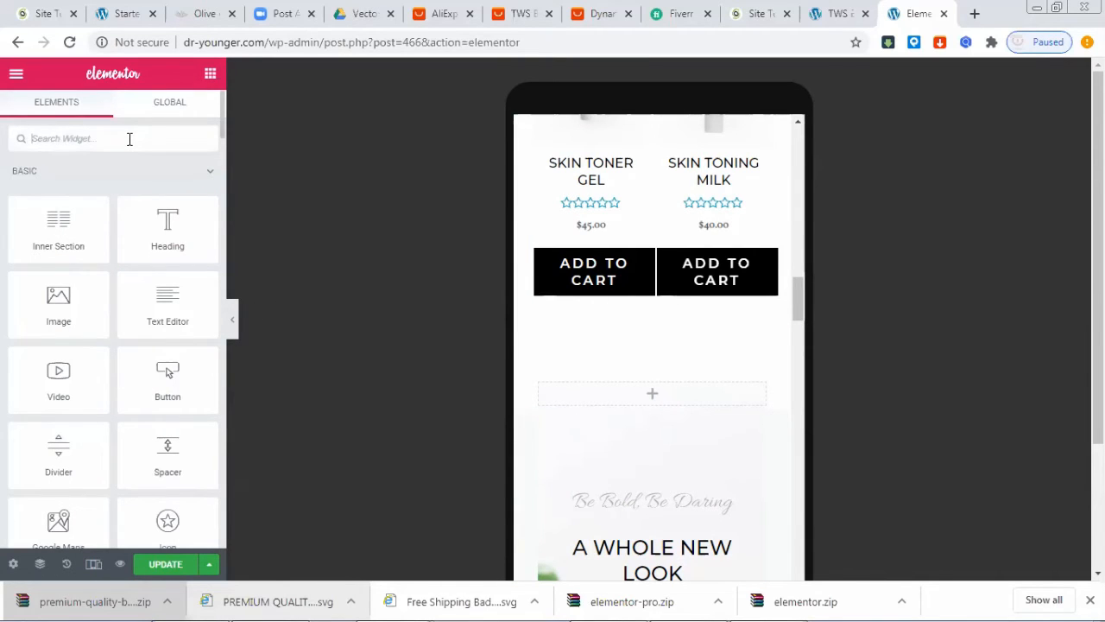
pyautogui.write('count')
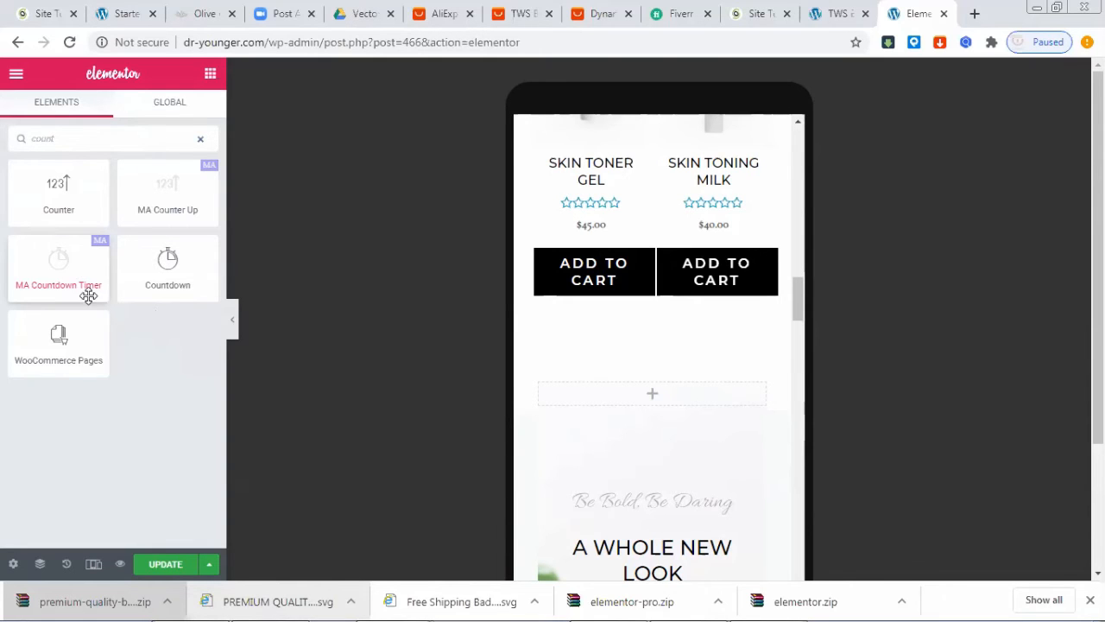
# Step: Switch to the Dropshipping checklist in Excel, select its "Install Master Addon Plugin" task, and return to the Elementor editor in Chrome
pyautogui.hotkey('alt', 'Tab')
pyautogui.hotkey('alt', 'Tab')
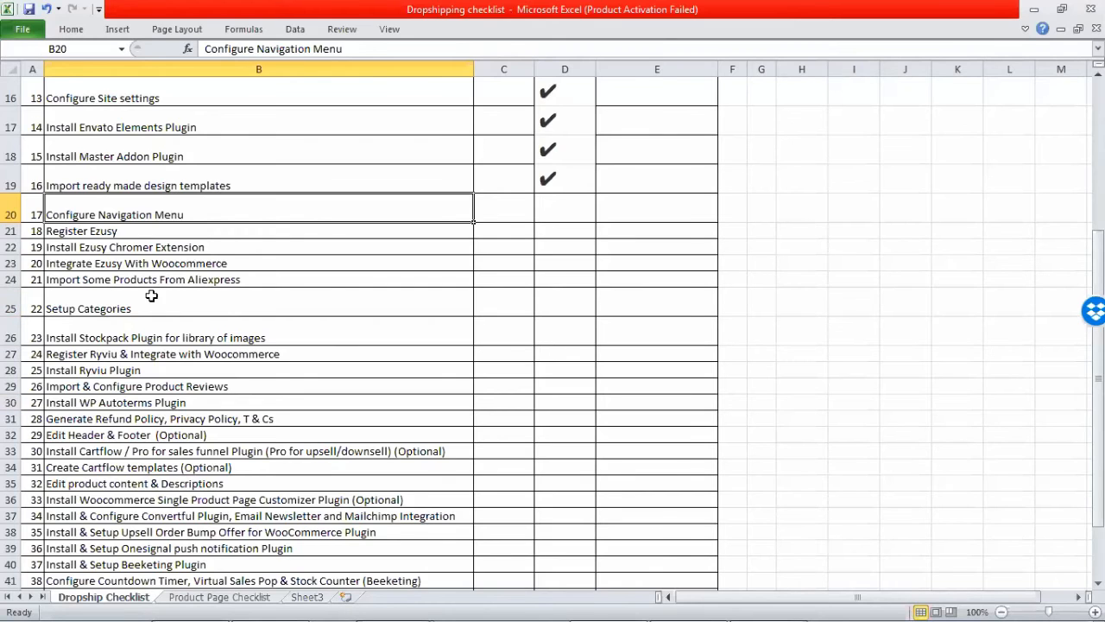
pyautogui.click(145, 279)
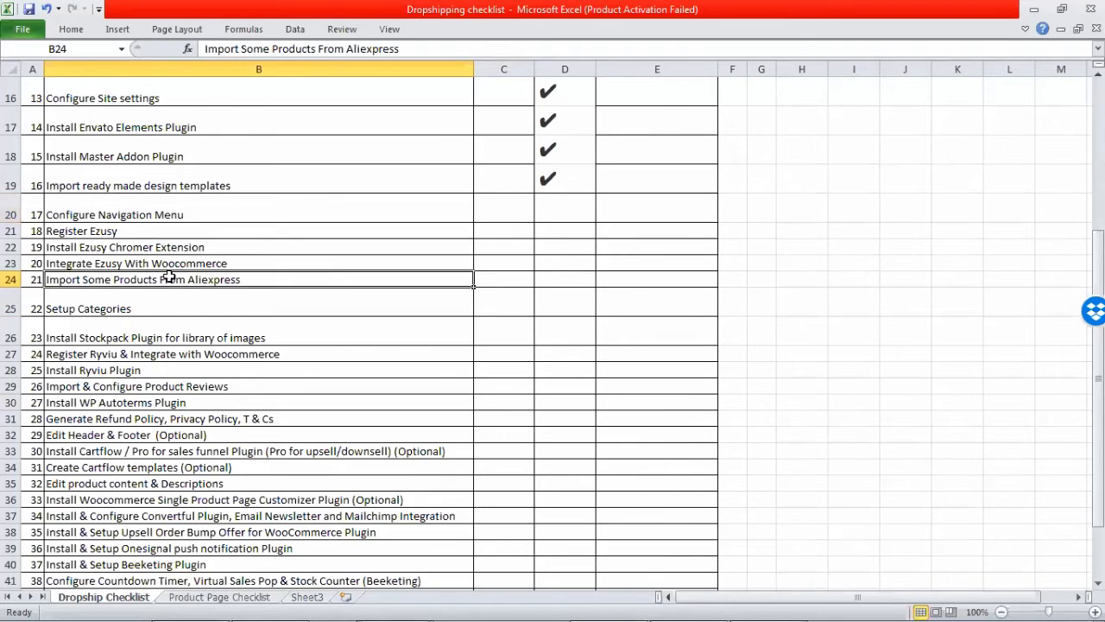
pyautogui.scroll(1, 127, 234)
pyautogui.click(129, 243)
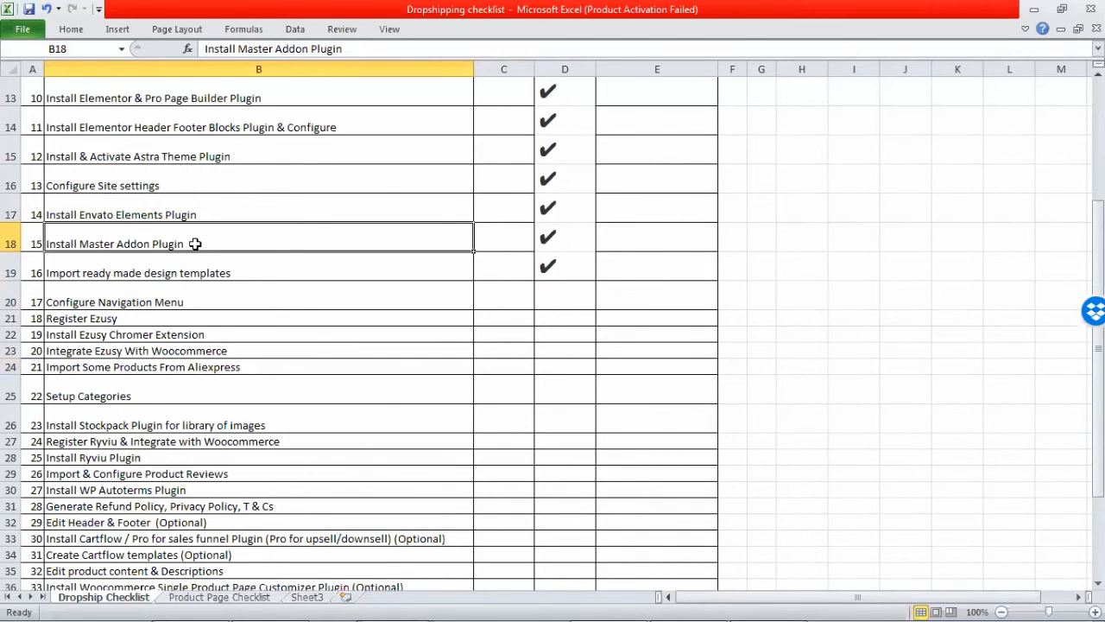
pyautogui.hotkey('alt', 'Tab')
pyautogui.hotkey('alt', 'Tab')
pyautogui.hotkey('alt', 'Tab')
pyautogui.hotkey('alt', 'Tab')
pyautogui.hotkey('alt', 'Tab')
pyautogui.hotkey('alt', 'Tab')
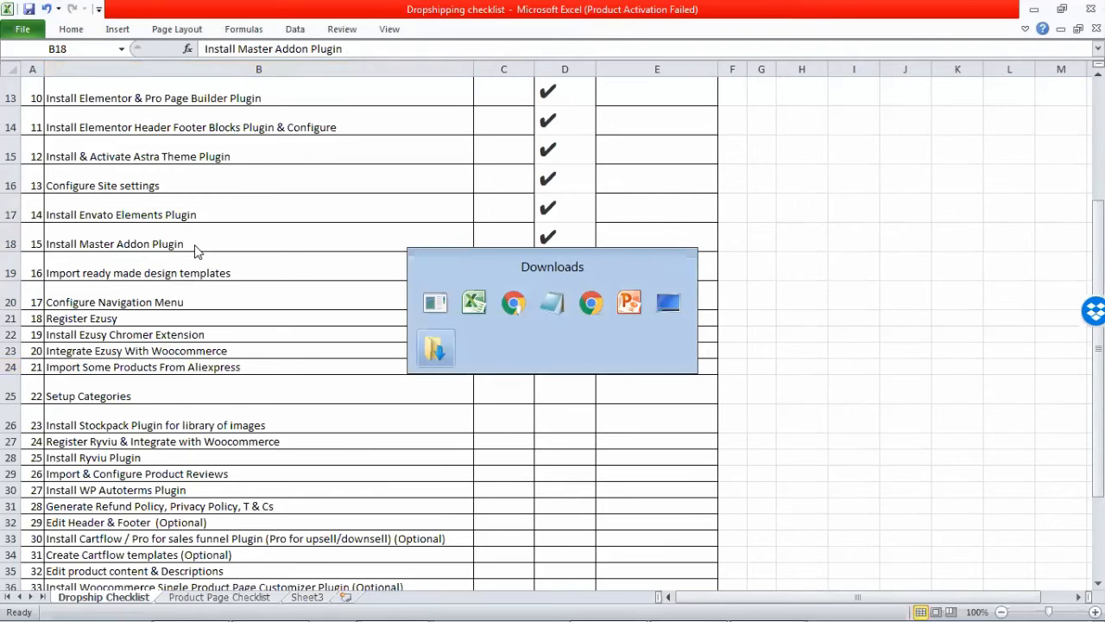
pyautogui.hotkey('alt', 'Tab')
pyautogui.hotkey('alt', 'Tab')
pyautogui.hotkey('alt', 'Tab')
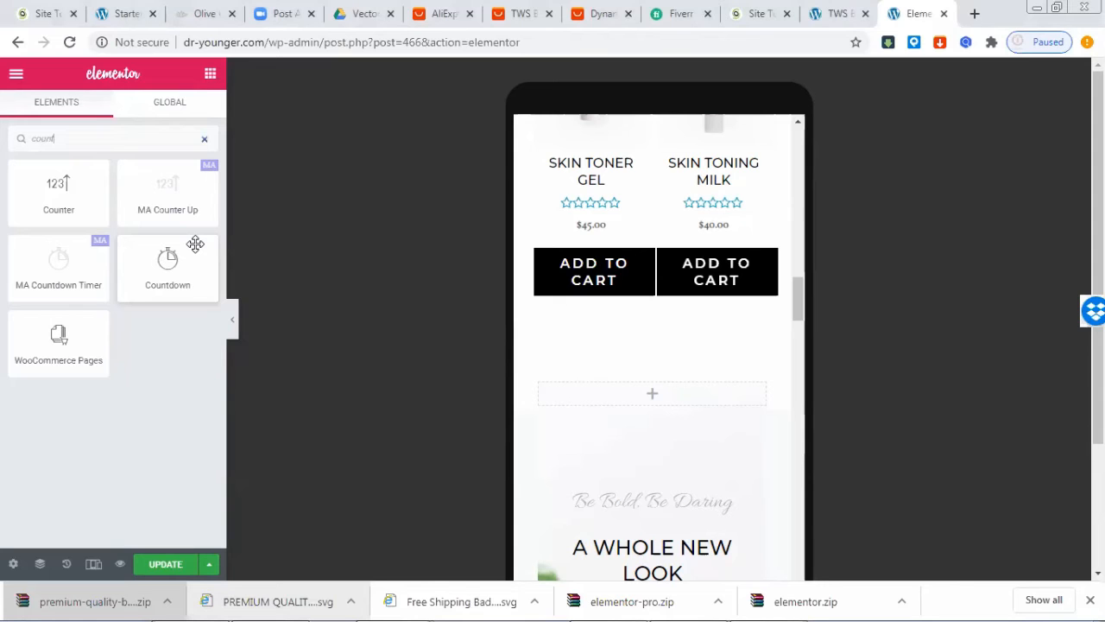
# Step: Try the MA Countdown Timer widget in the empty column above "A Whole New Look", examine its layout, and delete it
pyautogui.moveTo(78, 249); pyautogui.dragTo(666, 377)
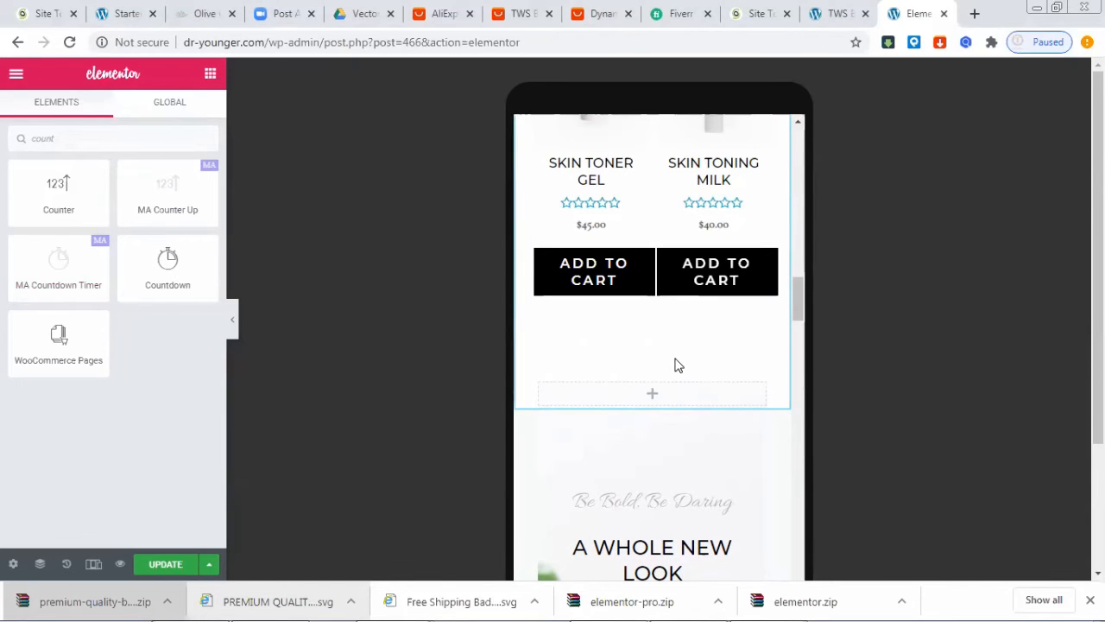
pyautogui.moveTo(67, 276); pyautogui.dragTo(707, 367)
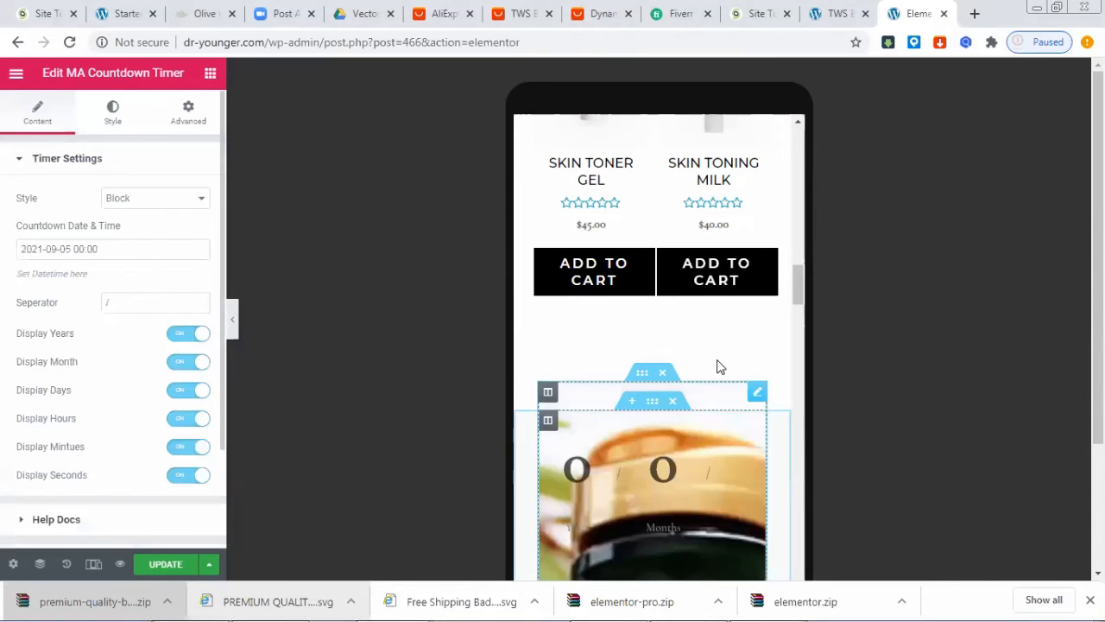
pyautogui.scroll(-2, 755, 466)
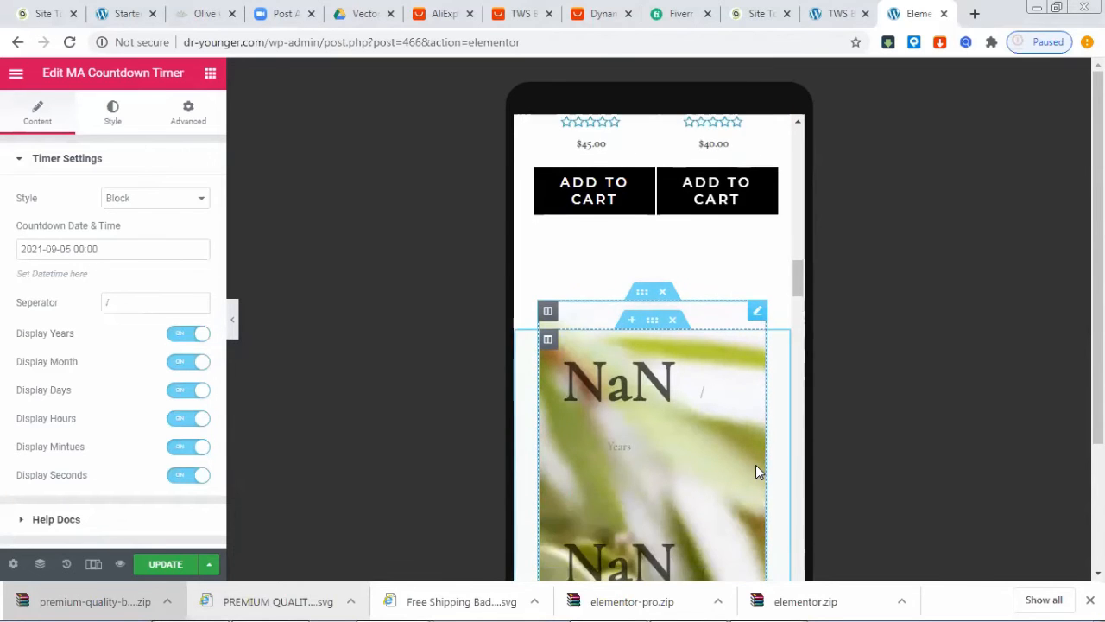
pyautogui.scroll(-6, 751, 464)
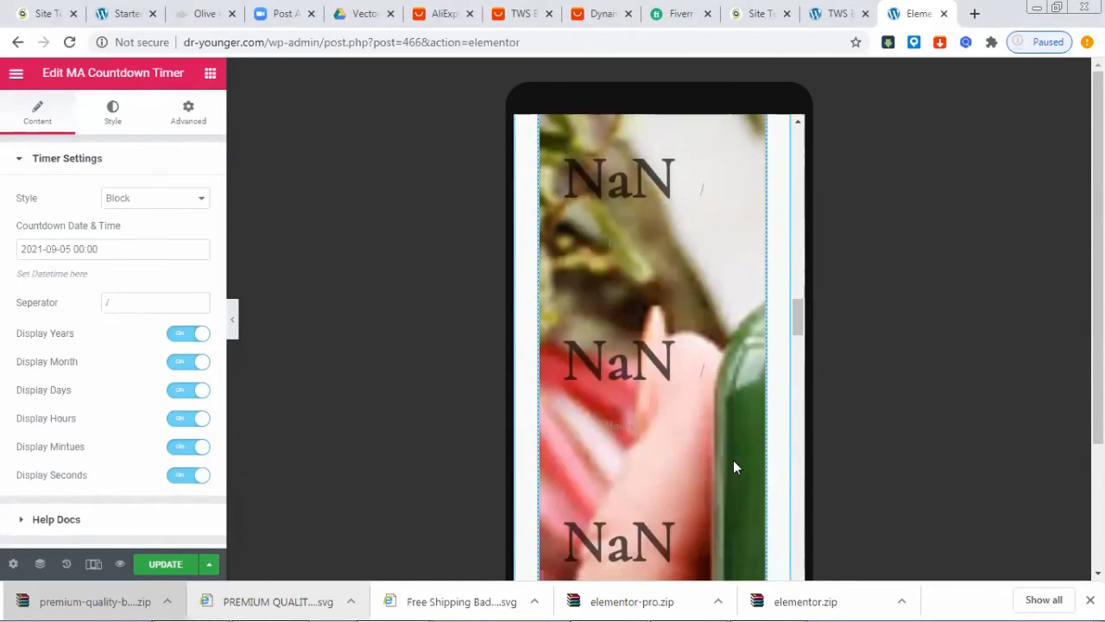
pyautogui.scroll(-5, 727, 455)
pyautogui.scroll(10, 725, 455)
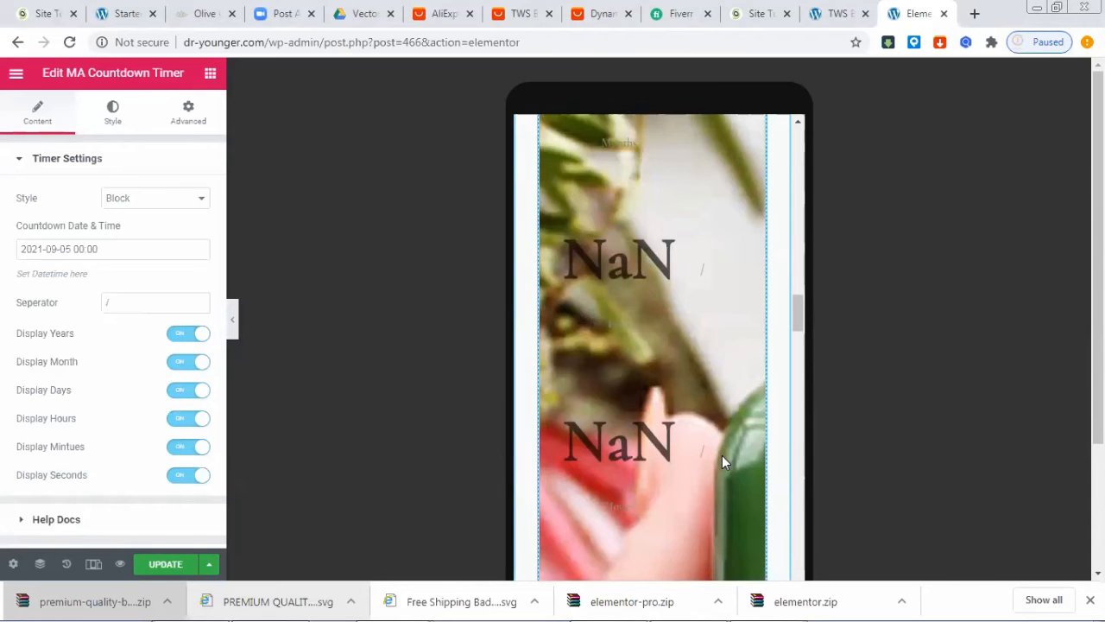
pyautogui.press('Delete')
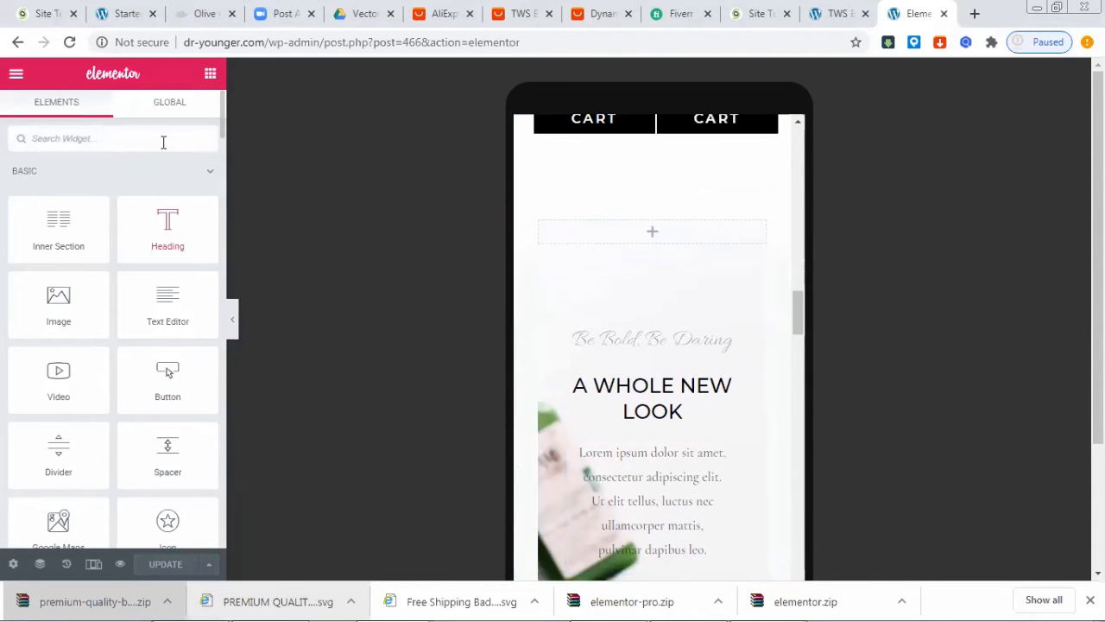
# Step: Find the Countdown widget by searching for "count" and place it in the empty column above "A Whole New Look"
pyautogui.write('count')
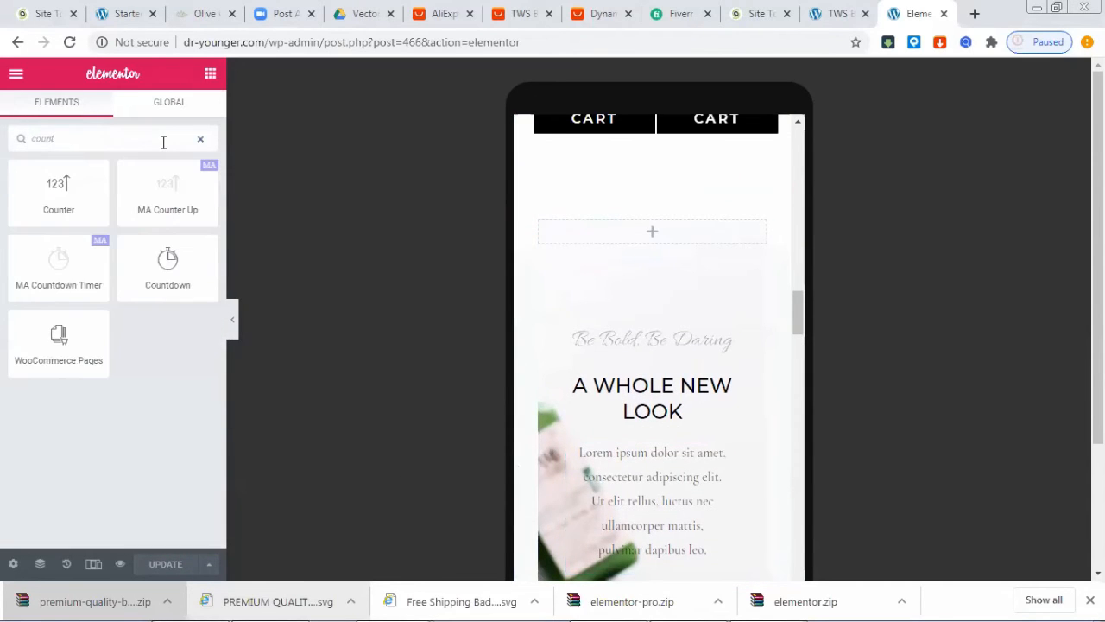
pyautogui.moveTo(168, 275); pyautogui.dragTo(682, 246)
pyautogui.moveTo(686, 207); pyautogui.dragTo(718, 264)
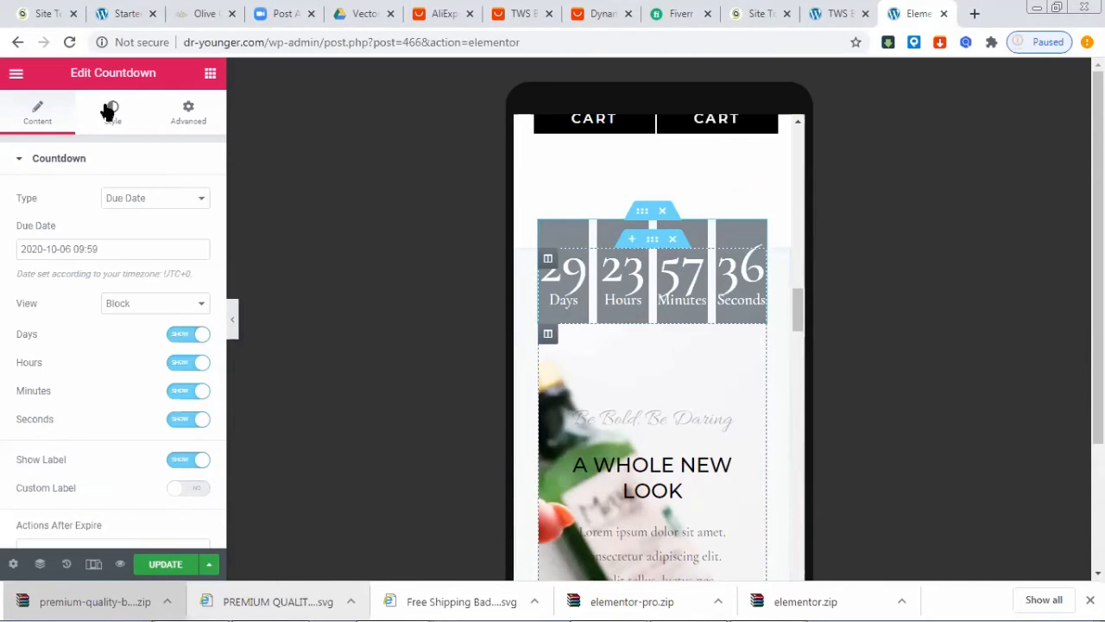
# Step: Hide the days in the countdown and update the Home page
pyautogui.click(191, 335)
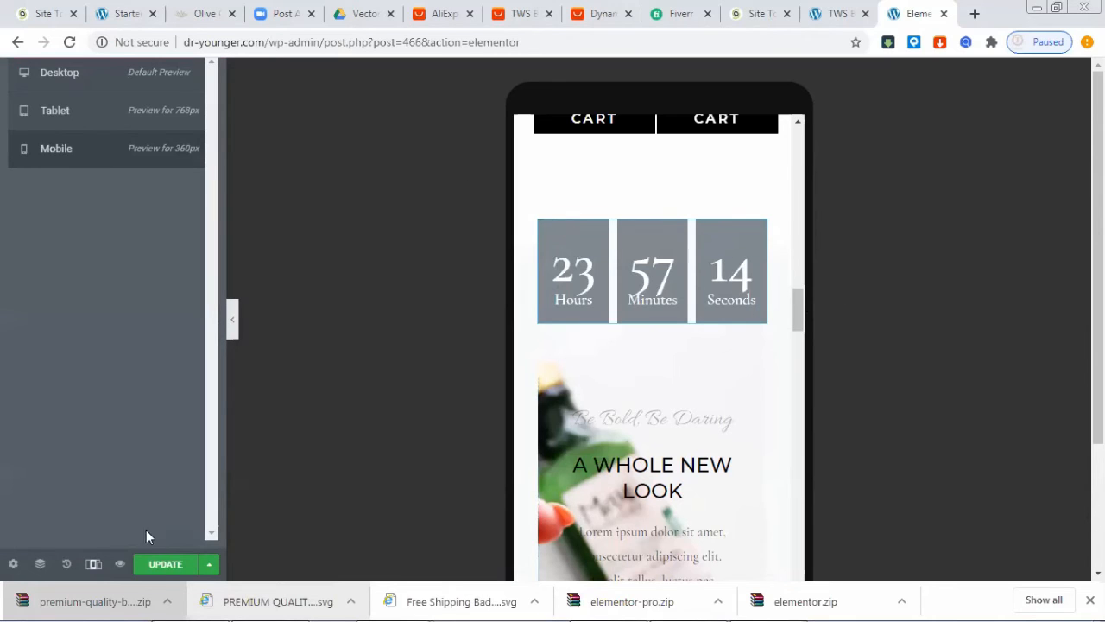
pyautogui.click(164, 567)
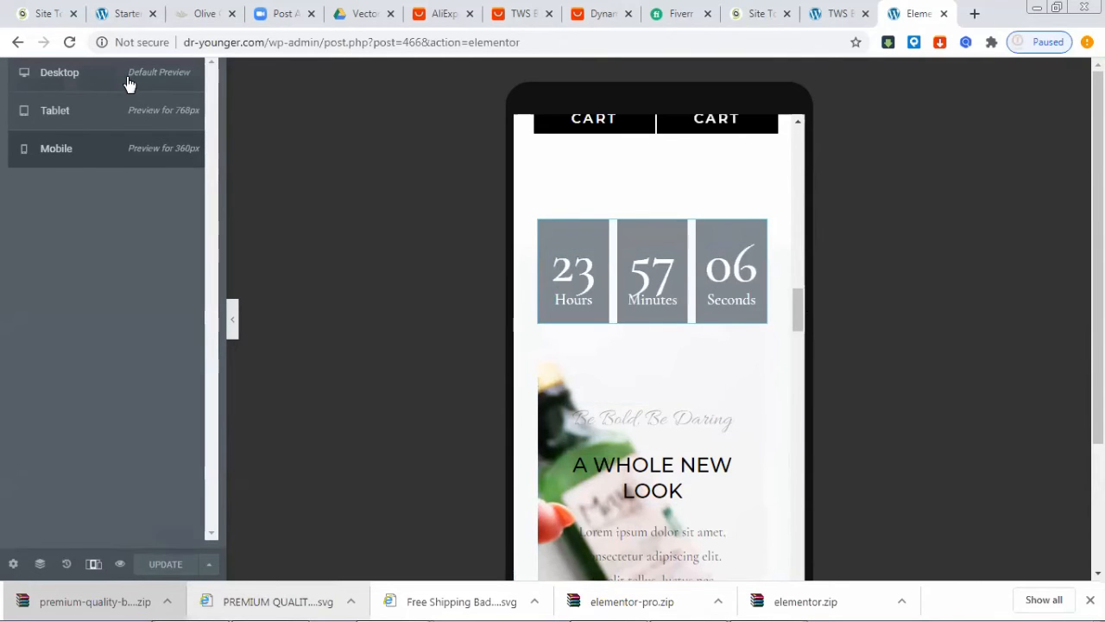
# Step: Switch the responsive preview to Desktop, examine the countdown and its settings, and return to the widget list
pyautogui.scroll(10, 485, 354)
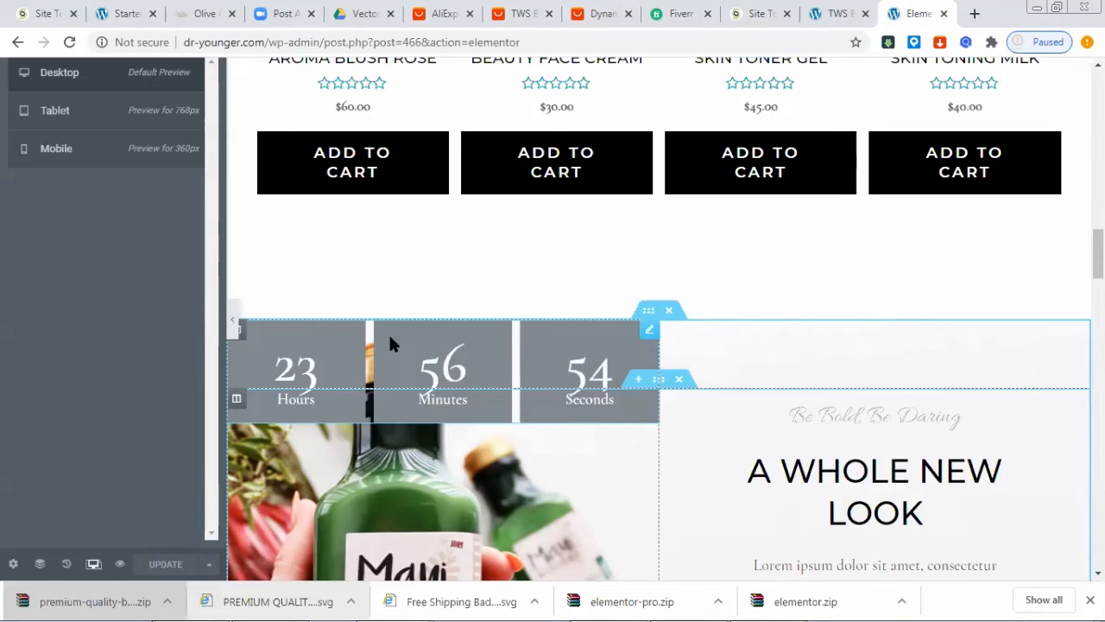
pyautogui.click(483, 387)
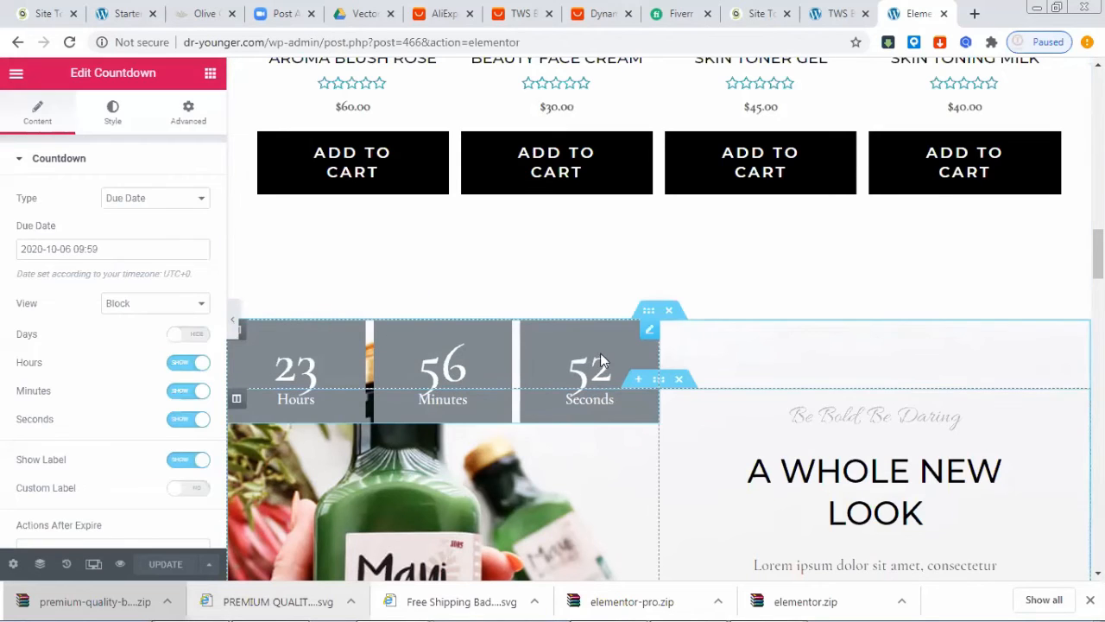
pyautogui.click(211, 74)
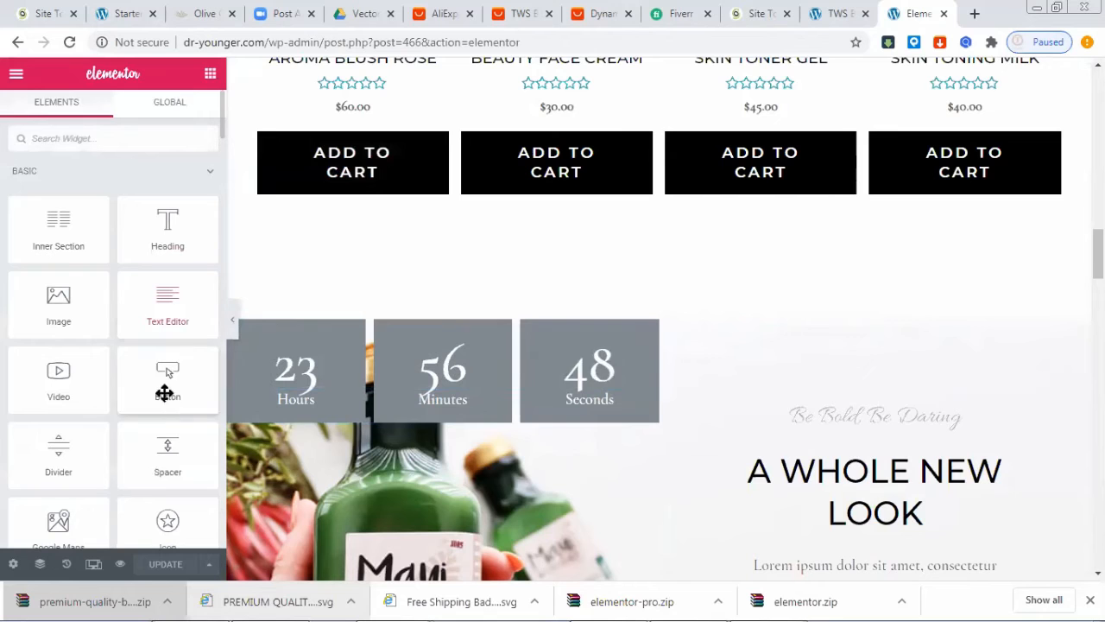
pyautogui.moveTo(173, 445); pyautogui.dragTo(133, 147)
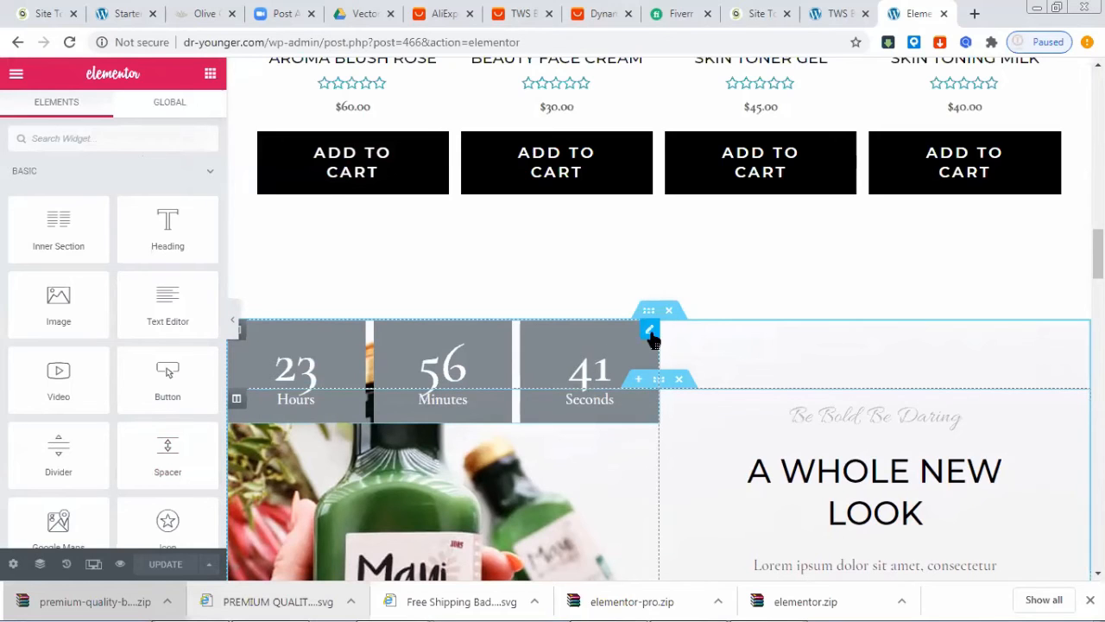
# Step: Delete the Countdown widget from the column above "A Whole New Look"
pyautogui.rightClick(652, 337)
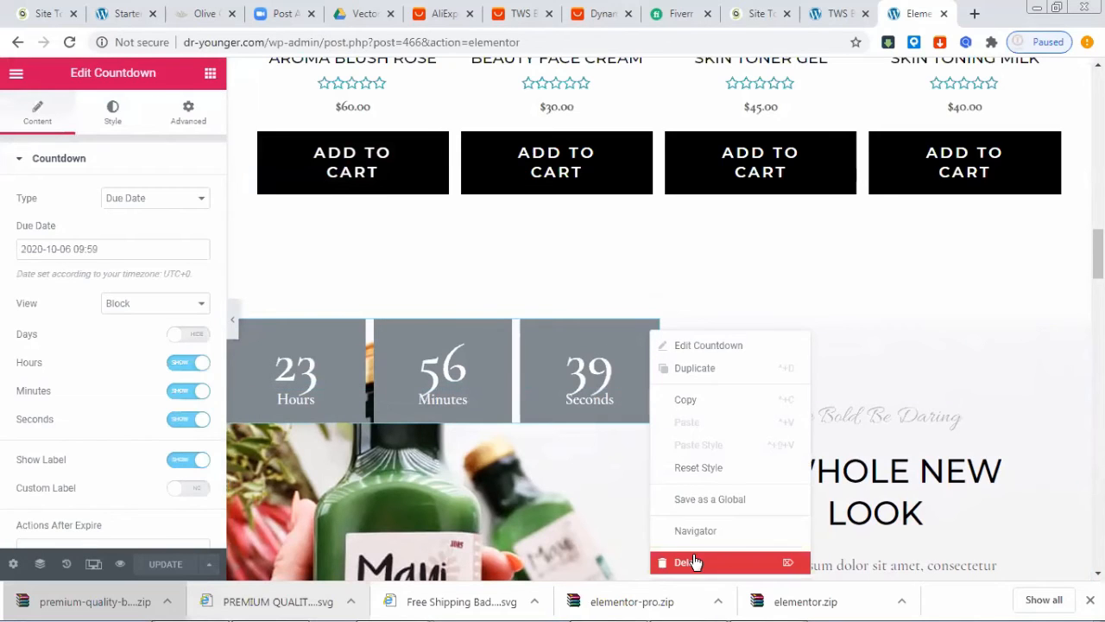
pyautogui.press('Delete')
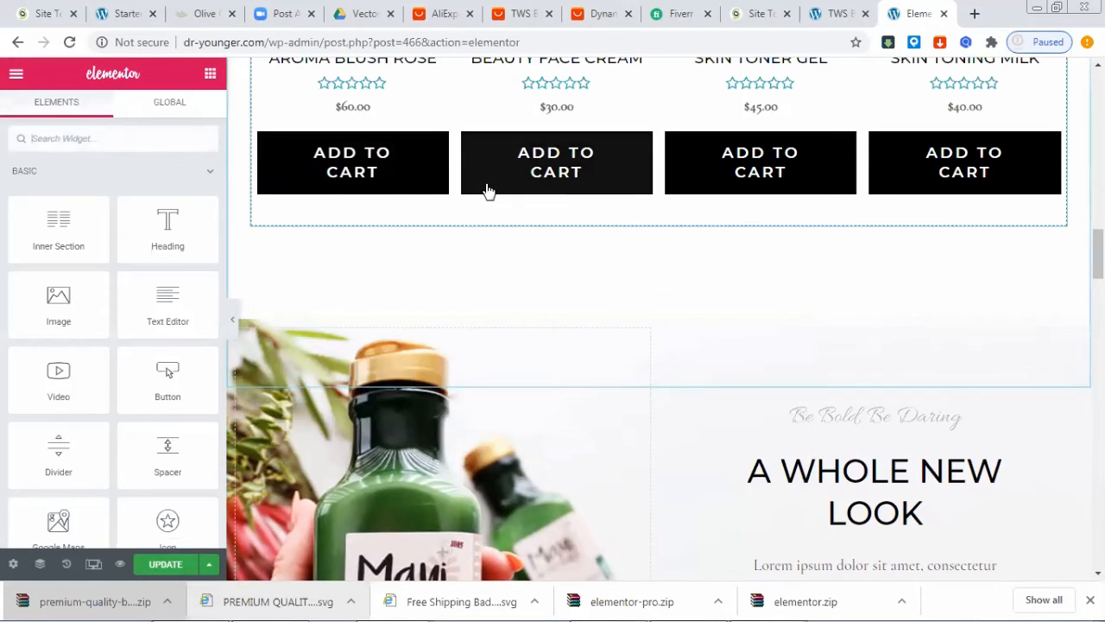
# Step: Find the Countdown widget by searching for "count", place it directly below the product grid, and update the Home page
pyautogui.scroll(5, 519, 259)
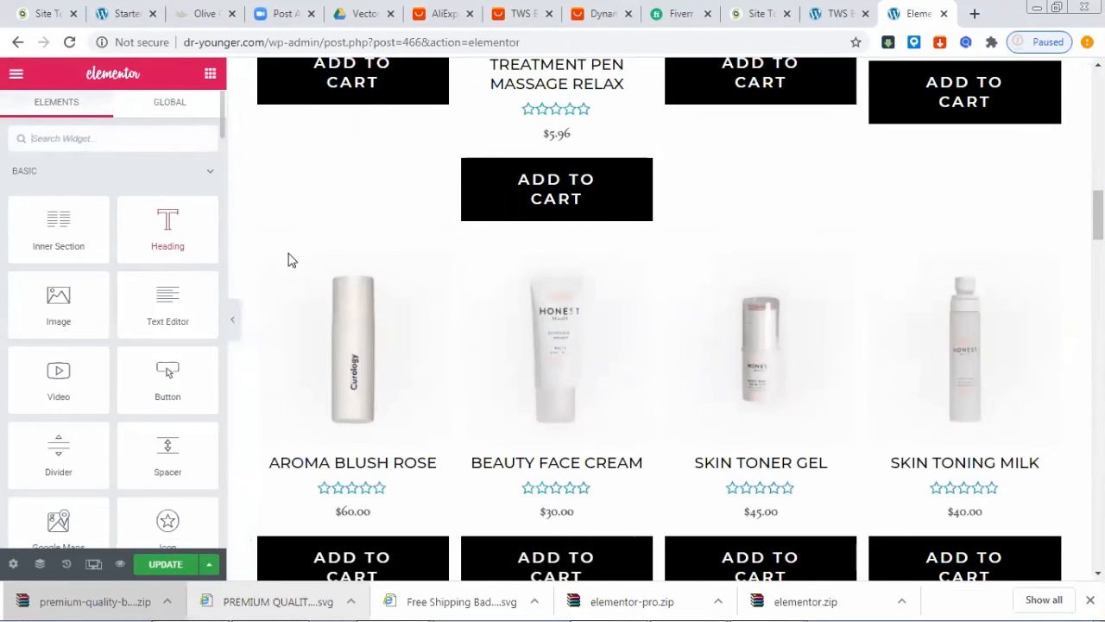
pyautogui.scroll(-2, 143, 264)
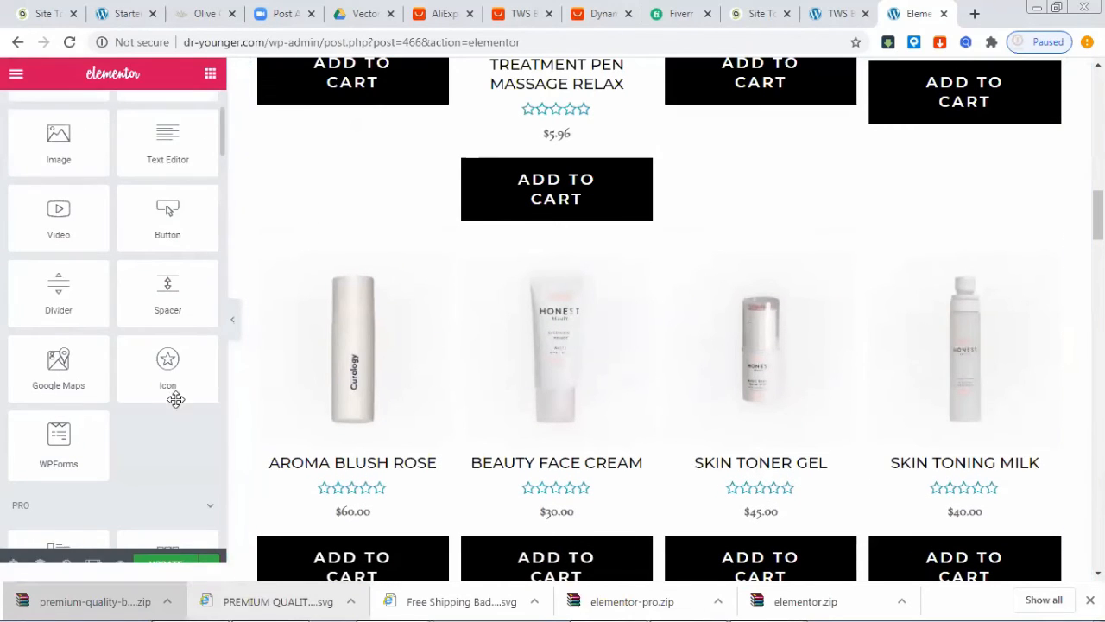
pyautogui.scroll(-2, 498, 328)
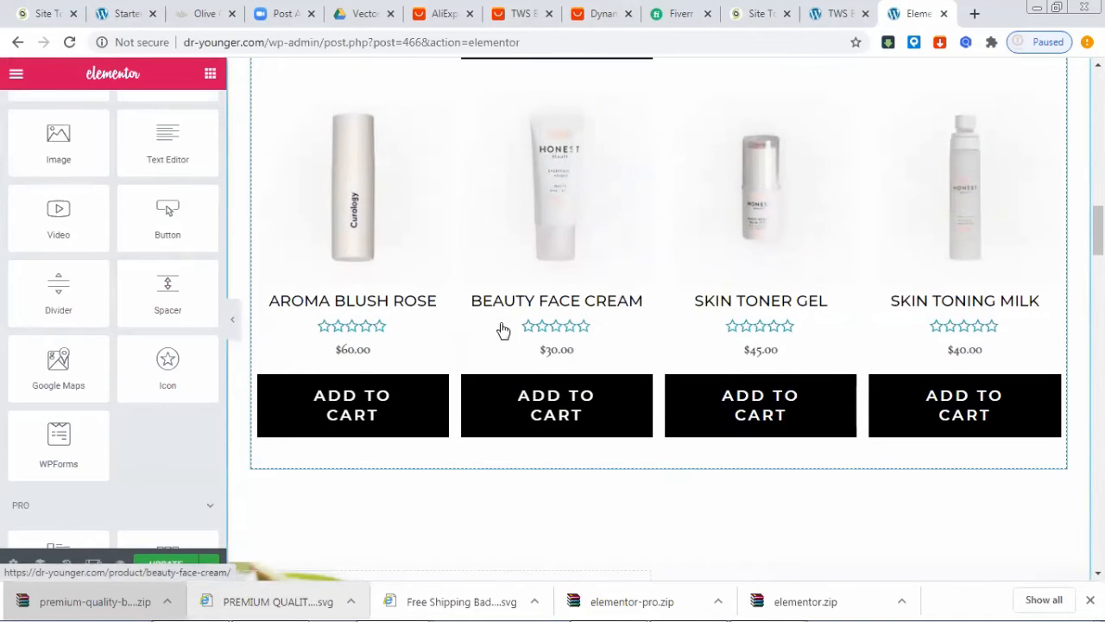
pyautogui.scroll(-2, 493, 406)
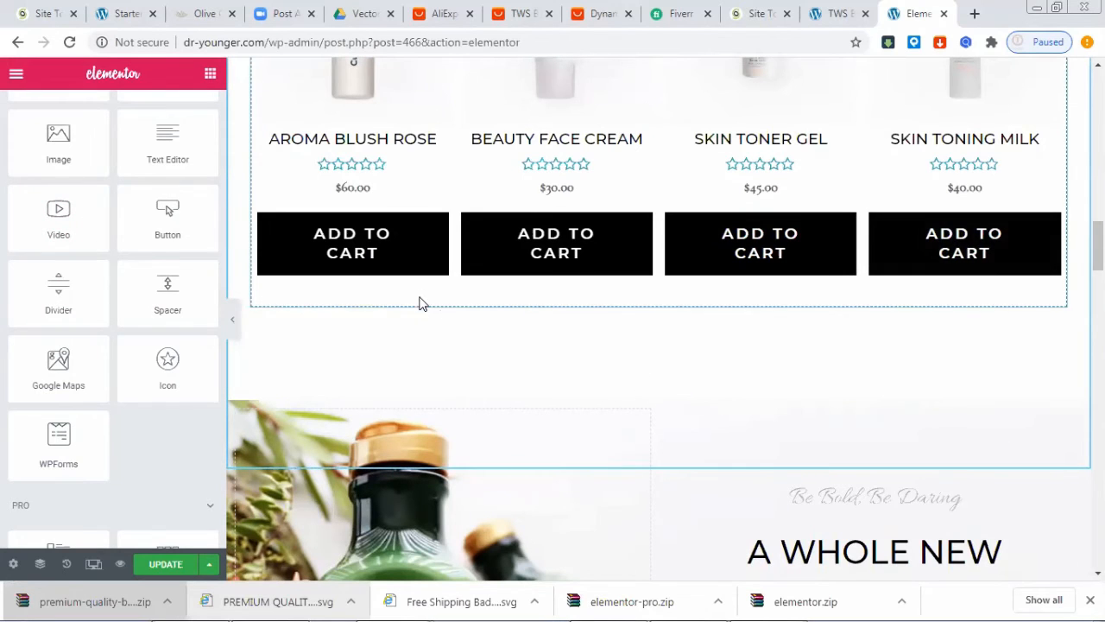
pyautogui.scroll(3, 160, 319)
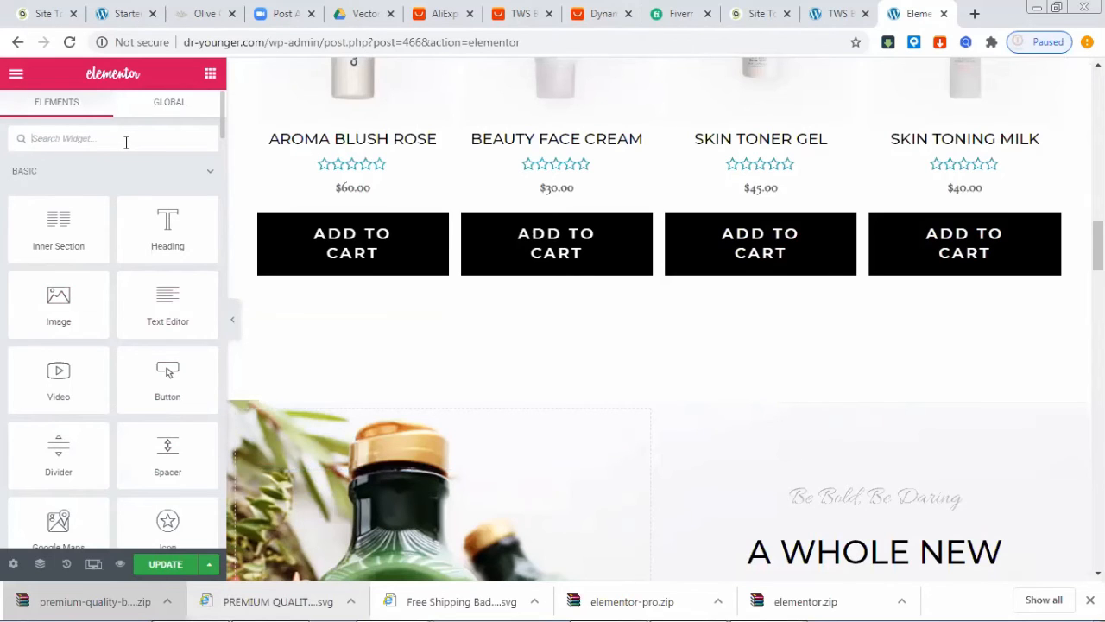
pyautogui.write('count')
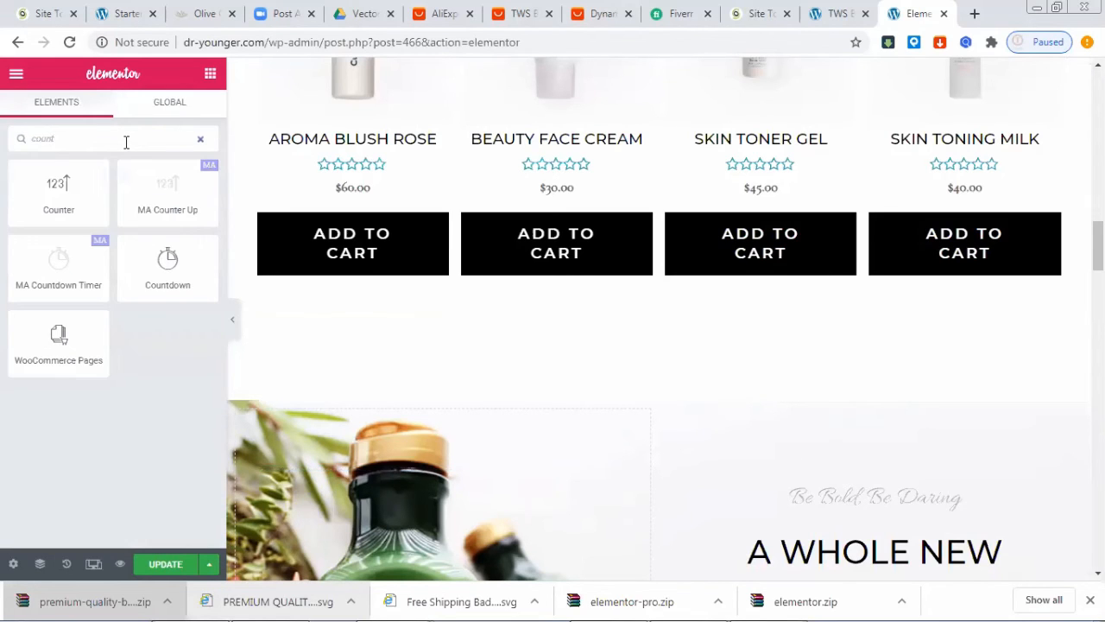
pyautogui.moveTo(173, 262); pyautogui.dragTo(585, 308)
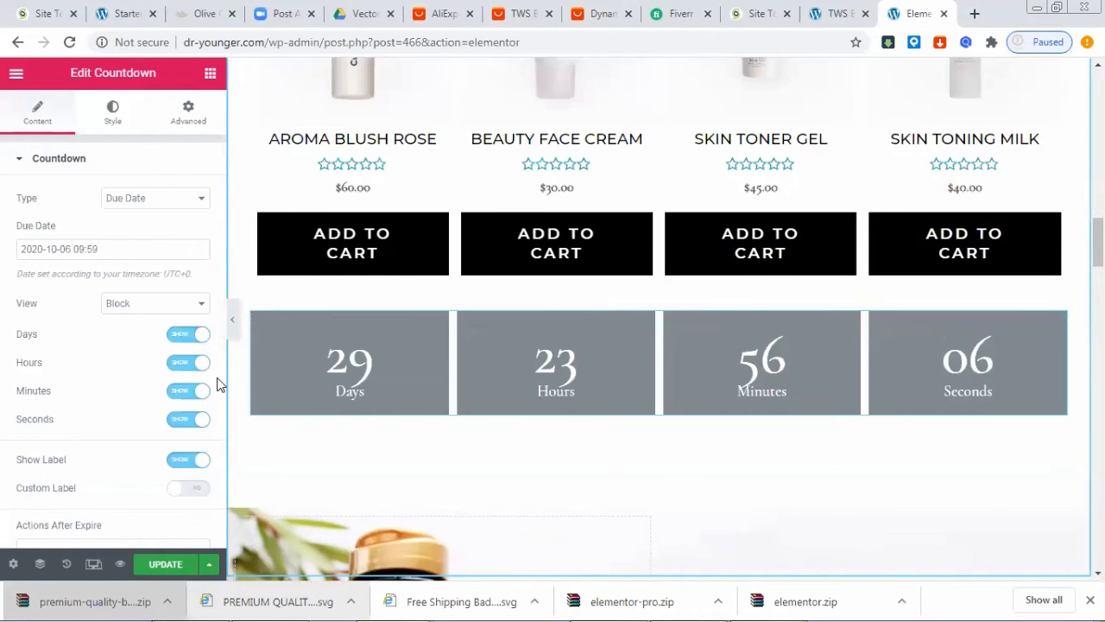
pyautogui.click(155, 564)
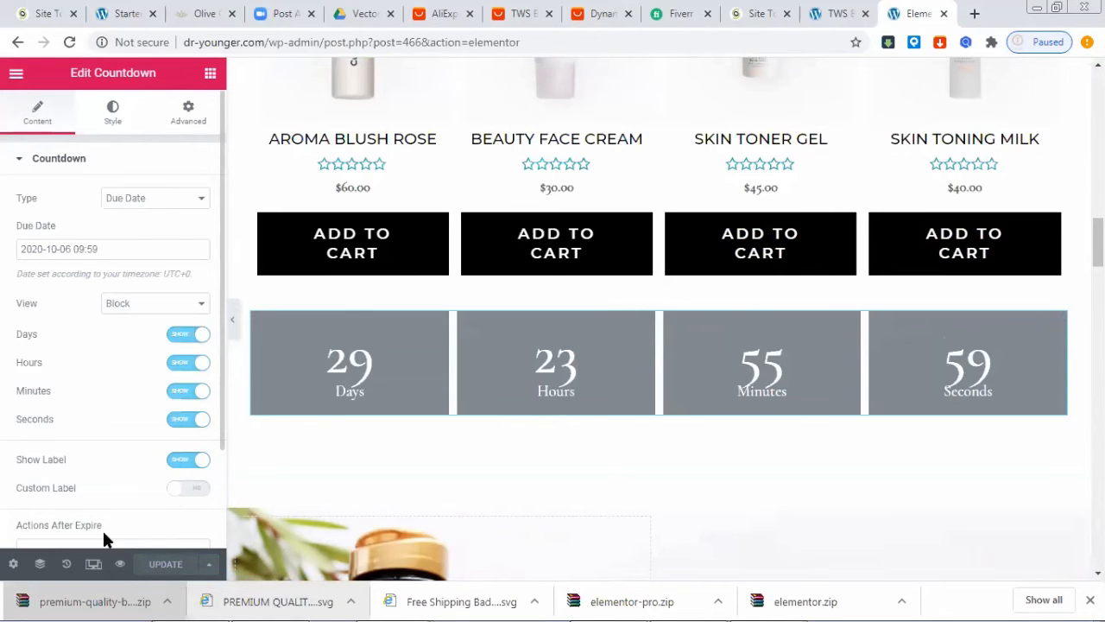
# Step: Switch the responsive preview to Mobile and examine the countdown and the spacing above "A Whole New Look"
pyautogui.click(94, 565)
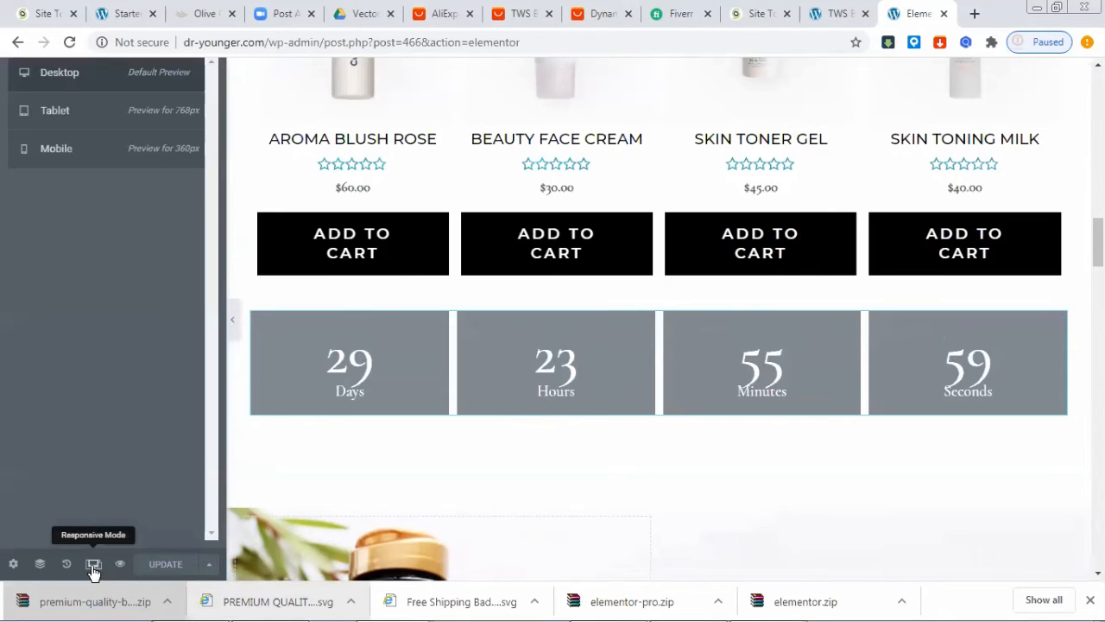
pyautogui.click(49, 148)
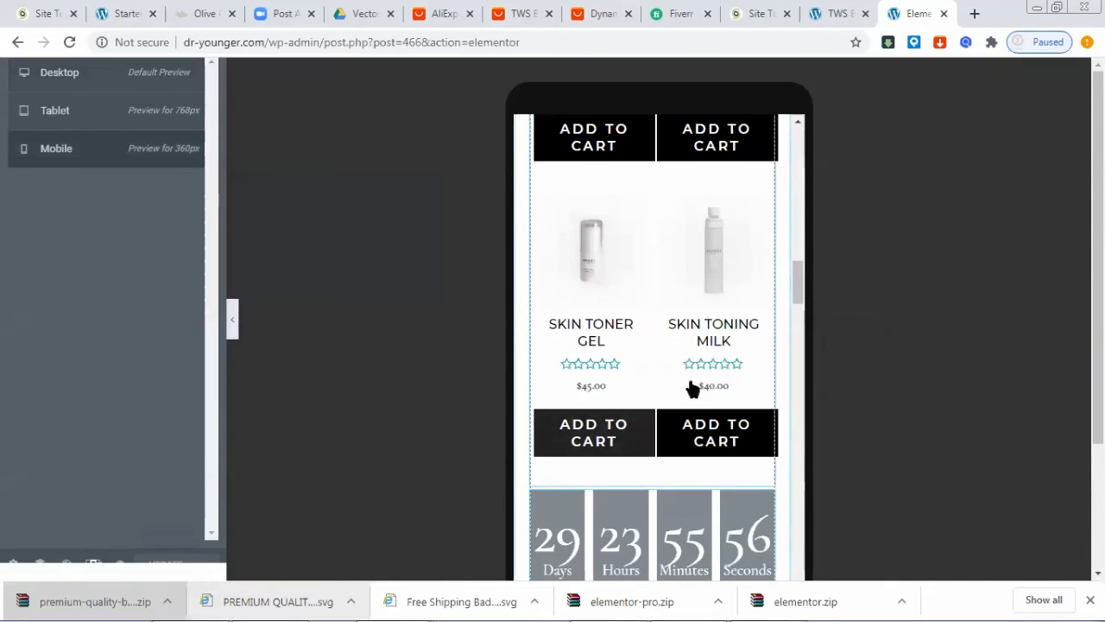
pyautogui.scroll(-2, 691, 380)
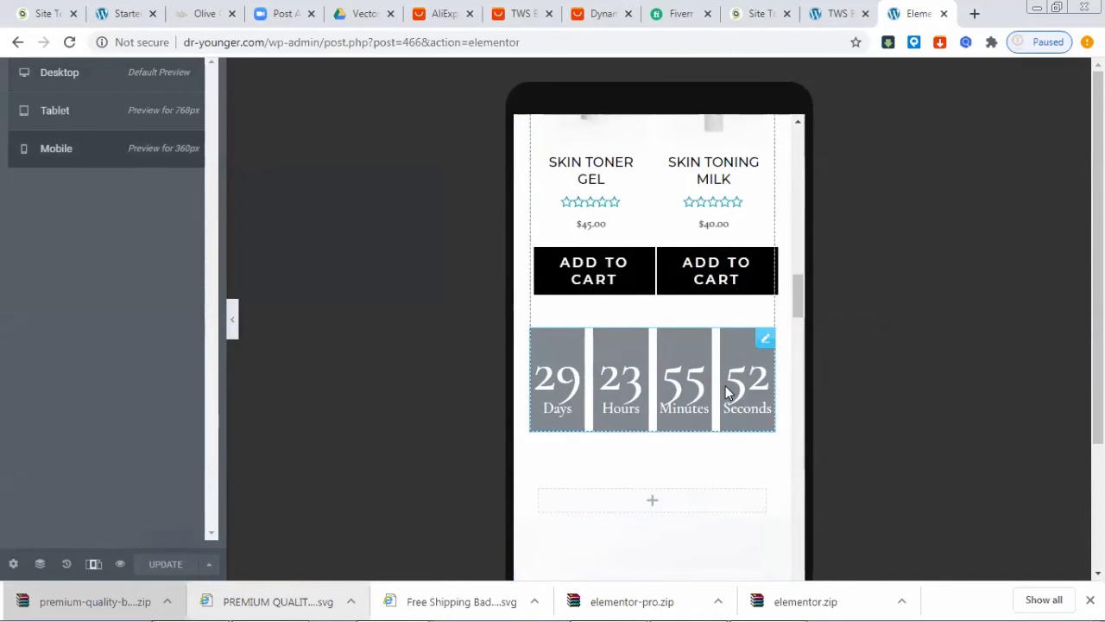
pyautogui.scroll(-1, 688, 429)
pyautogui.scroll(-3, 688, 429)
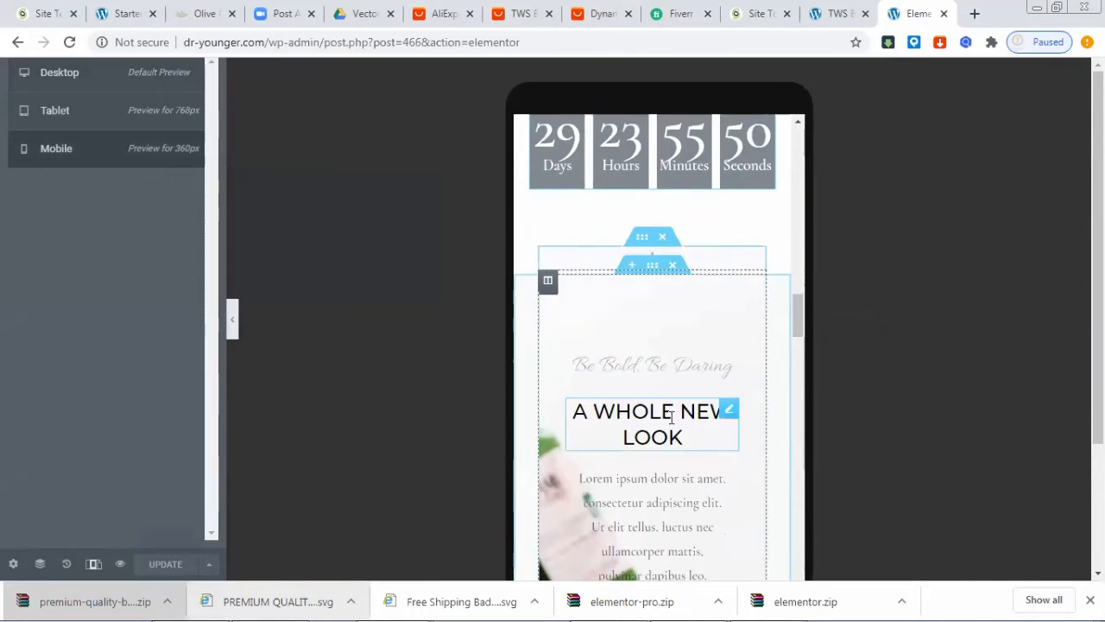
pyautogui.scroll(2, 674, 363)
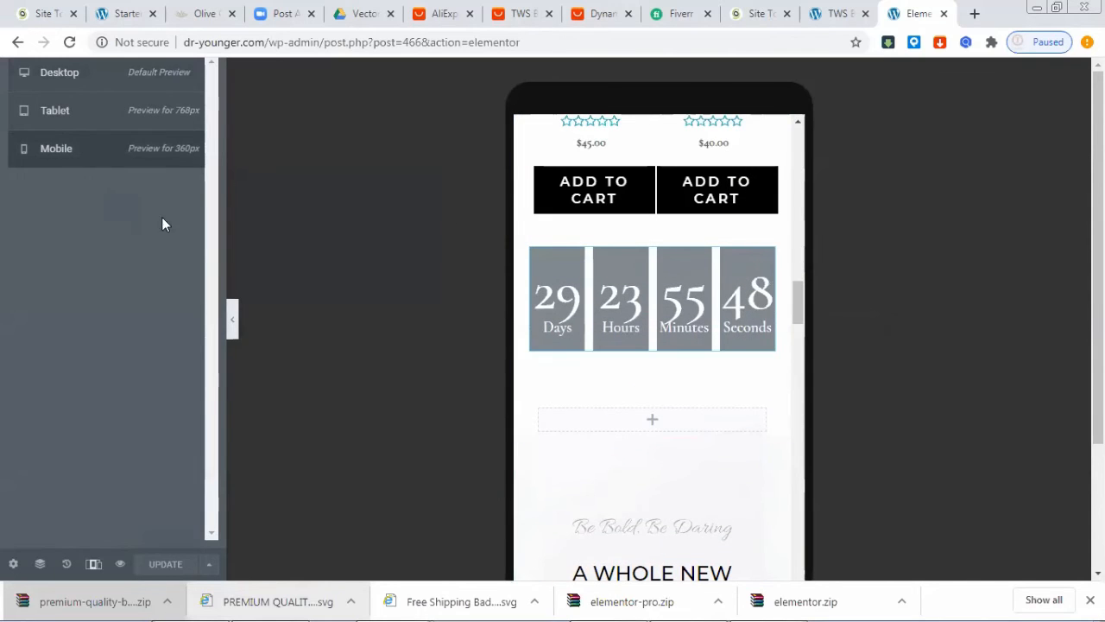
# Step: Unlink the countdown's margin and padding values for mobile, set its bottom margin to -63 px, and update the Home page
pyautogui.click(763, 261)
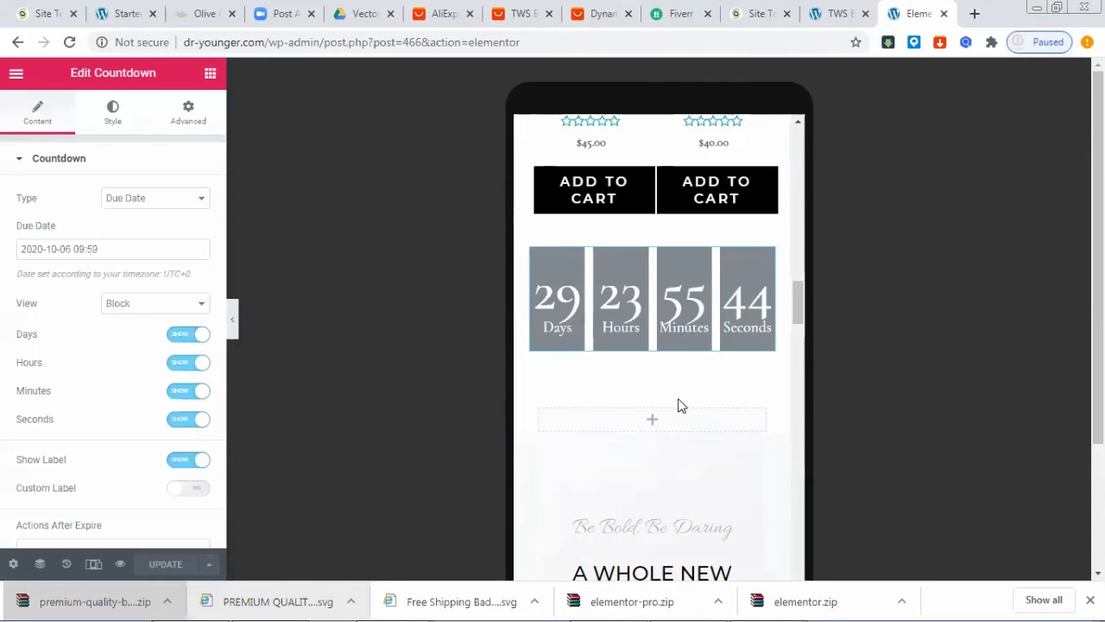
pyautogui.click(197, 126)
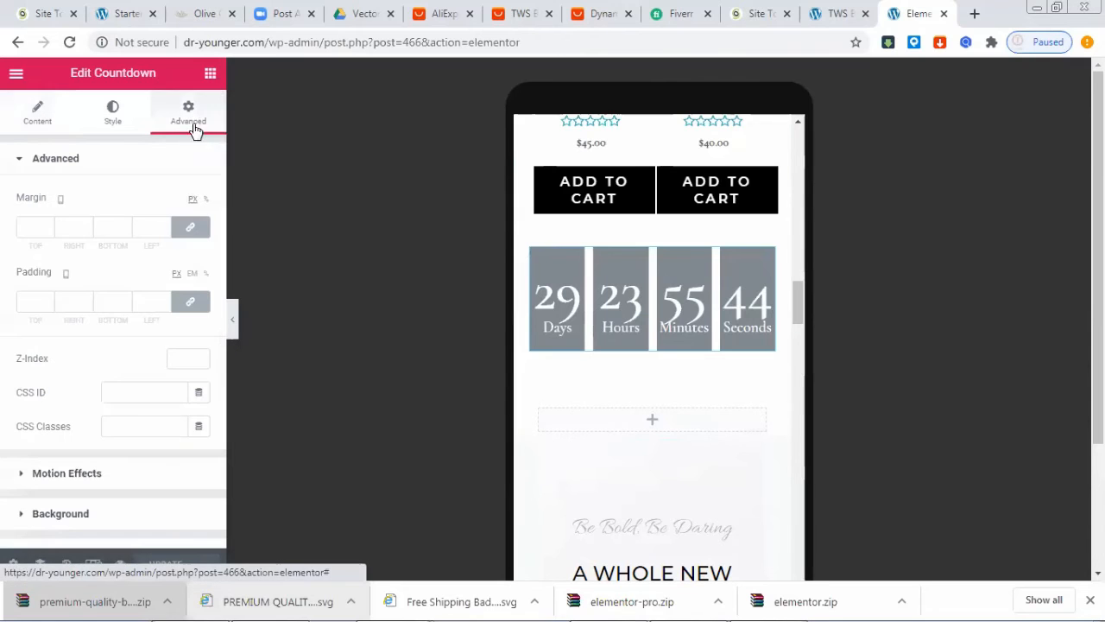
pyautogui.click(187, 301)
pyautogui.click(173, 232)
pyautogui.click(125, 230)
pyautogui.click(125, 230)
pyautogui.click(125, 230)
pyautogui.click(126, 230)
pyautogui.click(125, 231)
pyautogui.click(125, 231)
pyautogui.click(125, 231)
pyautogui.click(125, 231)
pyautogui.click(125, 231)
pyautogui.click(126, 231)
pyautogui.click(125, 231)
pyautogui.click(126, 231)
pyautogui.click(125, 231)
pyautogui.click(125, 230)
pyautogui.click(125, 230)
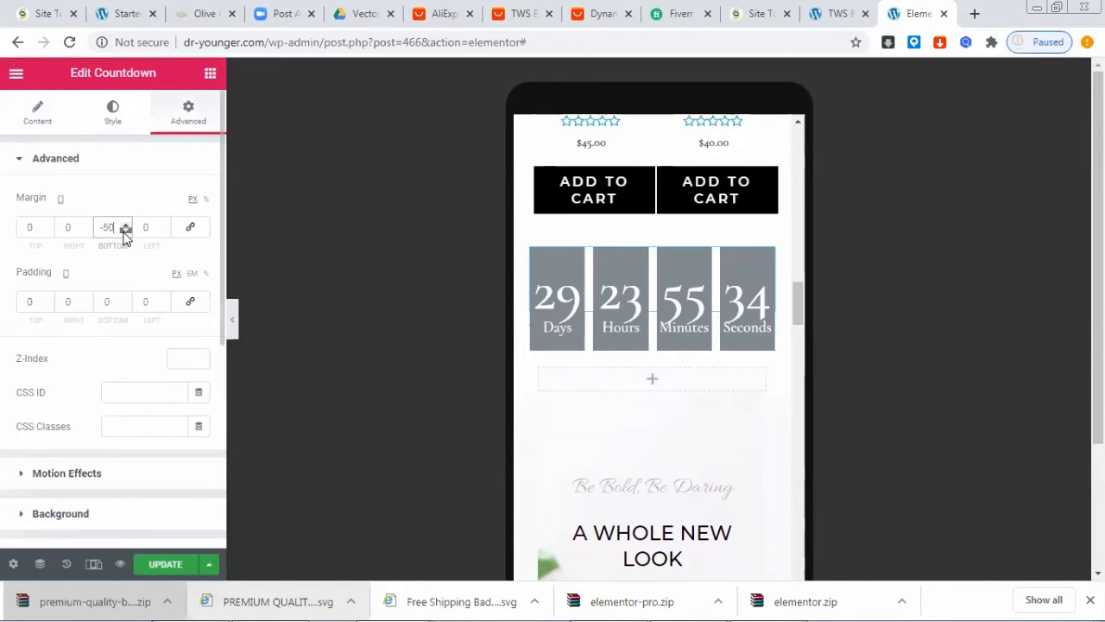
pyautogui.click(125, 230)
pyautogui.click(125, 230)
pyautogui.click(125, 230)
pyautogui.click(125, 230)
pyautogui.click(126, 230)
pyautogui.click(125, 230)
pyautogui.click(125, 231)
pyautogui.click(126, 231)
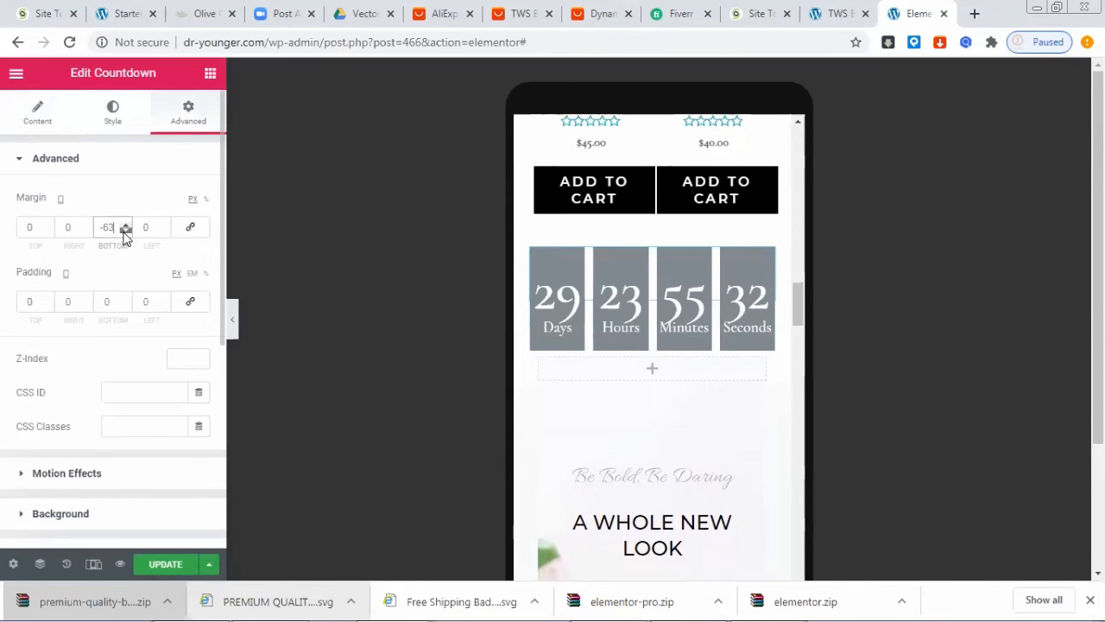
pyautogui.click(126, 230)
pyautogui.click(125, 230)
pyautogui.click(125, 231)
pyautogui.click(126, 230)
pyautogui.click(125, 231)
pyautogui.click(125, 230)
pyautogui.click(125, 231)
pyautogui.click(126, 231)
pyautogui.click(125, 231)
pyautogui.click(125, 231)
pyautogui.click(126, 231)
pyautogui.click(125, 231)
pyautogui.click(125, 231)
pyautogui.click(125, 230)
pyautogui.click(125, 231)
pyautogui.click(126, 230)
pyautogui.click(125, 231)
pyautogui.click(125, 231)
pyautogui.click(125, 223)
pyautogui.click(125, 223)
pyautogui.click(125, 224)
pyautogui.click(125, 224)
pyautogui.click(125, 224)
pyautogui.click(125, 224)
pyautogui.click(125, 225)
pyautogui.click(125, 224)
pyautogui.click(125, 224)
pyautogui.click(126, 225)
pyautogui.click(125, 224)
pyautogui.click(125, 224)
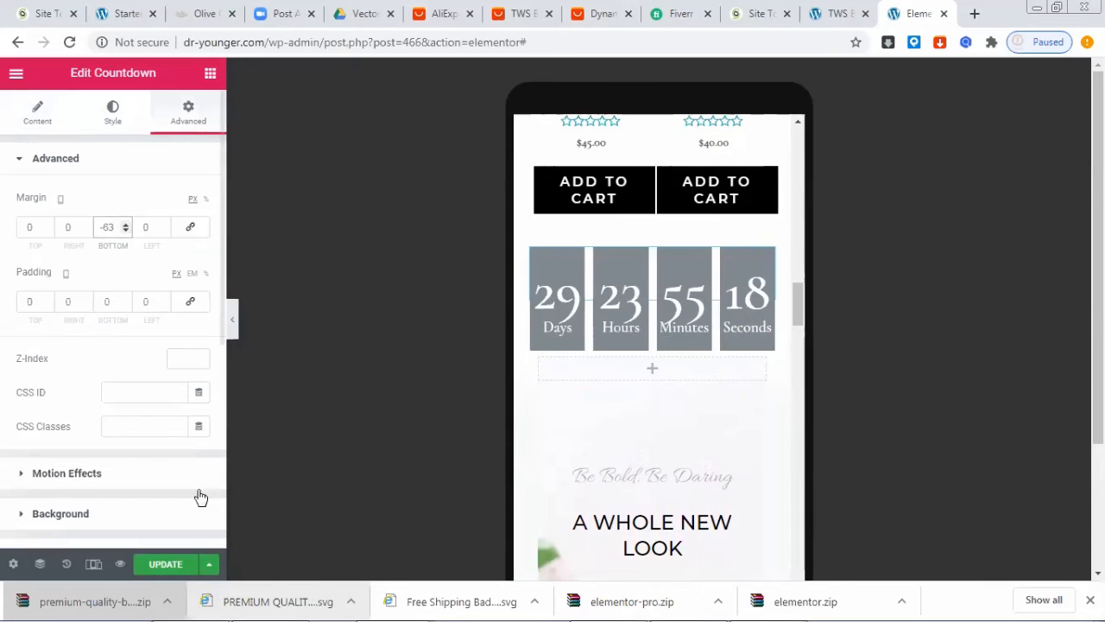
pyautogui.click(177, 564)
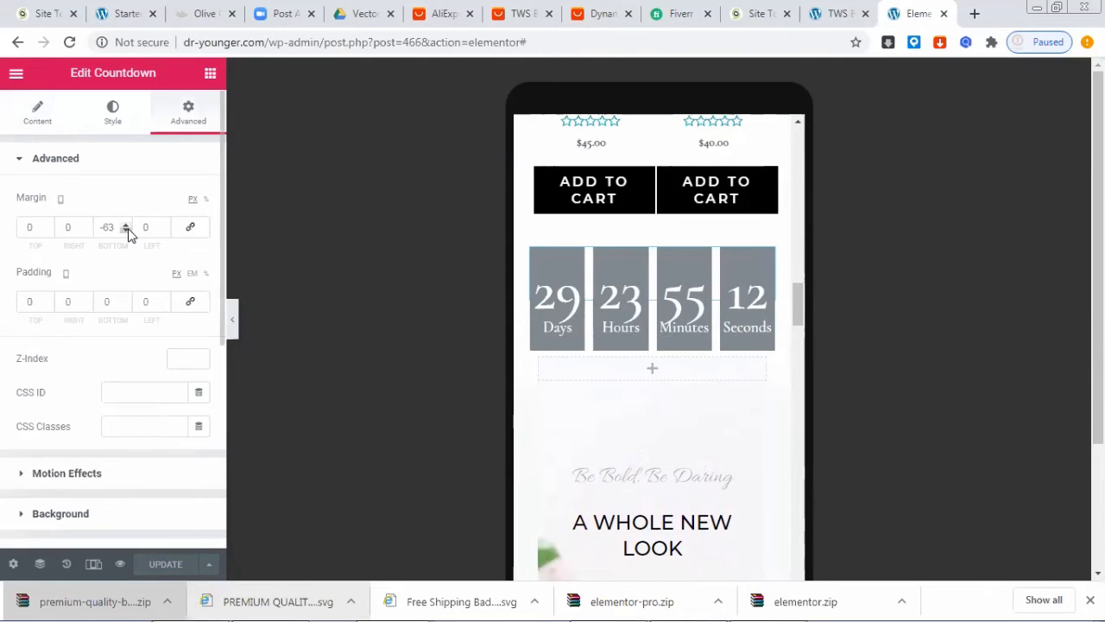
# Step: Switch the responsive preview to Desktop and examine the countdown below the products and its margin settings
pyautogui.click(93, 565)
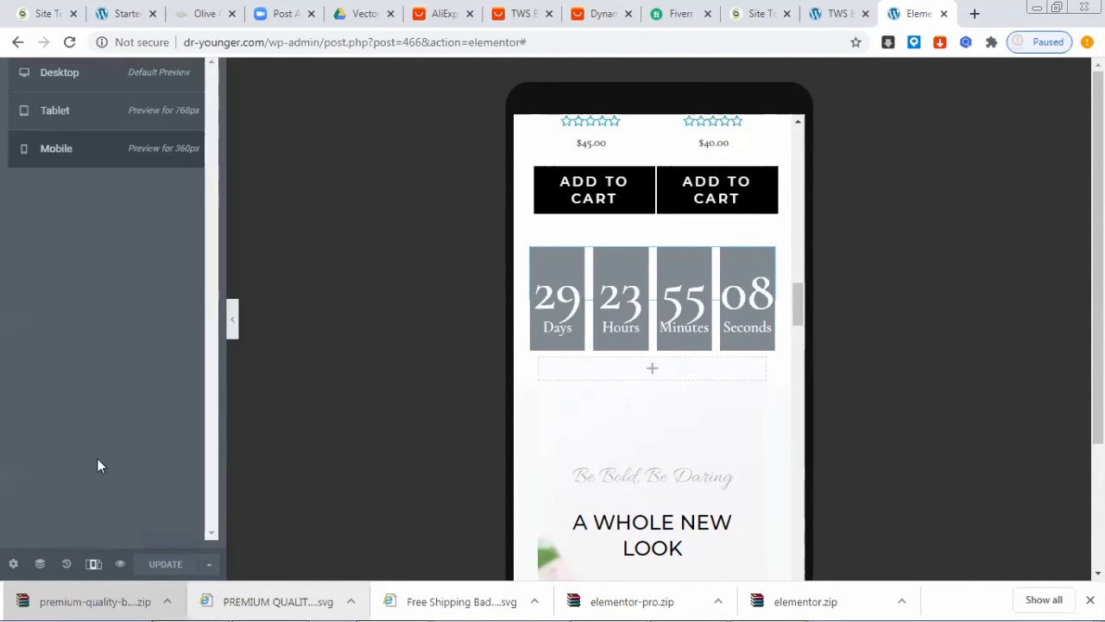
pyautogui.click(76, 82)
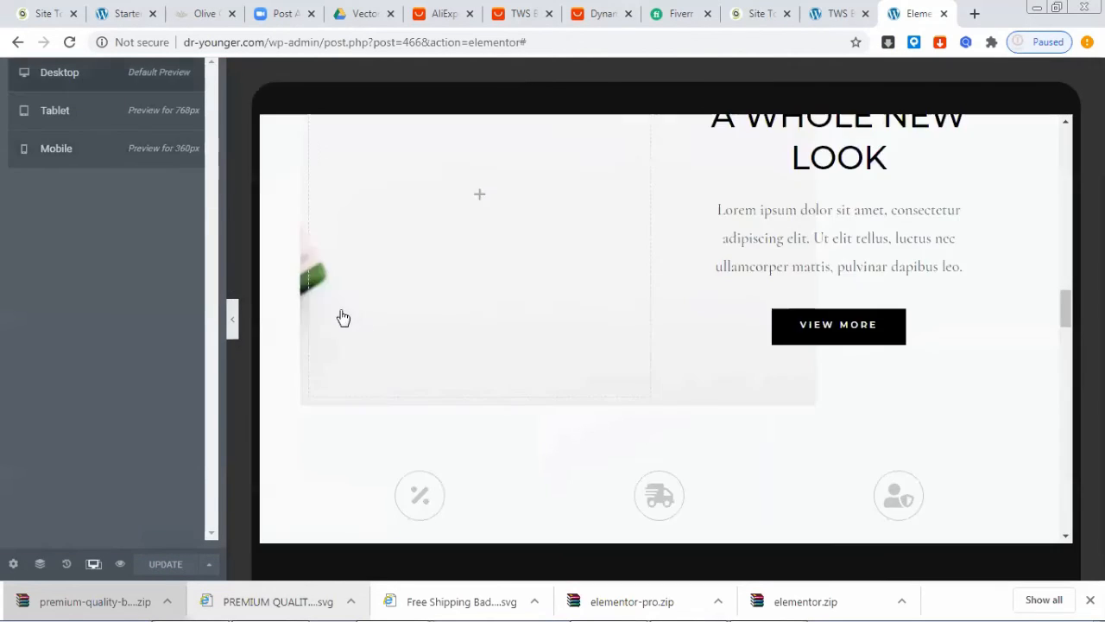
pyautogui.scroll(4, 585, 464)
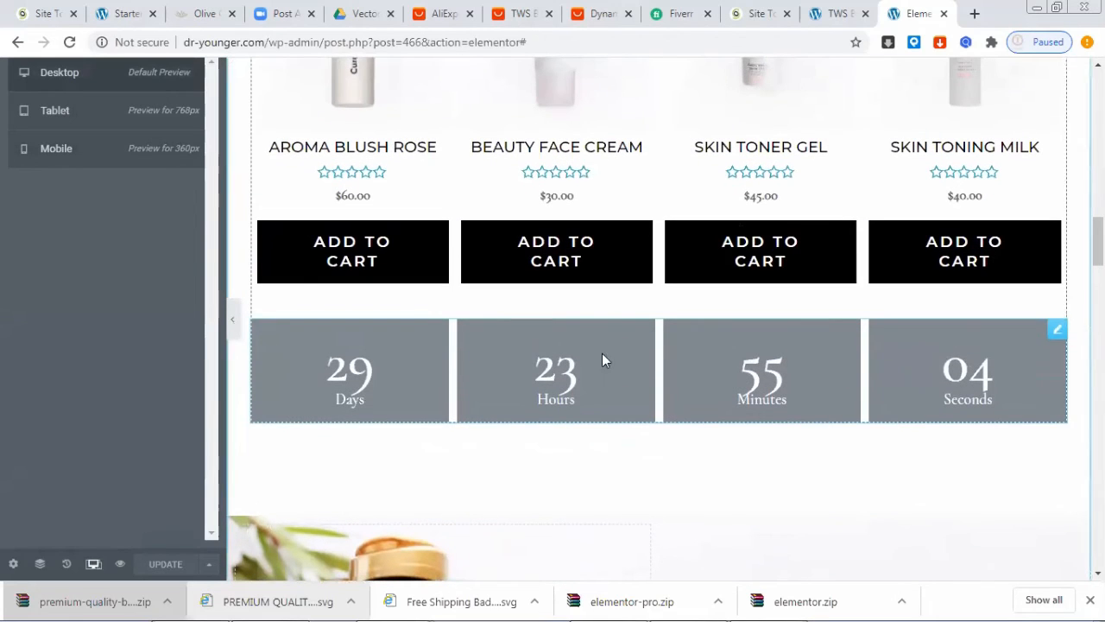
pyautogui.click(1057, 329)
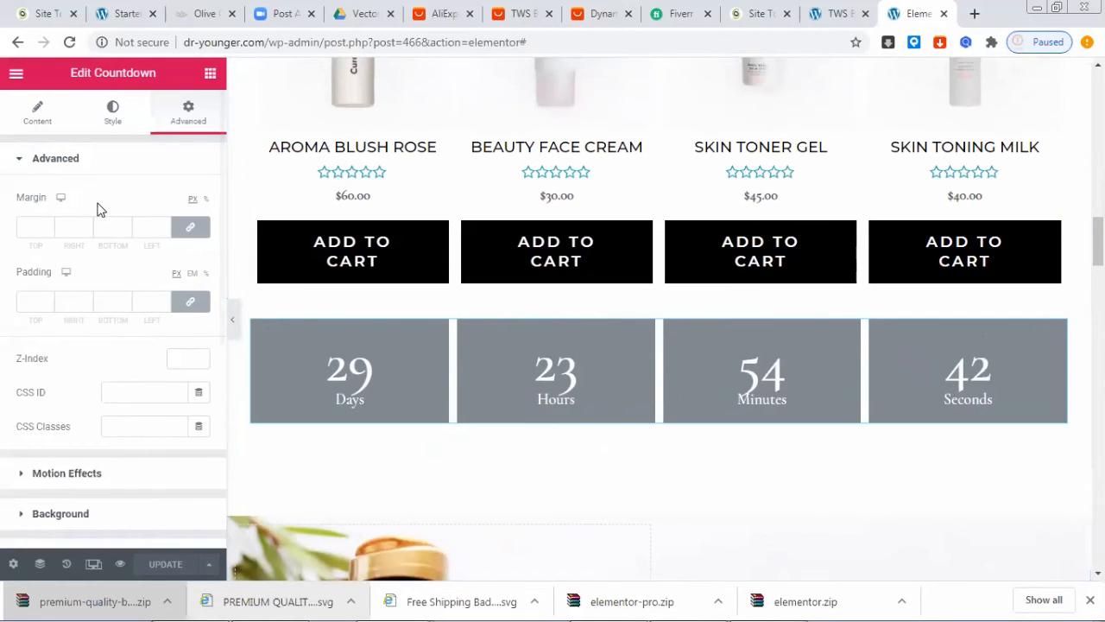
# Step: Switch the responsive preview to Tablet and examine the countdown's layout and margin settings
pyautogui.click(94, 565)
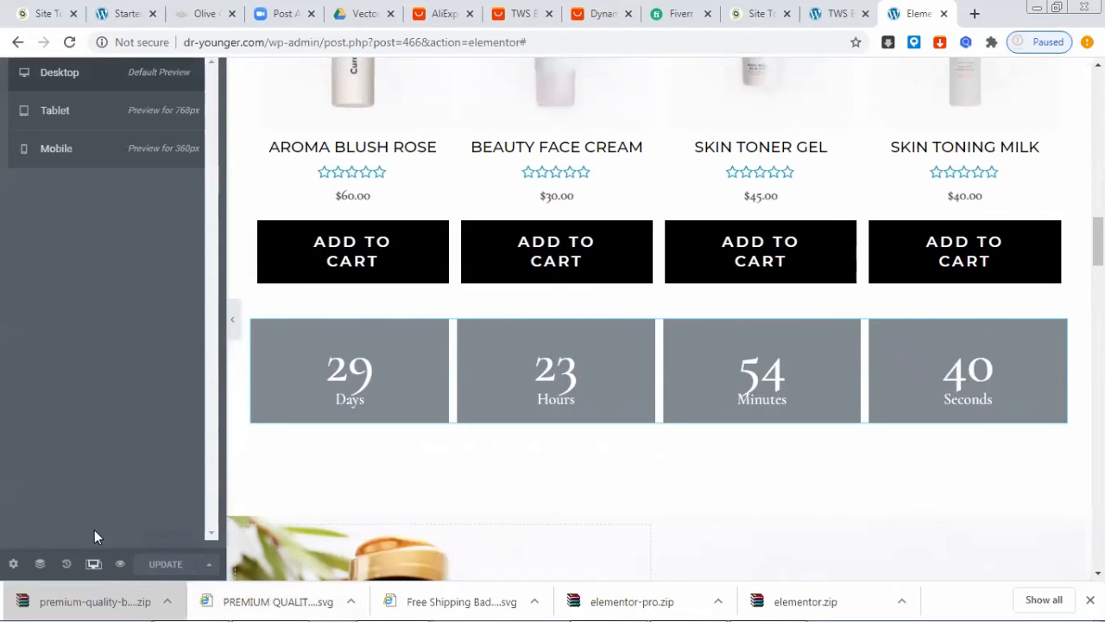
pyautogui.click(108, 119)
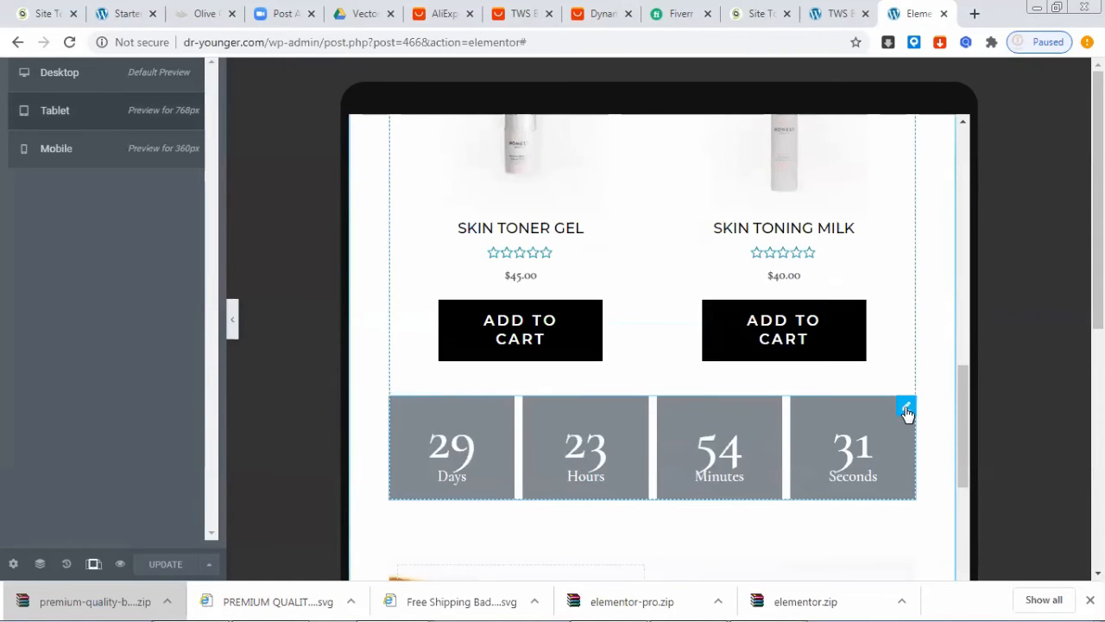
pyautogui.click(905, 408)
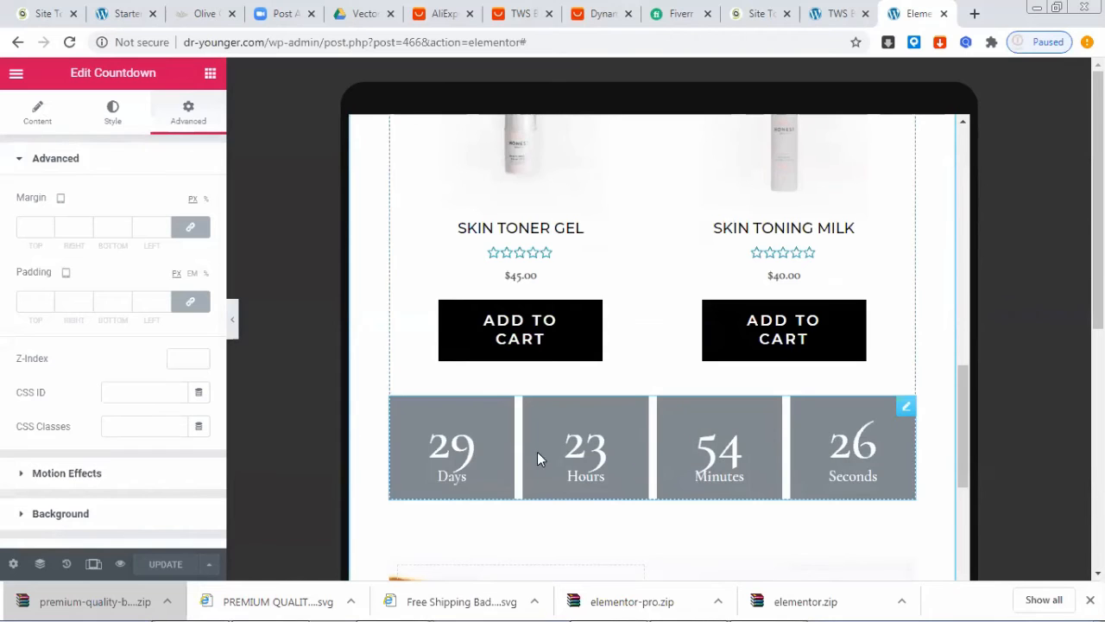
pyautogui.scroll(-1, 714, 487)
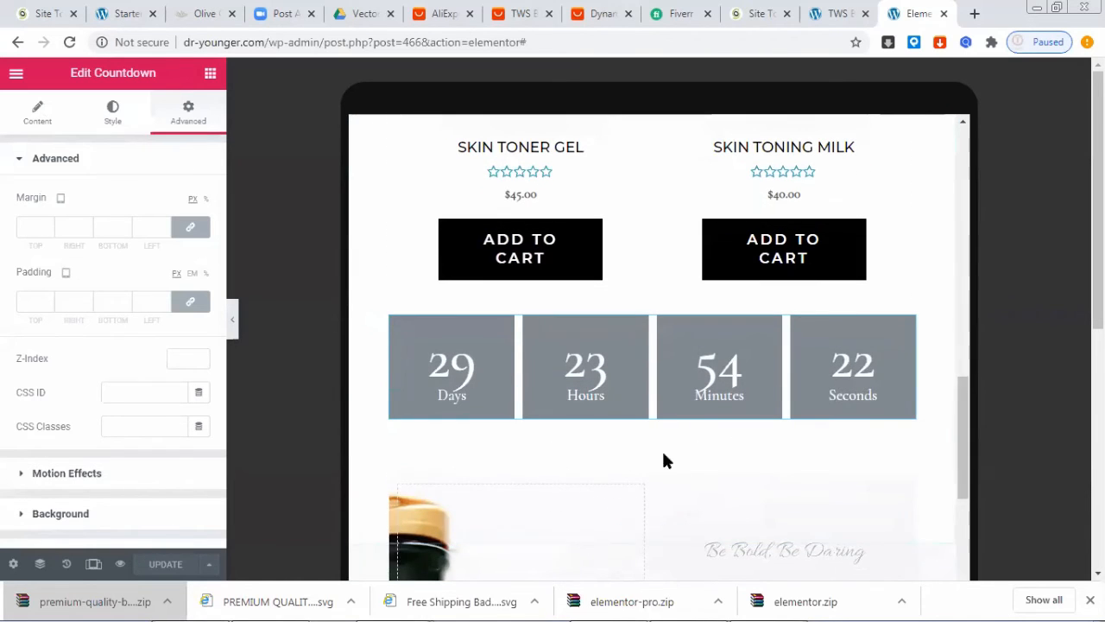
# Step: Return the responsive preview to Mobile and check the countdown's bottom margin setting
pyautogui.click(93, 564)
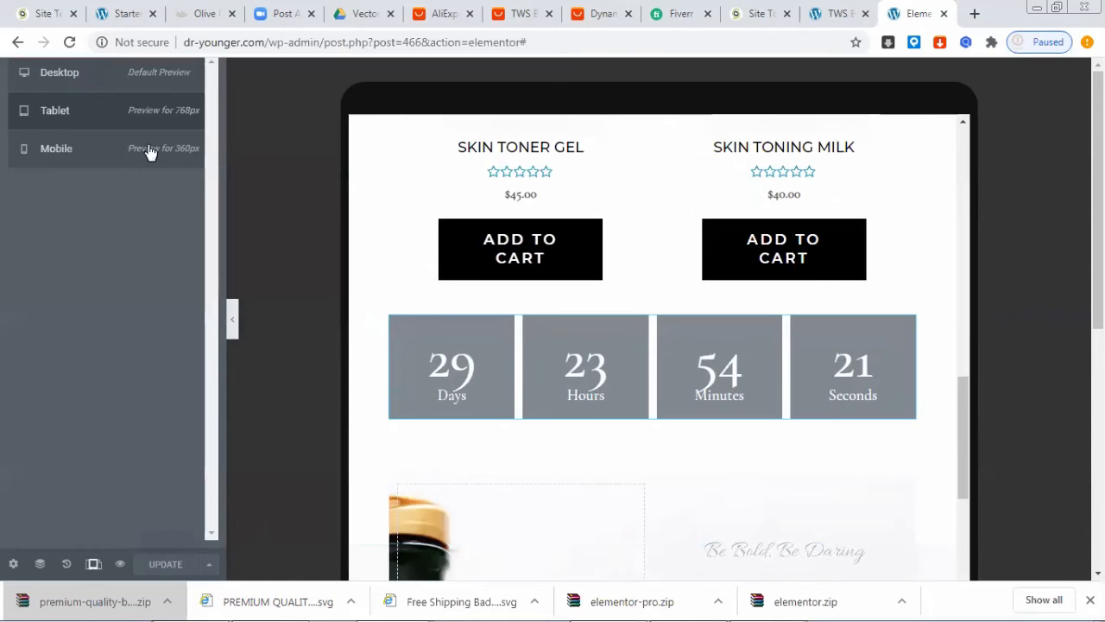
pyautogui.click(95, 150)
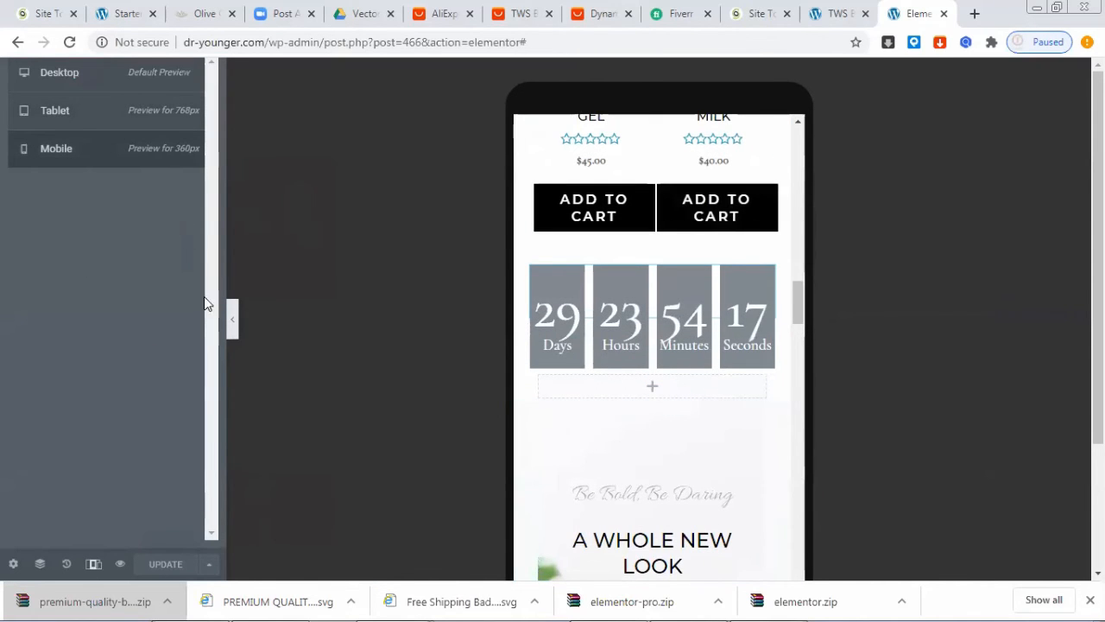
pyautogui.moveTo(764, 270); pyautogui.dragTo(765, 278)
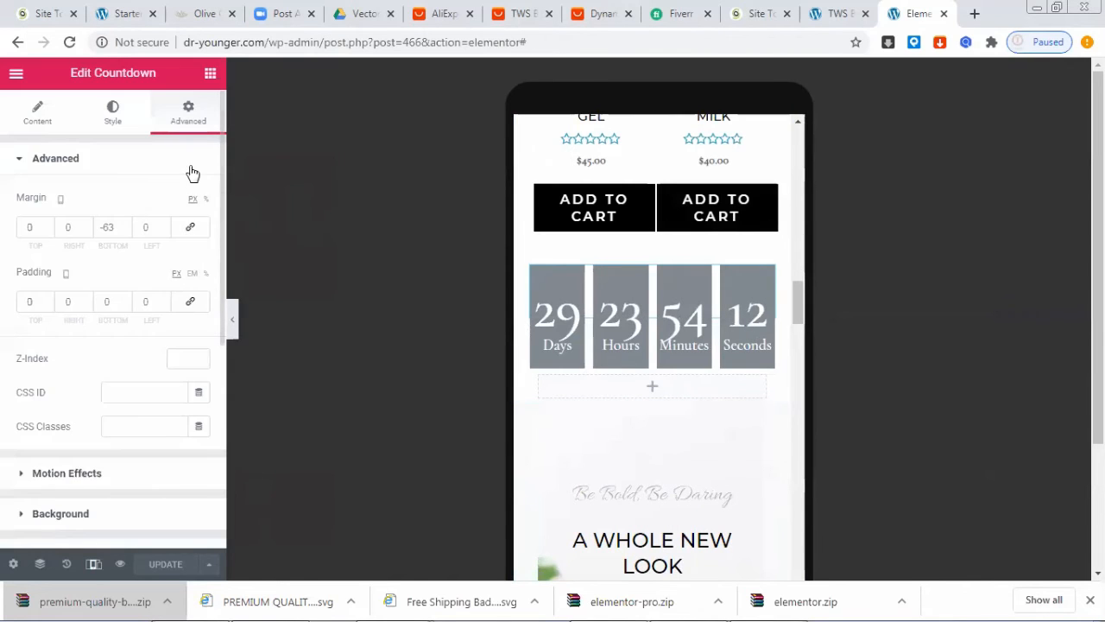
pyautogui.click(110, 226)
pyautogui.write('-6')
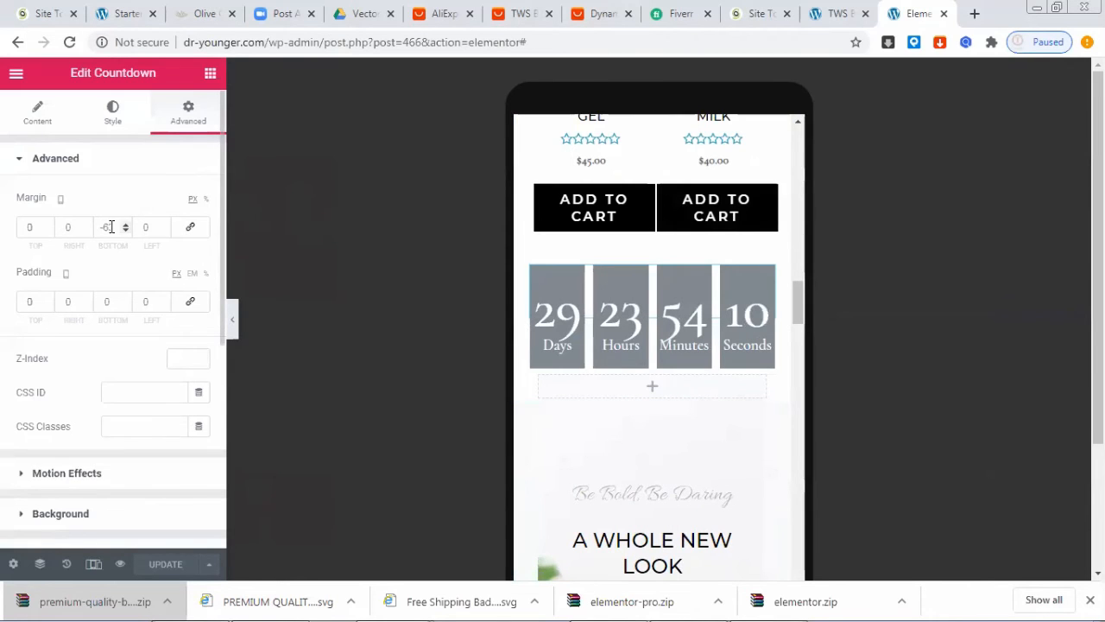
pyautogui.write('3')
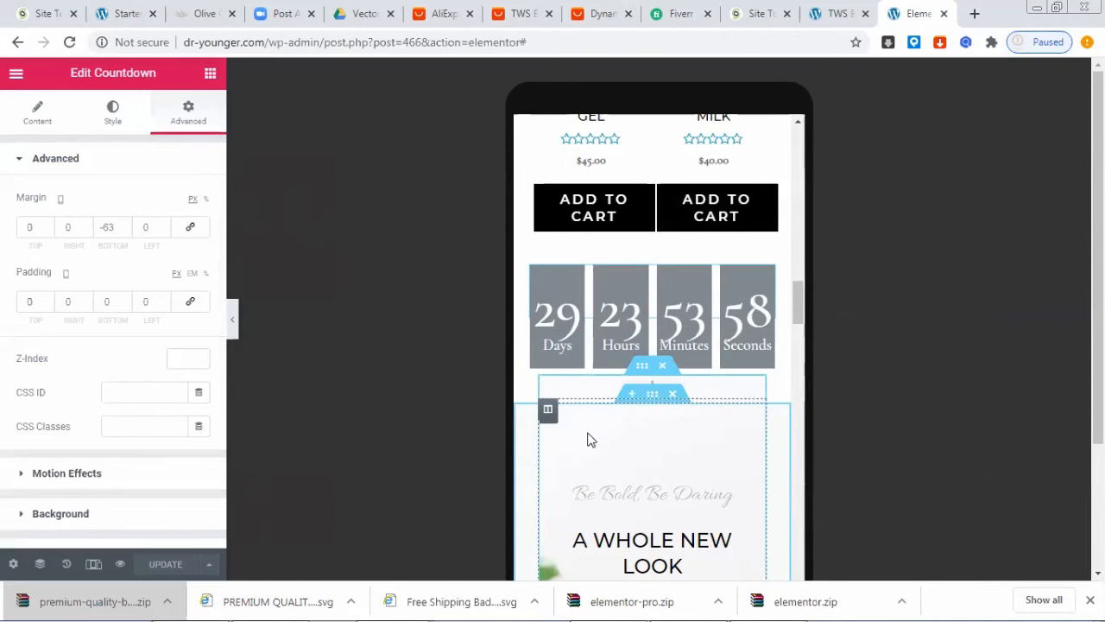
# Step: Switch to the Dropshipping checklist workbook in Microsoft Excel
pyautogui.hotkey('alt', 'Tab')
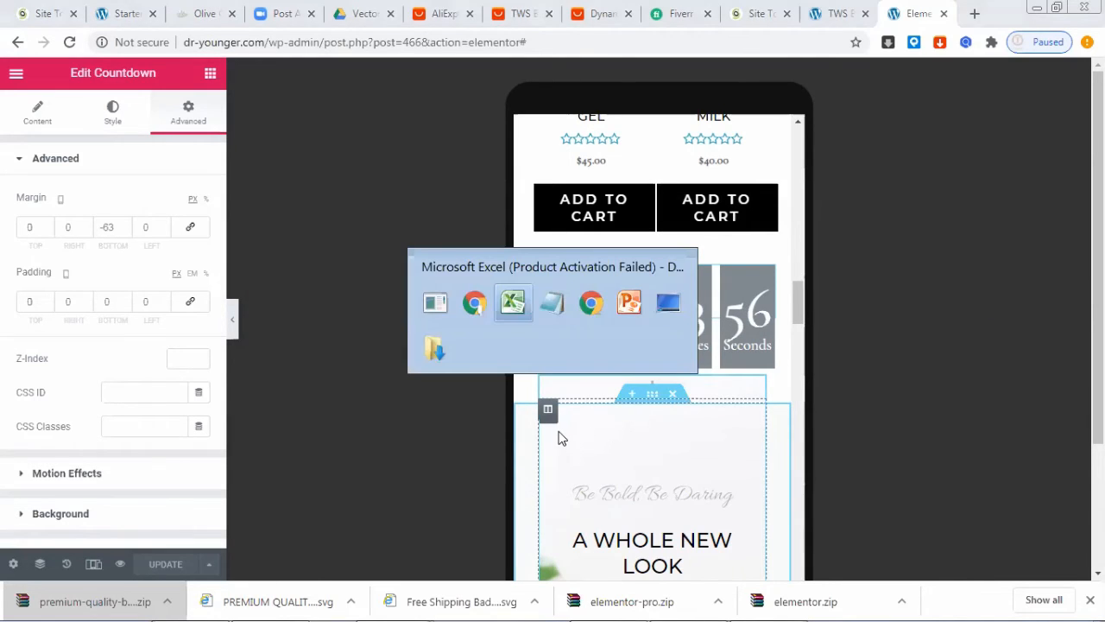
pyautogui.hotkey('alt', 'Tab')
pyautogui.hotkey('alt', 'Tab')
pyautogui.hotkey('alt', 'Tab')
pyautogui.hotkey('alt', 'Tab')
pyautogui.hotkey('alt', 'Tab')
pyautogui.hotkey('alt', 'Tab')
pyautogui.hotkey('alt', 'Tab')
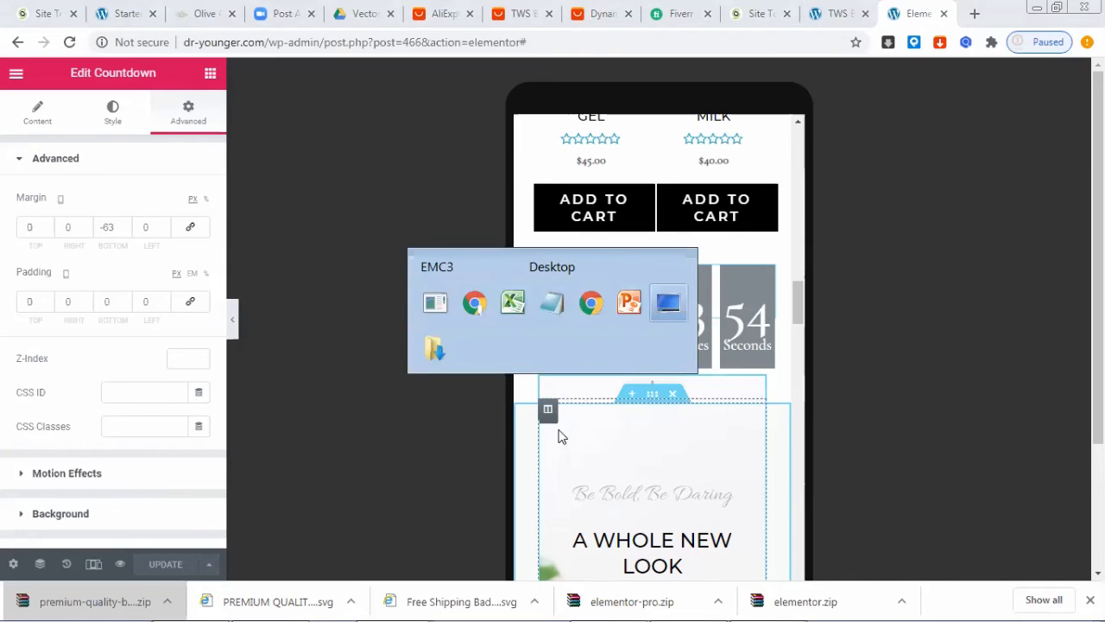
pyautogui.hotkey('alt', 'Tab')
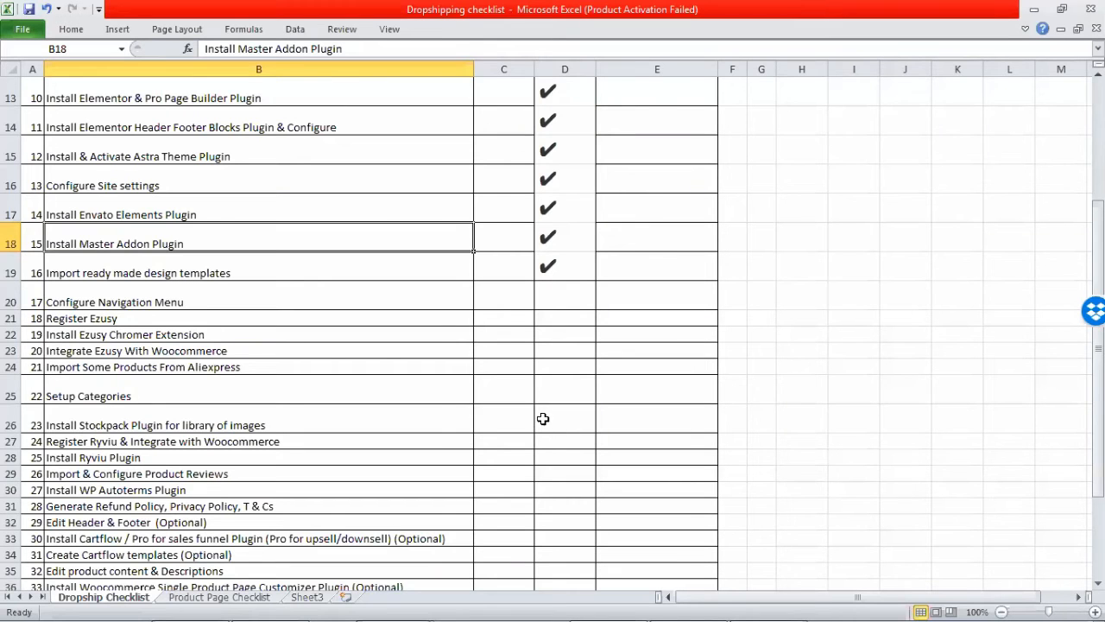
# Step: Go through the checklist tasks from Configure Navigation Menu to Install Stockpack Plugin for library of images
pyautogui.click(543, 418)
pyautogui.click(195, 319)
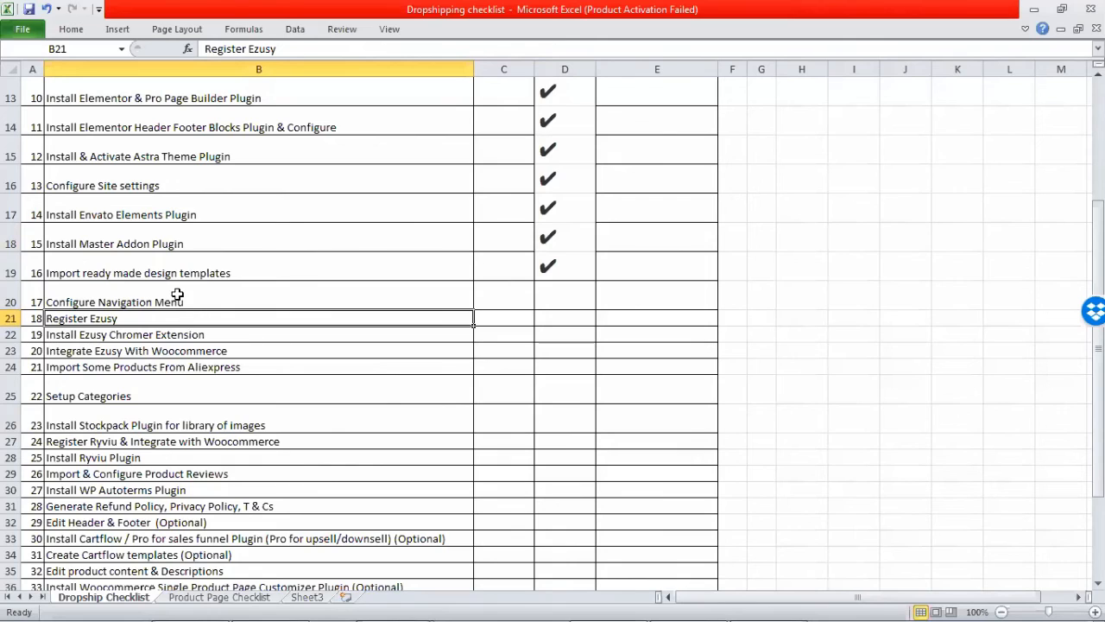
pyautogui.click(179, 292)
pyautogui.click(176, 335)
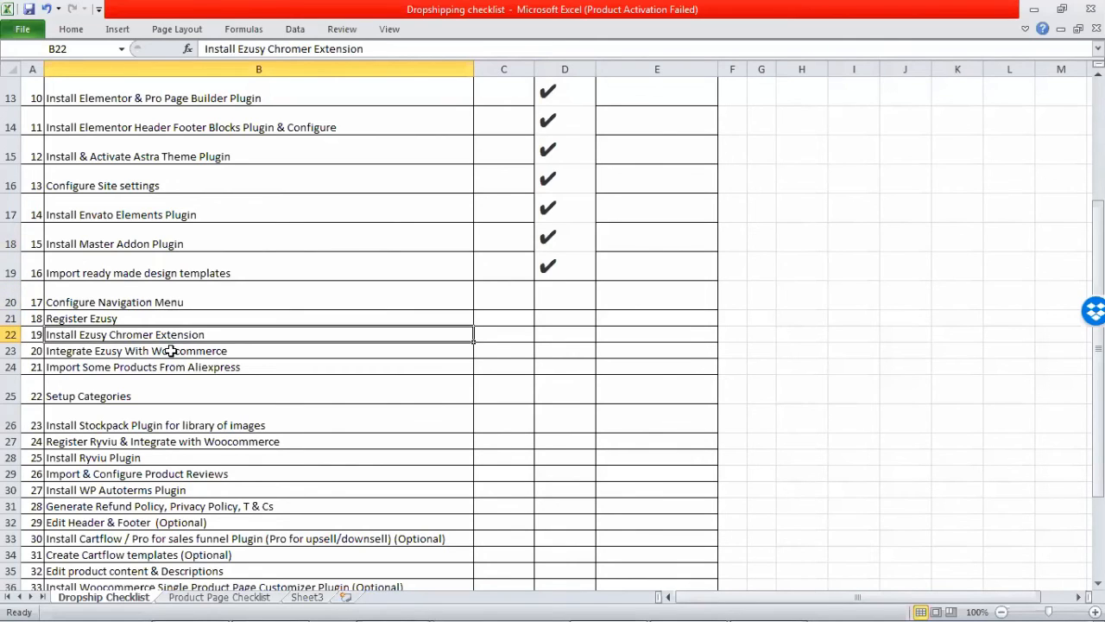
pyautogui.click(171, 351)
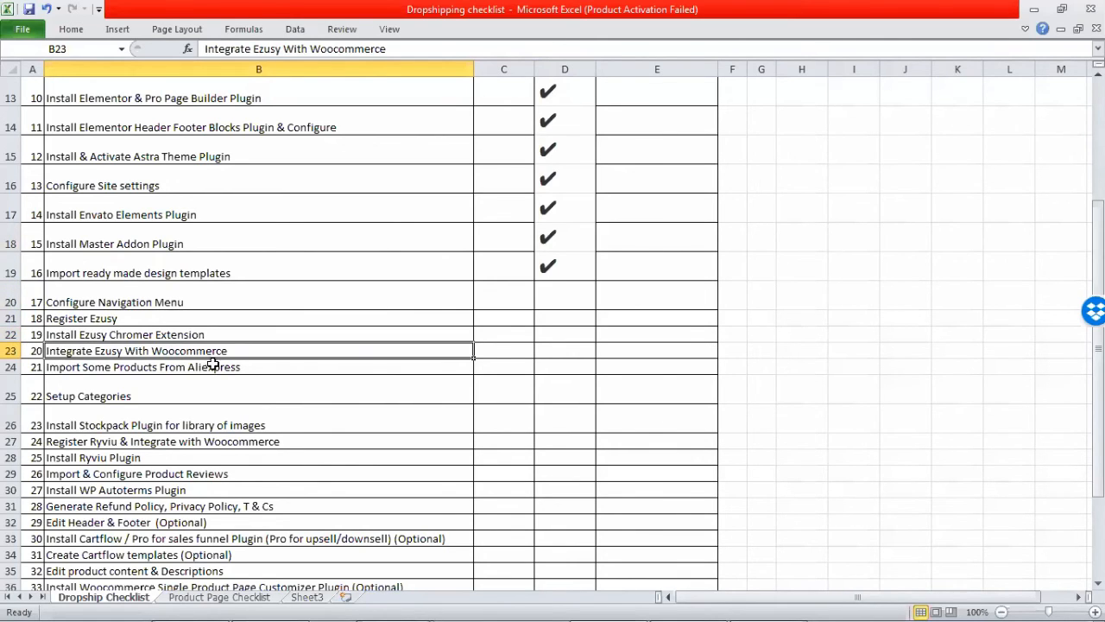
pyautogui.click(218, 370)
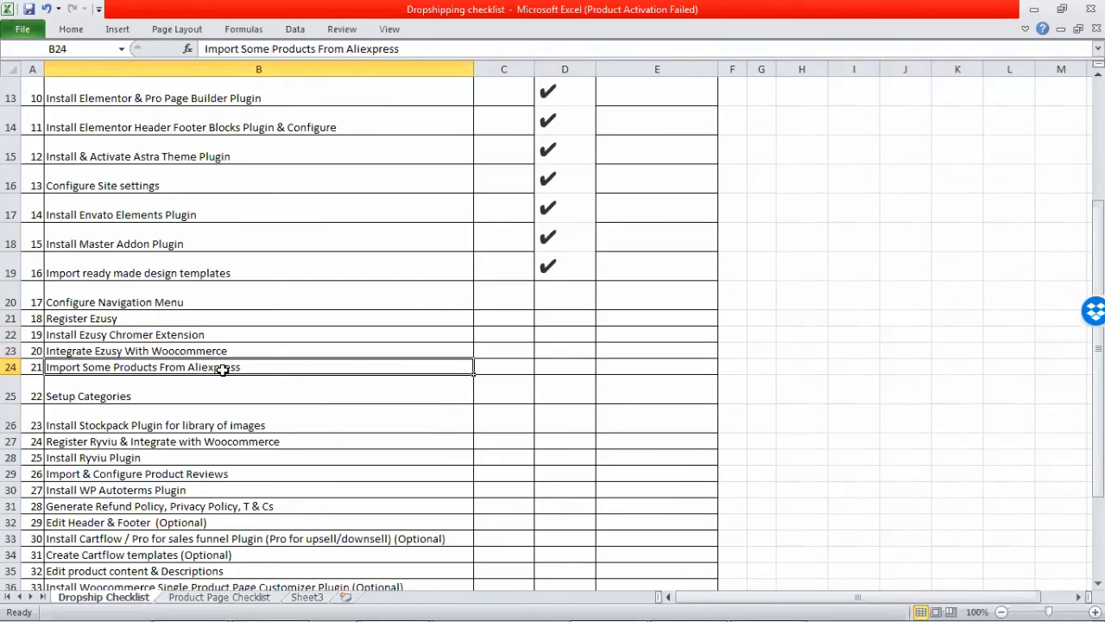
pyautogui.click(208, 386)
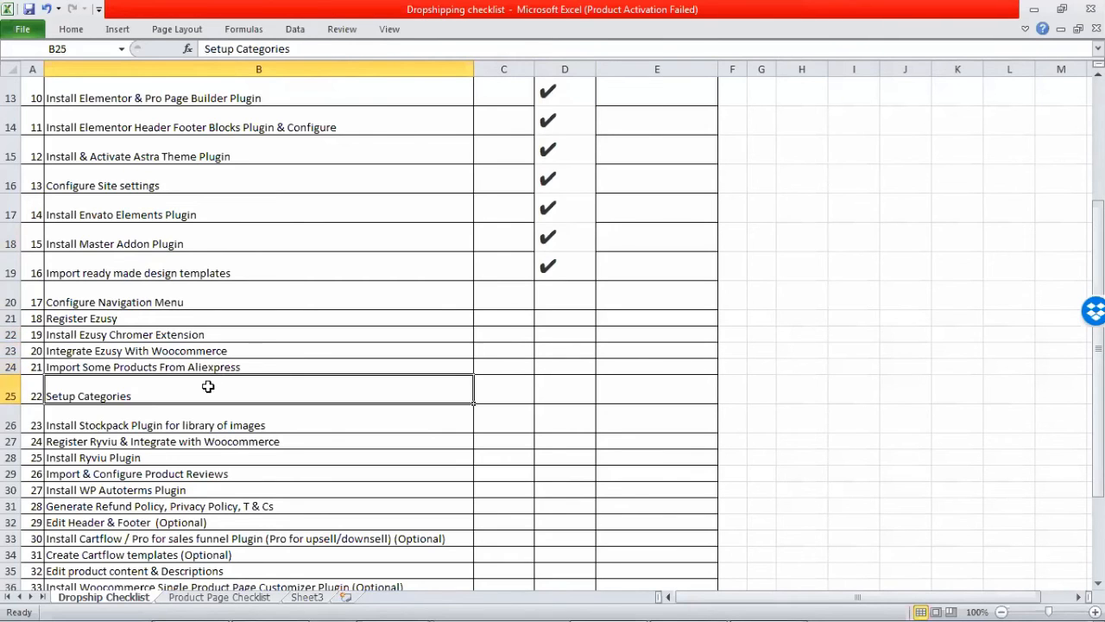
pyautogui.click(203, 421)
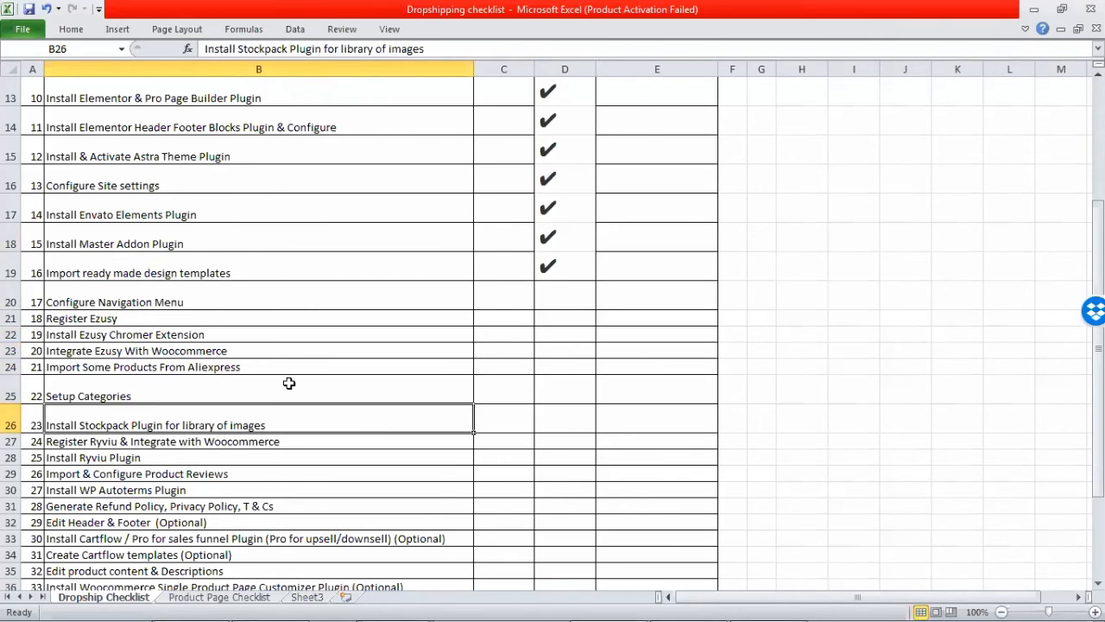
# Step: Review the checklist tasks from Register Ryviu down to the Rankmath SEO Plugin, then return to the start of the list
pyautogui.scroll(-1, 292, 383)
pyautogui.click(240, 358)
pyautogui.click(232, 371)
pyautogui.scroll(-1, 231, 371)
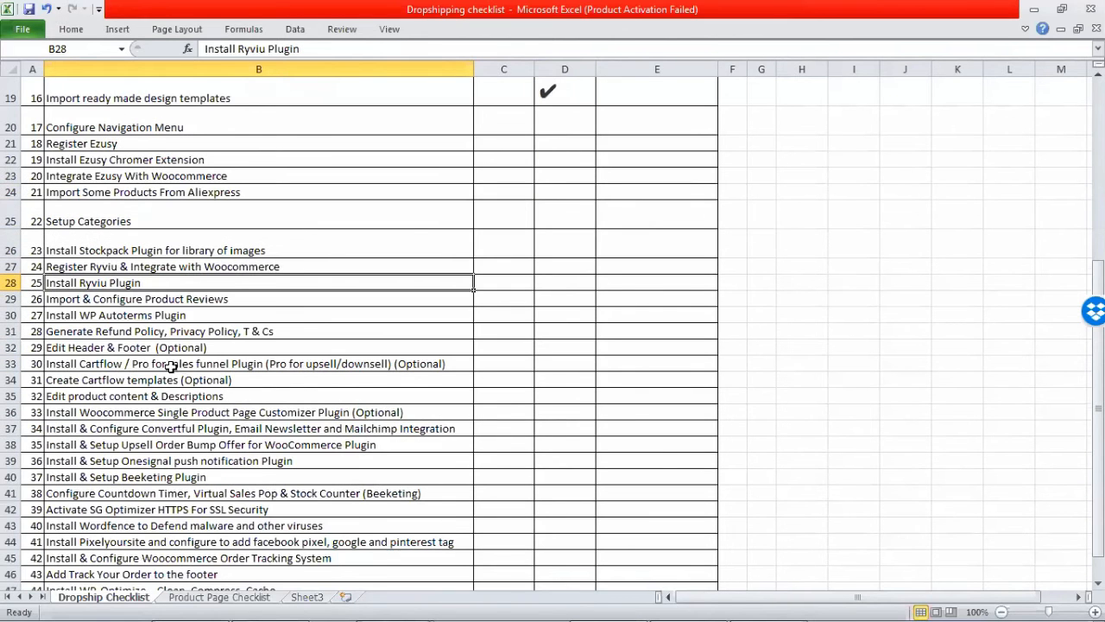
pyautogui.scroll(-2, 154, 373)
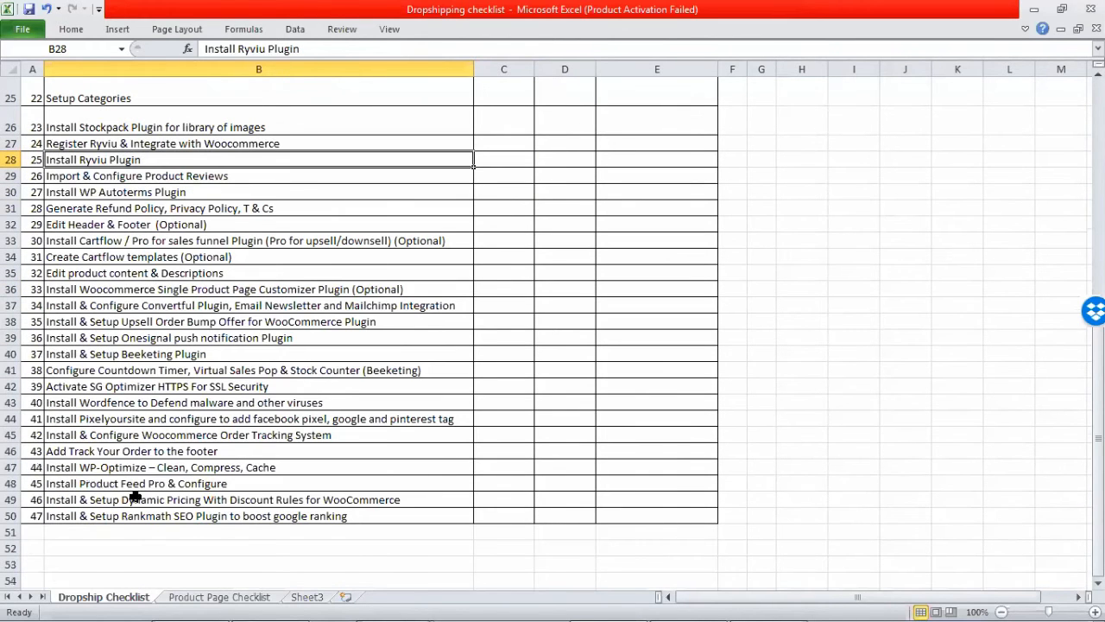
pyautogui.click(331, 402)
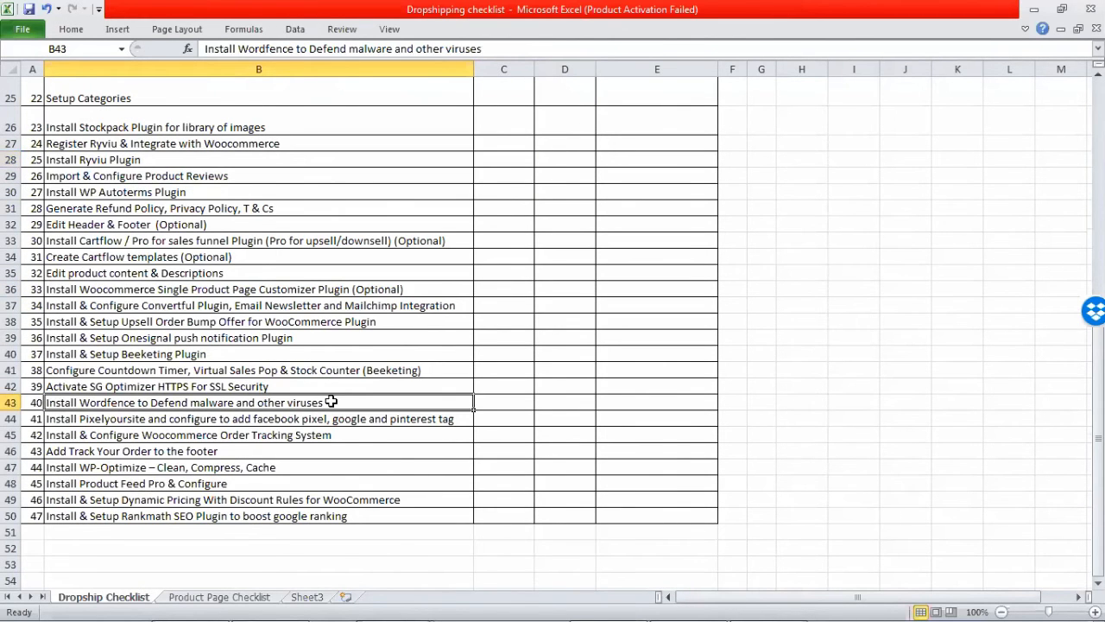
pyautogui.scroll(5, 333, 404)
pyautogui.scroll(3, 540, 451)
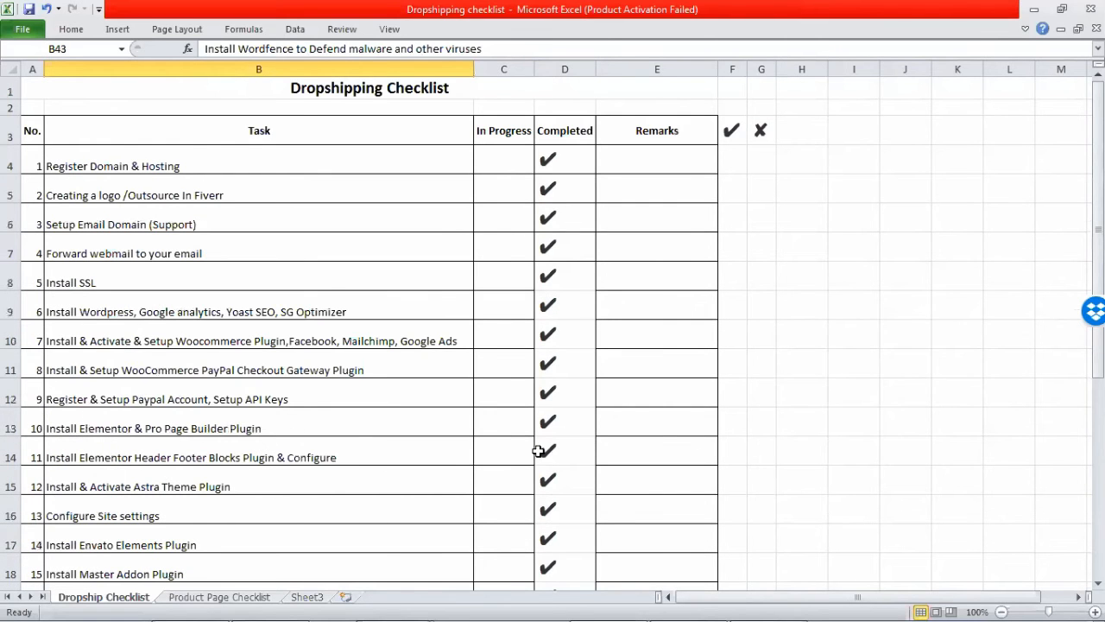
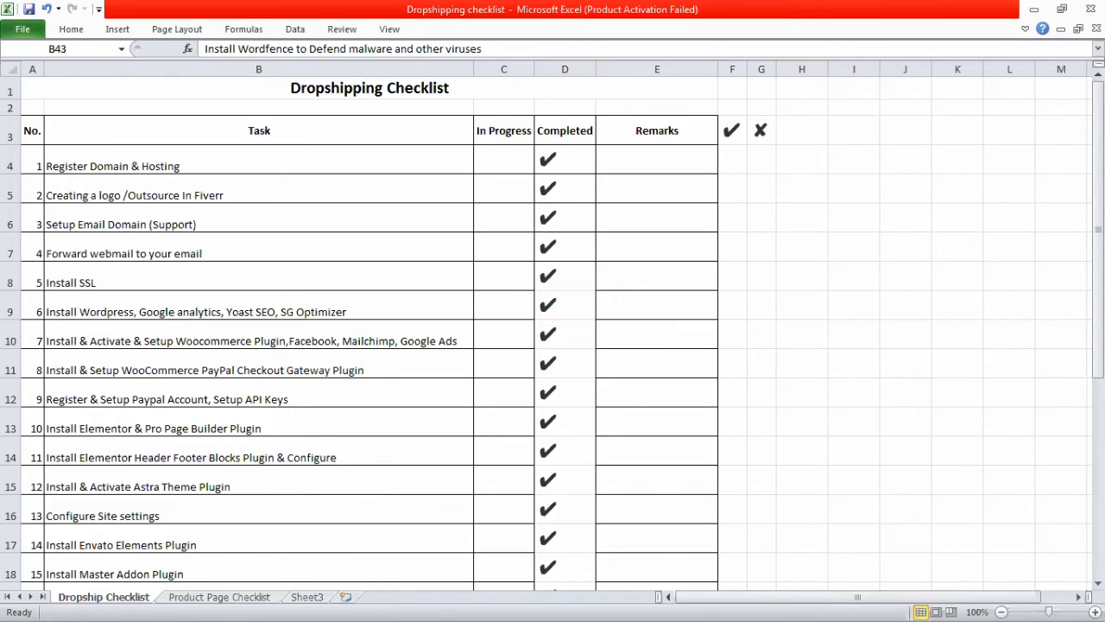
# Step: Switch back to Chrome and open the Wordpress 2020 Step by Step folder inside Dropship Essentials in Google Drive
pyautogui.click(1034, 9)
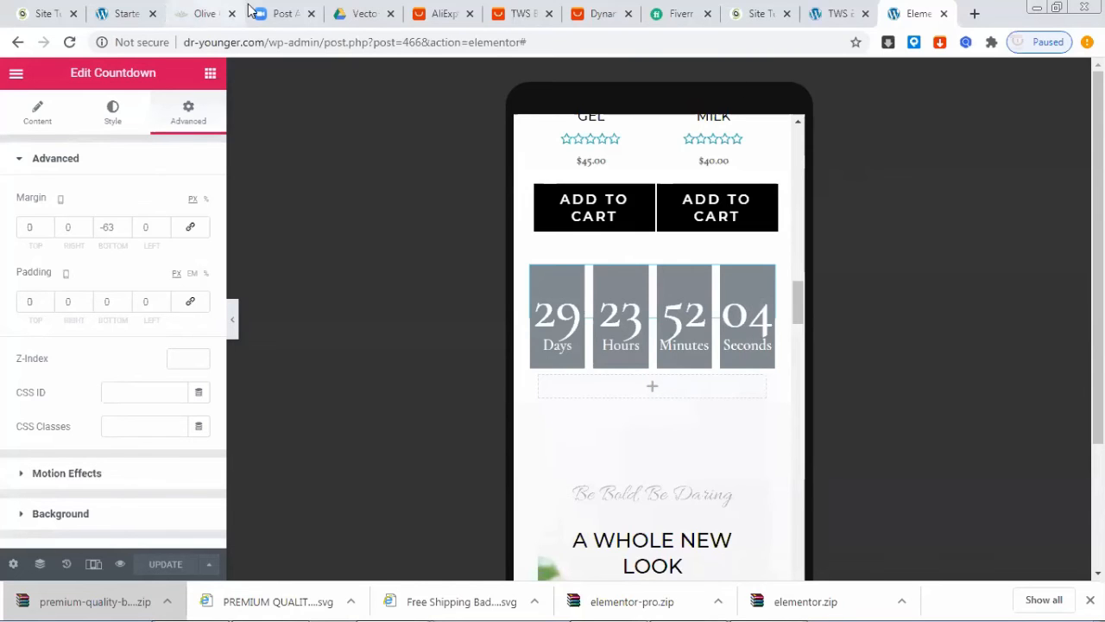
pyautogui.click(363, 13)
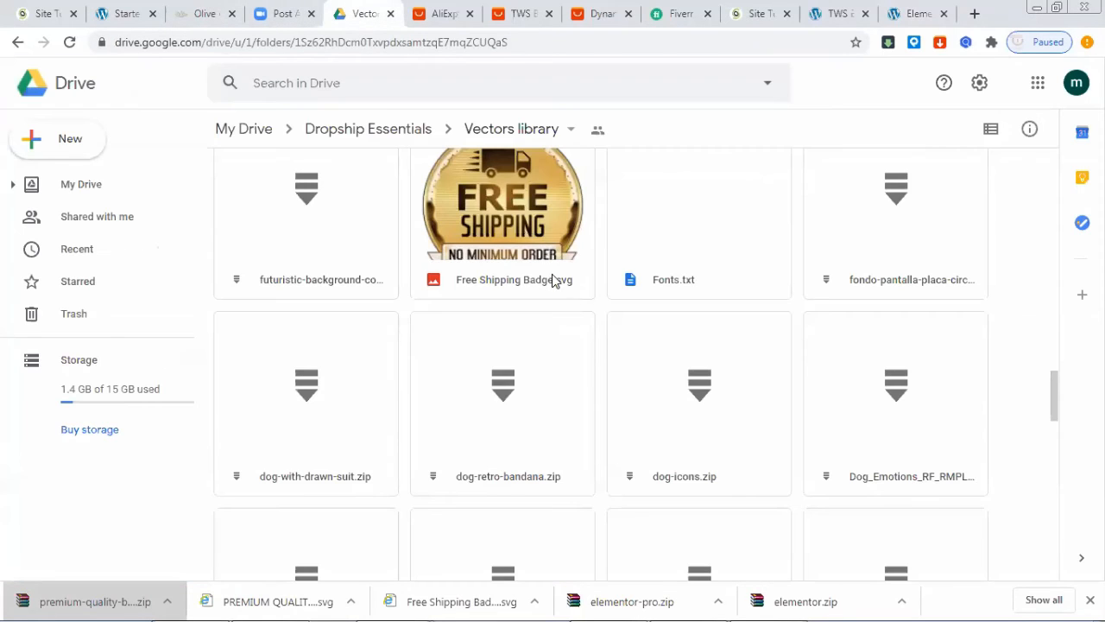
pyautogui.click(368, 129)
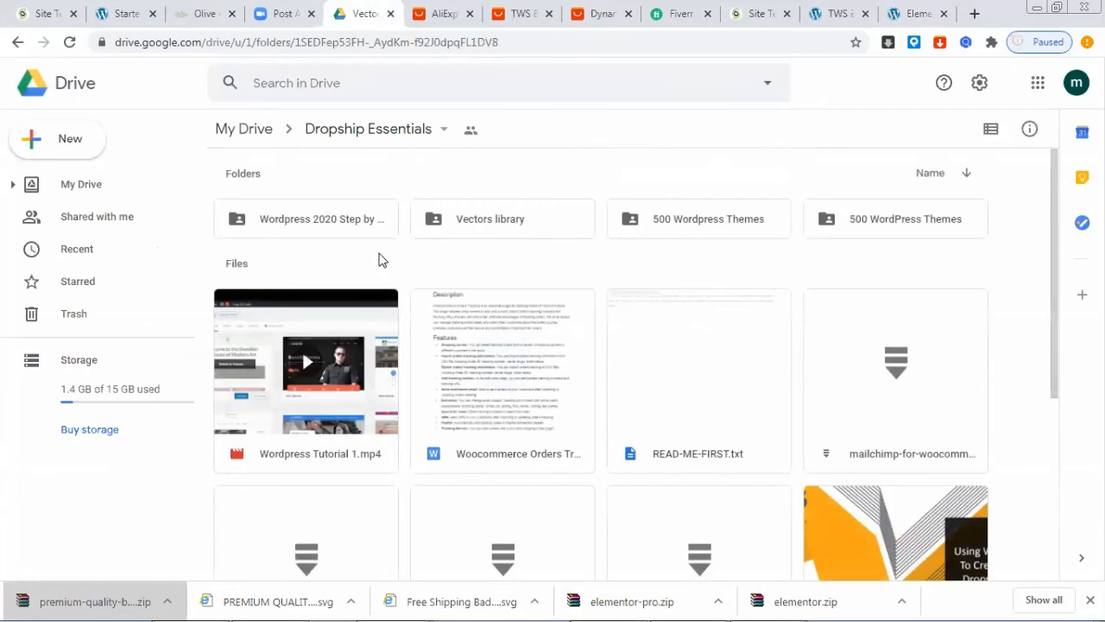
pyautogui.scroll(-4, 383, 251)
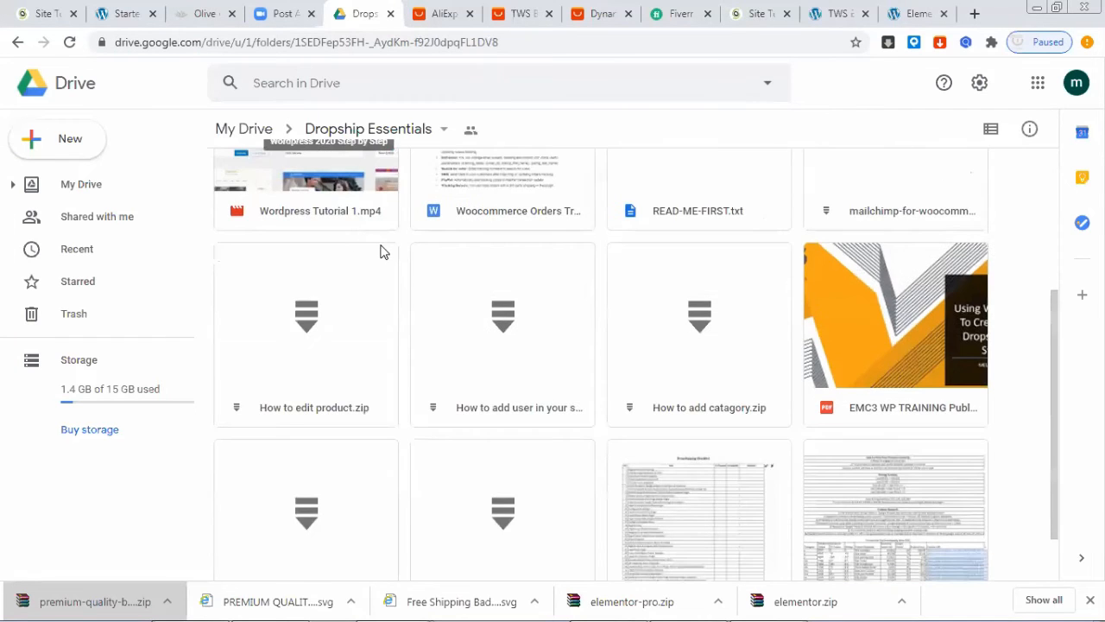
pyautogui.scroll(4, 383, 252)
pyautogui.click(329, 221)
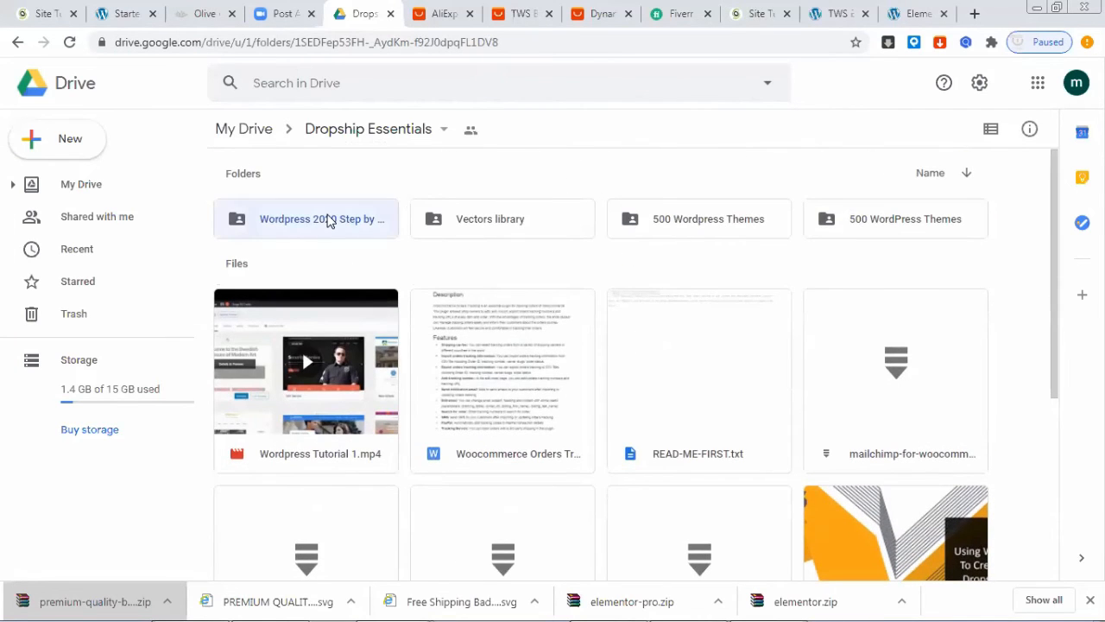
pyautogui.doubleClick(328, 222)
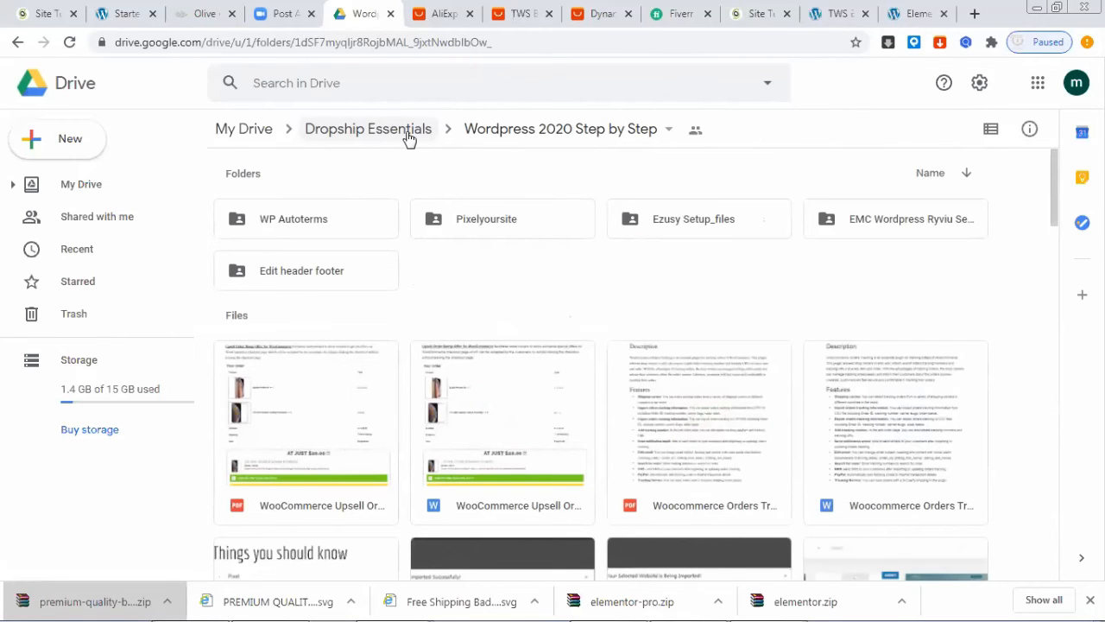
# Step: Look through the subfolders, guides and screenshots in the Wordpress 2020 Step by Step folder
pyautogui.scroll(-4, 580, 264)
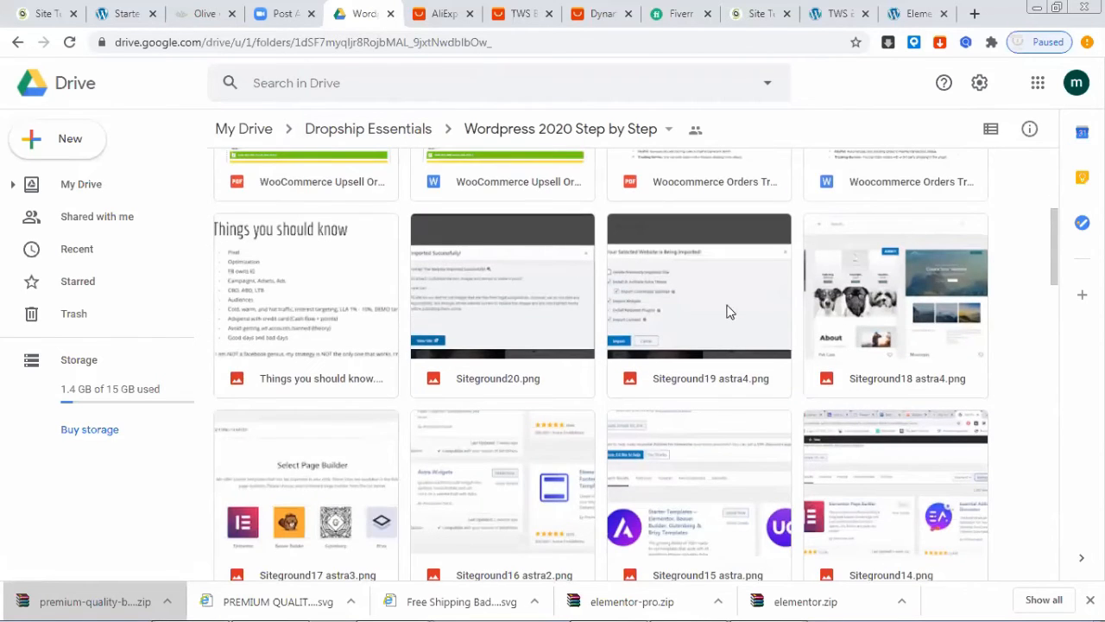
pyautogui.scroll(-2, 627, 309)
pyautogui.scroll(-10, 632, 304)
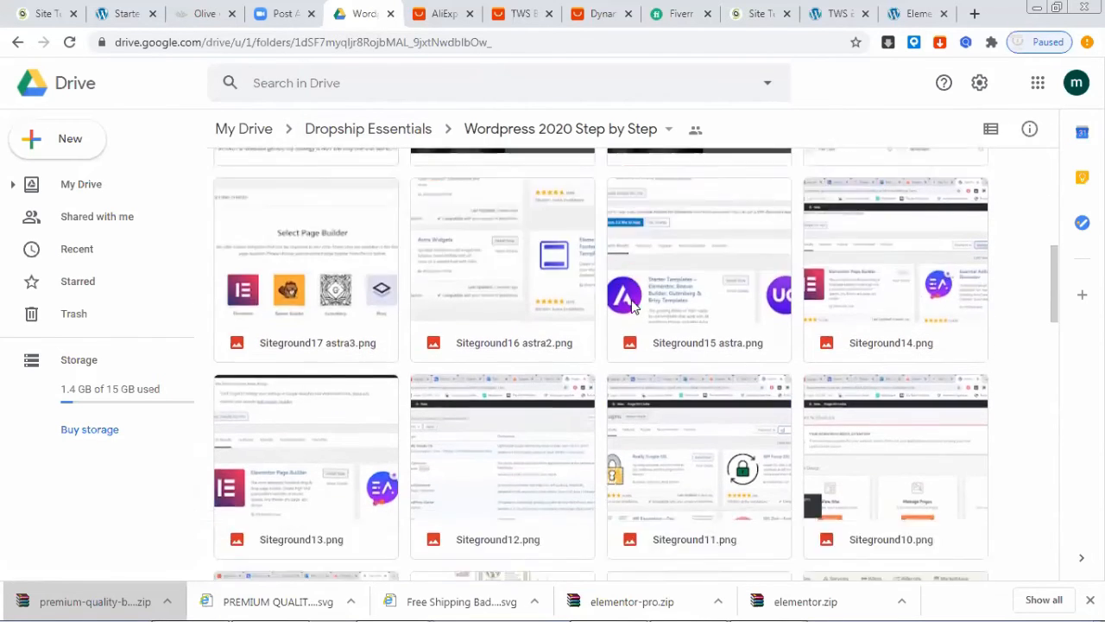
pyautogui.scroll(-7, 632, 302)
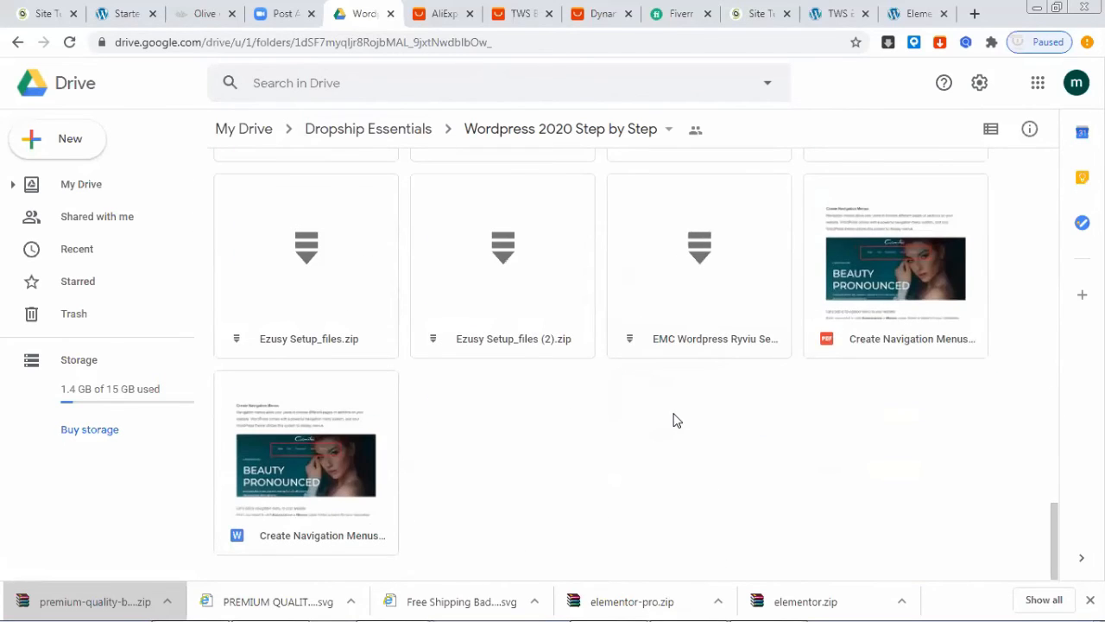
pyautogui.scroll(15, 676, 421)
pyautogui.scroll(-5, 501, 385)
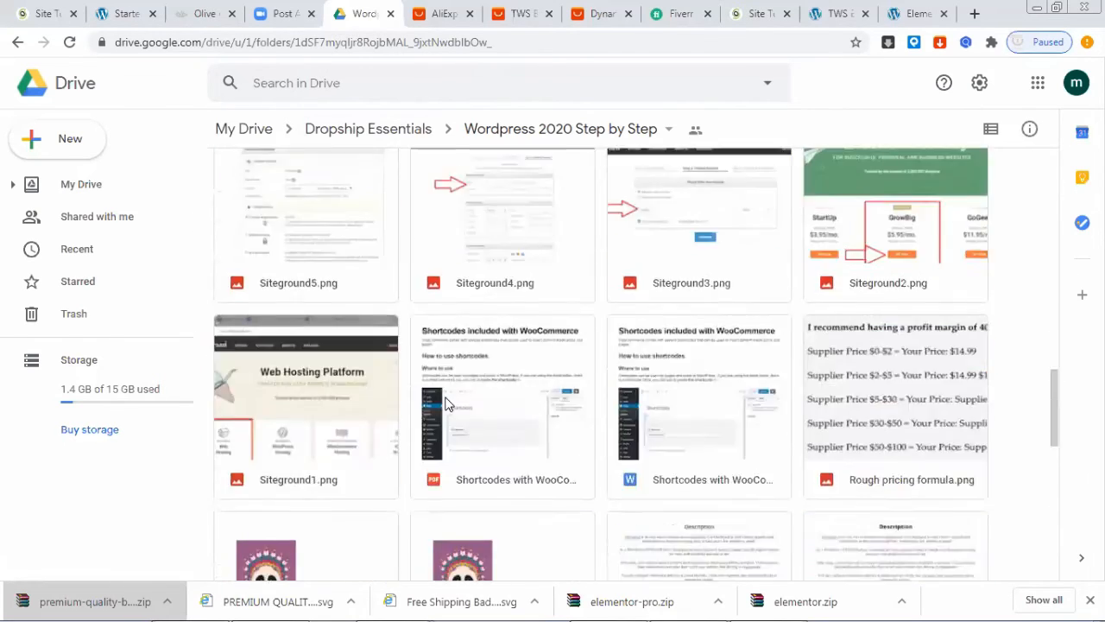
pyautogui.scroll(-10, 446, 404)
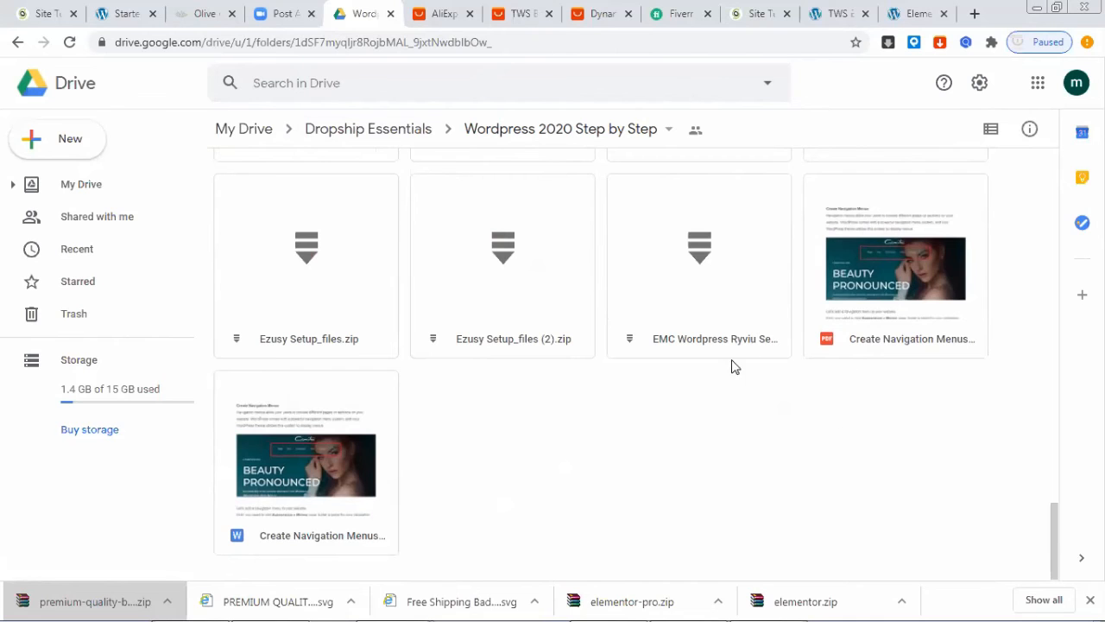
pyautogui.scroll(20, 731, 367)
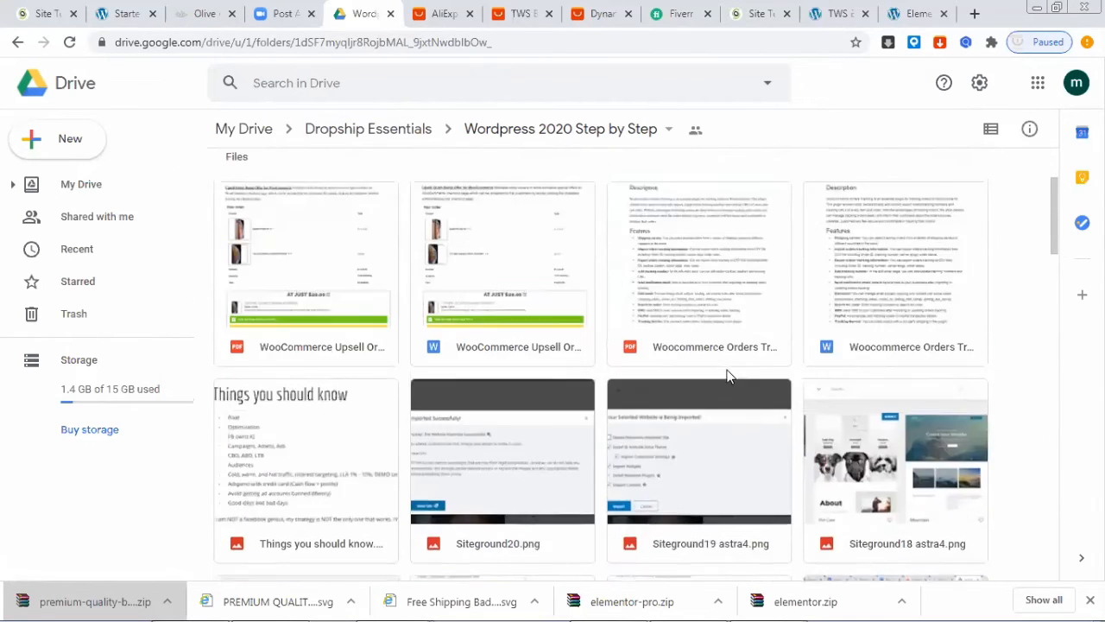
pyautogui.scroll(3, 730, 363)
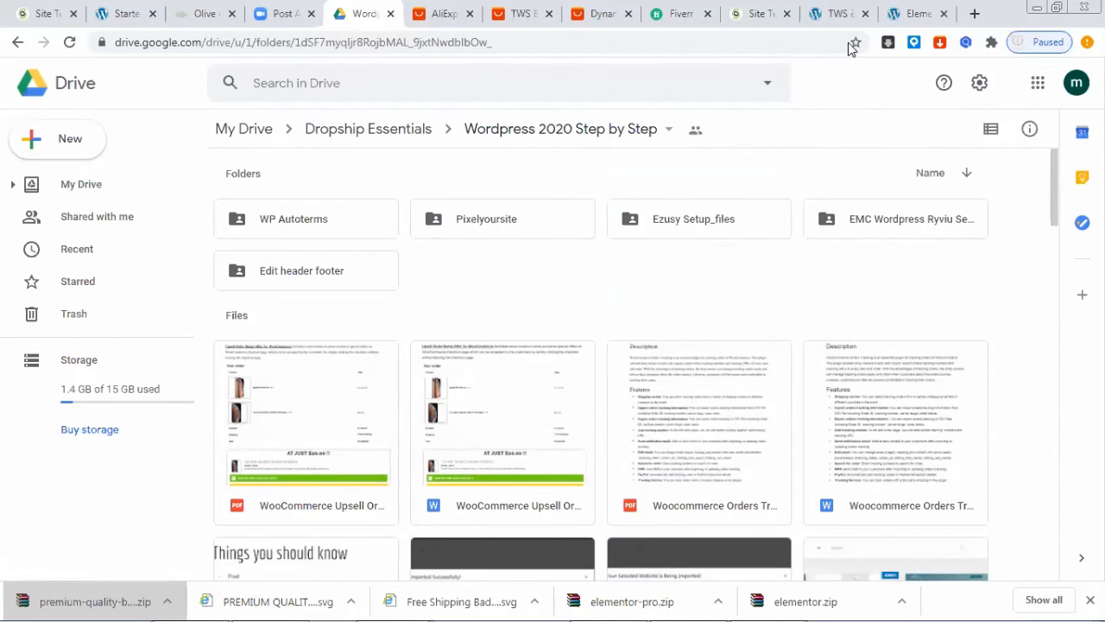
# Step: Switch to the AliExpress Dynamic Liquid Case listing, select the Purple For Airpods color and start buying it
pyautogui.click(599, 15)
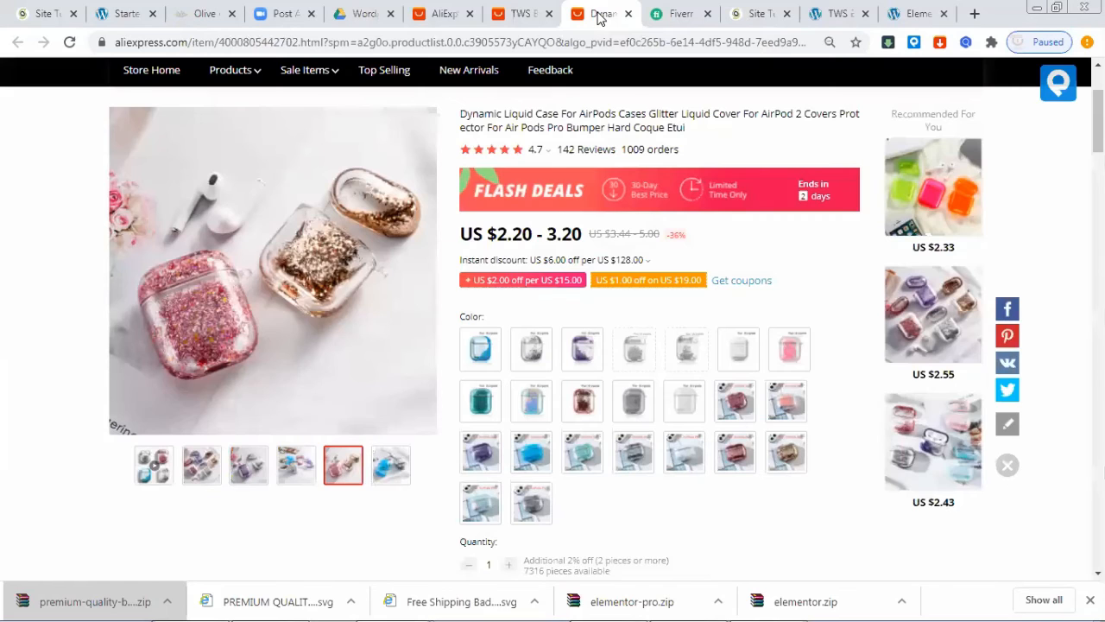
pyautogui.scroll(2, 734, 151)
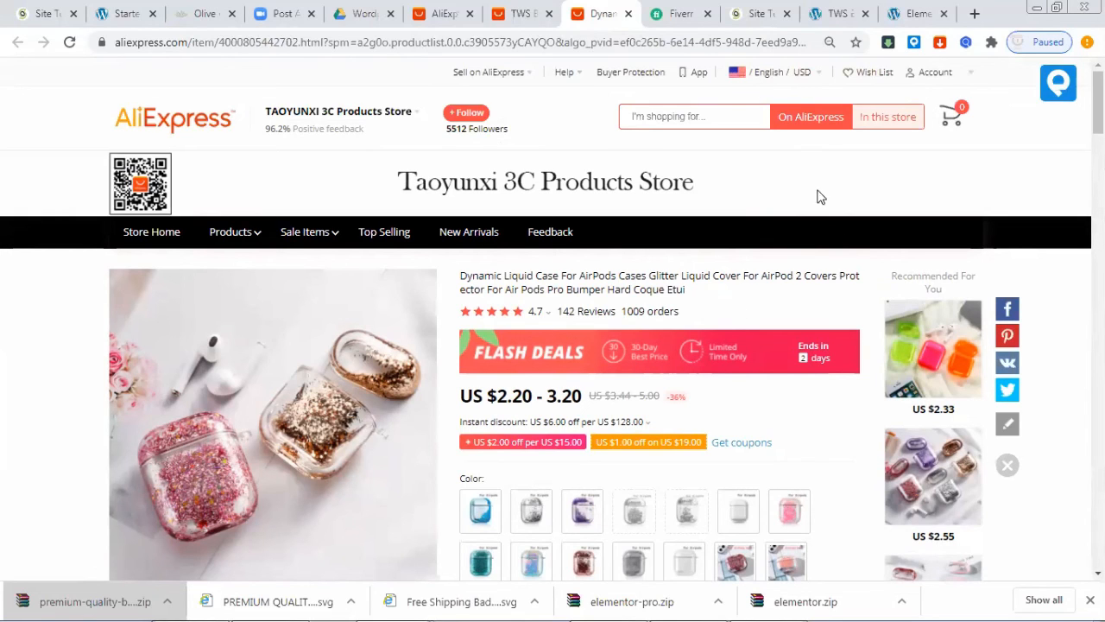
pyautogui.scroll(-3, 509, 396)
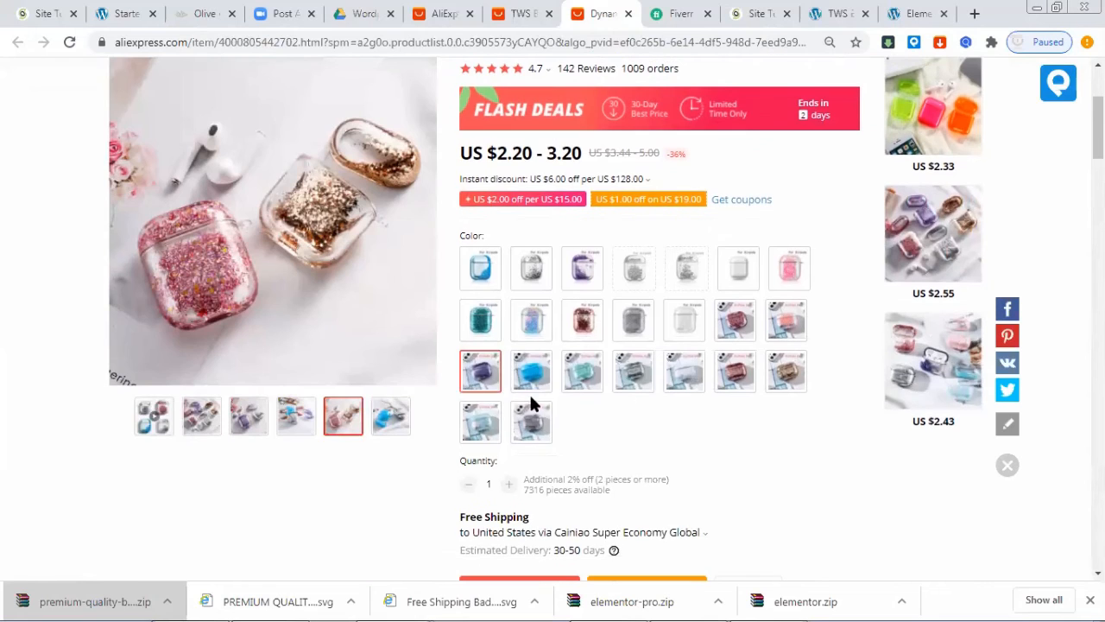
pyautogui.click(582, 267)
pyautogui.scroll(-2, 630, 431)
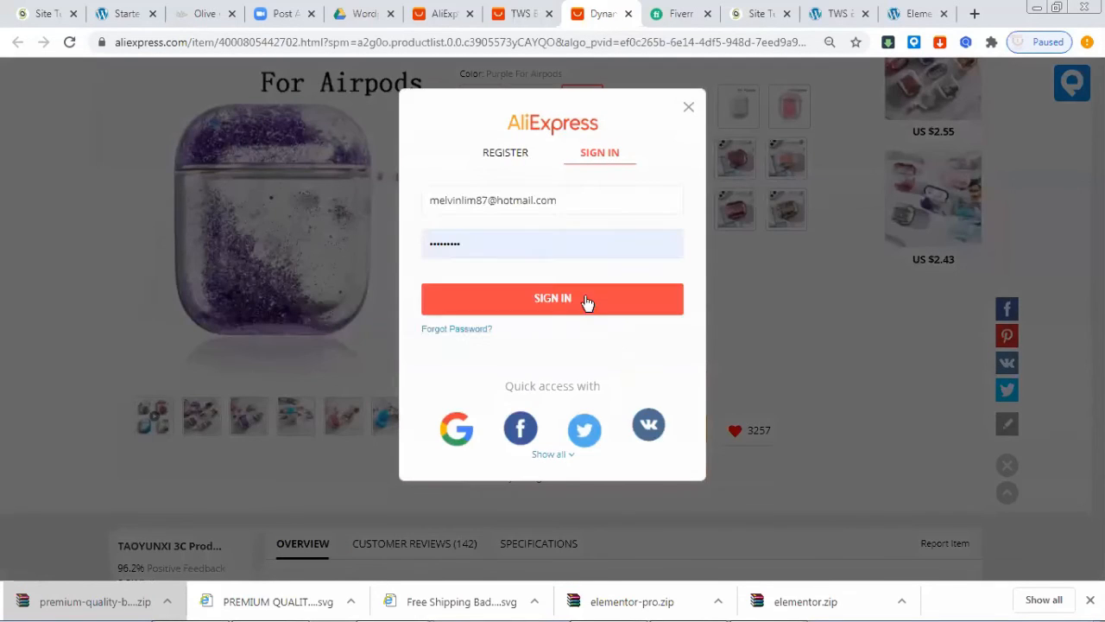
# Step: Sign in to AliExpress with the prefilled account credentials and review the shipping, payment and order summary for the AirPods case
pyautogui.click(588, 298)
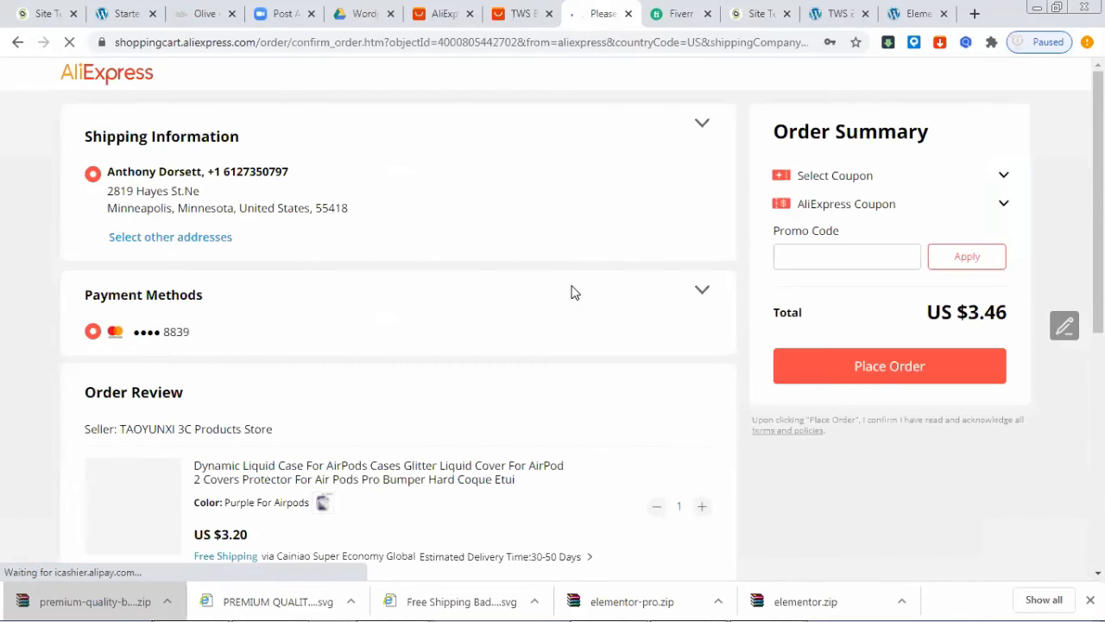
pyautogui.scroll(-2, 568, 277)
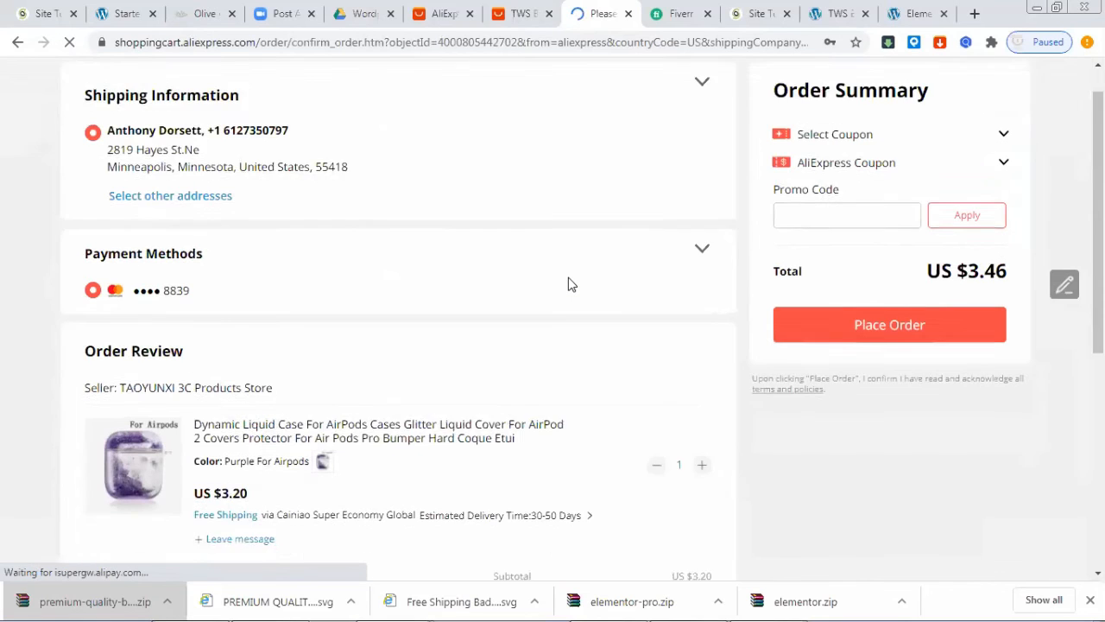
pyautogui.scroll(-3, 568, 283)
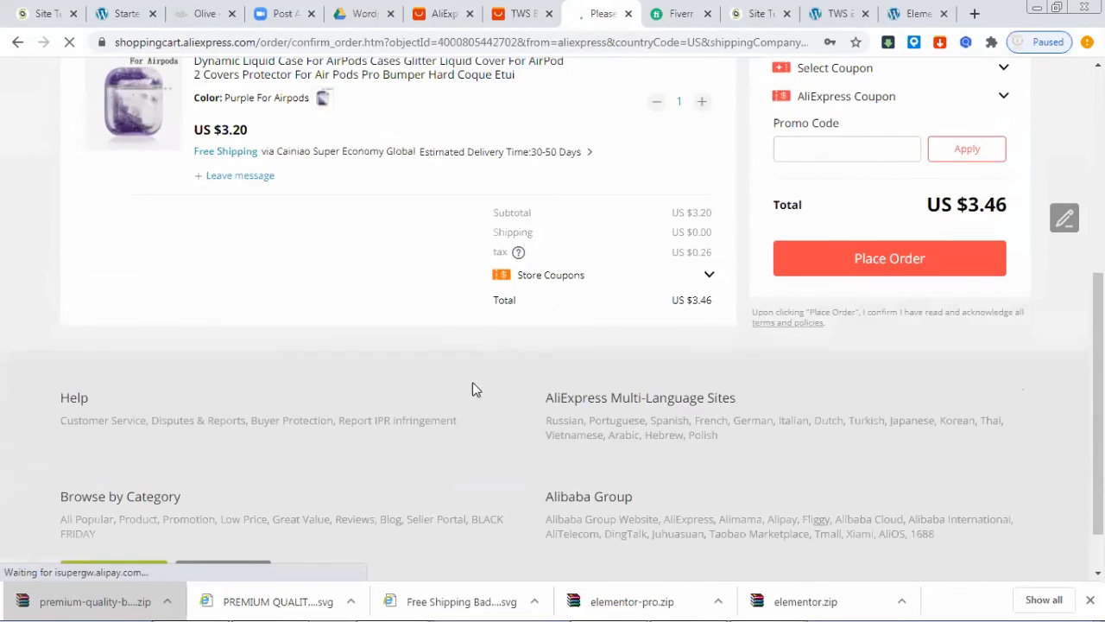
pyautogui.scroll(2, 530, 387)
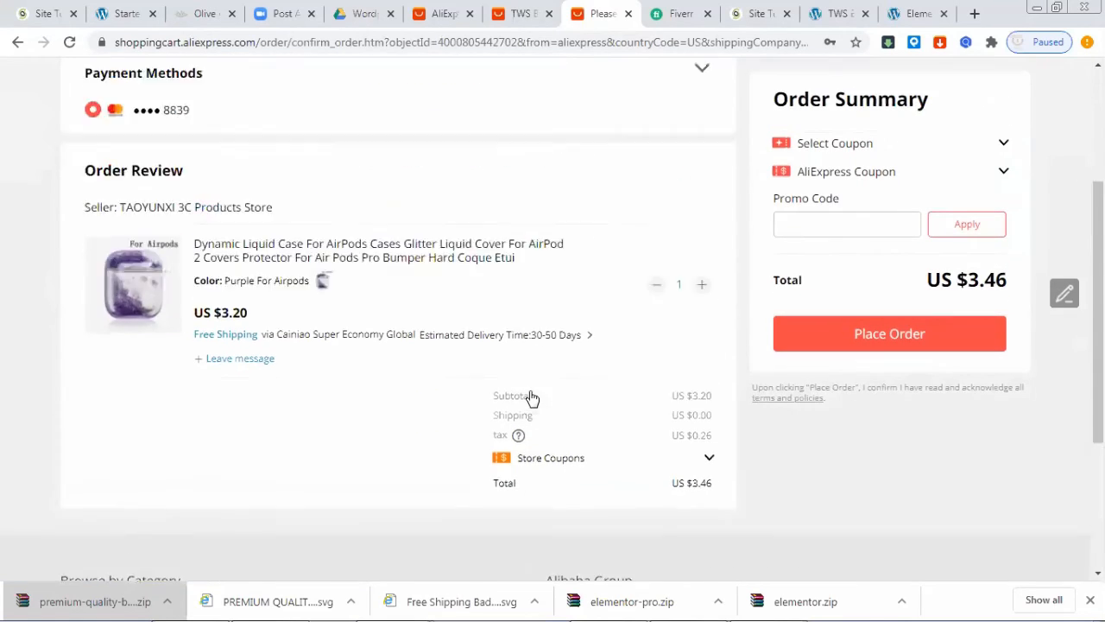
# Step: Leave the seller the order message "This is a dropshipping product, please do not issue invoice. Thank you"
pyautogui.scroll(-2, 287, 311)
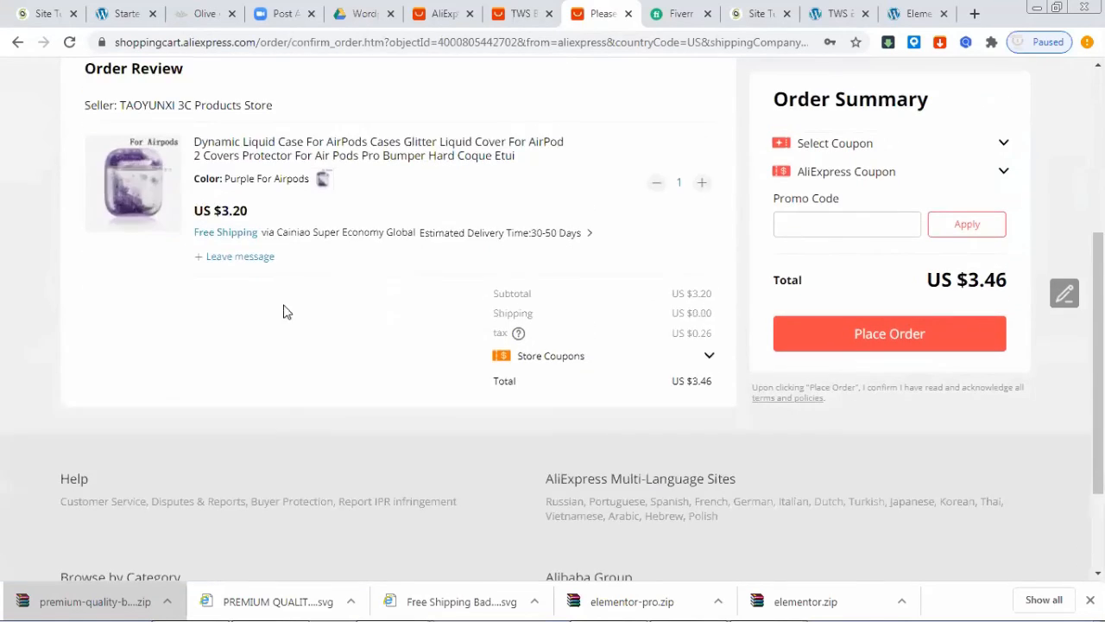
pyautogui.click(248, 259)
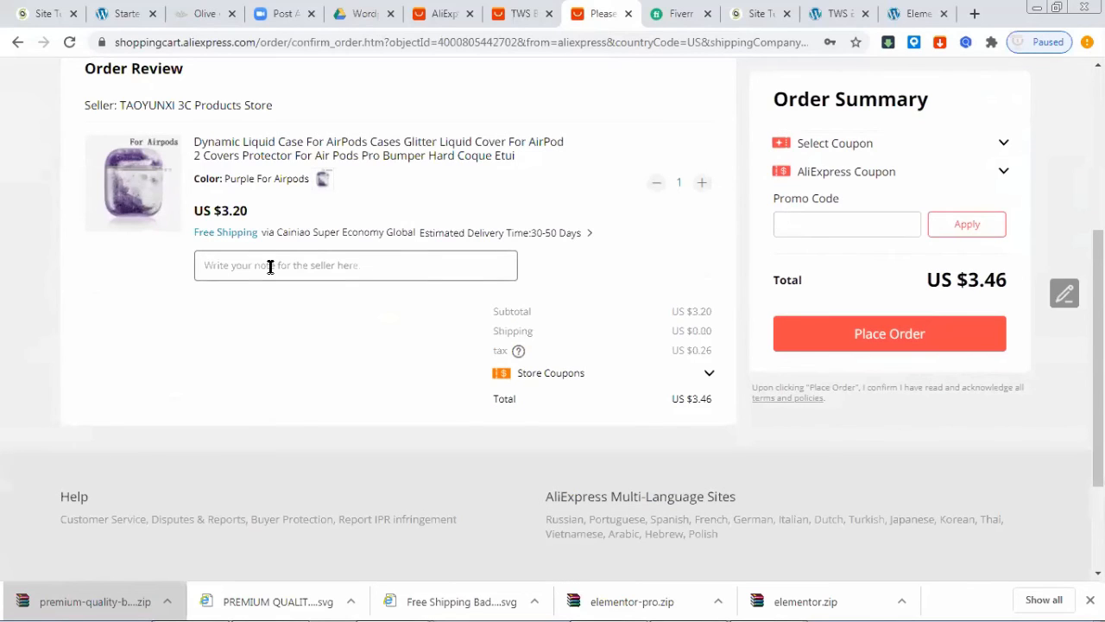
pyautogui.write('This is a dropshipping product, please do not i')
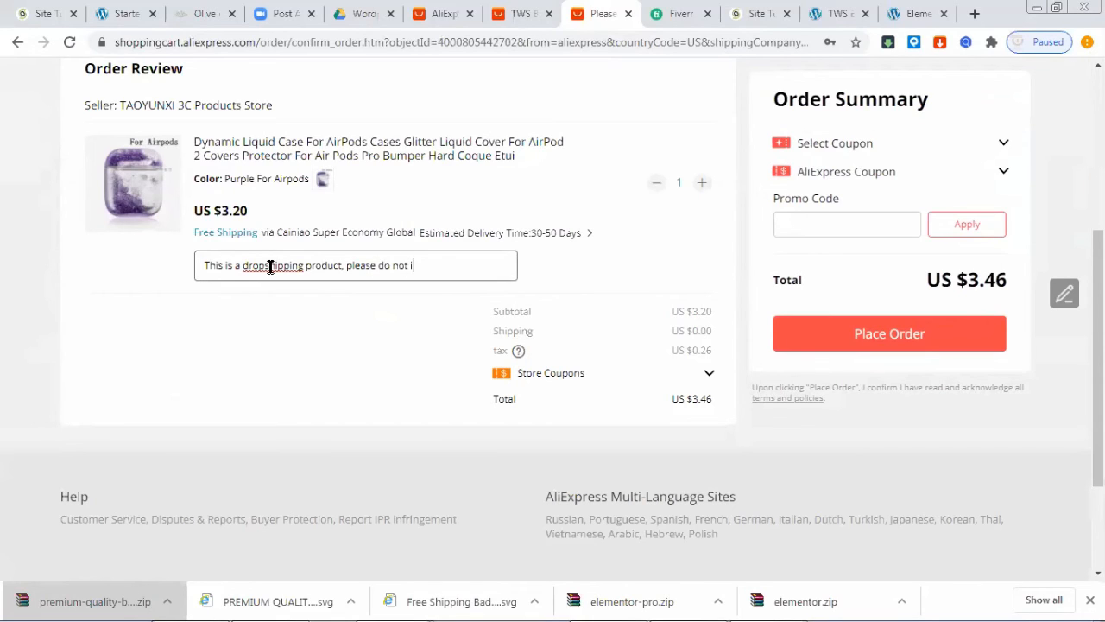
pyautogui.write('ssue invoice . Thank you')
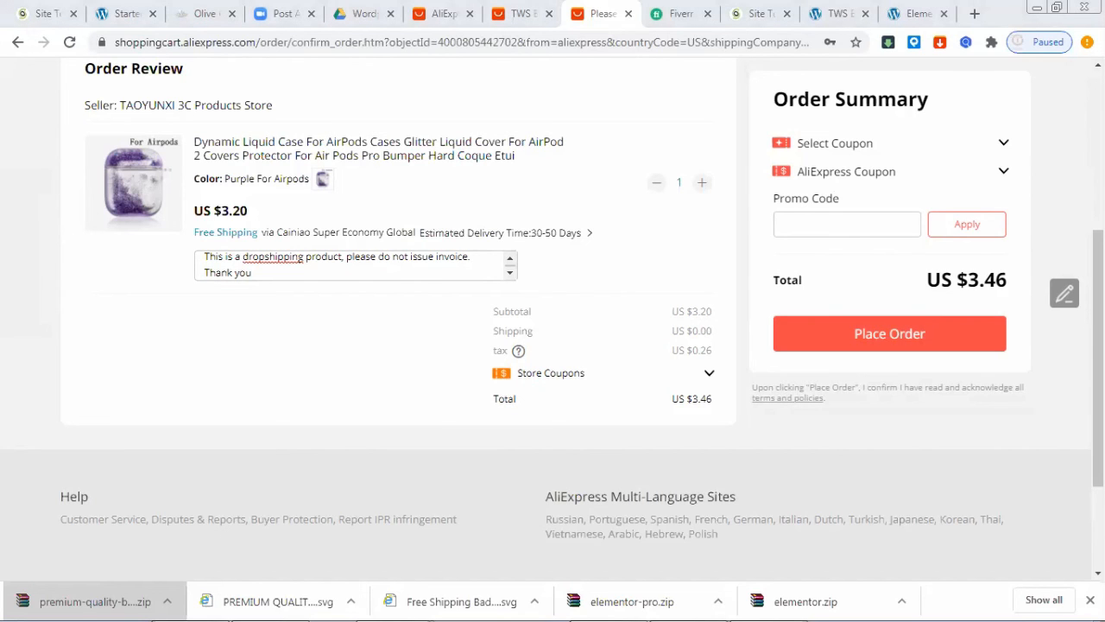
# Step: Switch to the Elementor editor of the Home page and add an Animated Headline widget directly above the countdown
pyautogui.click(835, 17)
pyautogui.click(918, 11)
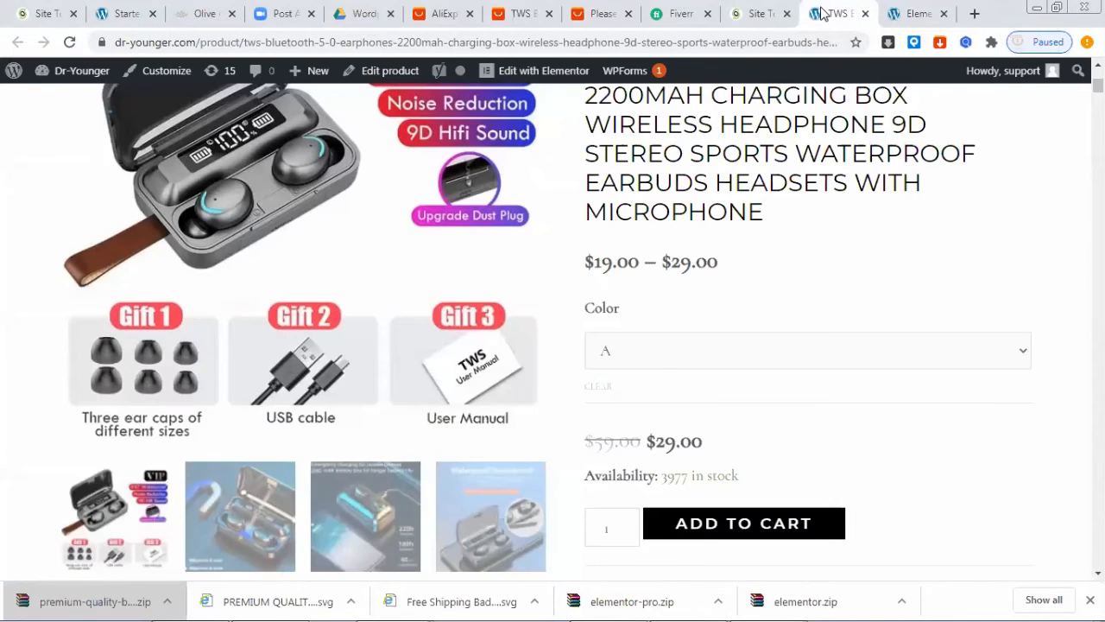
pyautogui.click(885, 16)
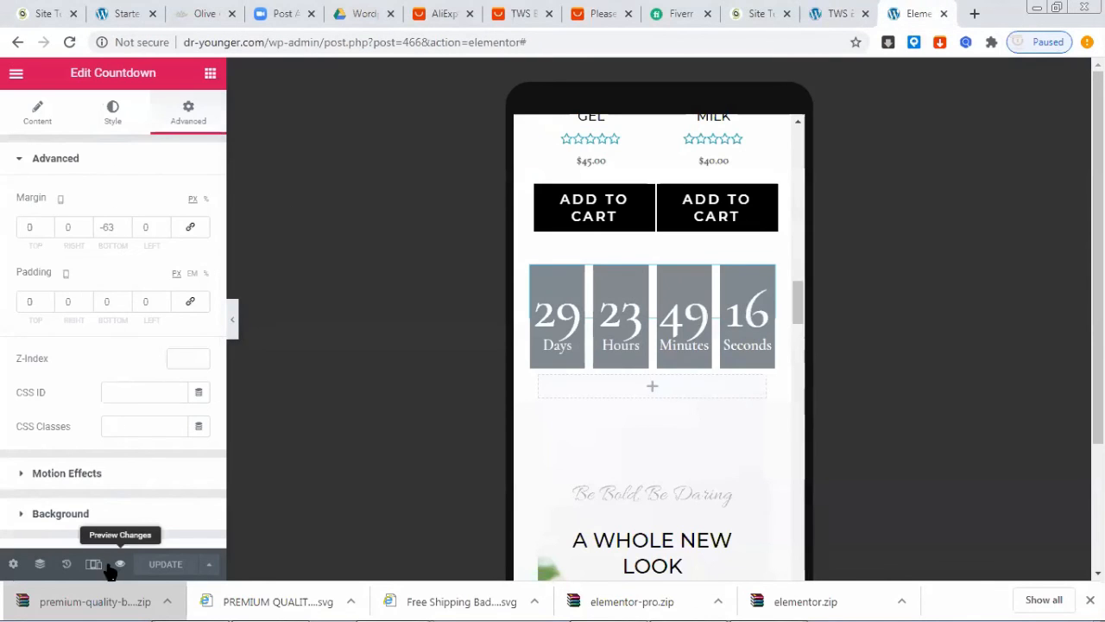
pyautogui.click(13, 563)
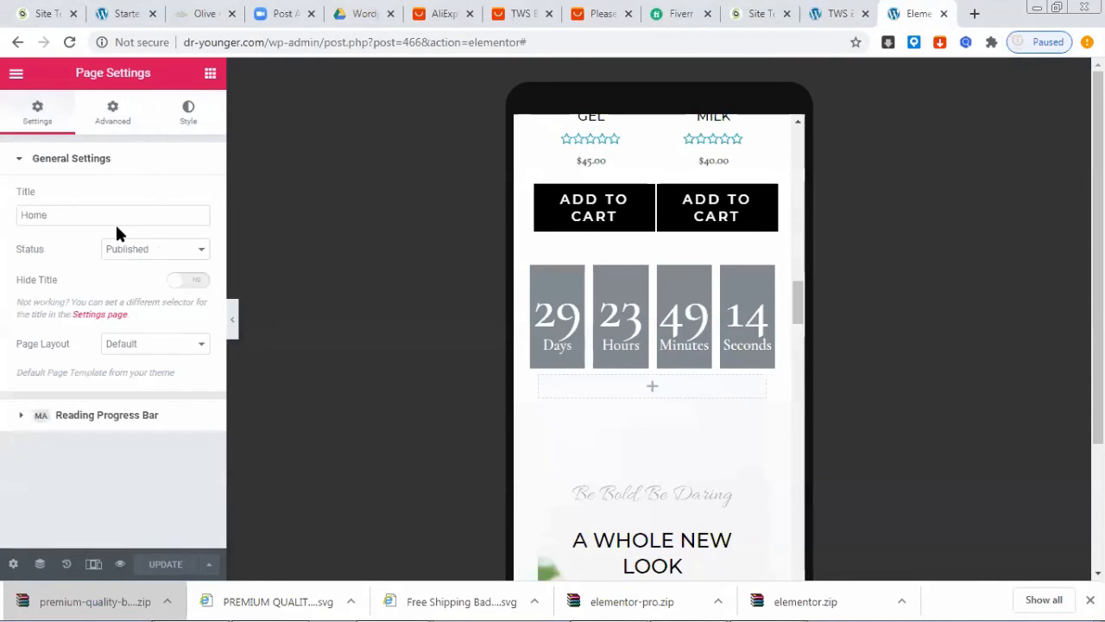
pyautogui.click(216, 72)
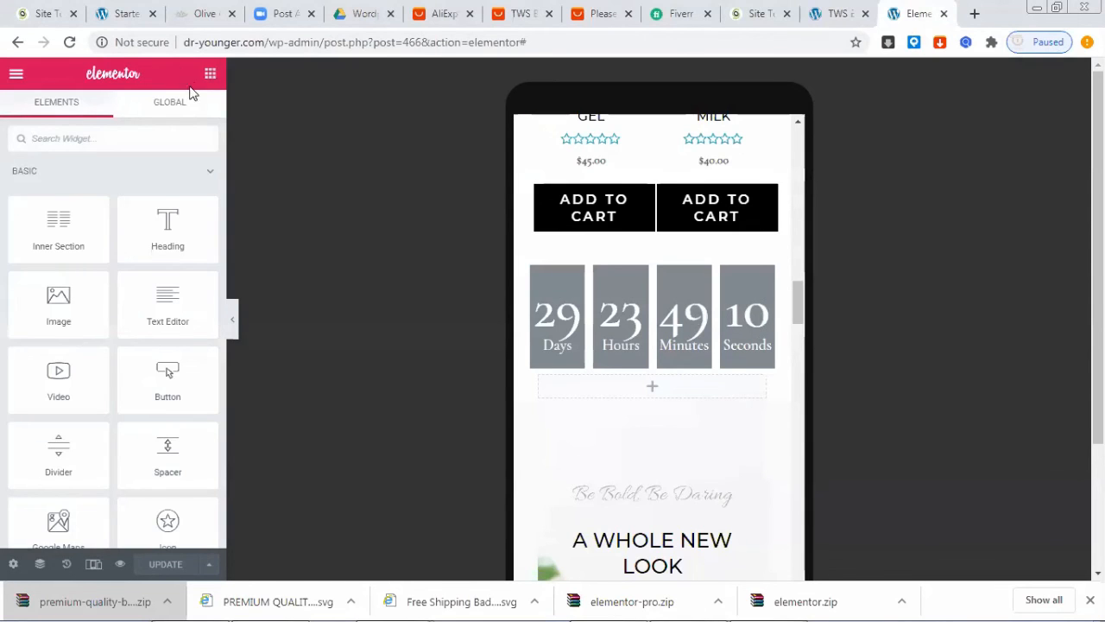
pyautogui.scroll(-2, 147, 247)
pyautogui.scroll(-4, 164, 302)
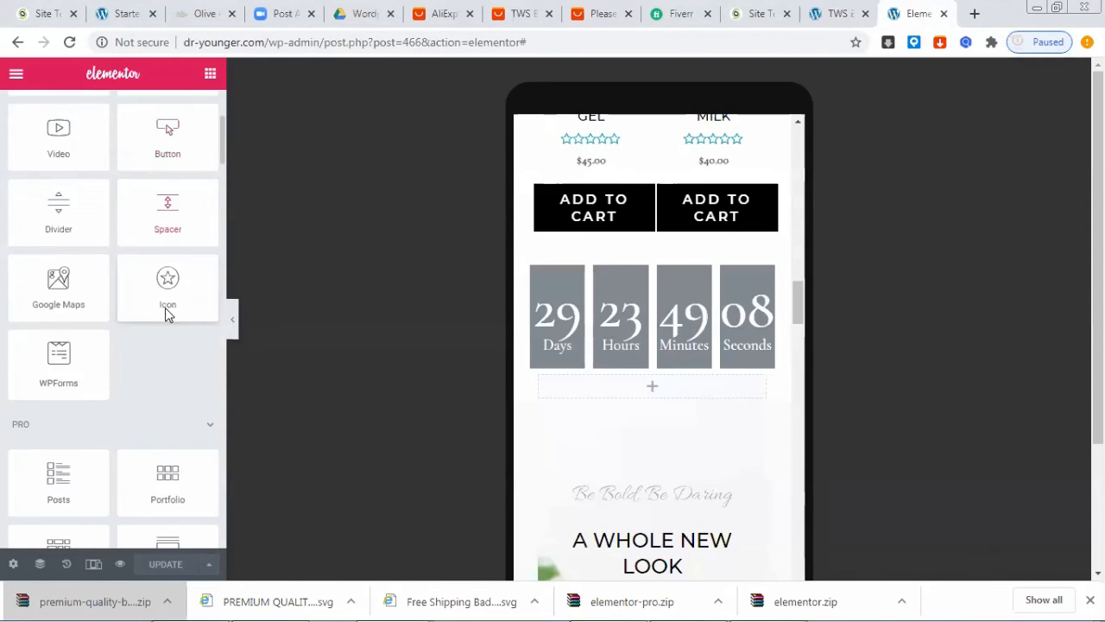
pyautogui.scroll(-1, 121, 163)
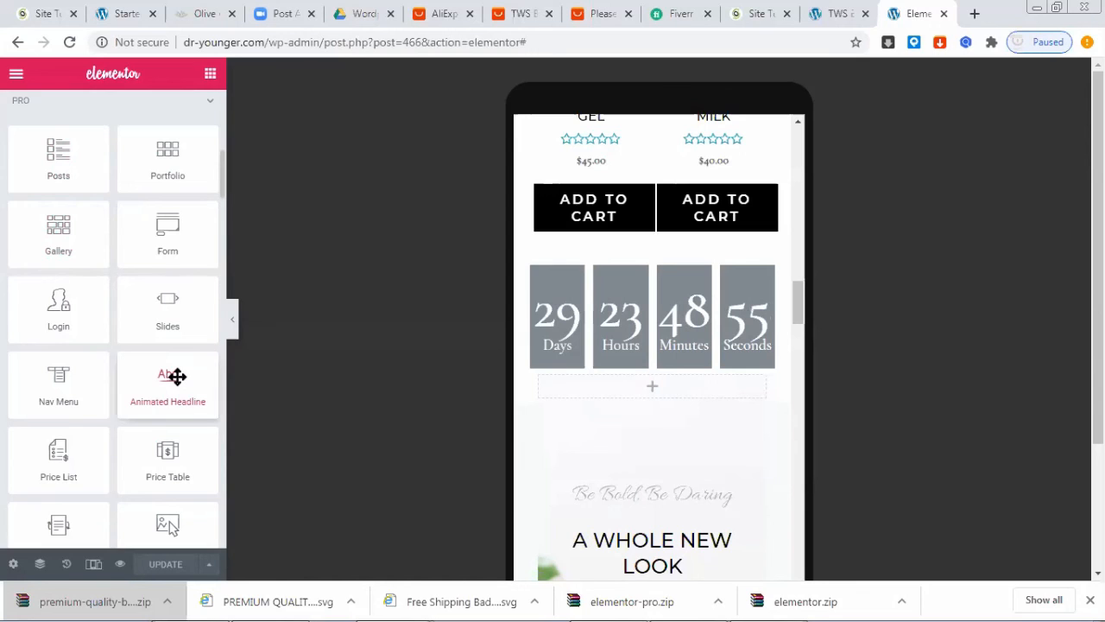
pyautogui.moveTo(177, 376); pyautogui.dragTo(659, 247)
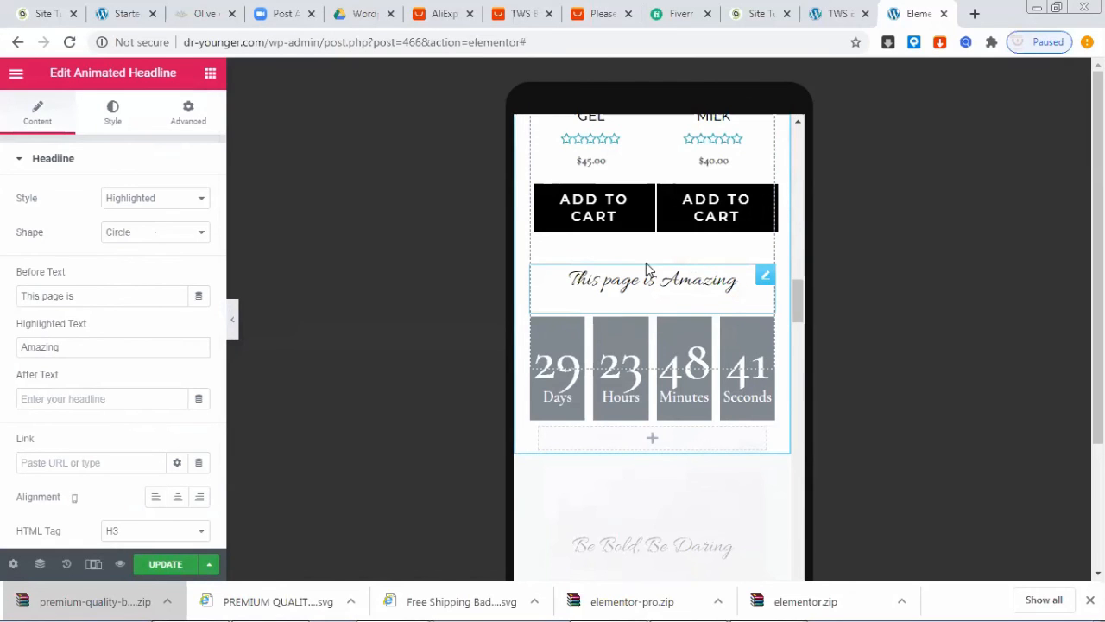
# Step: Find the WooCommerce Products widget among the Elementor widgets and add it directly below the animated headline
pyautogui.click(211, 76)
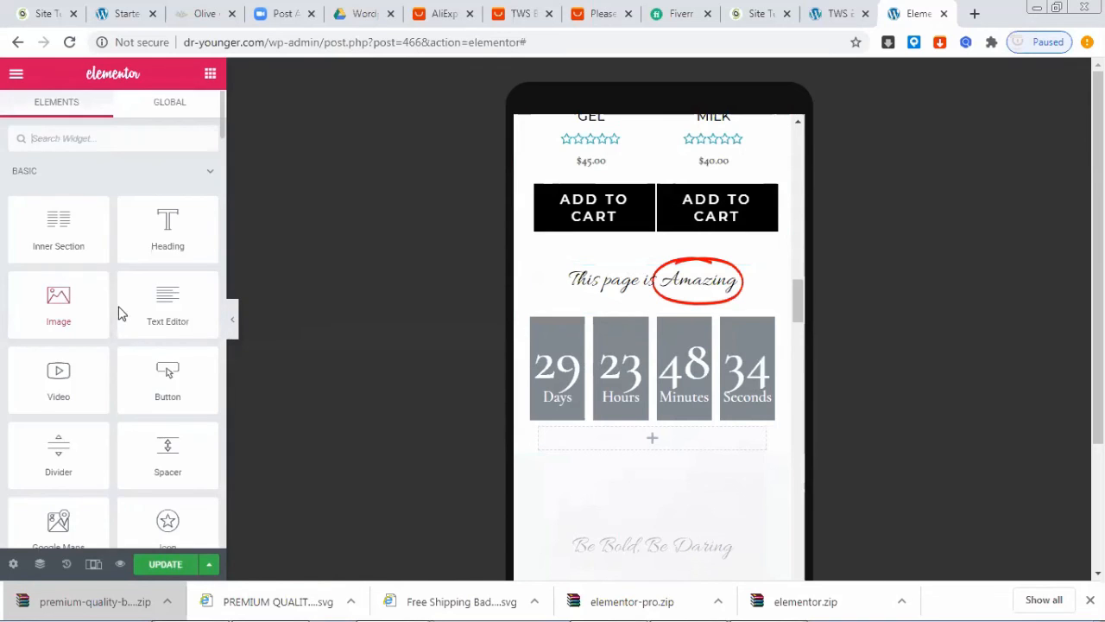
pyautogui.scroll(-3, 124, 326)
pyautogui.scroll(-4, 124, 324)
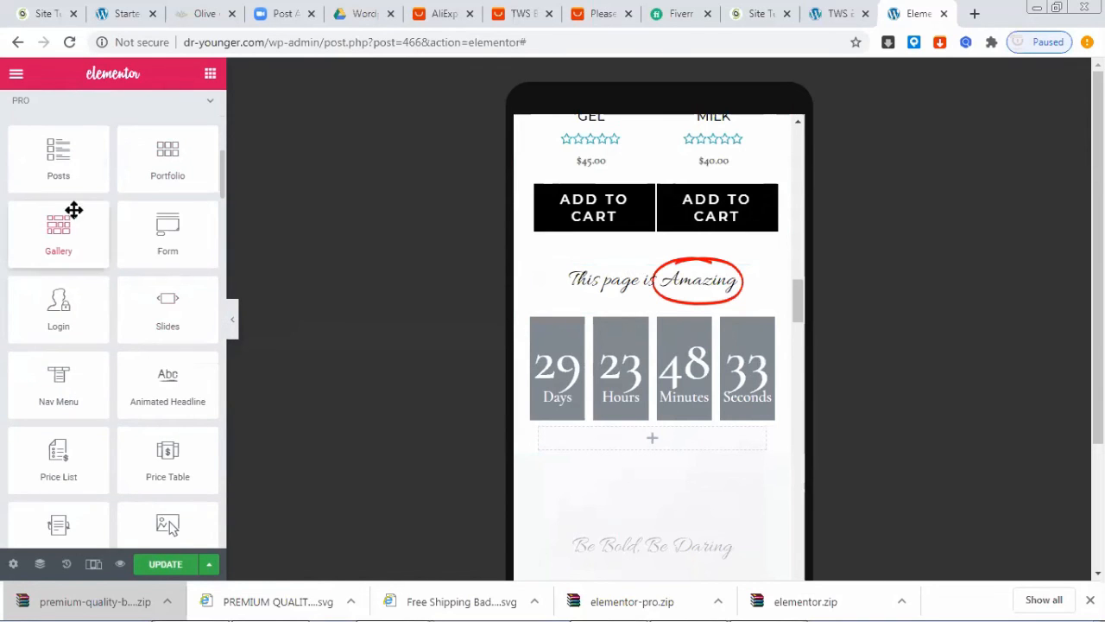
pyautogui.scroll(-3, 149, 259)
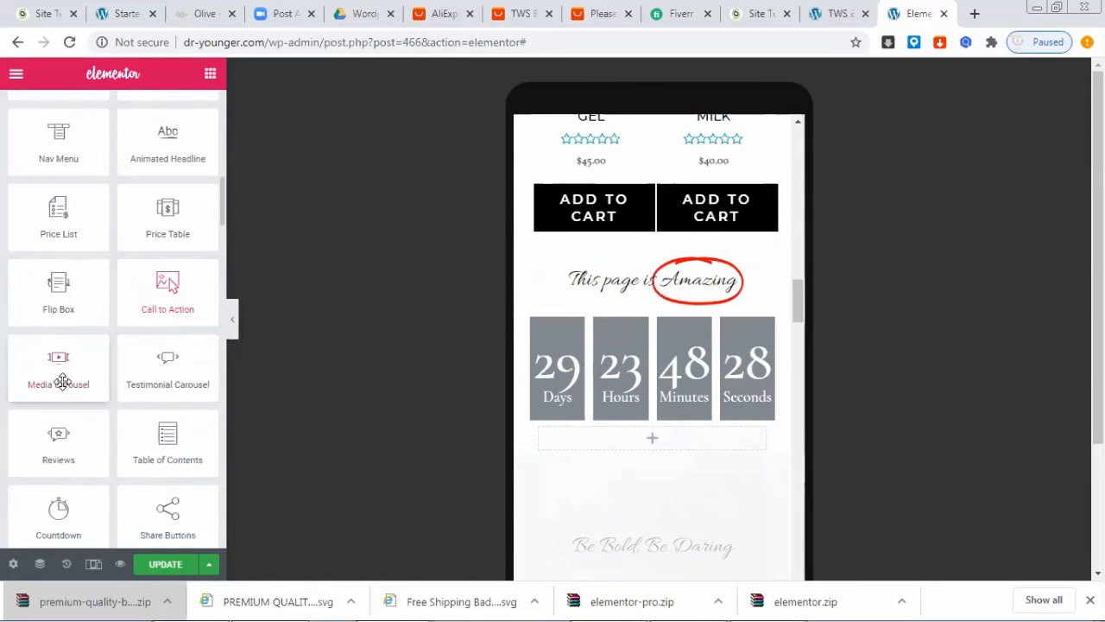
pyautogui.scroll(-2, 151, 355)
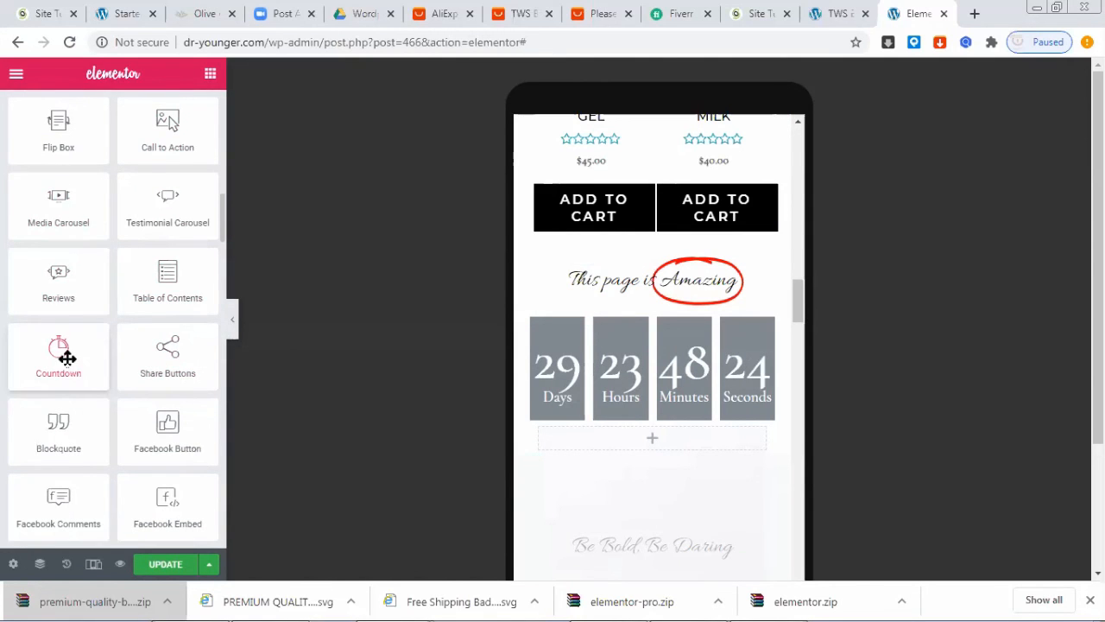
pyautogui.scroll(-3, 67, 358)
pyautogui.scroll(-4, 106, 360)
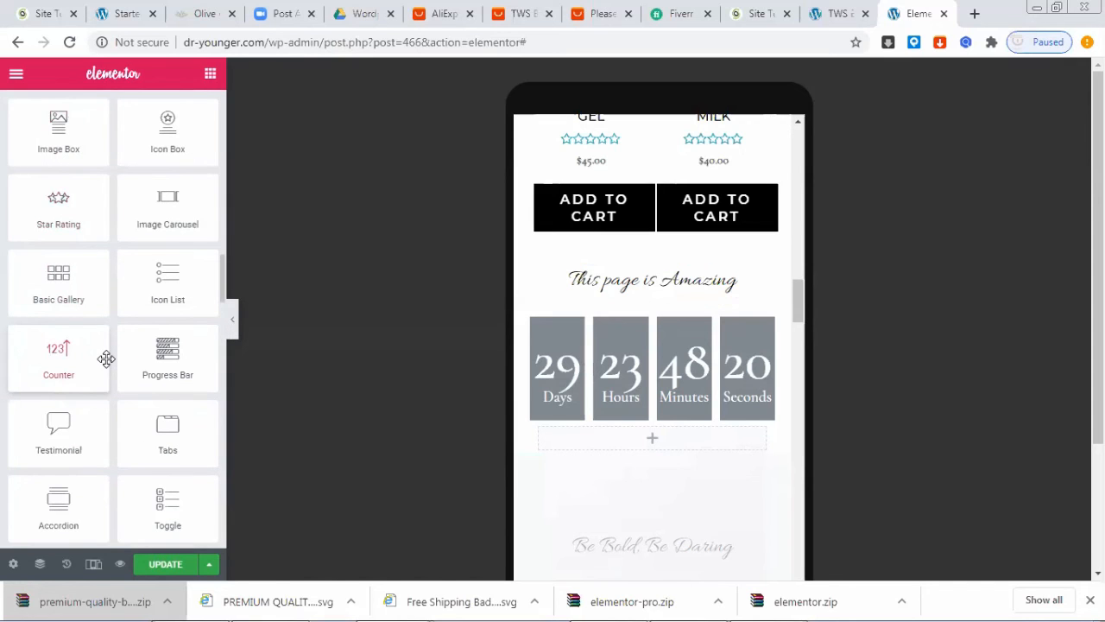
pyautogui.scroll(-5, 107, 358)
pyautogui.scroll(-1, 107, 361)
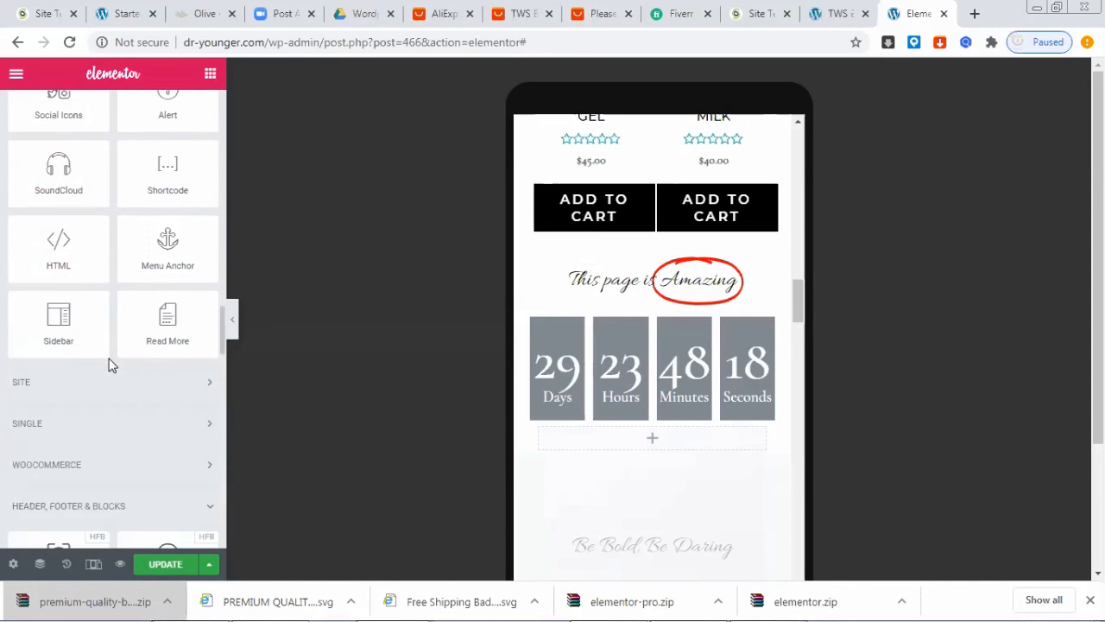
pyautogui.click(92, 464)
pyautogui.scroll(-1, 117, 430)
pyautogui.scroll(-2, 118, 429)
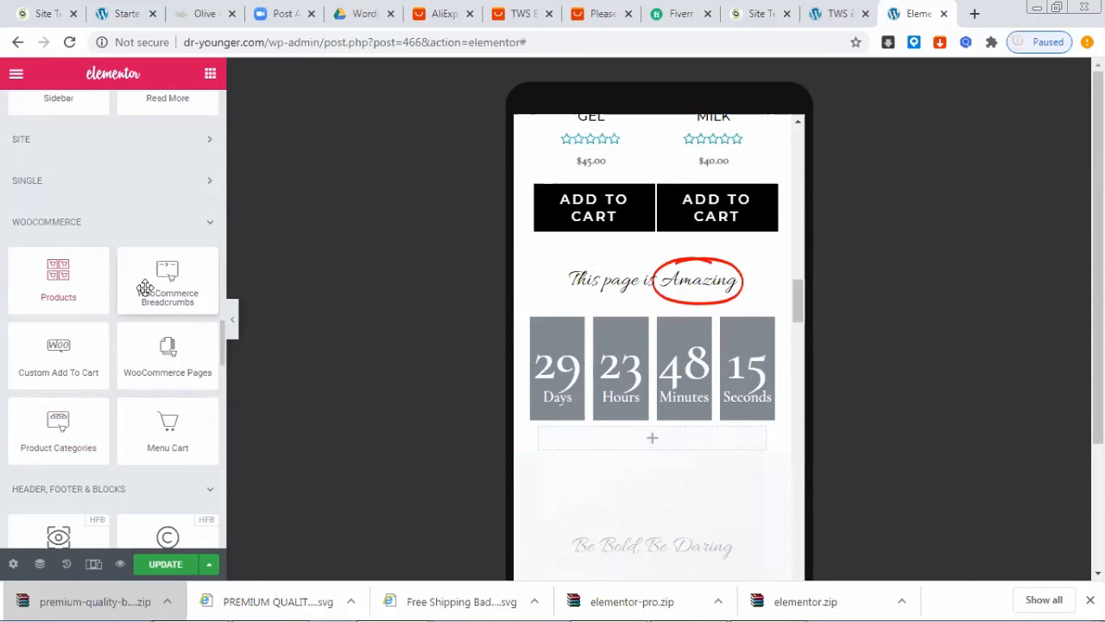
pyautogui.moveTo(58, 278); pyautogui.dragTo(645, 379)
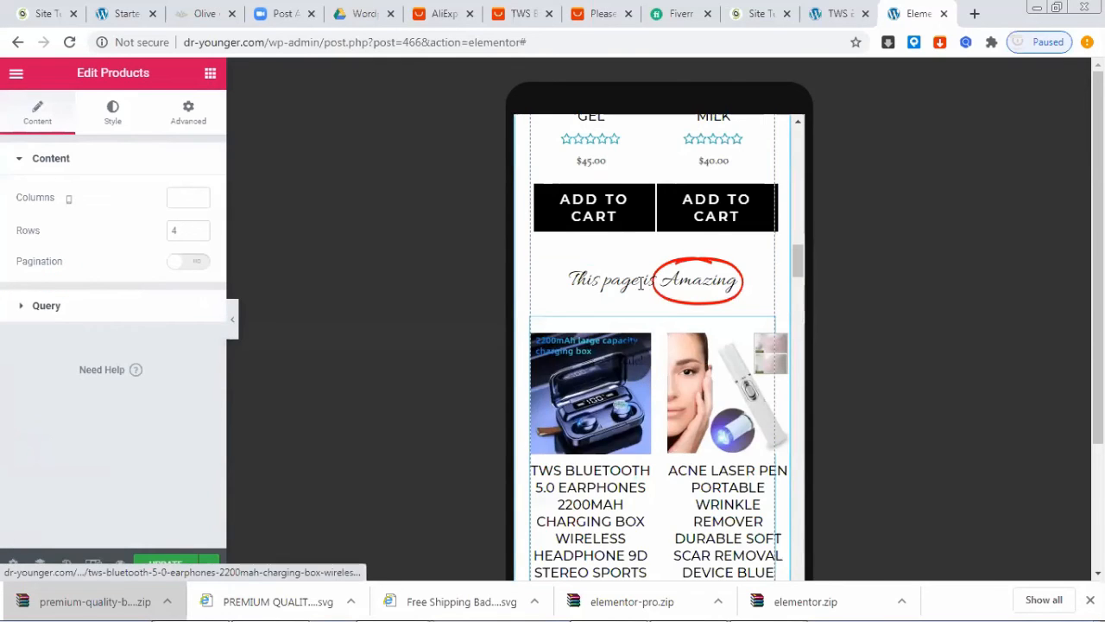
# Step: Look over the added Products widget in the mobile preview and view its Advanced settings
pyautogui.scroll(-10, 662, 296)
pyautogui.scroll(-10, 664, 296)
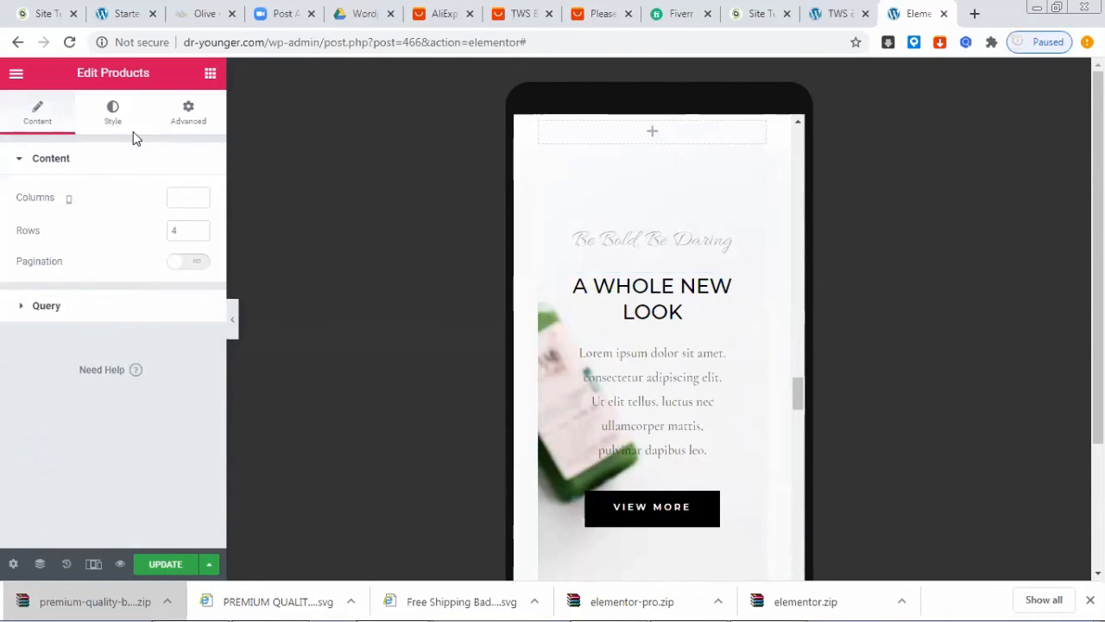
pyautogui.click(187, 111)
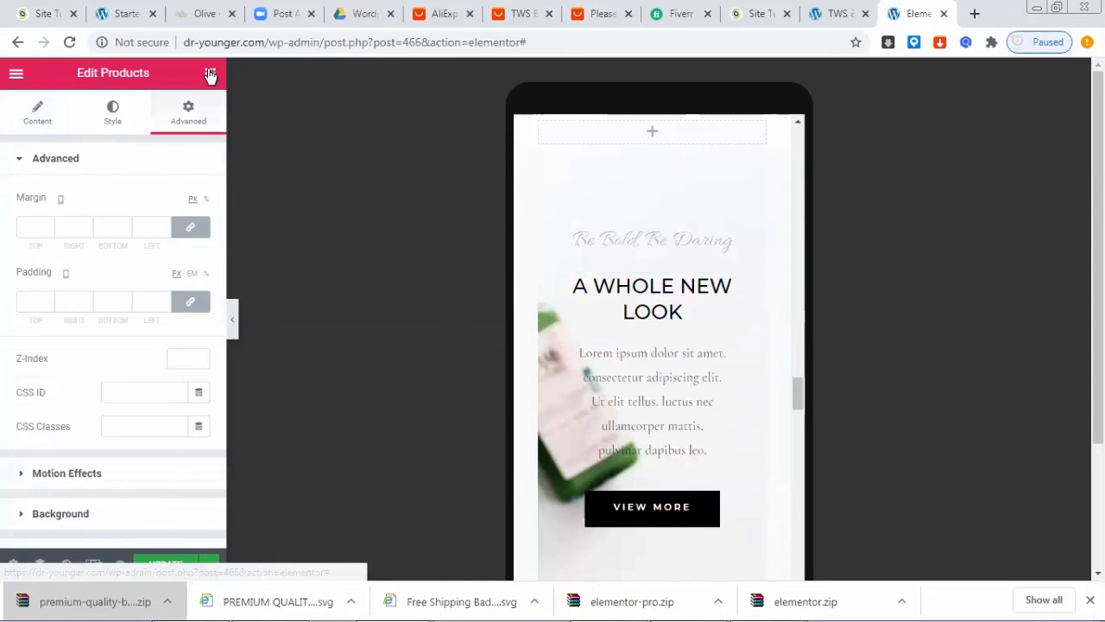
# Step: Browse the available Elementor widgets and return to the Wordpress 2020 Step by Step folder in Google Drive
pyautogui.click(210, 75)
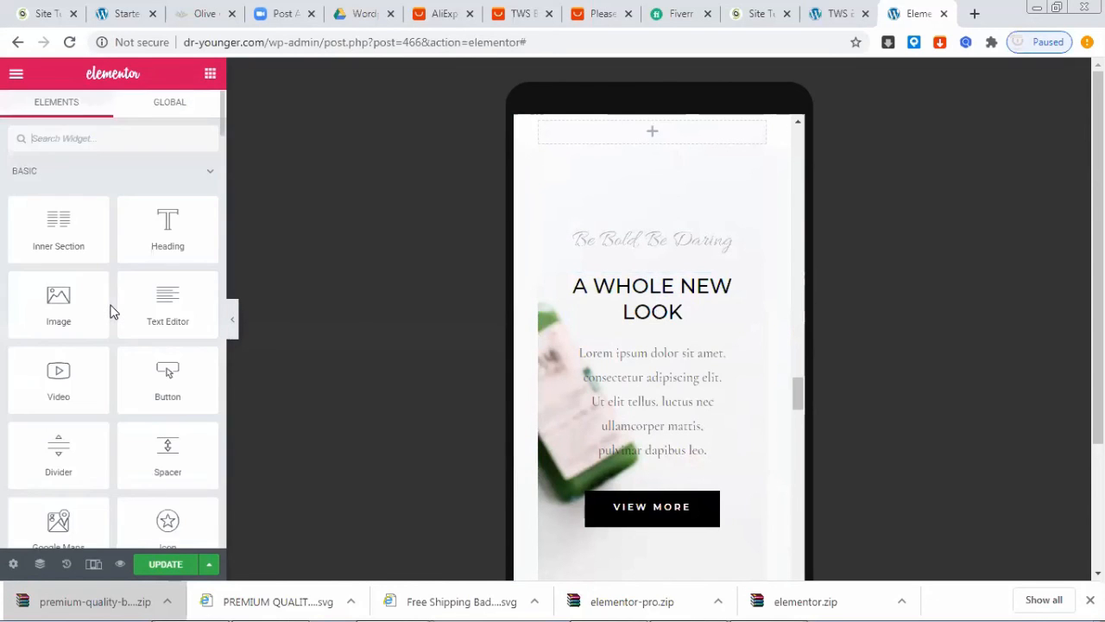
pyautogui.scroll(-4, 127, 313)
pyautogui.scroll(-8, 127, 313)
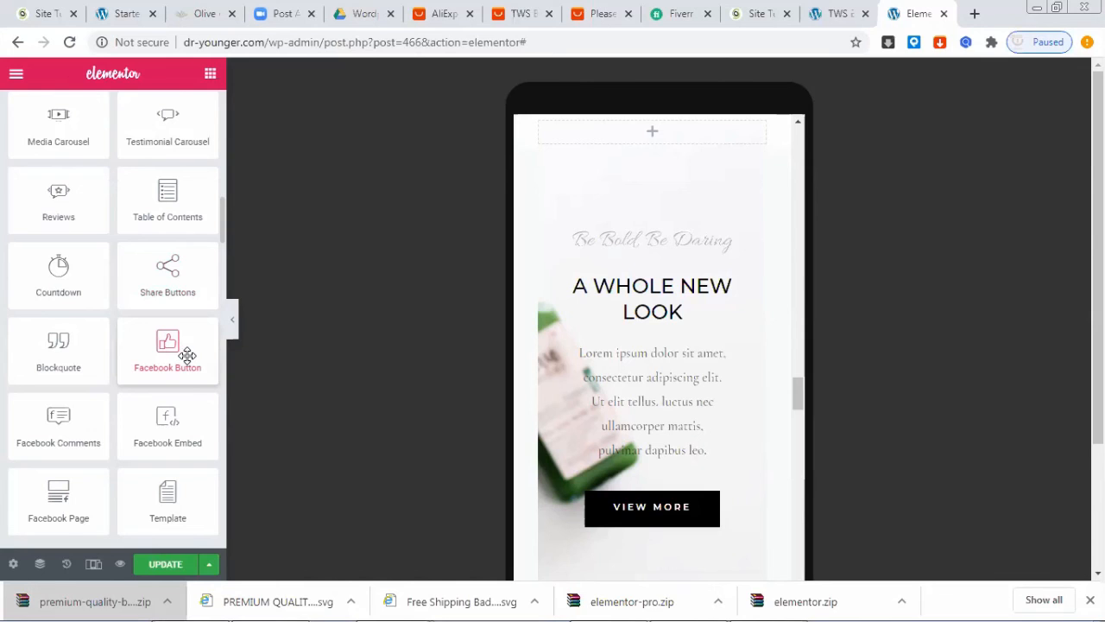
pyautogui.click(363, 14)
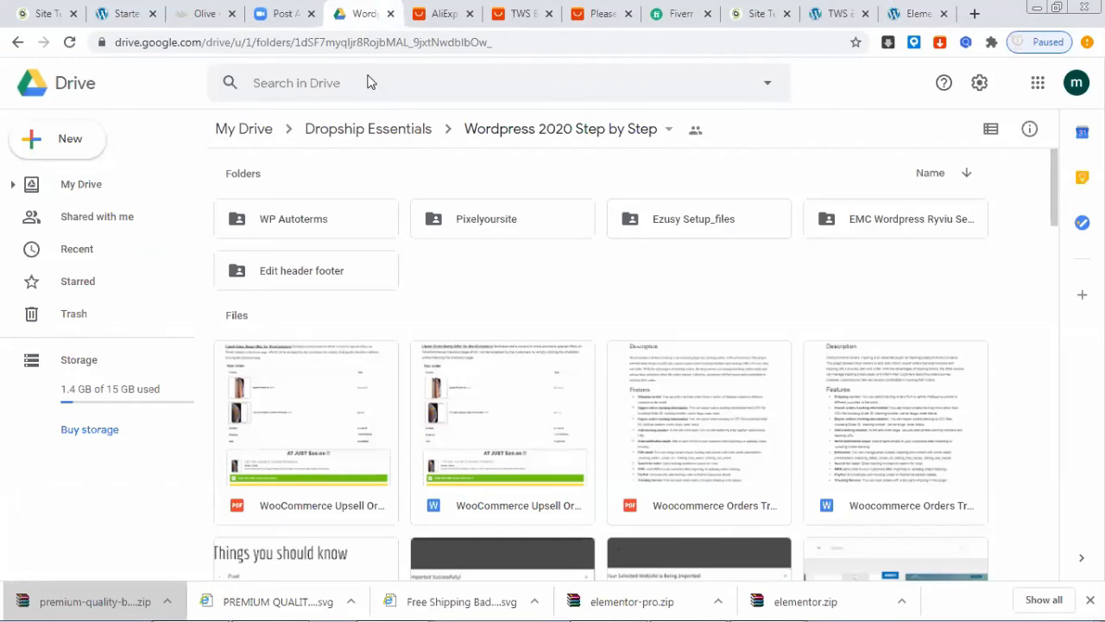